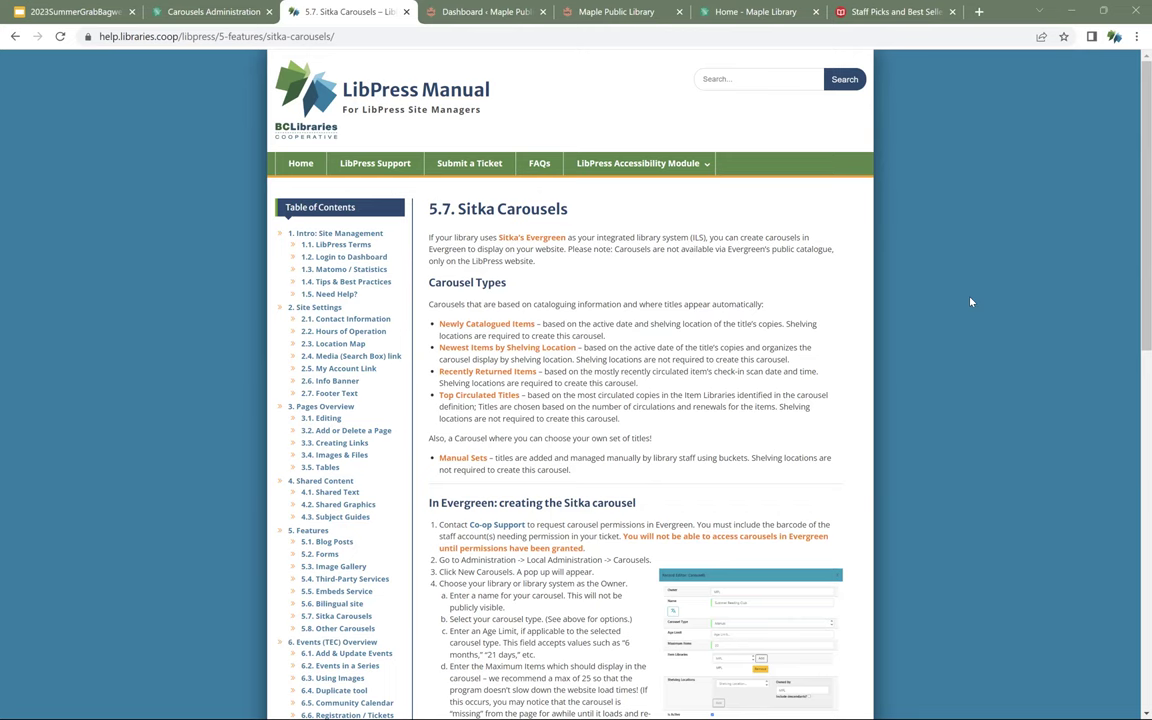
pyautogui.scroll(-1, 975, 301)
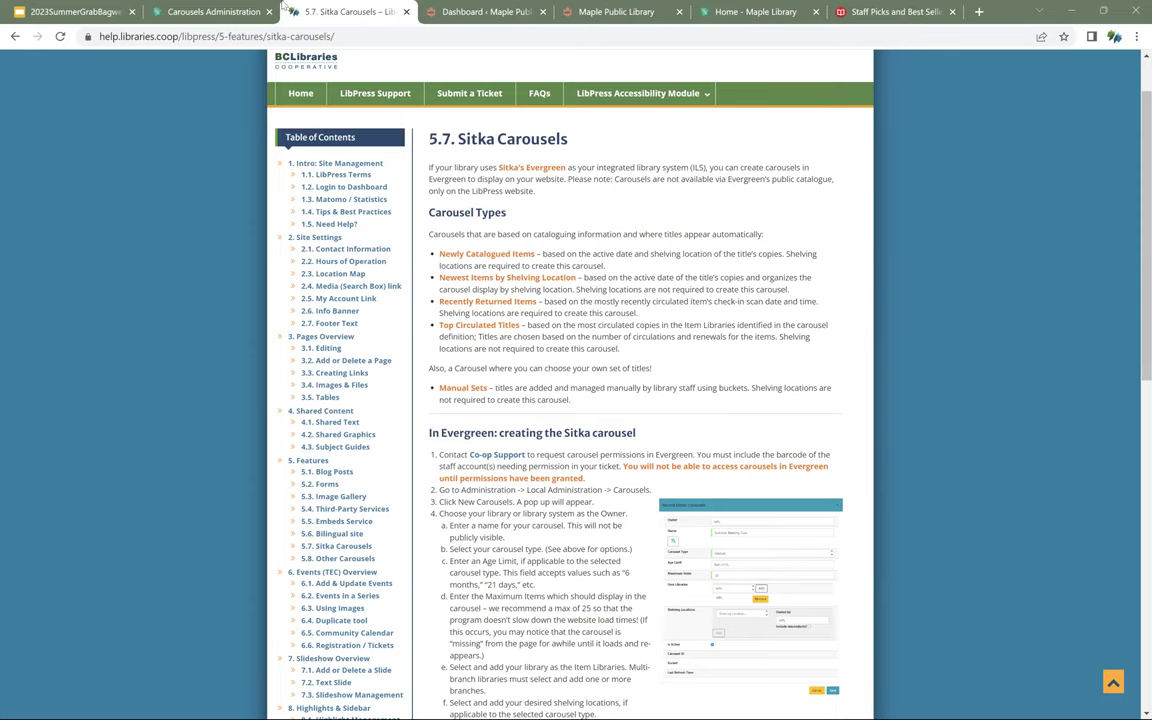
# - Start a new carousel owned by MPL and name it 'Juvenile Fiction Newly Catalogued'
pyautogui.click(213, 12)
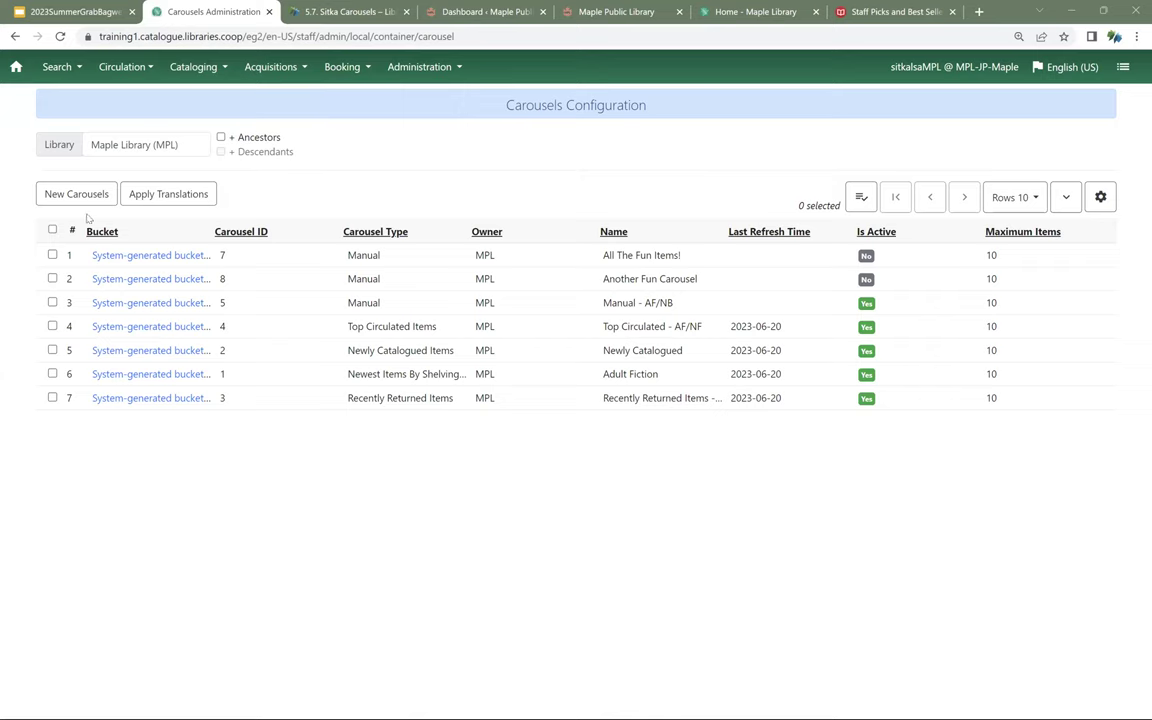
pyautogui.click(82, 203)
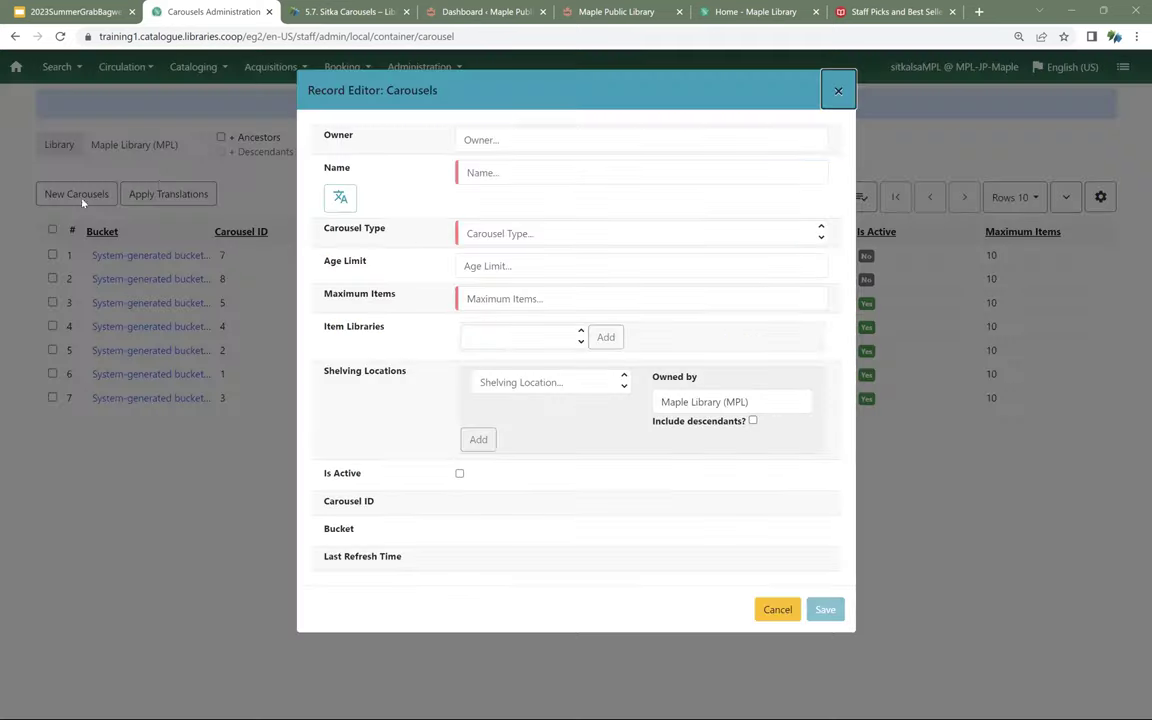
pyautogui.click(544, 140)
pyautogui.write('mpl')
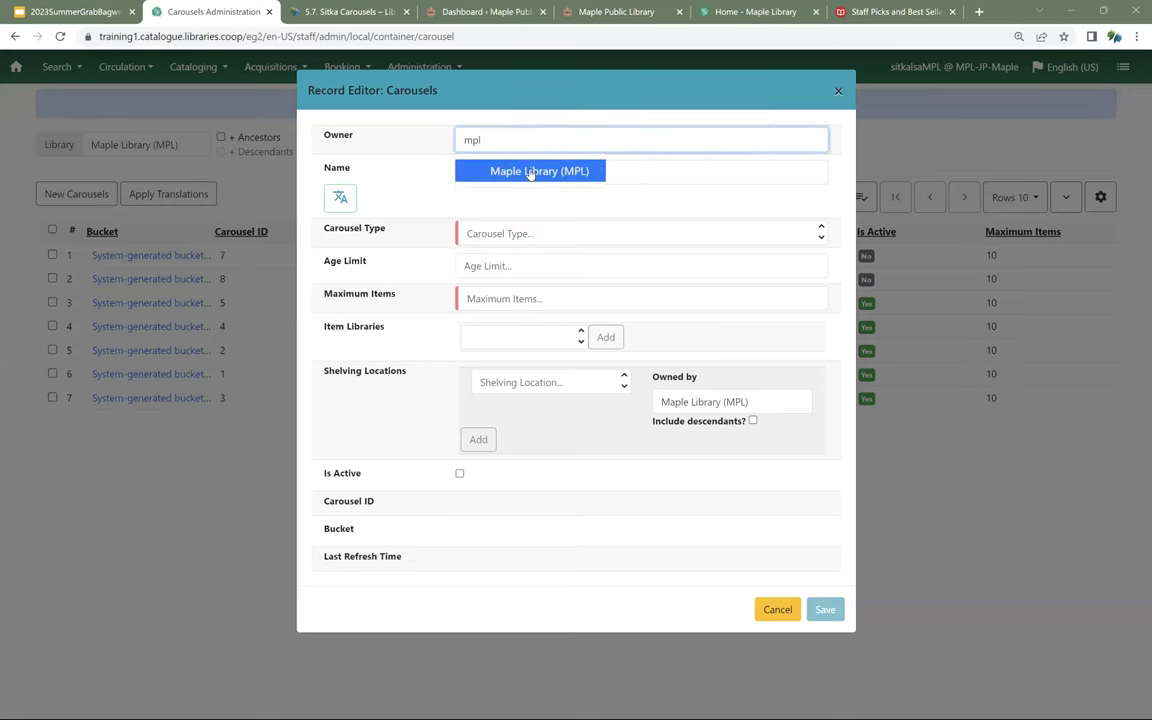
pyautogui.click(530, 171)
pyautogui.click(546, 177)
pyautogui.write('Juvenile Fiction New')
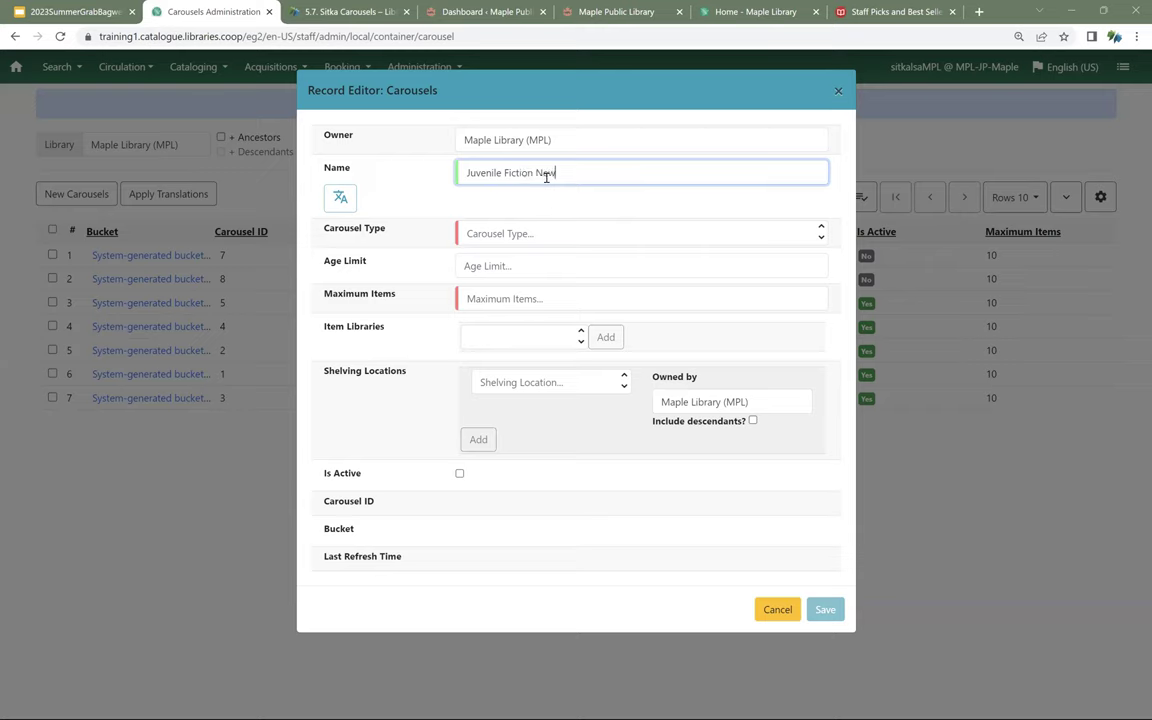
pyautogui.write('ly Cataloagued')
pyautogui.press('BackSpace')
pyautogui.press('BackSpace')
pyautogui.press('BackSpace')
pyautogui.press('BackSpace')
pyautogui.press('BackSpace')
pyautogui.write('gued')
# - Set the type to Newly Catalogued Items with 25 maximum items, and pick MPL as item library
pyautogui.click(544, 235)
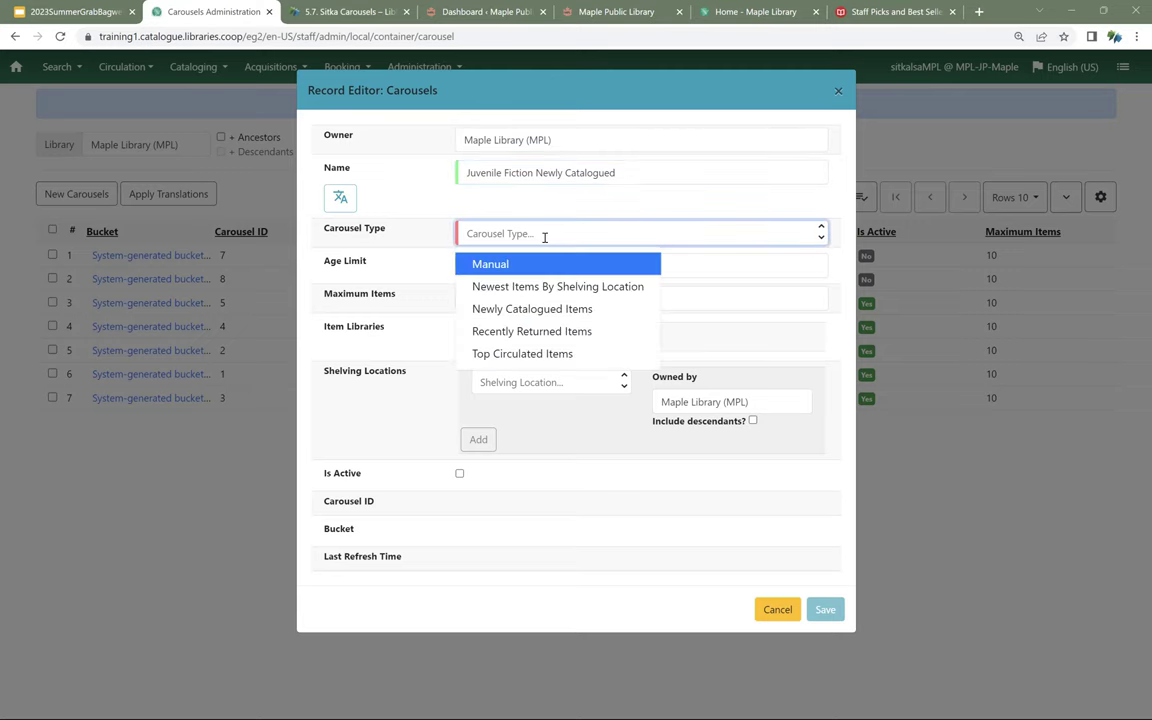
pyautogui.click(530, 311)
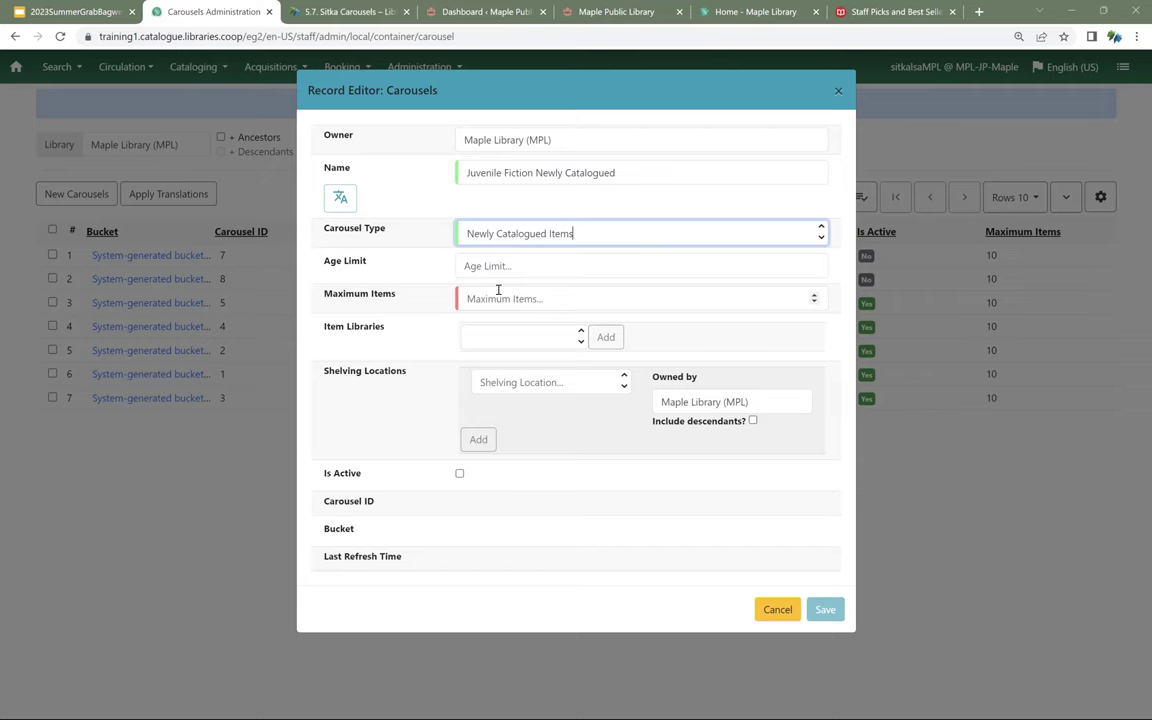
pyautogui.click(491, 299)
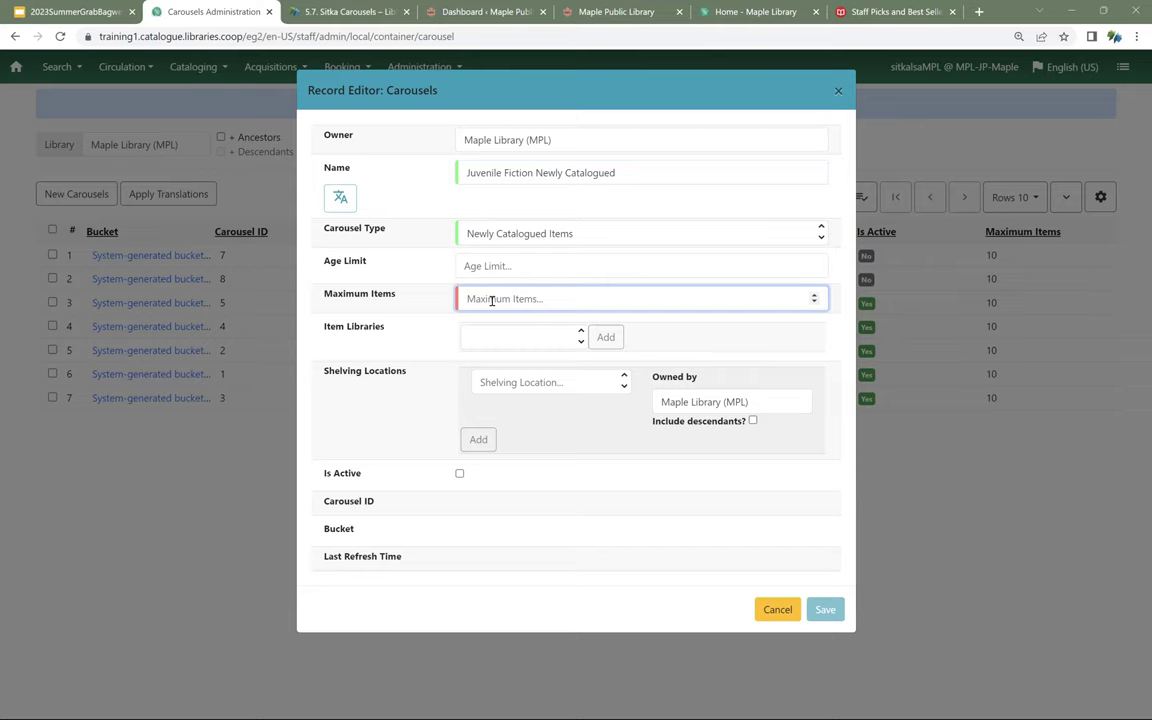
pyautogui.write('25')
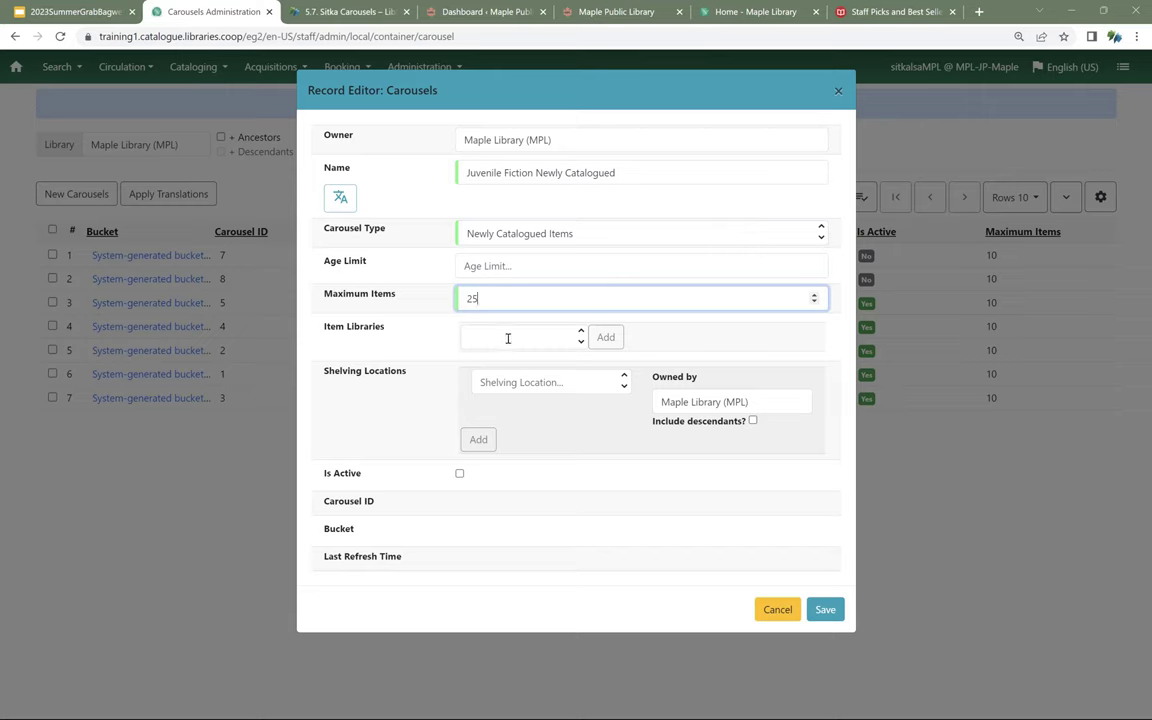
pyautogui.click(508, 338)
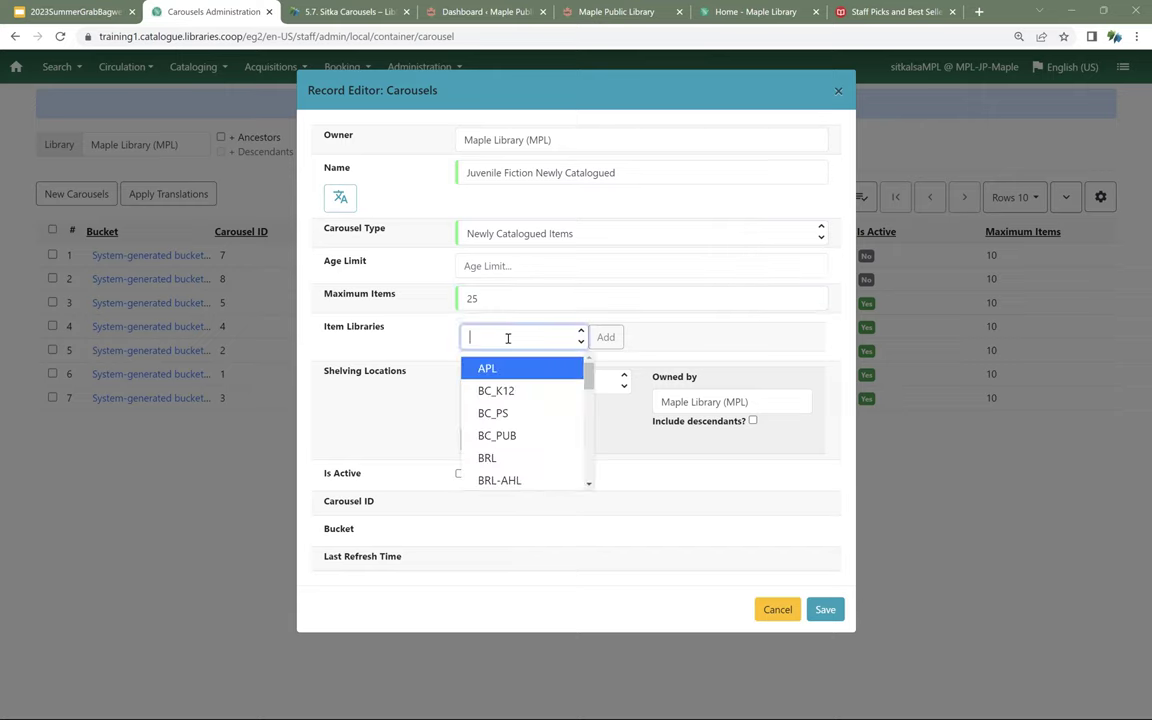
pyautogui.write('mpl')
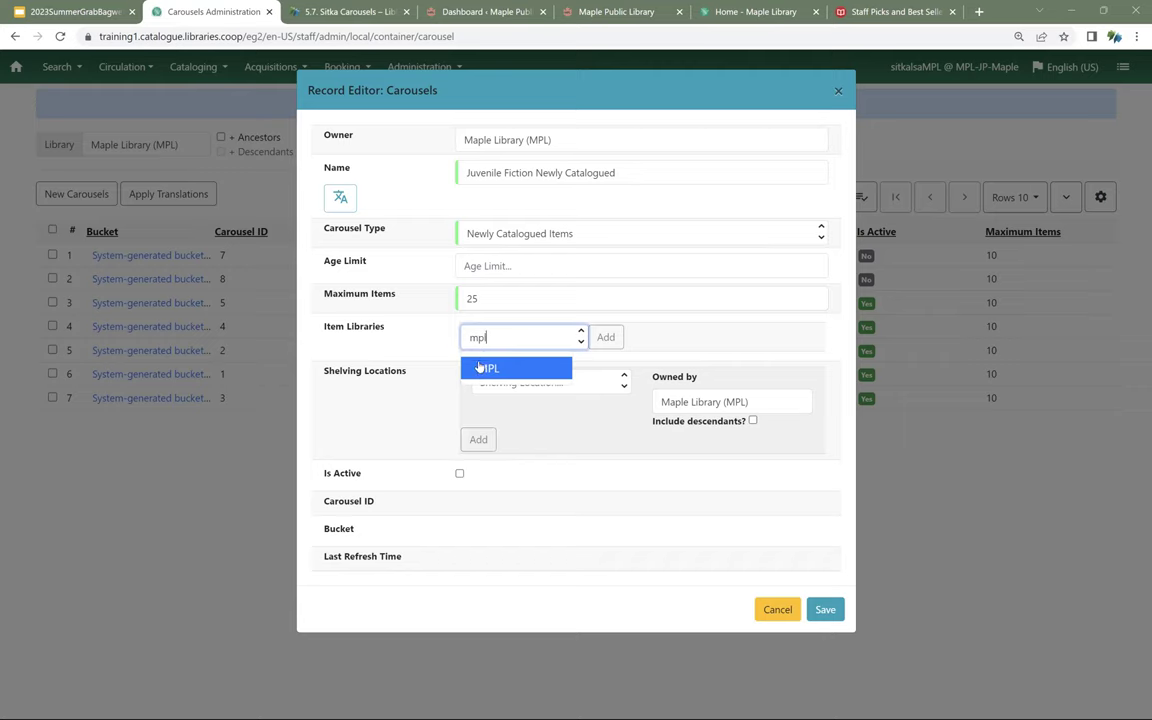
pyautogui.click(485, 368)
# - Add MPL to the item libraries and Juvenile Fiction (MPL) to the shelving locations
pyautogui.click(606, 340)
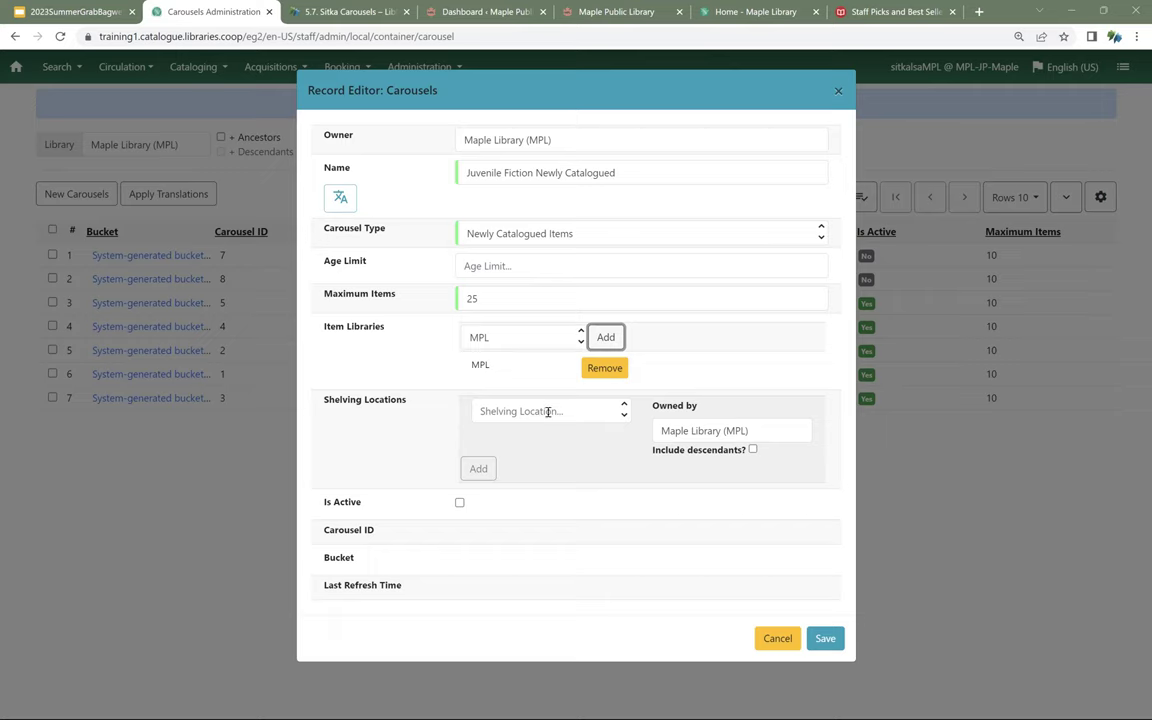
pyautogui.click(548, 411)
pyautogui.write('juve')
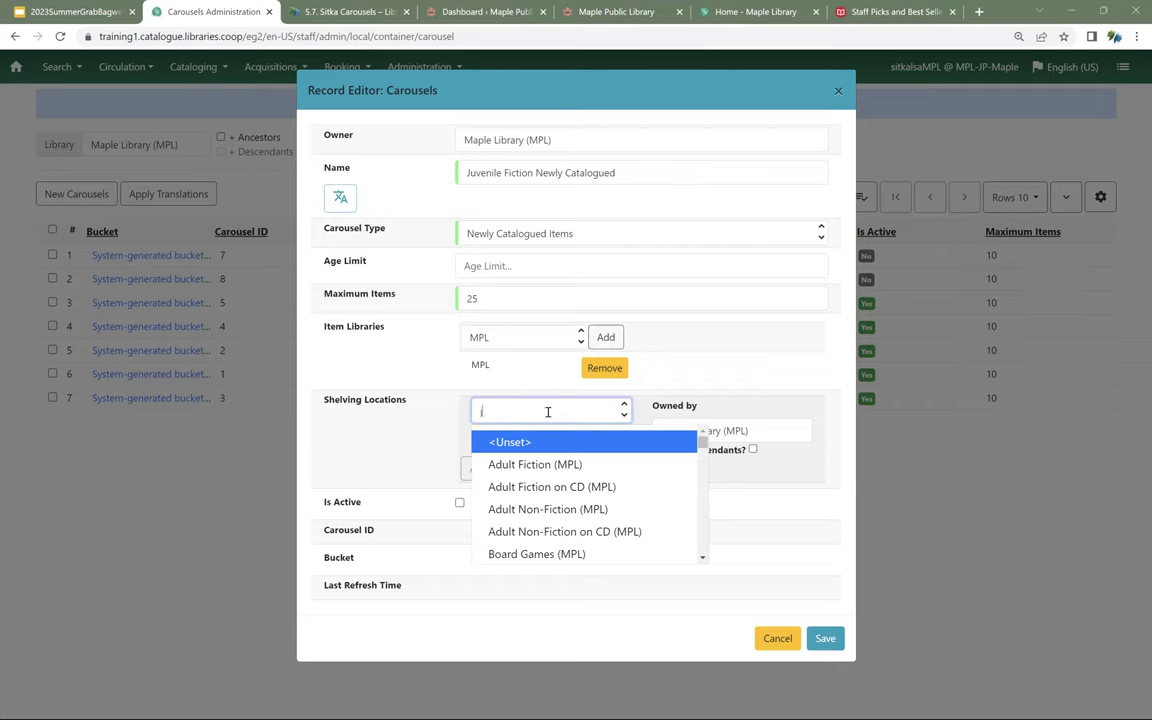
pyautogui.press('Down')
pyautogui.press('Down')
pyautogui.press('Down')
pyautogui.press('Down')
pyautogui.press('Down')
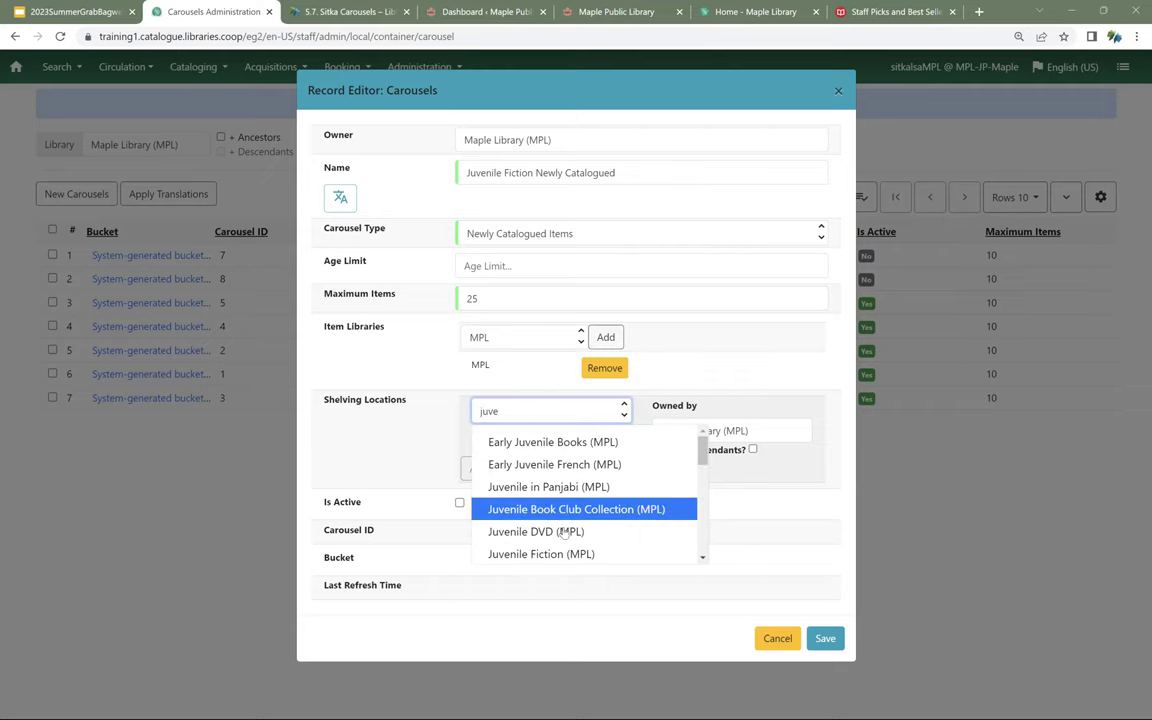
pyautogui.press('Return')
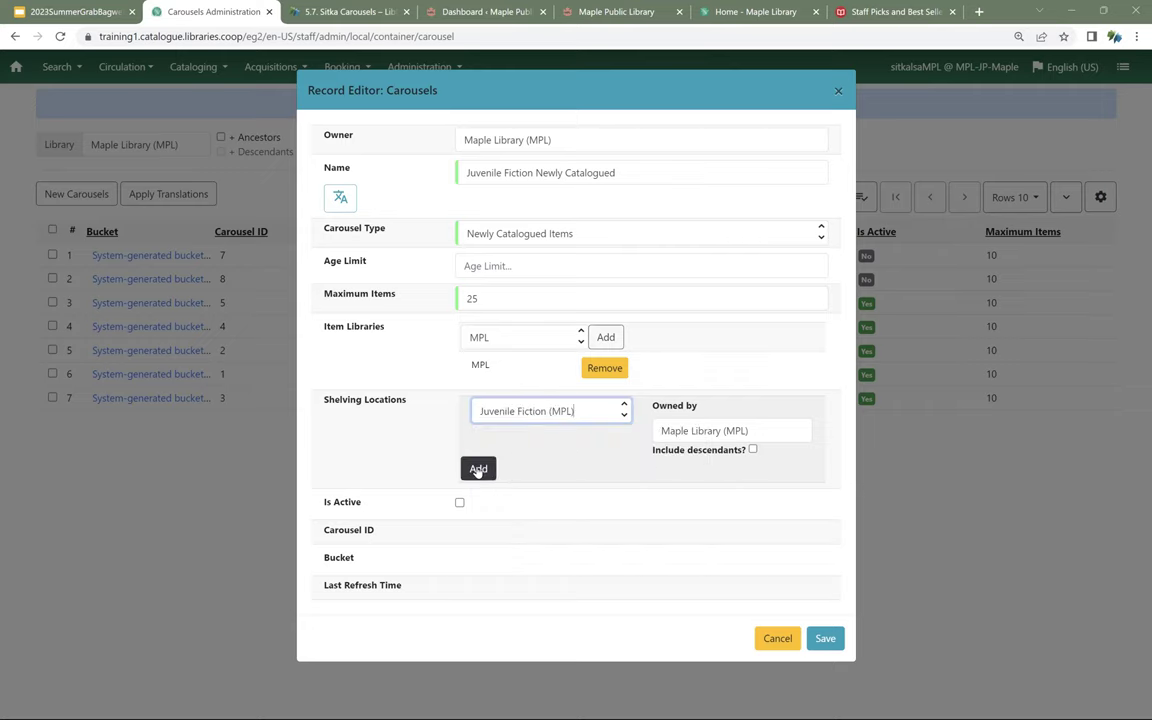
pyautogui.click(478, 469)
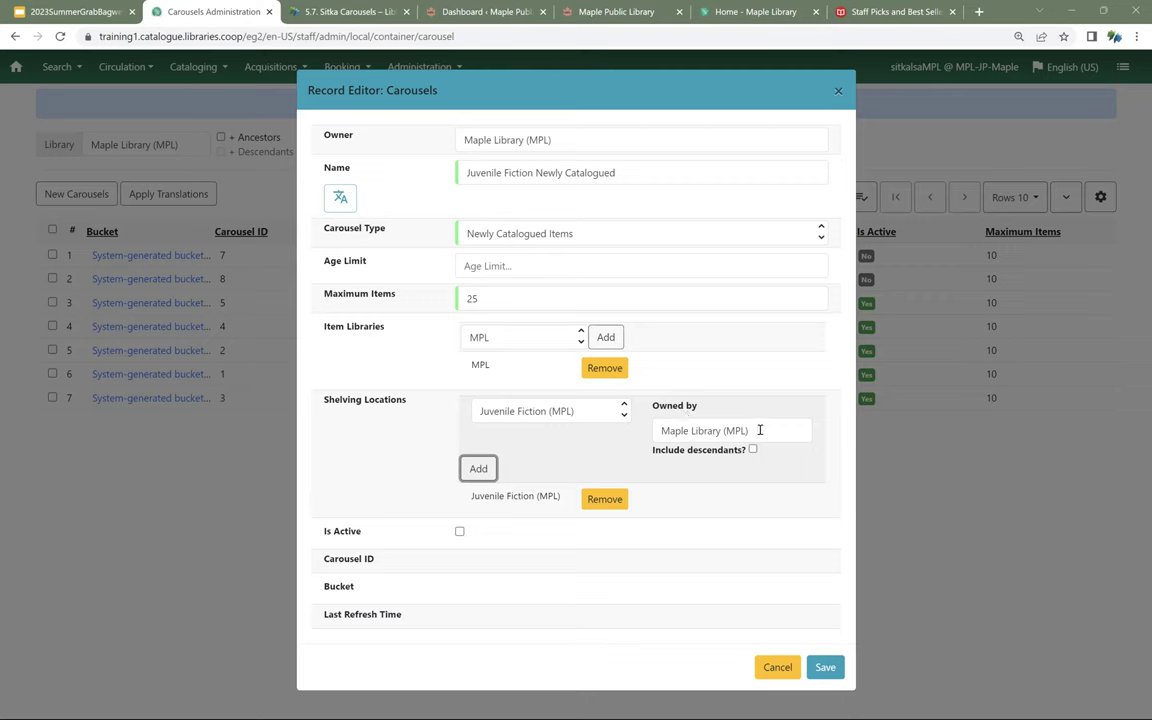
# - Leave the owning library unchanged and mark the carousel active
pyautogui.click(756, 430)
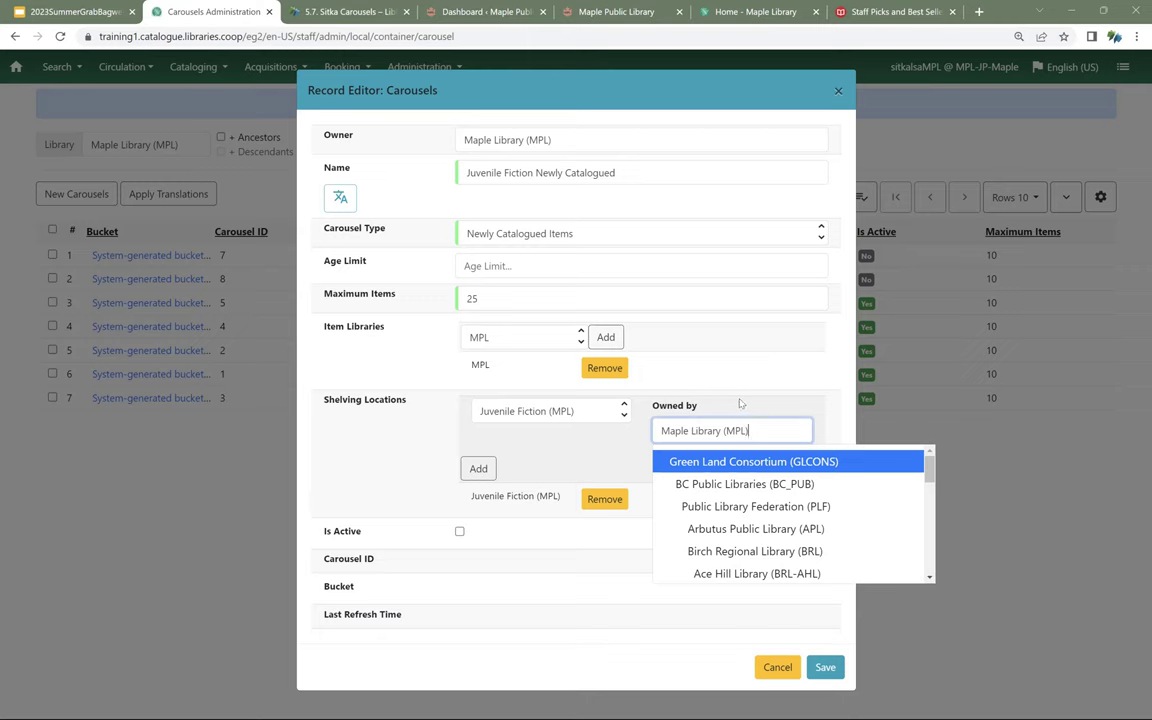
pyautogui.click(738, 404)
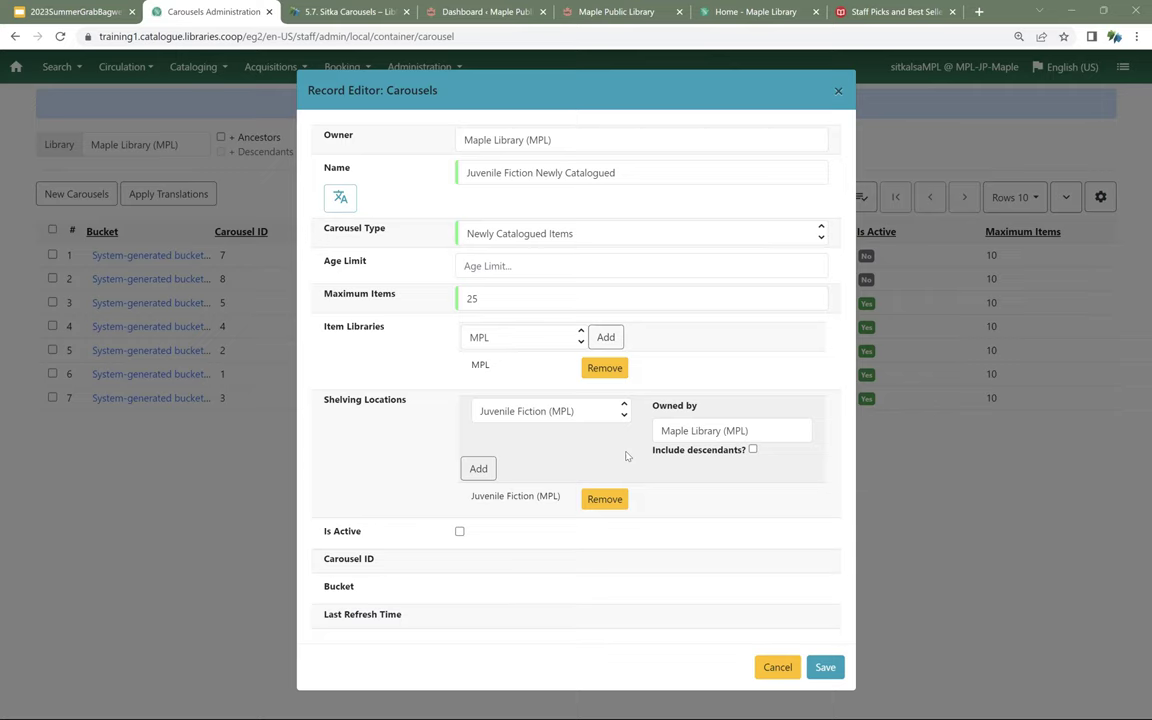
pyautogui.click(460, 531)
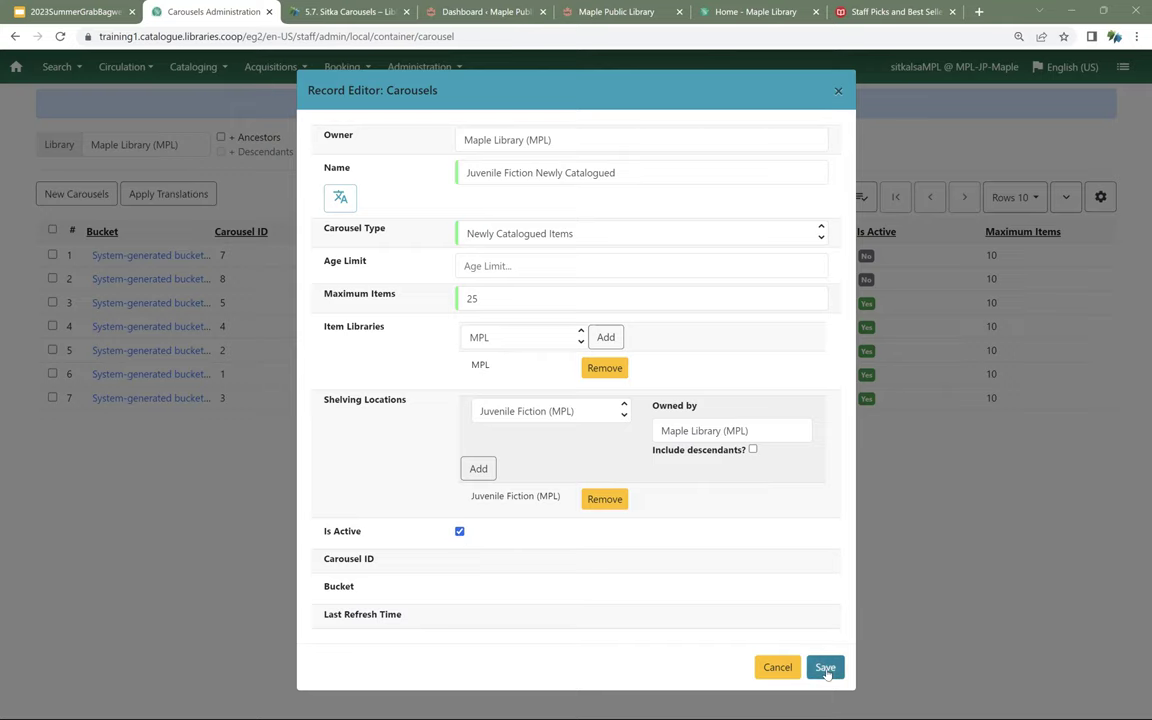
# - Save the Juvenile Fiction Newly Catalogued carousel record
pyautogui.click(825, 669)
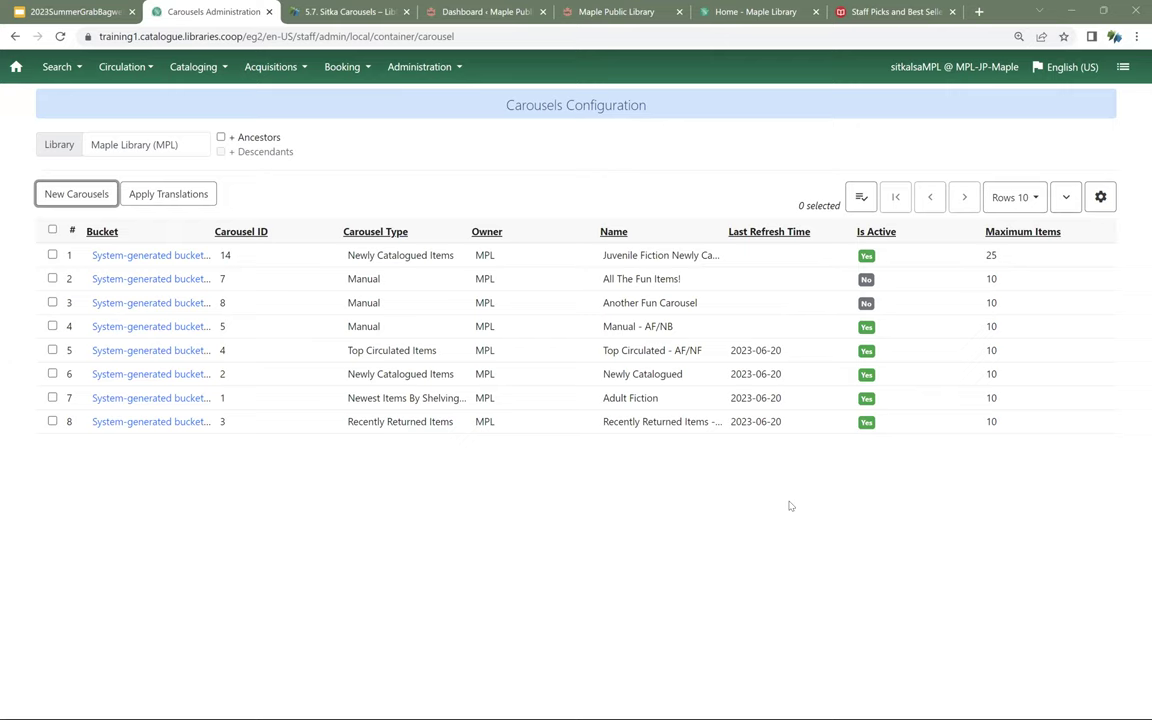
# - Refresh the Juvenile Fiction Newly Catalogued carousel and reload to show the 2023-06-20 refresh time
pyautogui.click(760, 258)
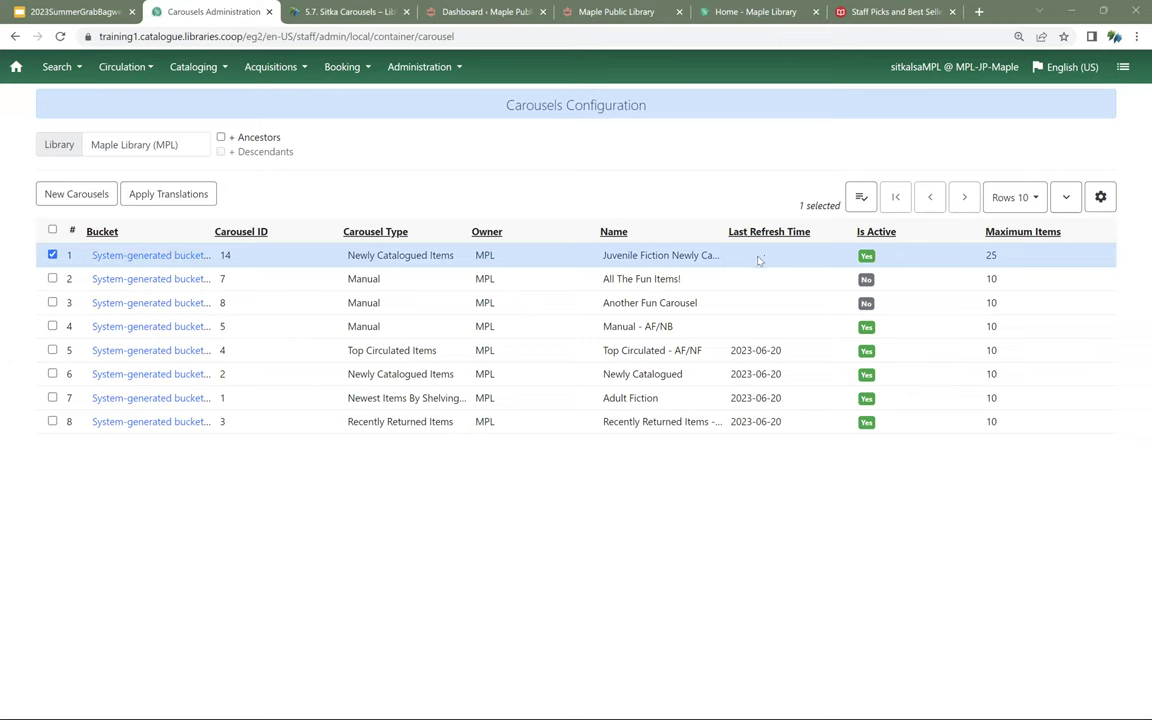
pyautogui.rightClick(758, 260)
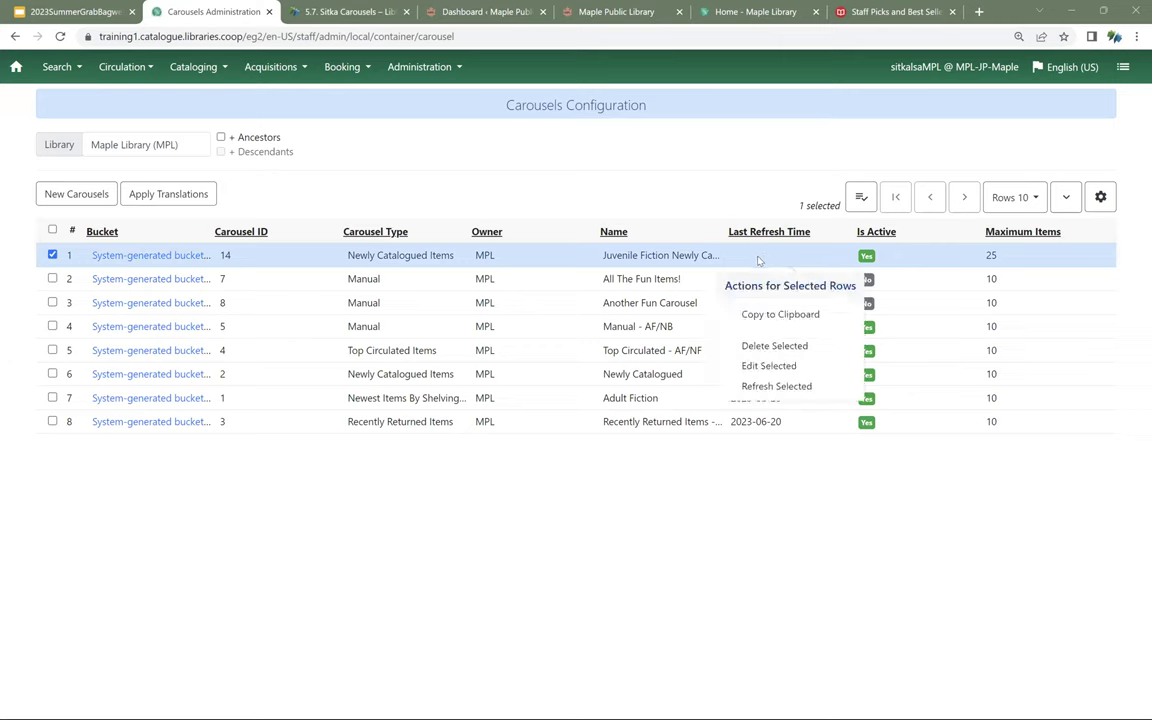
pyautogui.click(766, 387)
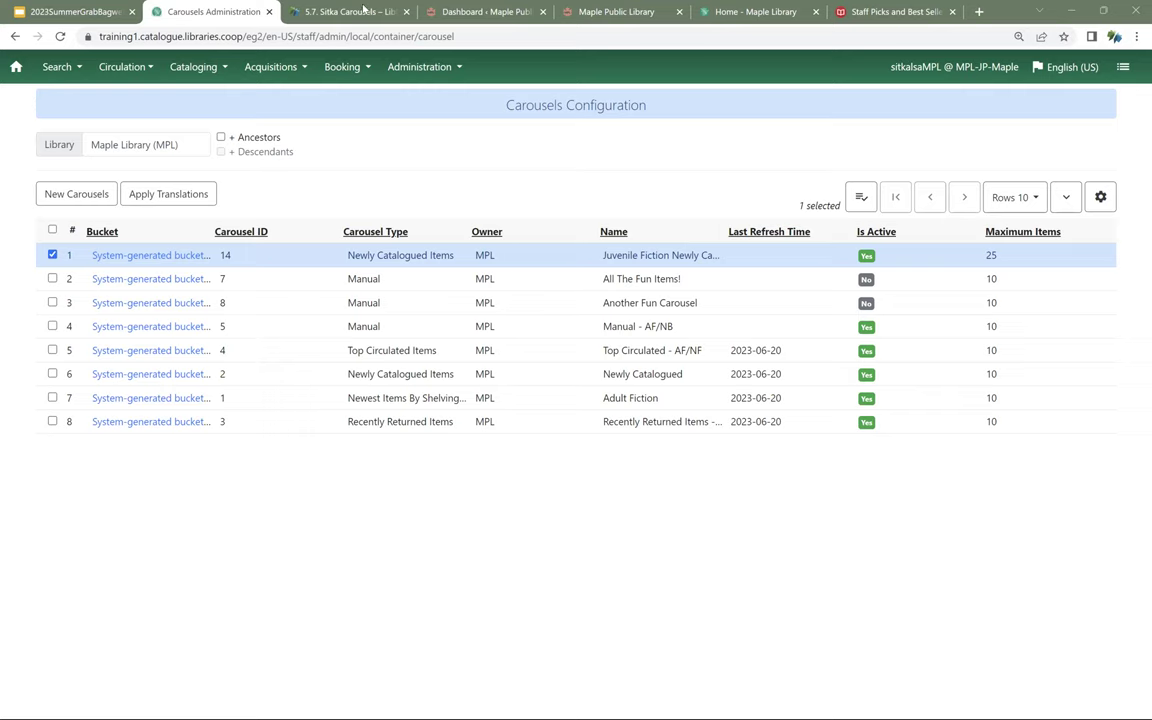
pyautogui.click(60, 37)
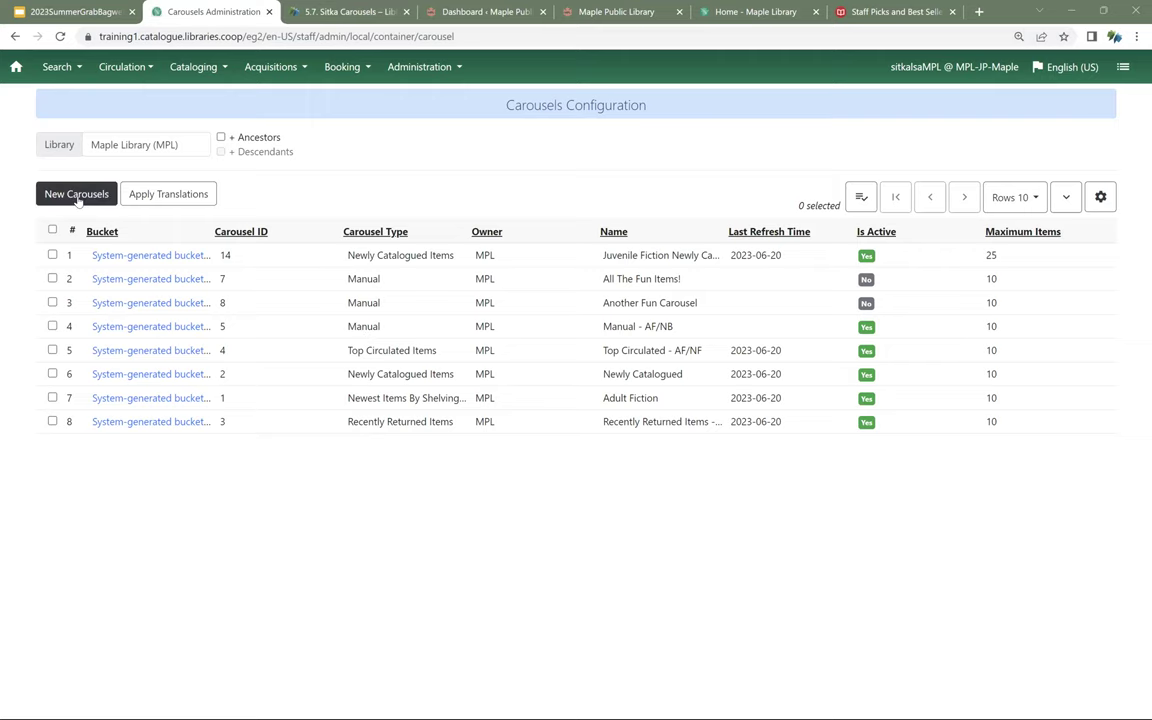
# - Start another new carousel owned by MPL named 'Summer Reading Club'
pyautogui.click(77, 198)
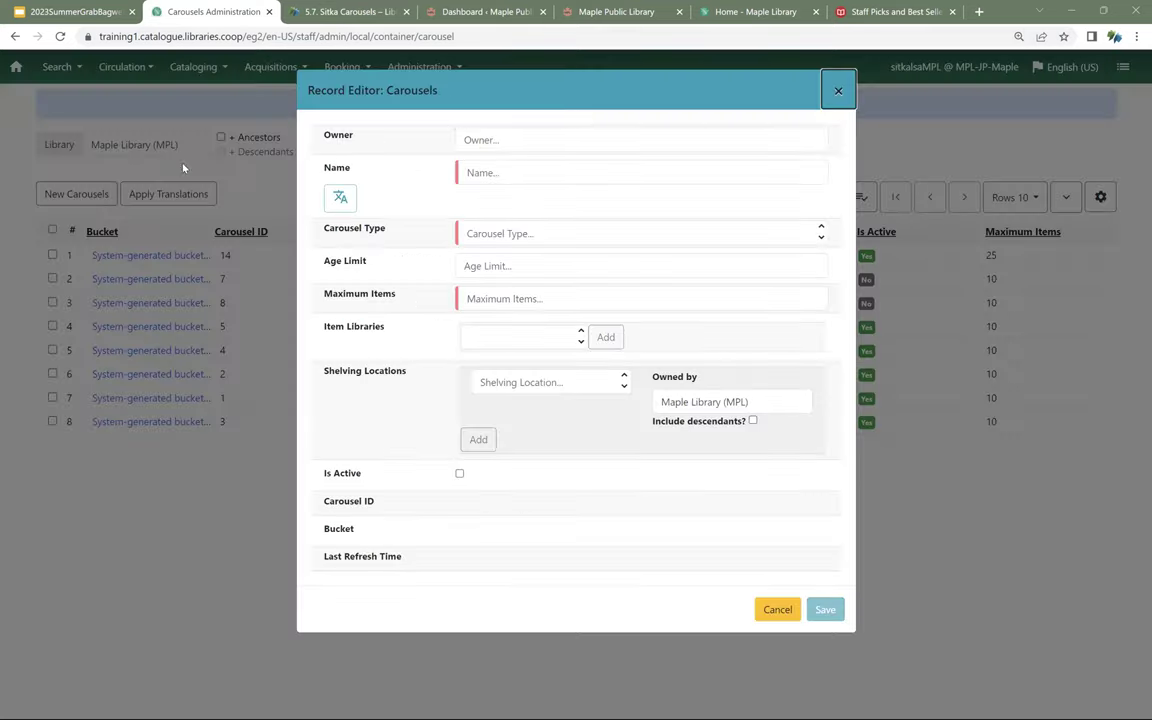
pyautogui.click(510, 143)
pyautogui.write('mpl')
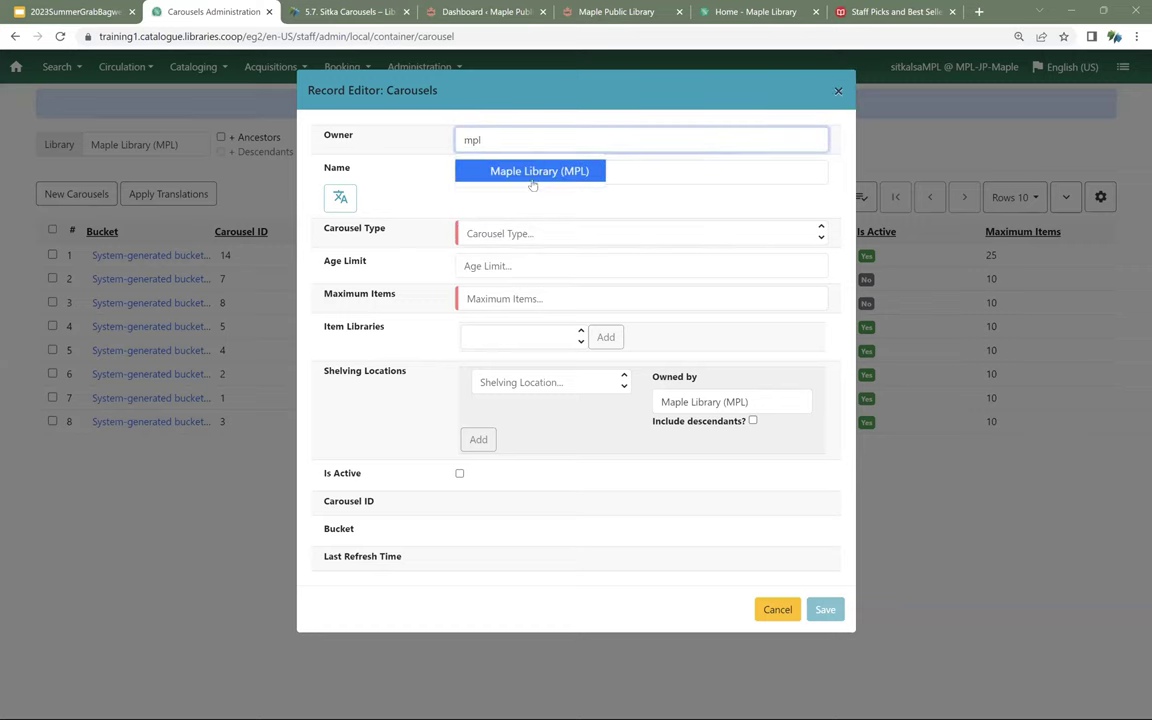
pyautogui.click(532, 171)
pyautogui.click(530, 173)
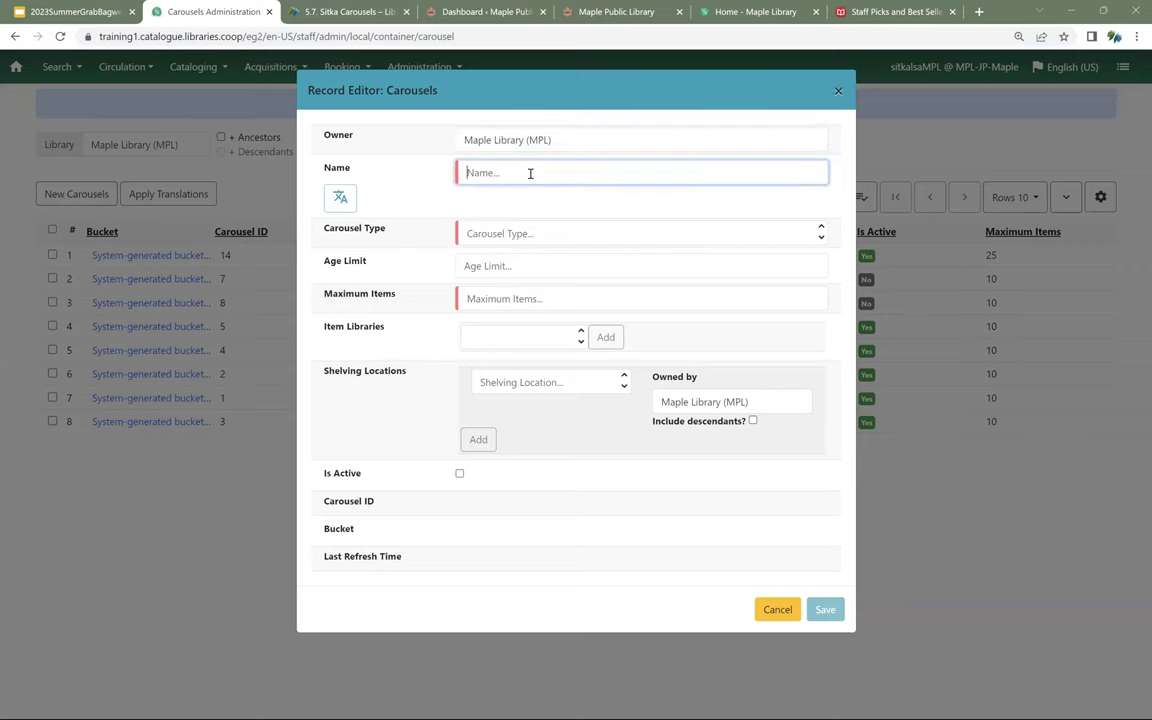
pyautogui.write('Summer Reading Club')
# - Make it a Manual carousel with 25 maximum items, MPL item library, and active
pyautogui.click(512, 233)
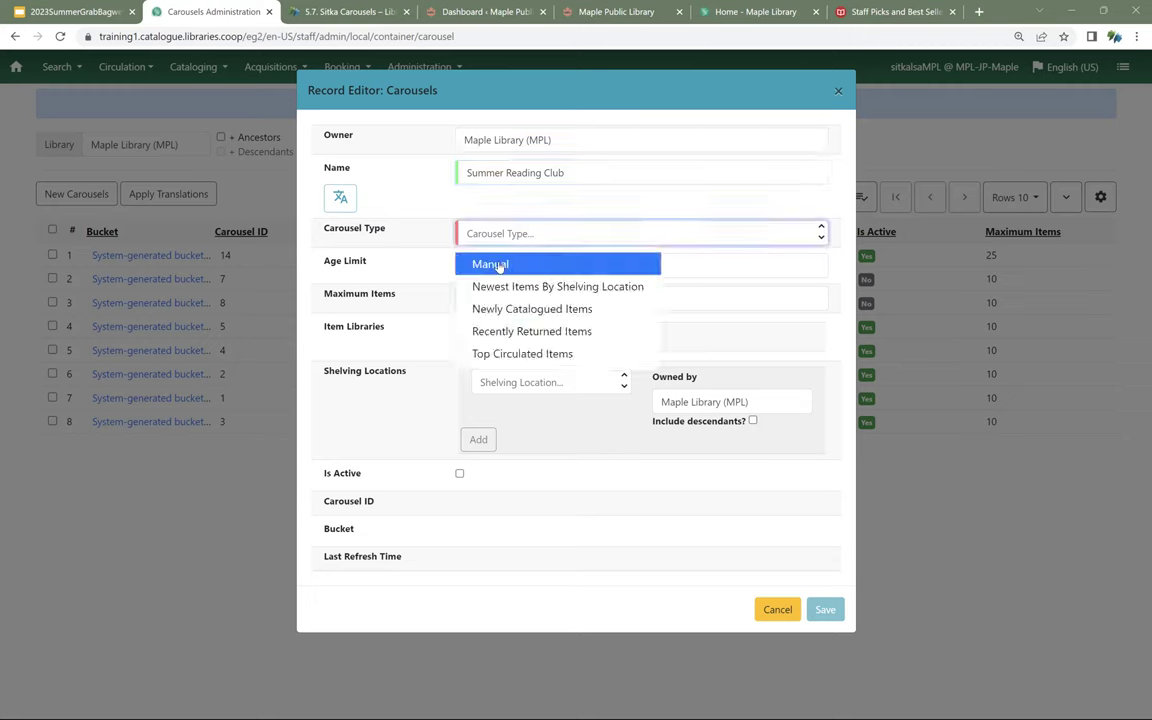
pyautogui.click(500, 265)
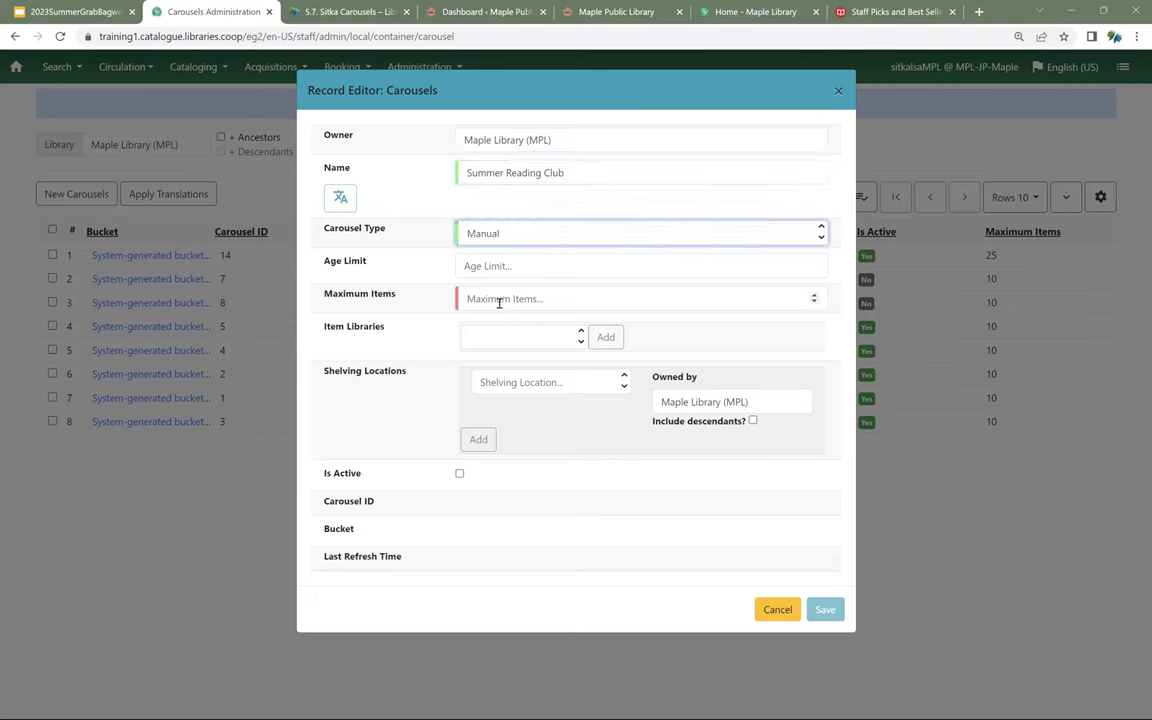
pyautogui.click(499, 299)
pyautogui.write('25')
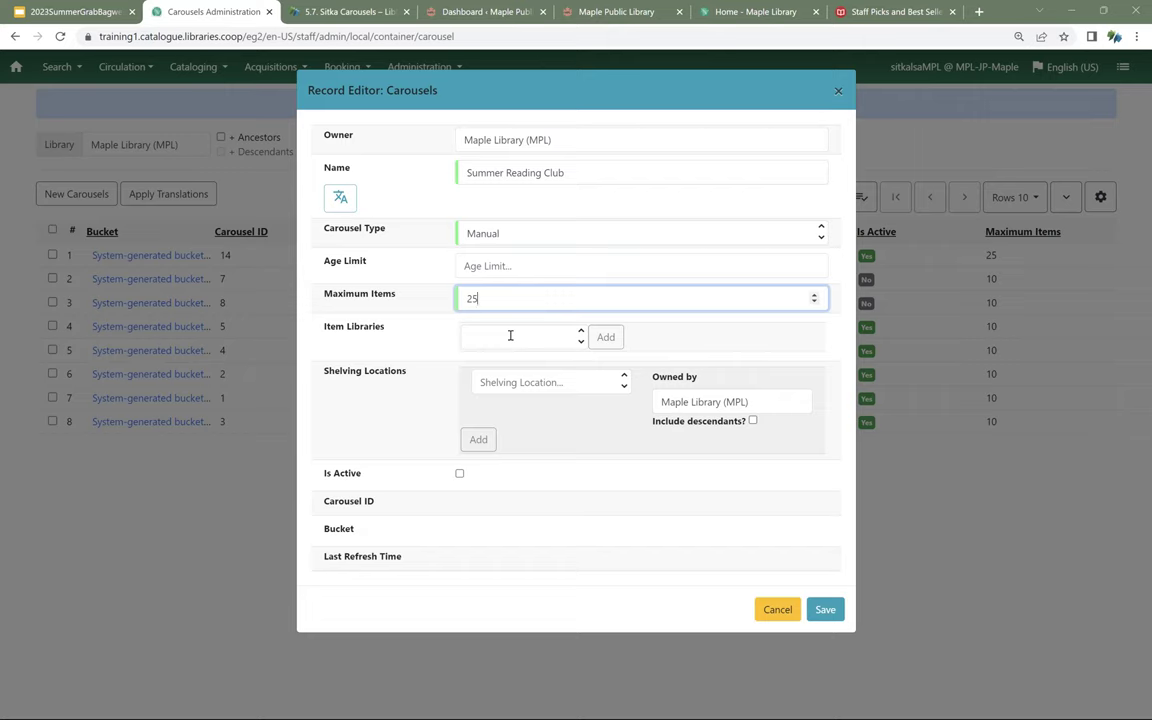
pyautogui.click(510, 336)
pyautogui.write('mpl')
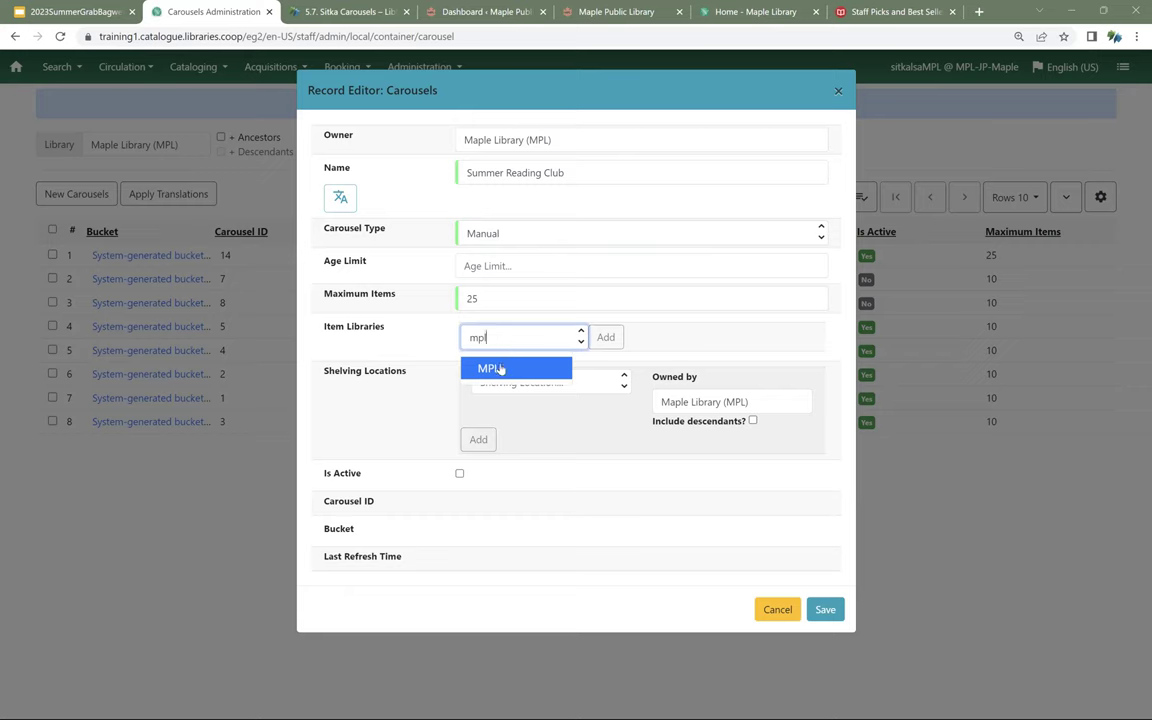
pyautogui.click(501, 368)
pyautogui.click(603, 340)
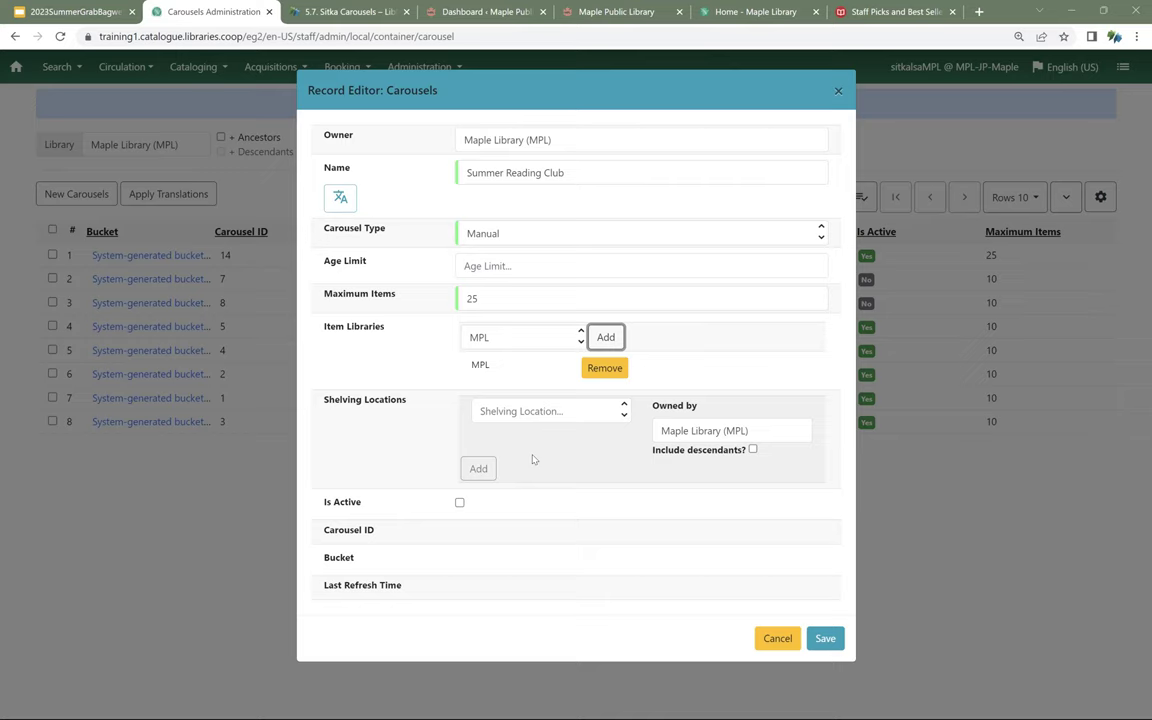
pyautogui.click(460, 504)
# - Save the Summer Reading Club carousel and open its system-generated Bucket #27
pyautogui.click(826, 640)
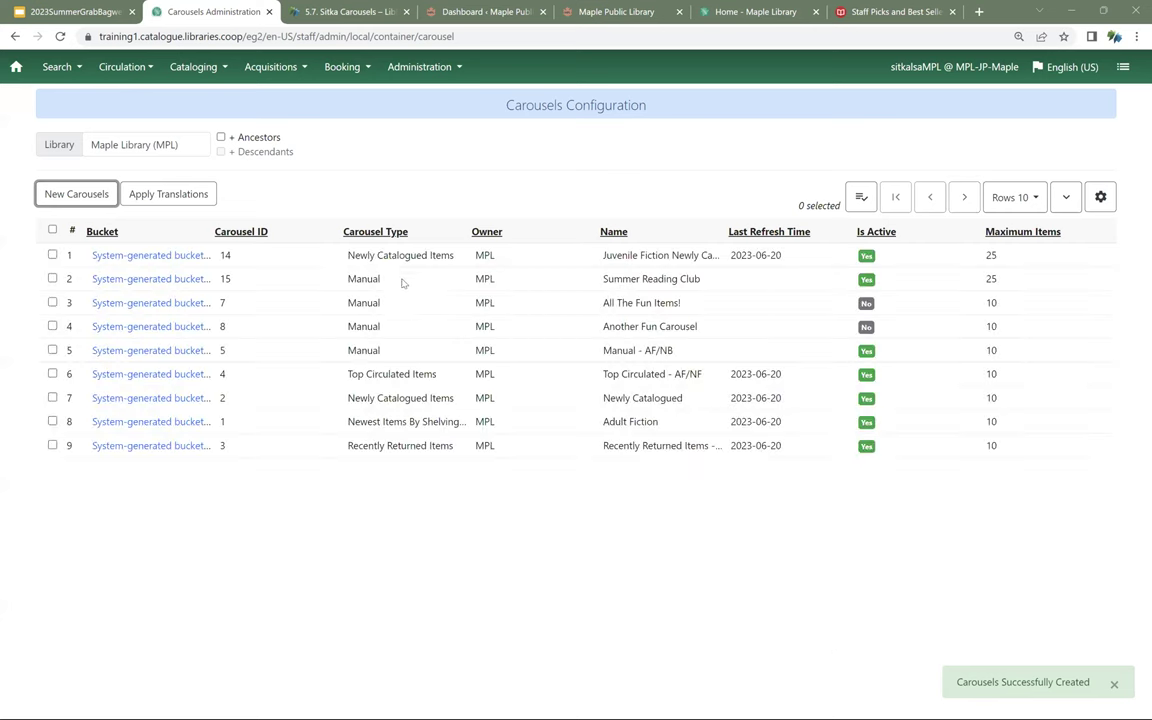
pyautogui.click(402, 283)
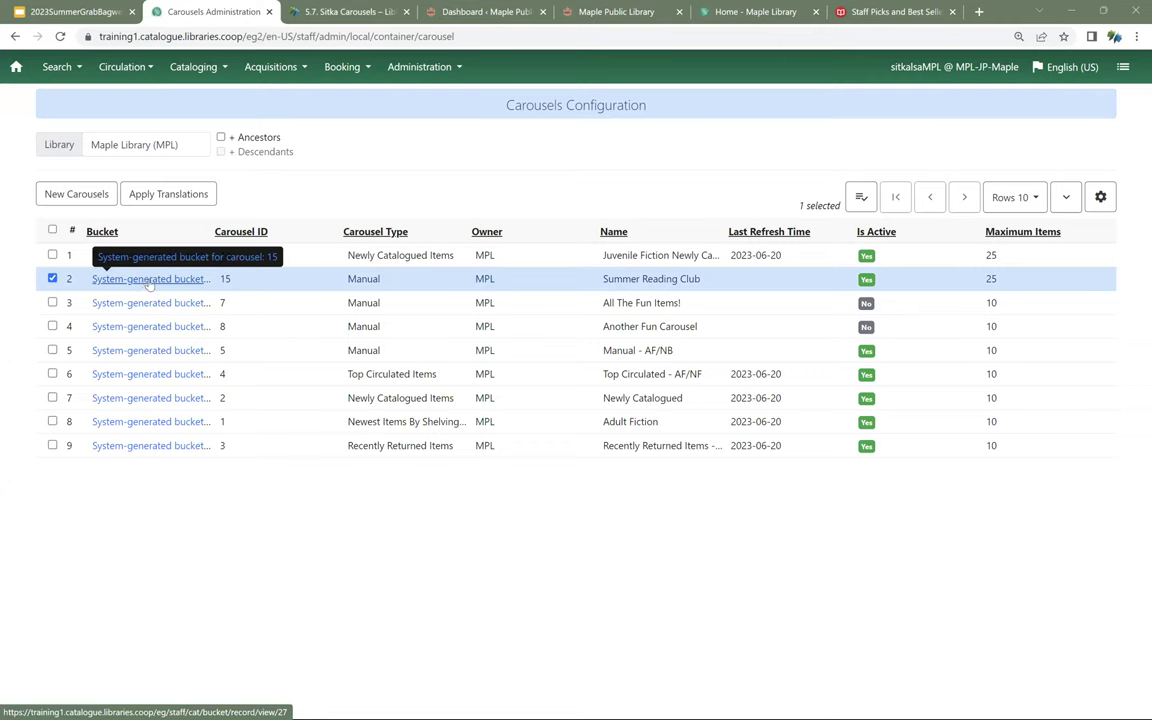
pyautogui.click(149, 284)
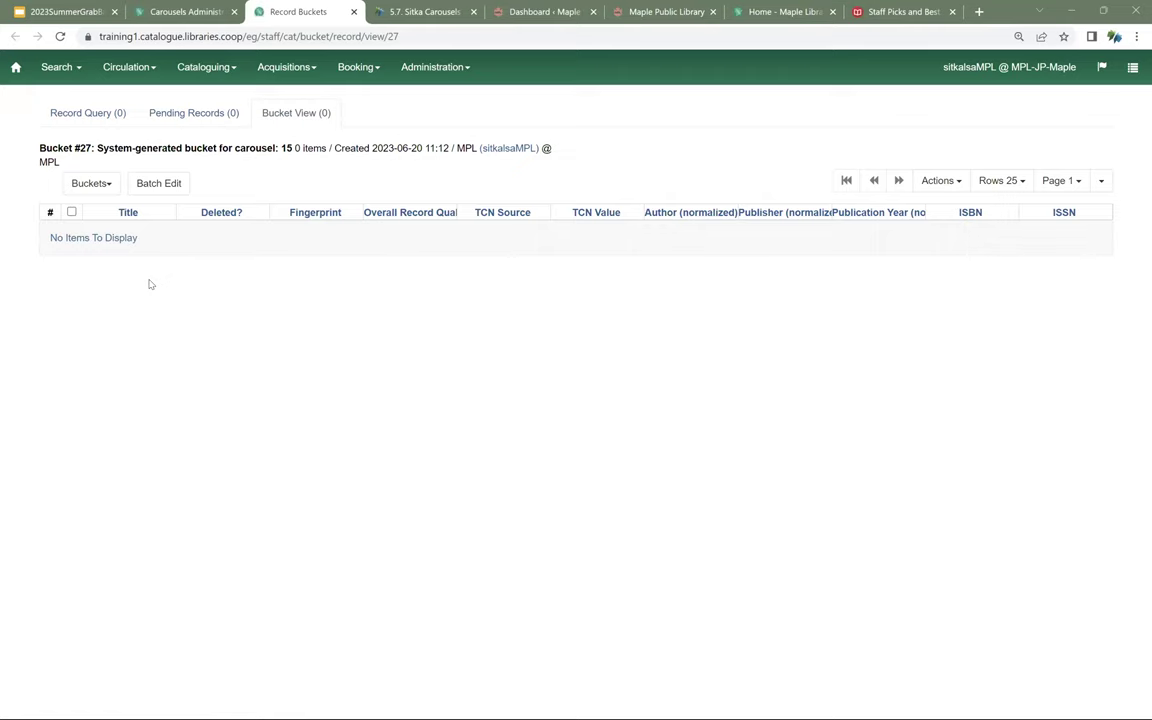
pyautogui.moveTo(40, 147); pyautogui.dragTo(91, 148)
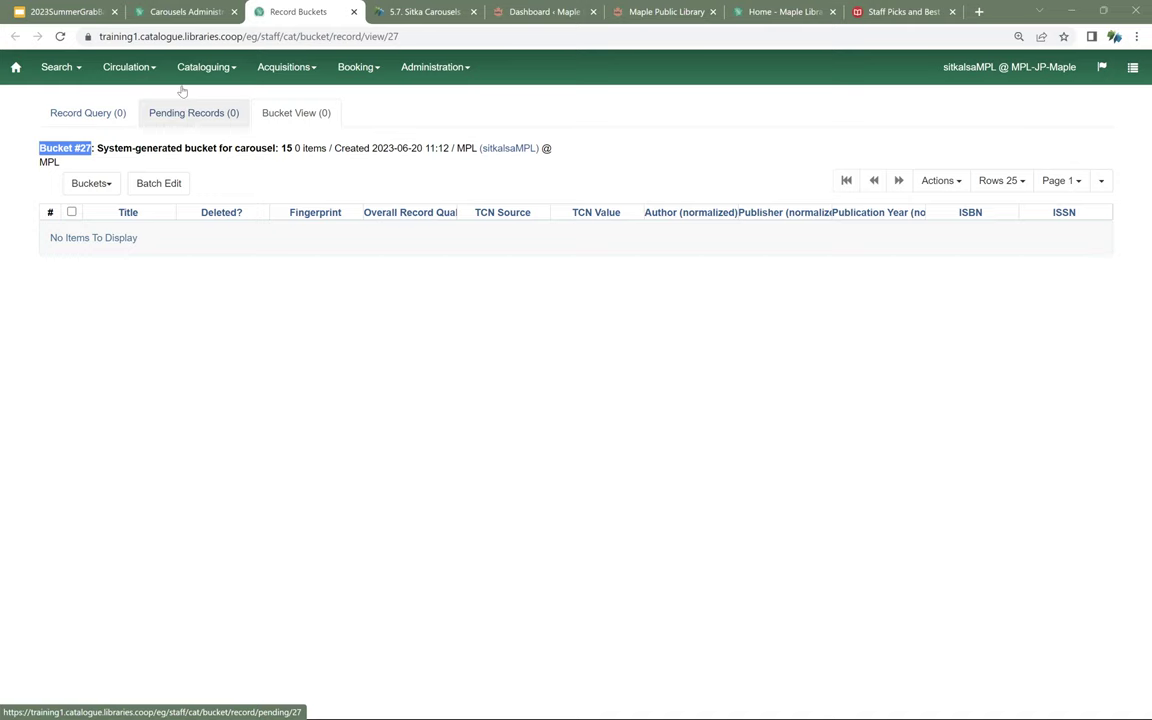
pyautogui.click(224, 70)
pyautogui.rightClick(232, 99)
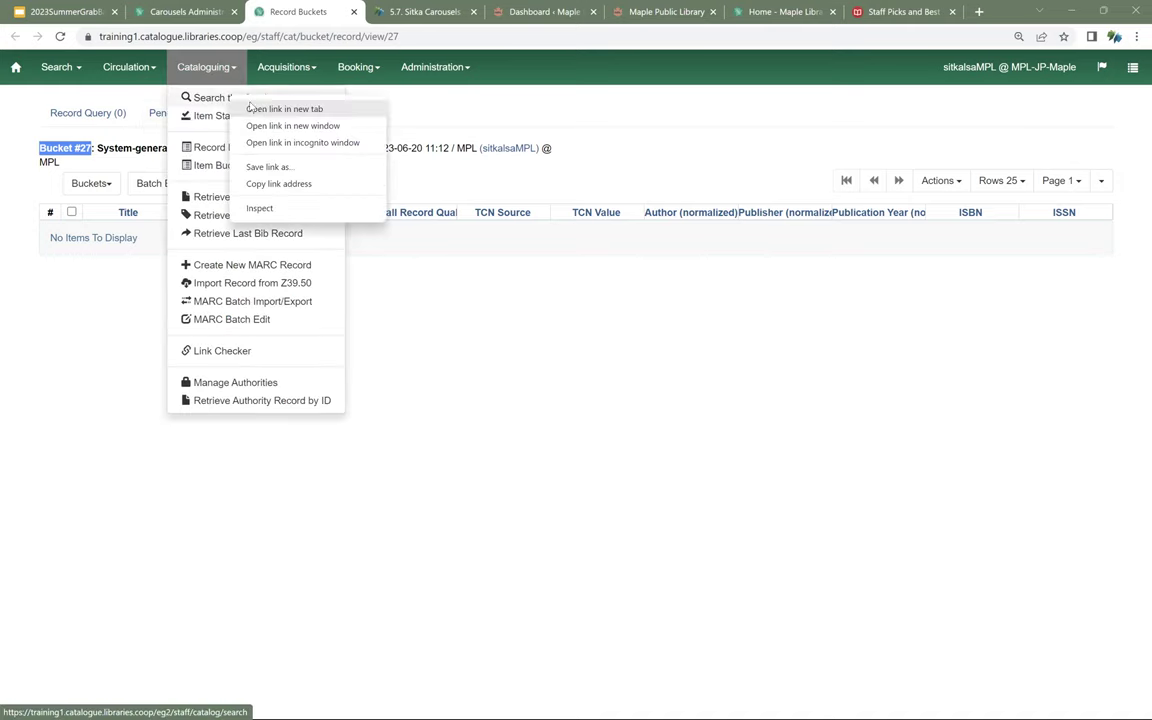
# - Search the catalogue for 'dinosaur' and add the second result to the Summer Reading Club carousel
pyautogui.click(270, 109)
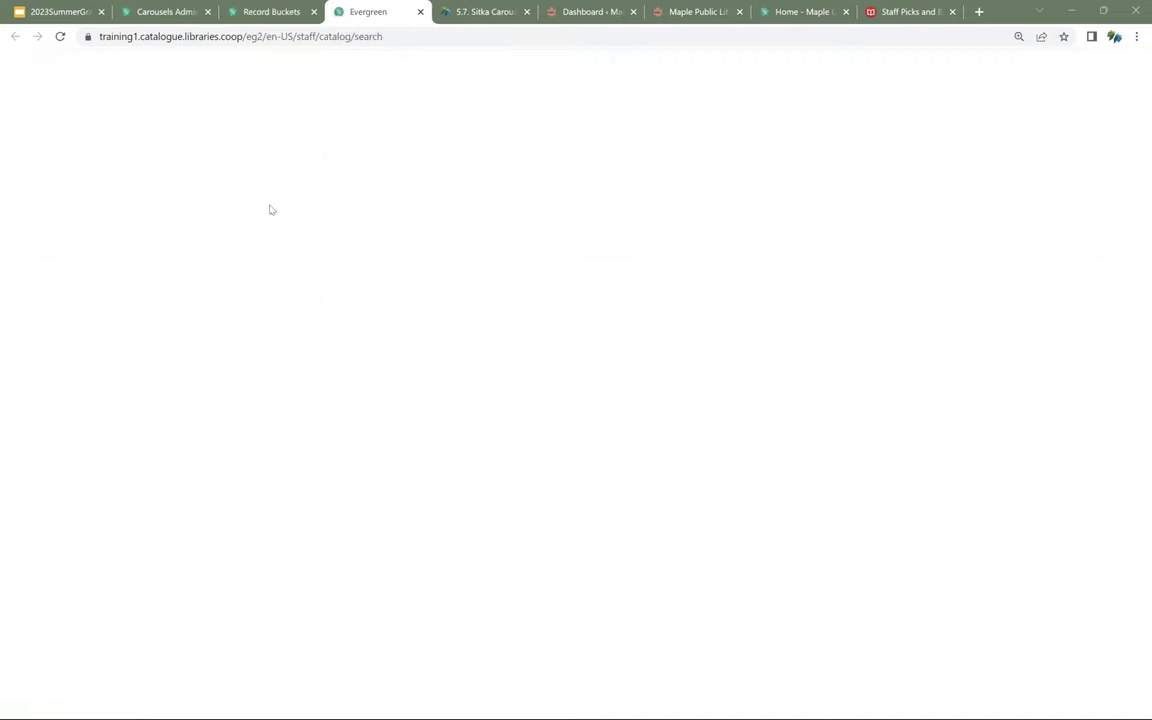
pyautogui.write('dinosaur')
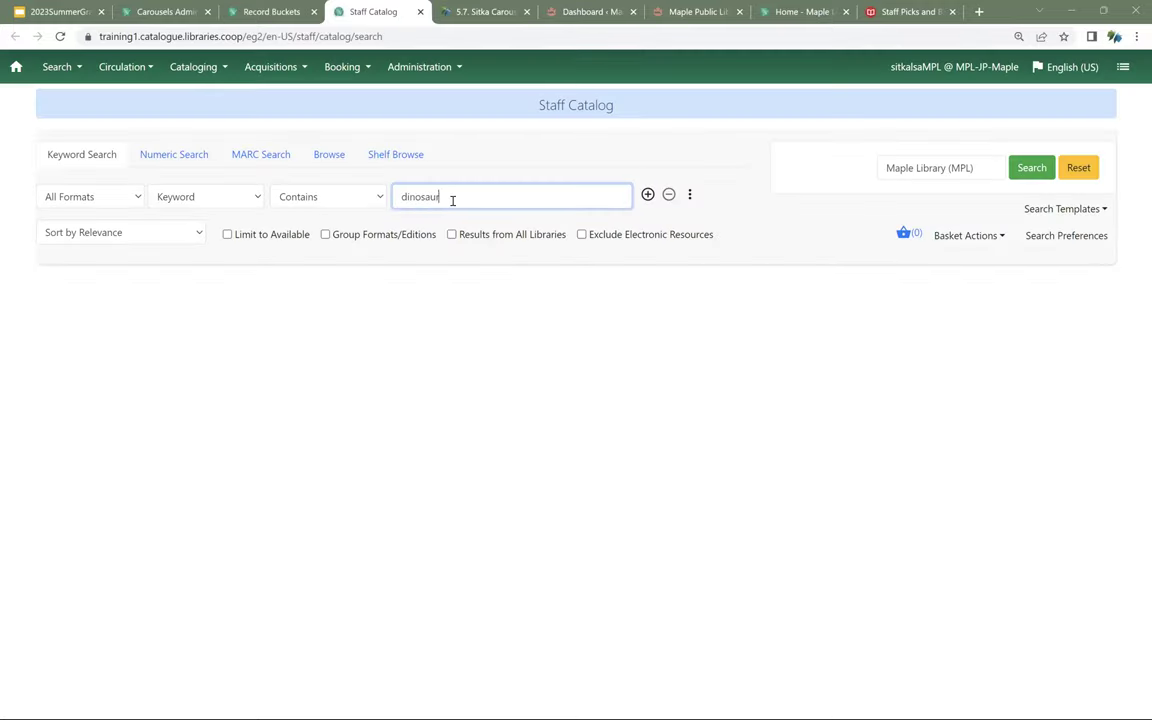
pyautogui.press('Return')
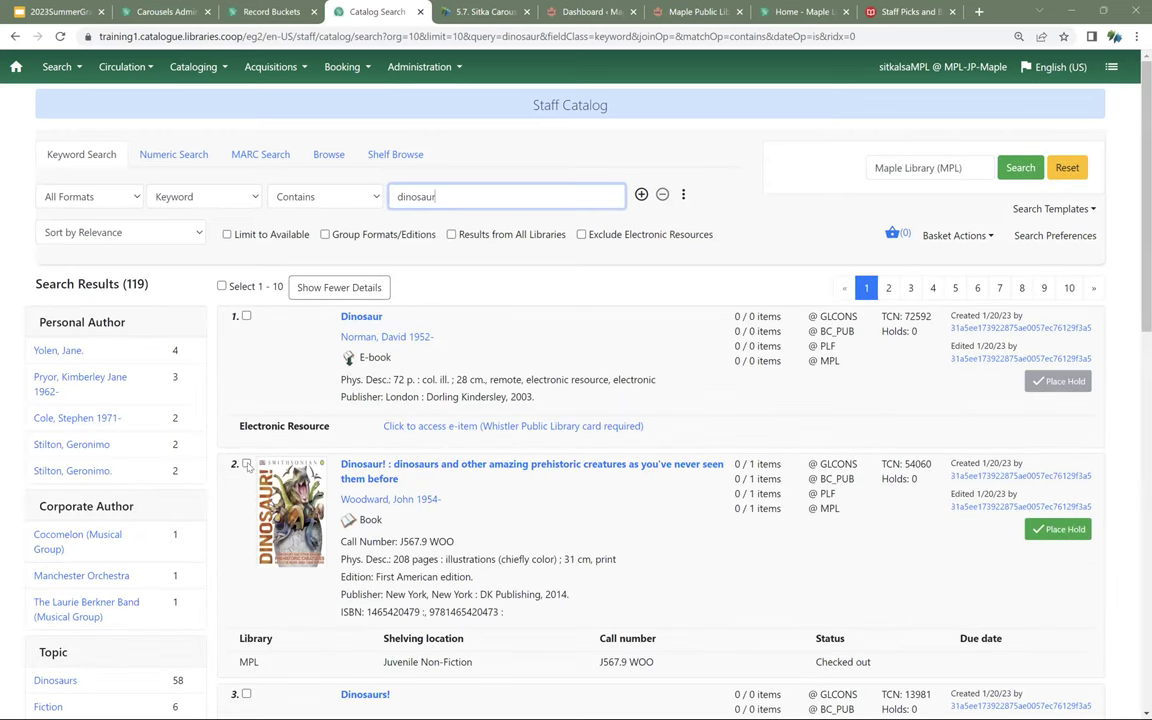
pyautogui.click(470, 465)
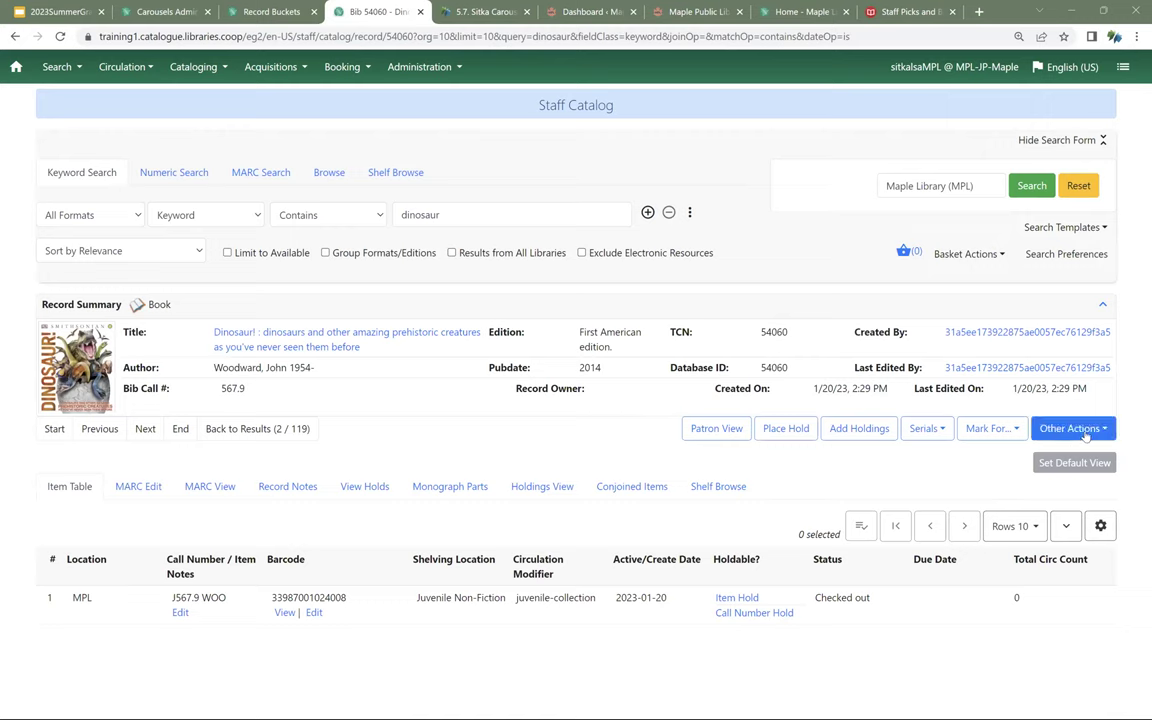
pyautogui.click(1070, 429)
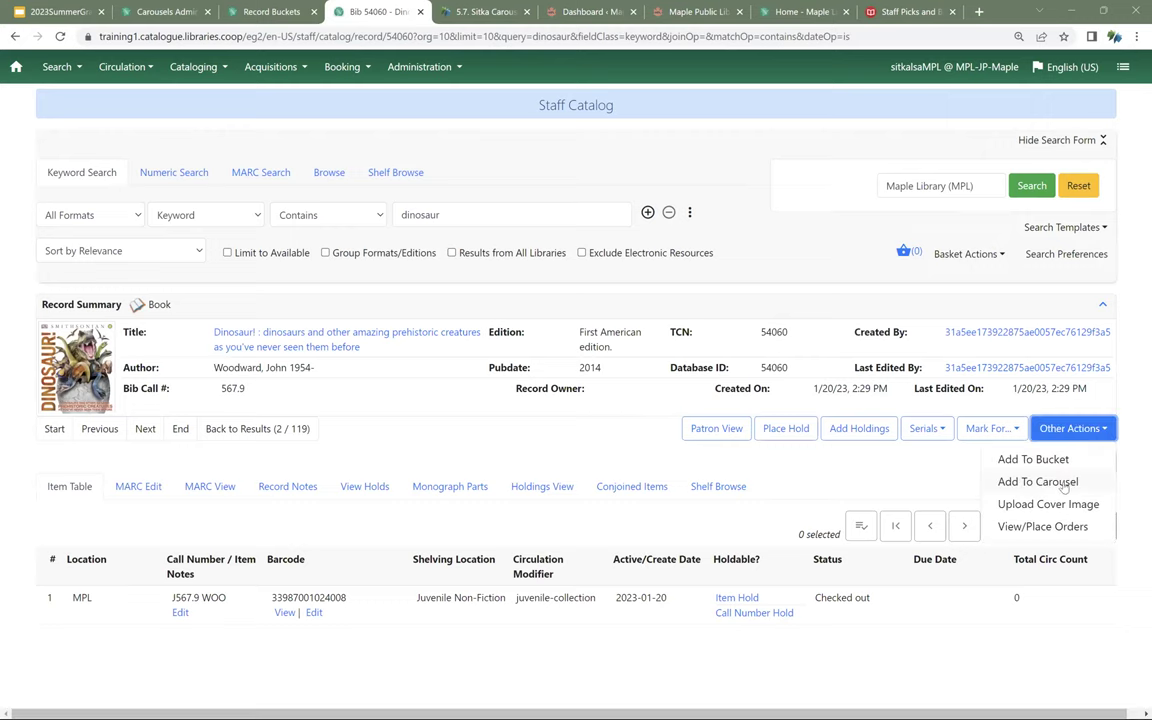
pyautogui.click(1038, 482)
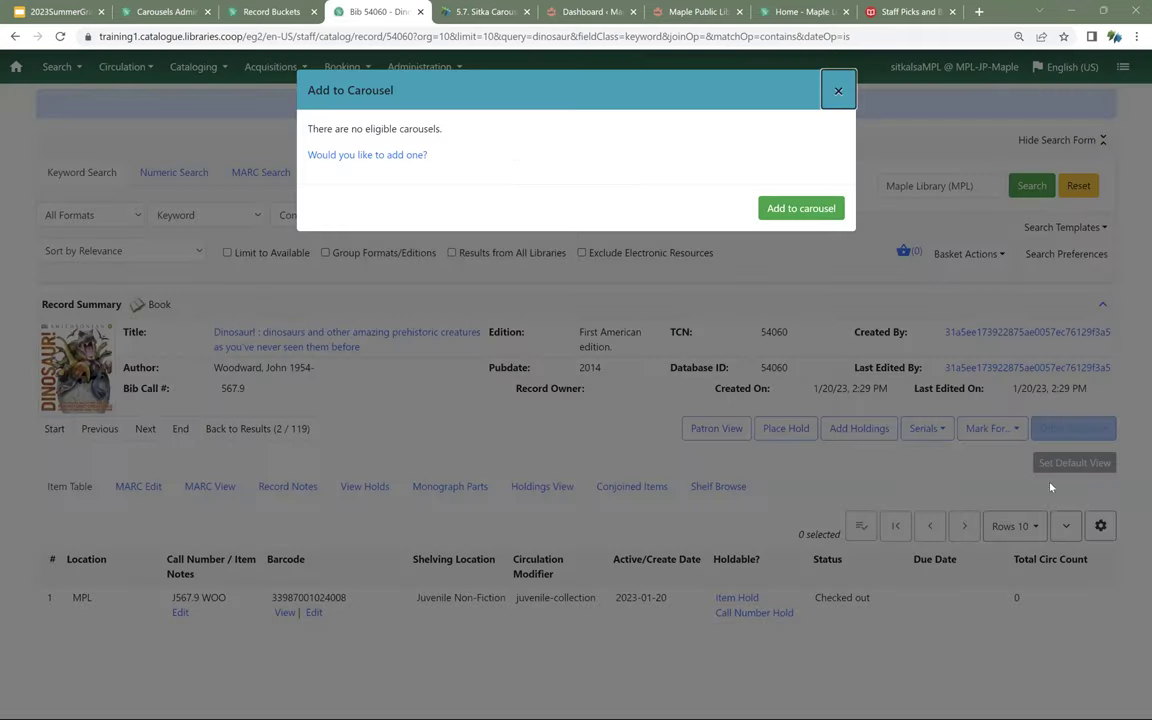
pyautogui.click(650, 132)
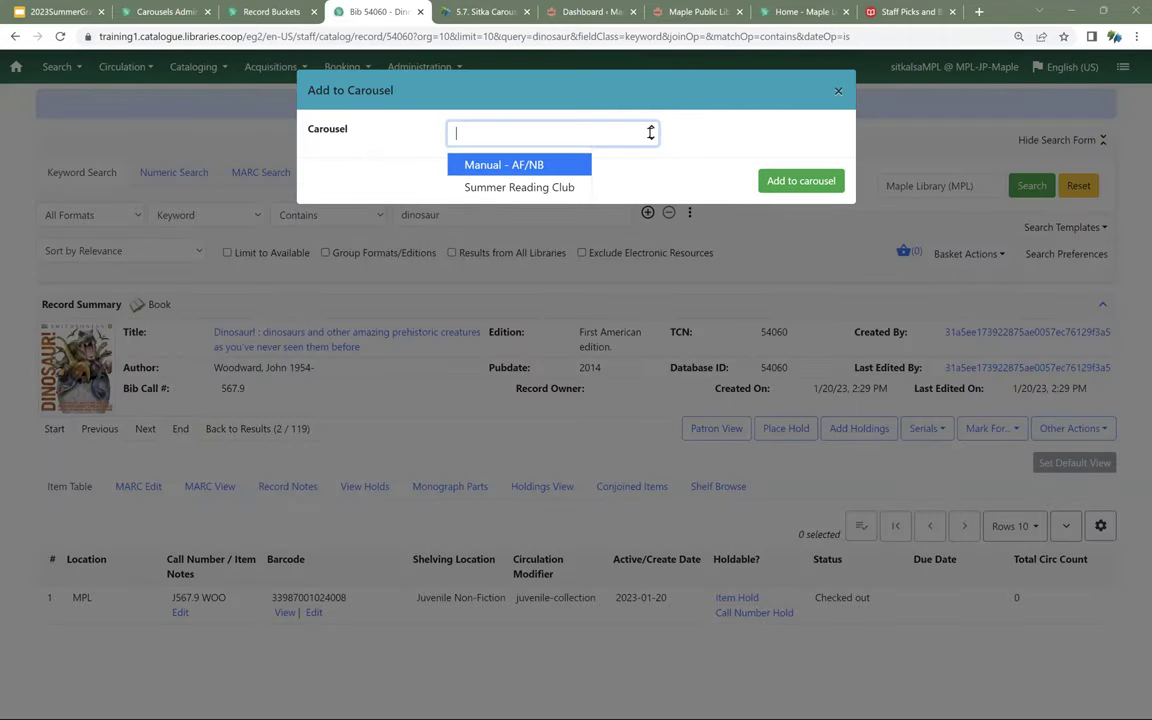
pyautogui.click(472, 186)
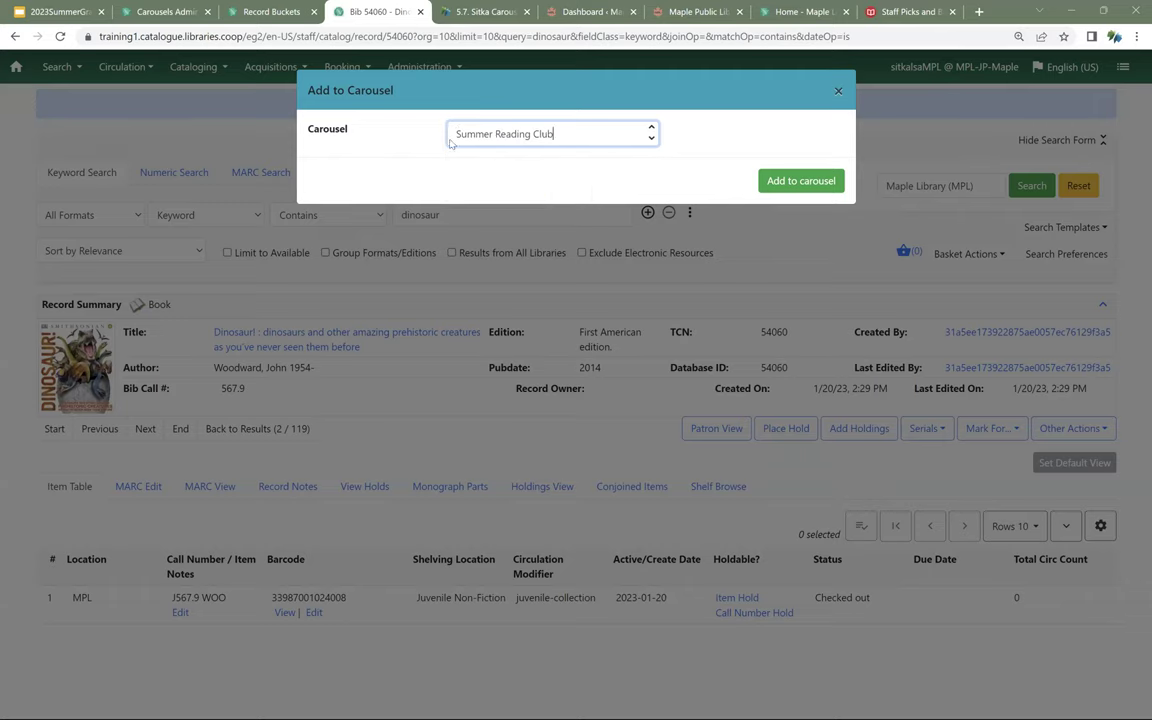
pyautogui.click(796, 183)
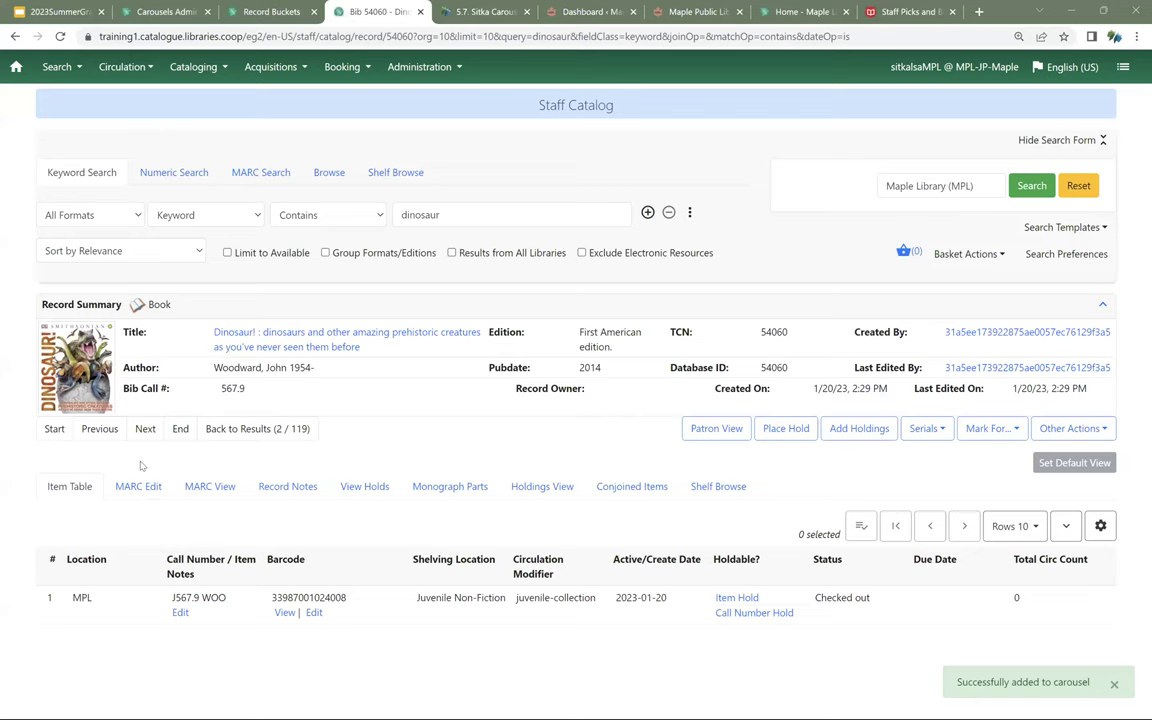
pyautogui.click(276, 430)
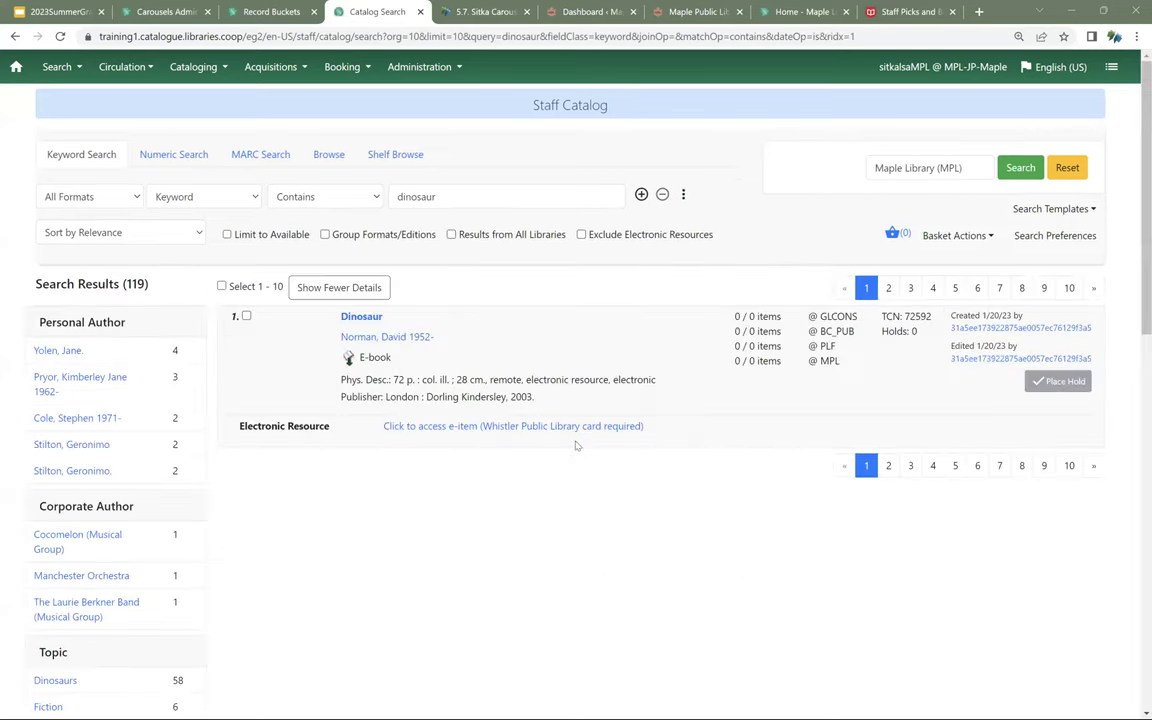
# - Basket Dinosaur dinners and add it to shared bucket 27, confirming the addition
pyautogui.scroll(-5, 586, 416)
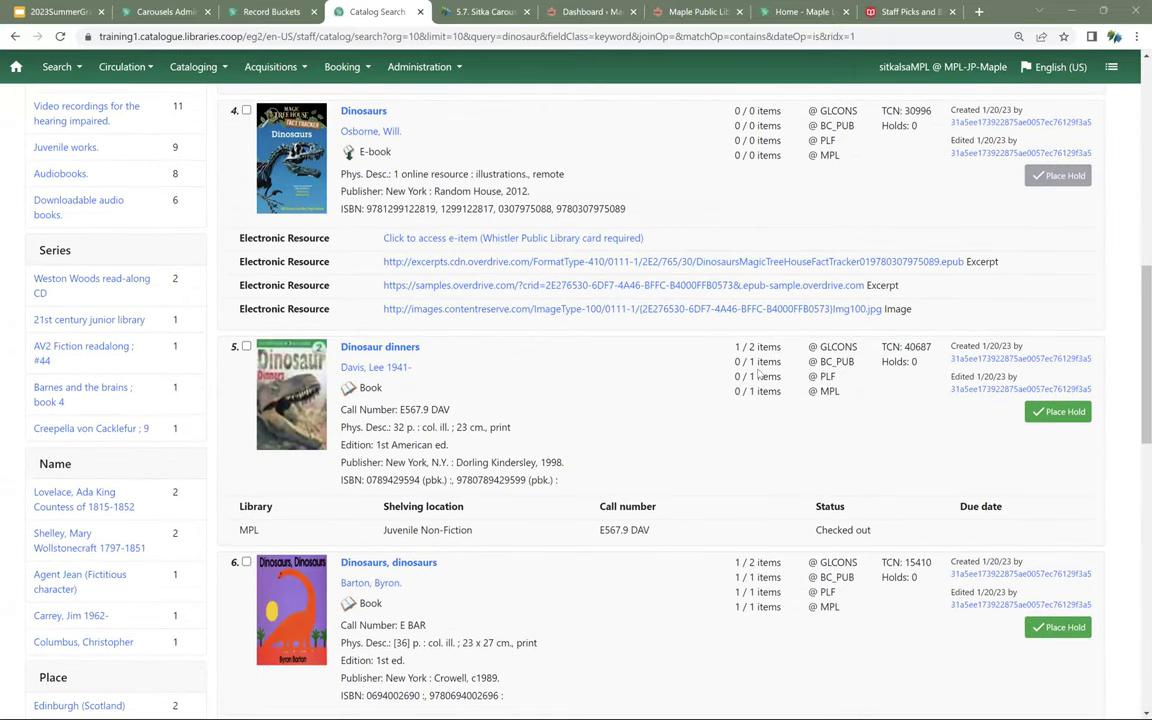
pyautogui.click(247, 347)
pyautogui.scroll(10, 655, 436)
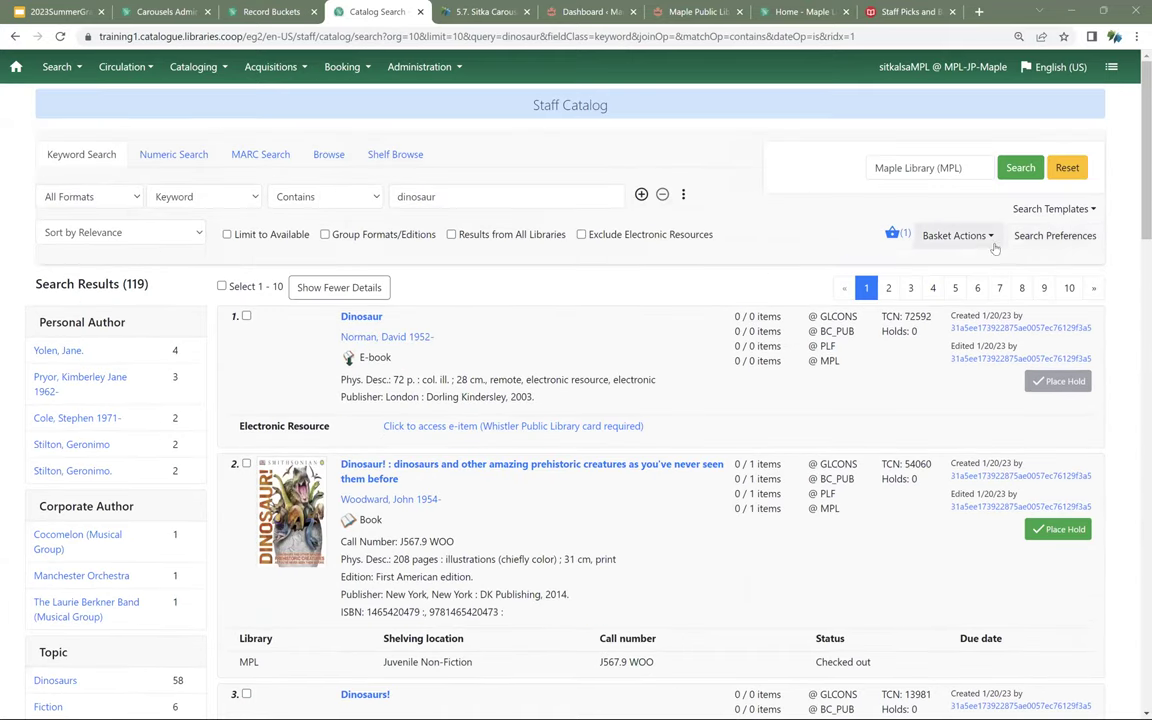
pyautogui.click(990, 237)
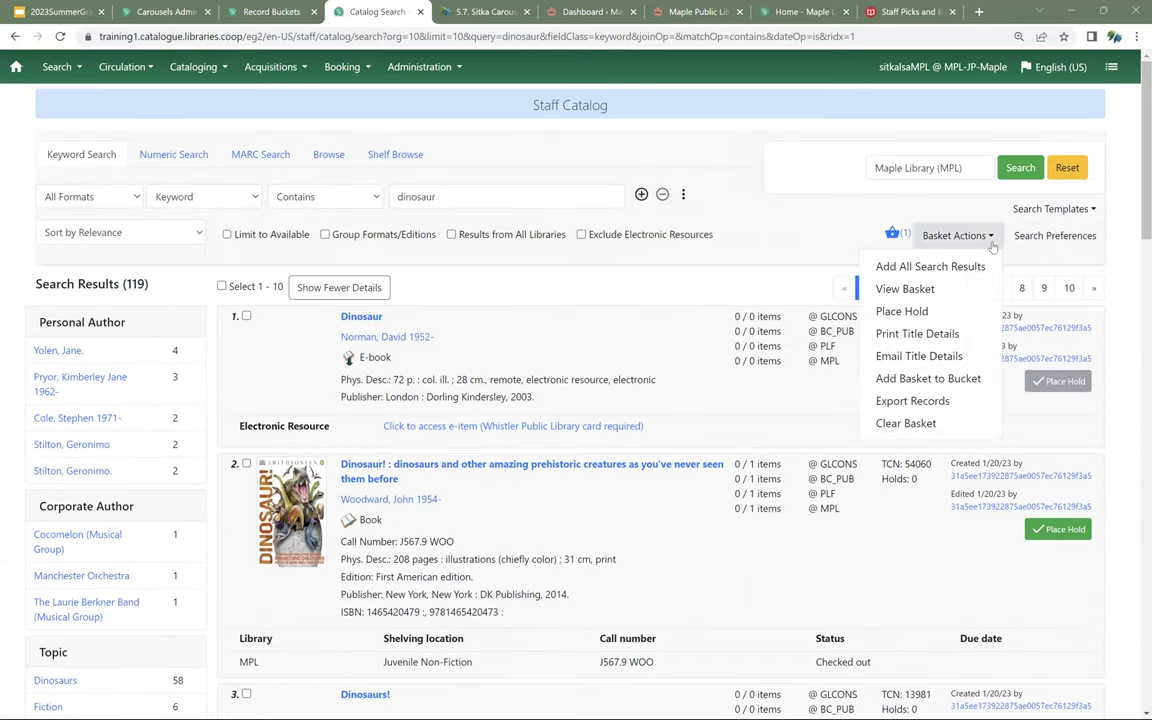
pyautogui.click(923, 381)
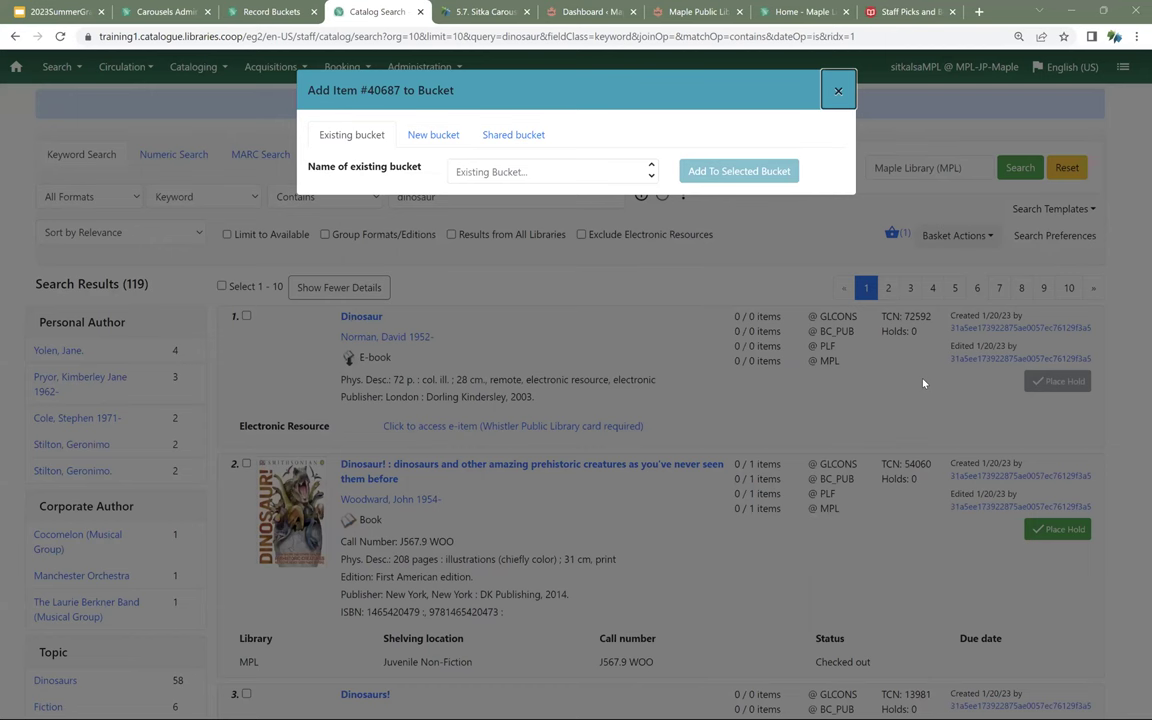
pyautogui.click(532, 140)
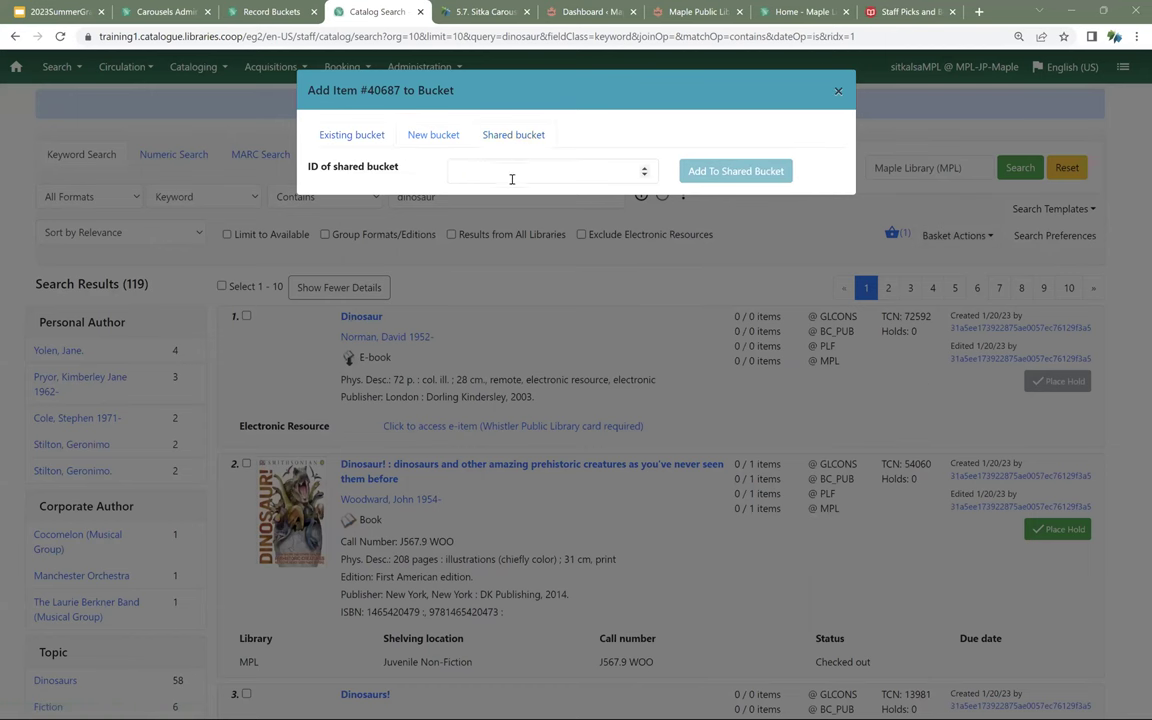
pyautogui.click(511, 175)
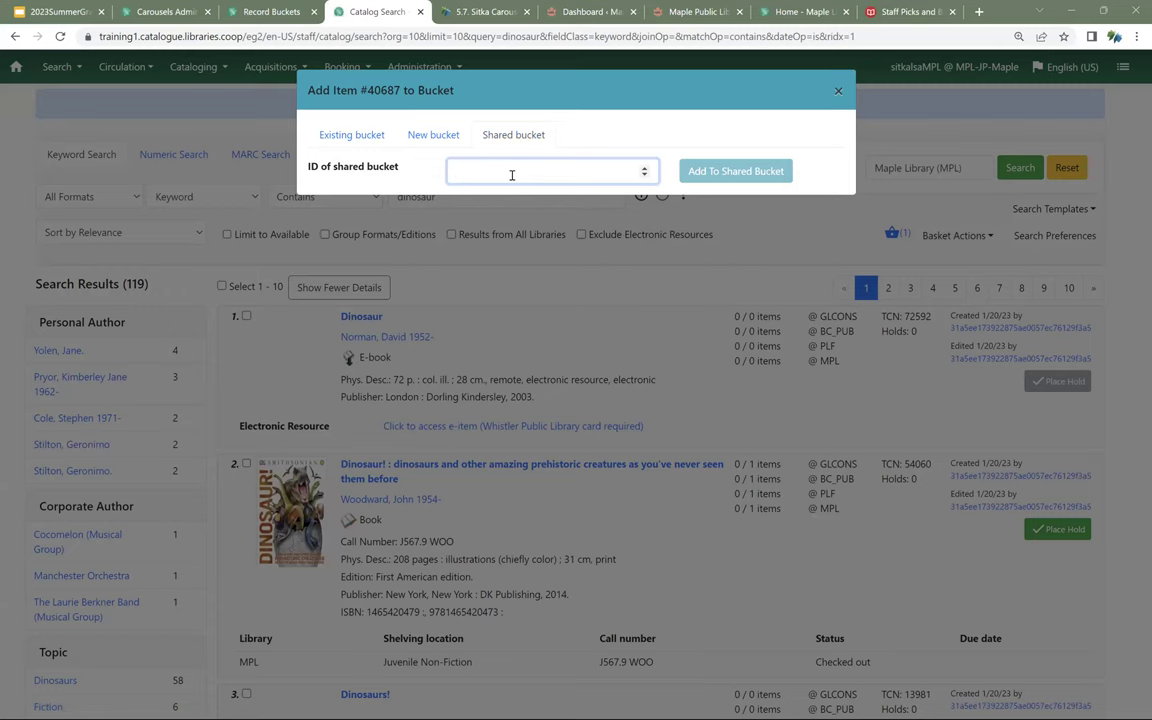
pyautogui.write('27')
pyautogui.click(748, 172)
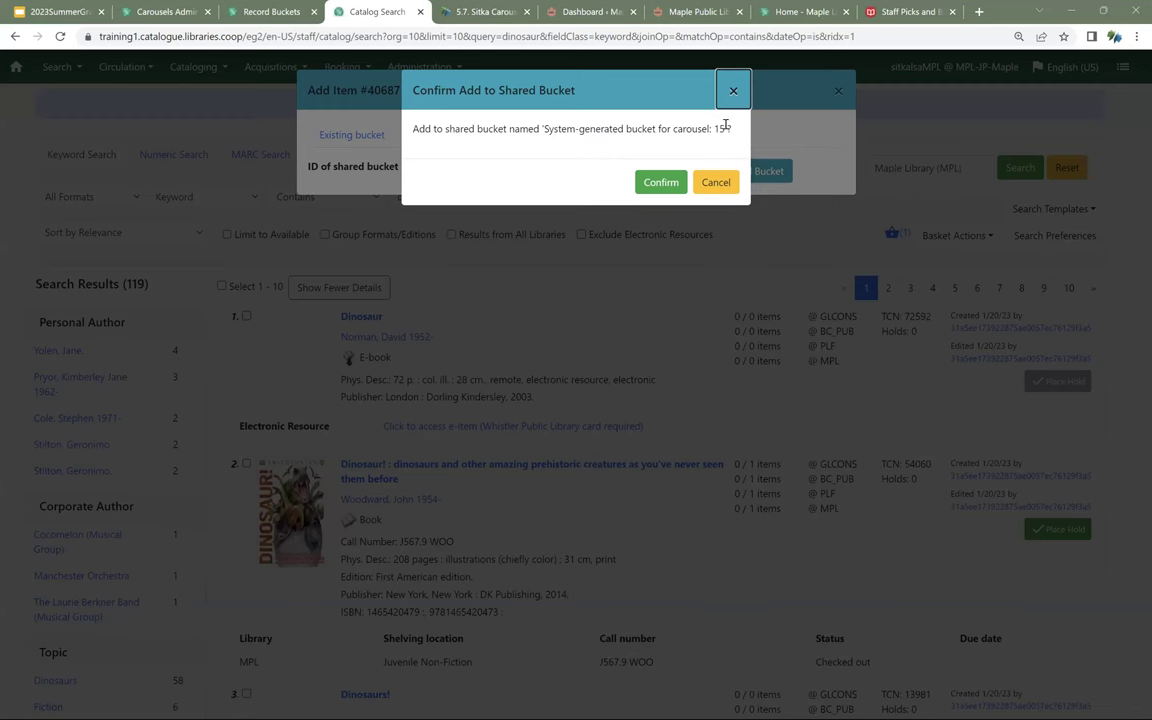
pyautogui.click(660, 183)
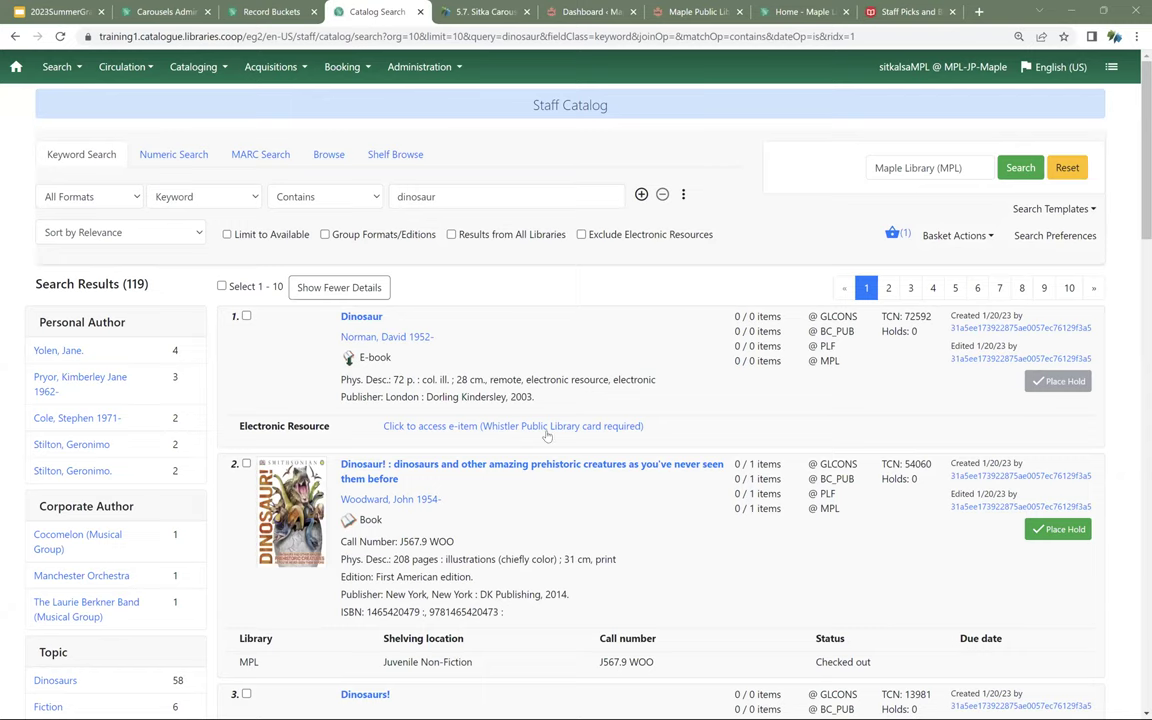
pyautogui.scroll(-1, 507, 369)
# - Reload Bucket #27 to show both dinosaur titles, then return to the Carousels Configuration list
pyautogui.click(565, 400)
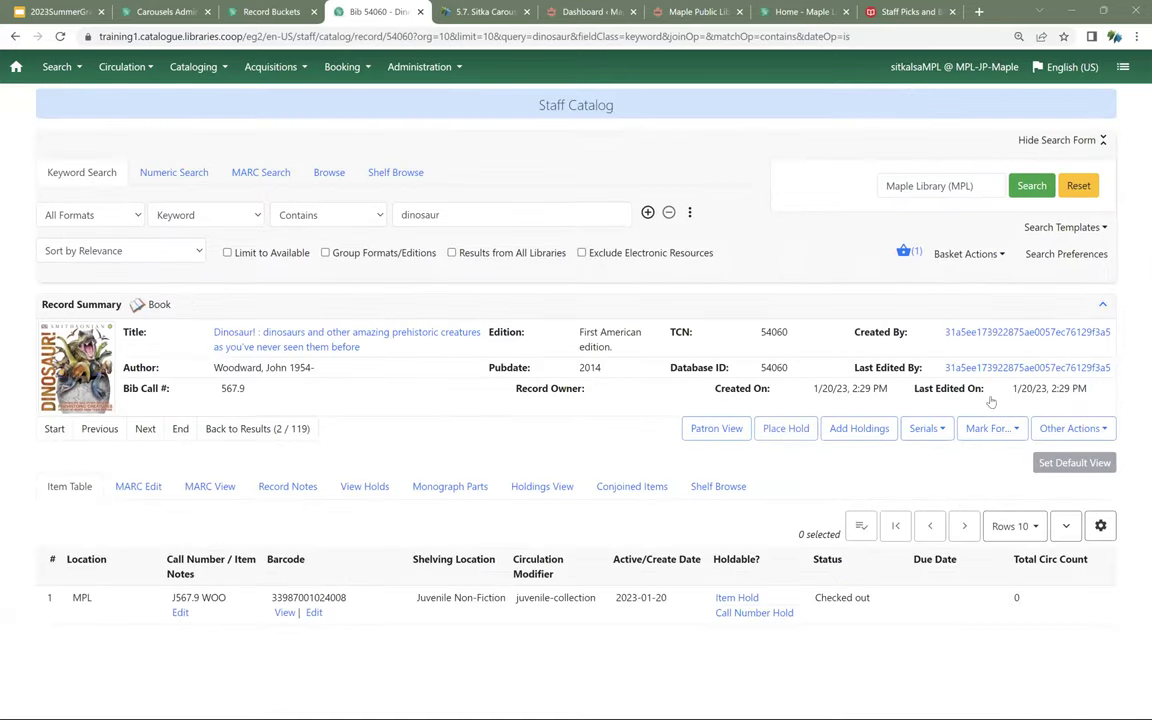
pyautogui.click(1070, 428)
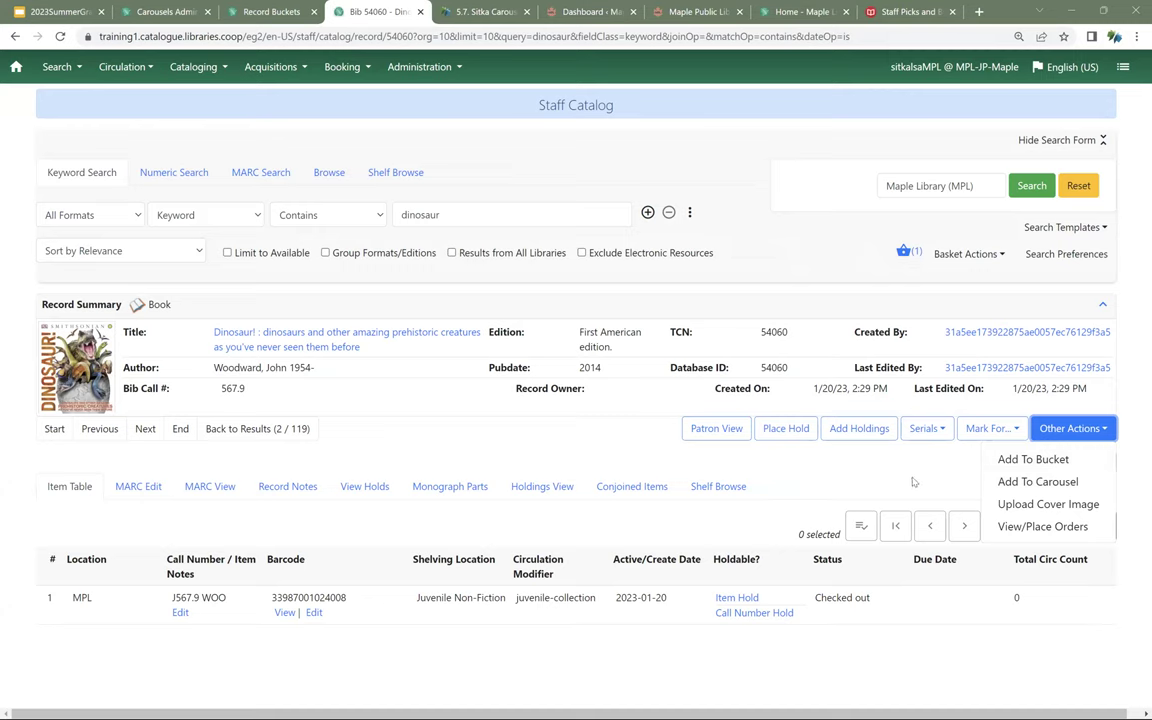
pyautogui.click(272, 12)
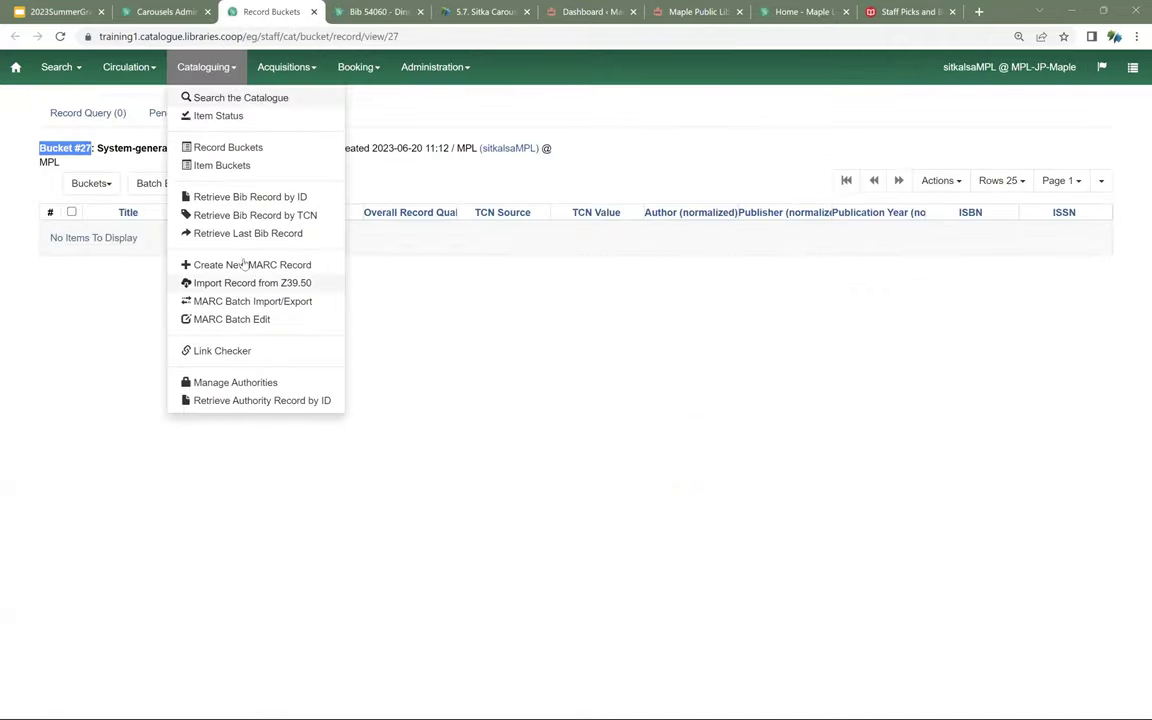
pyautogui.click(61, 37)
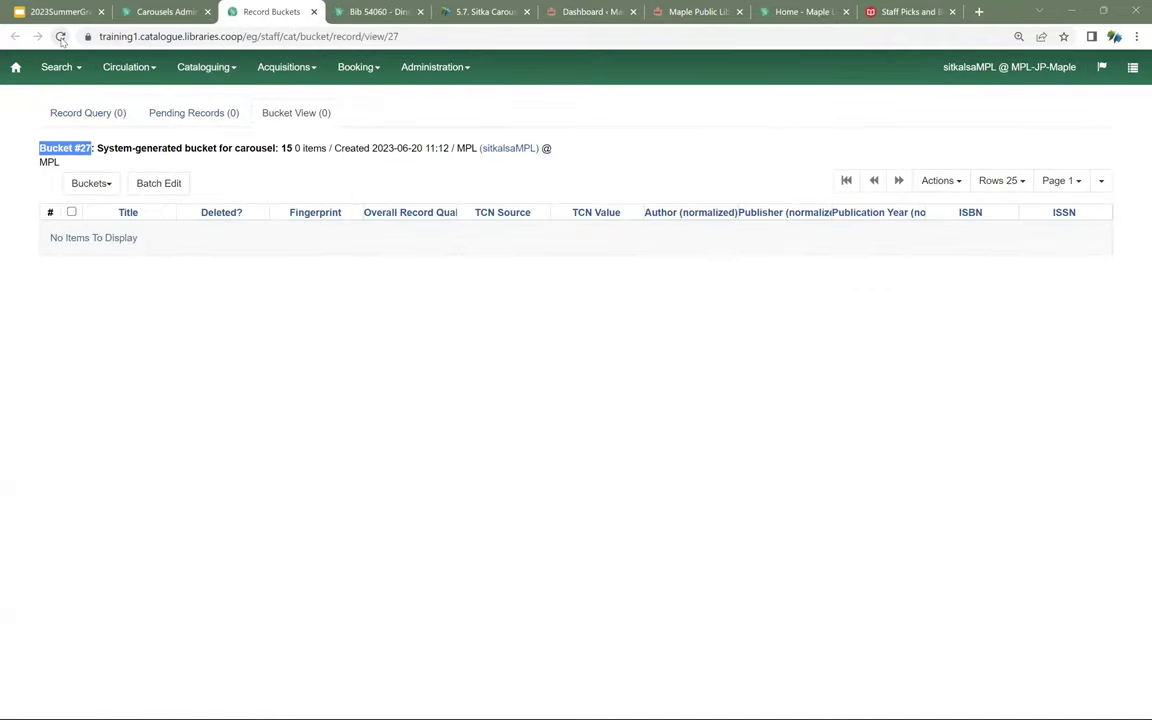
pyautogui.click(61, 37)
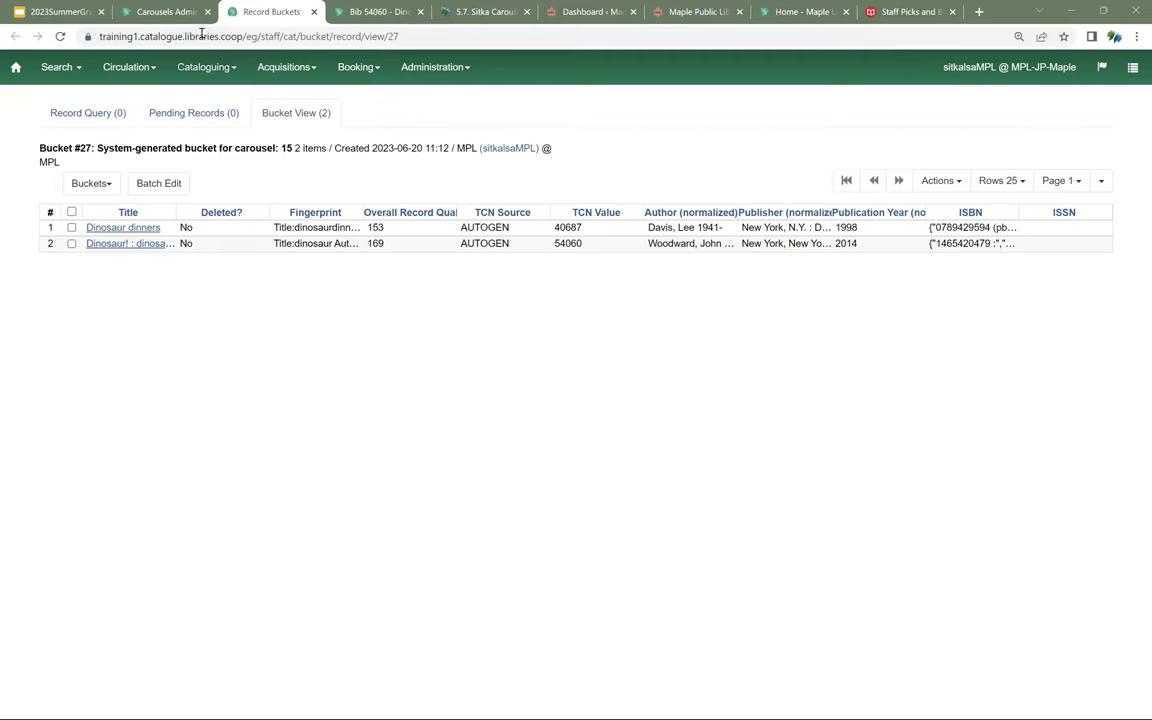
pyautogui.click(166, 12)
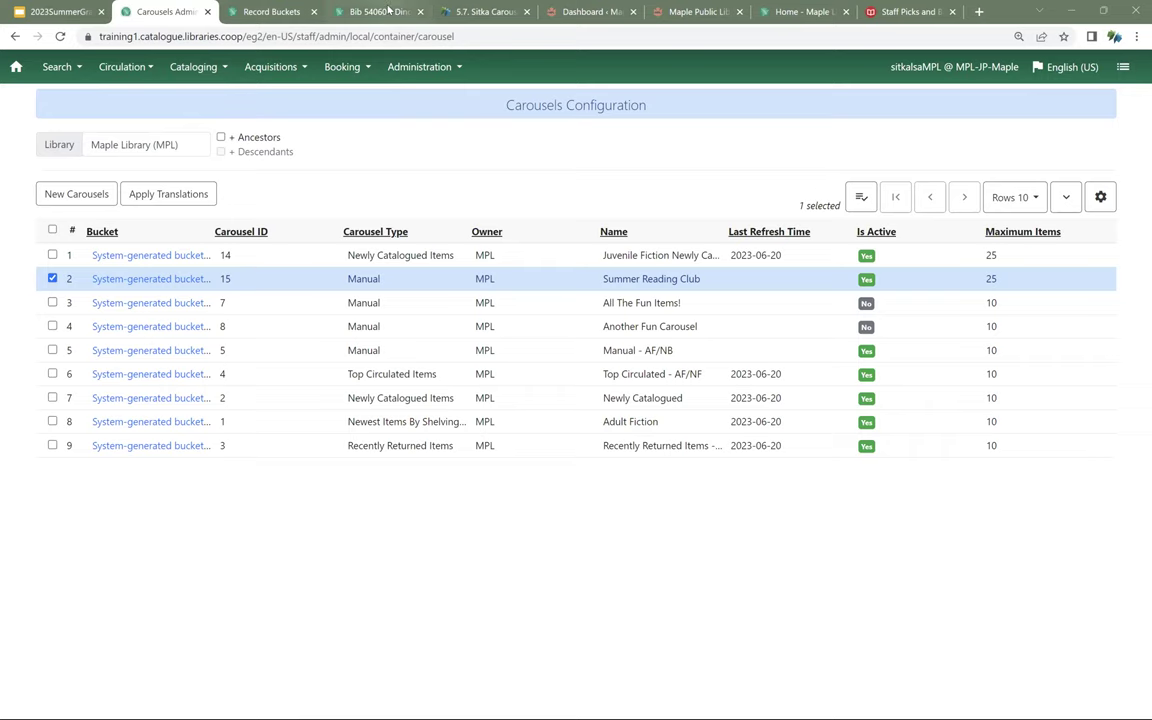
pyautogui.hotkey('ctrl', '6')
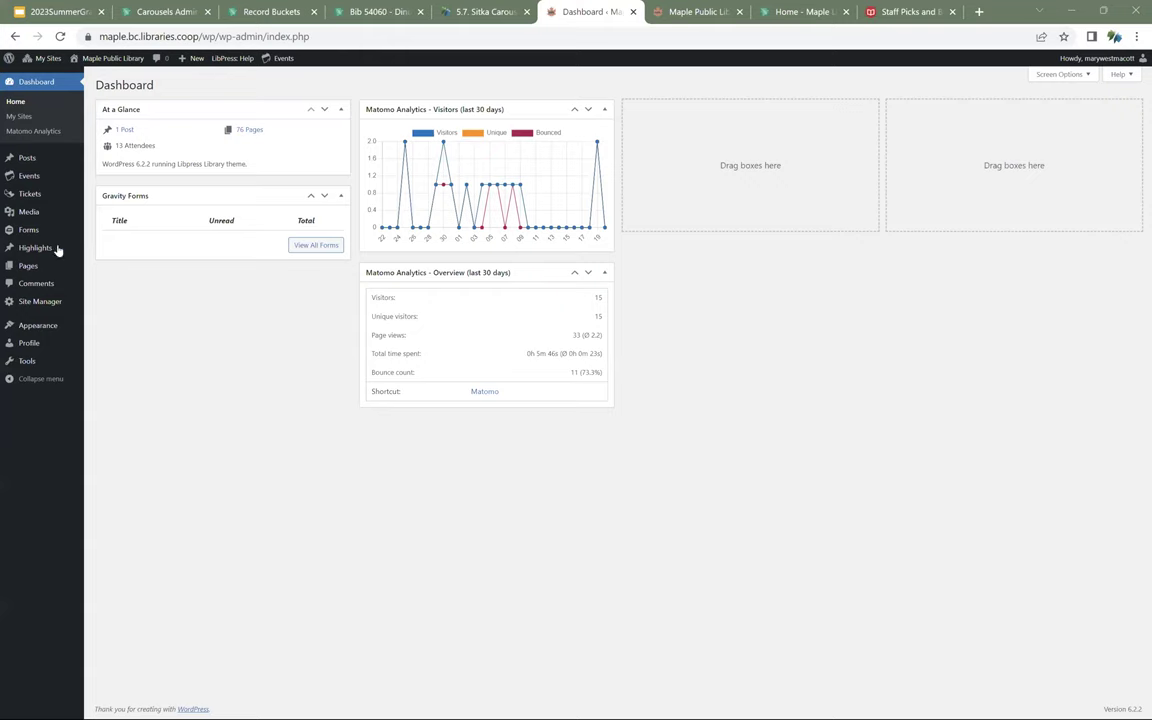
# - Open the 'New Items!' highlight from the WordPress highlights list for editing
pyautogui.moveTo(36, 255)
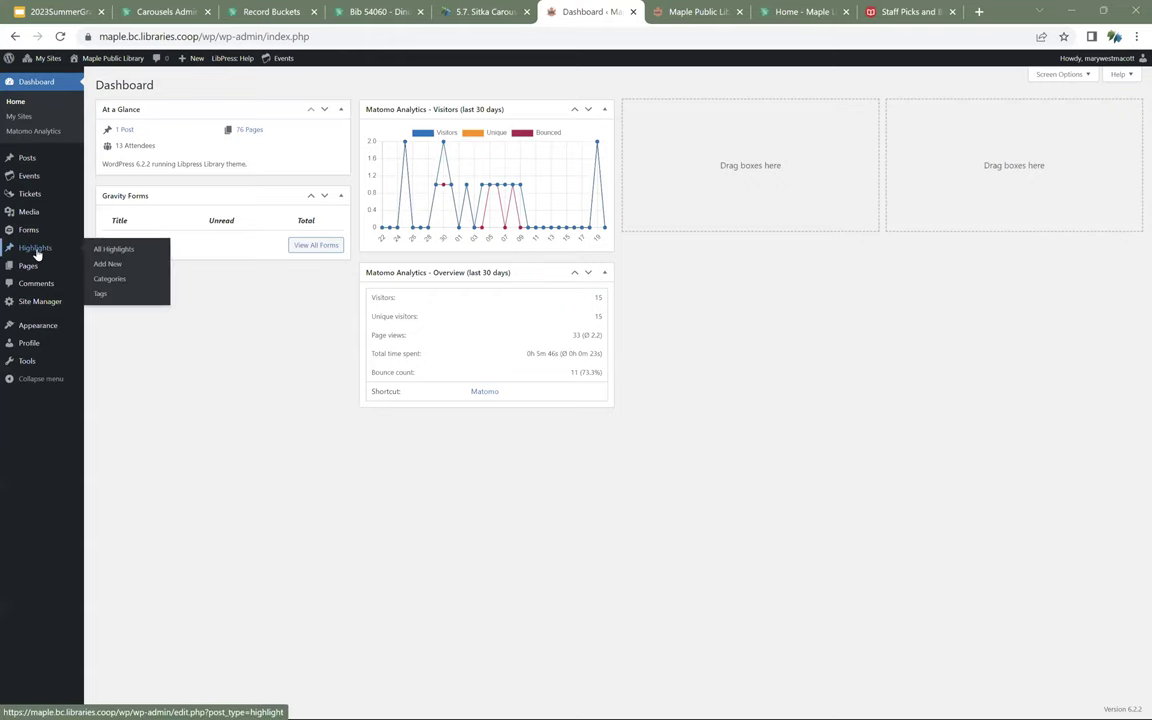
pyautogui.click(36, 254)
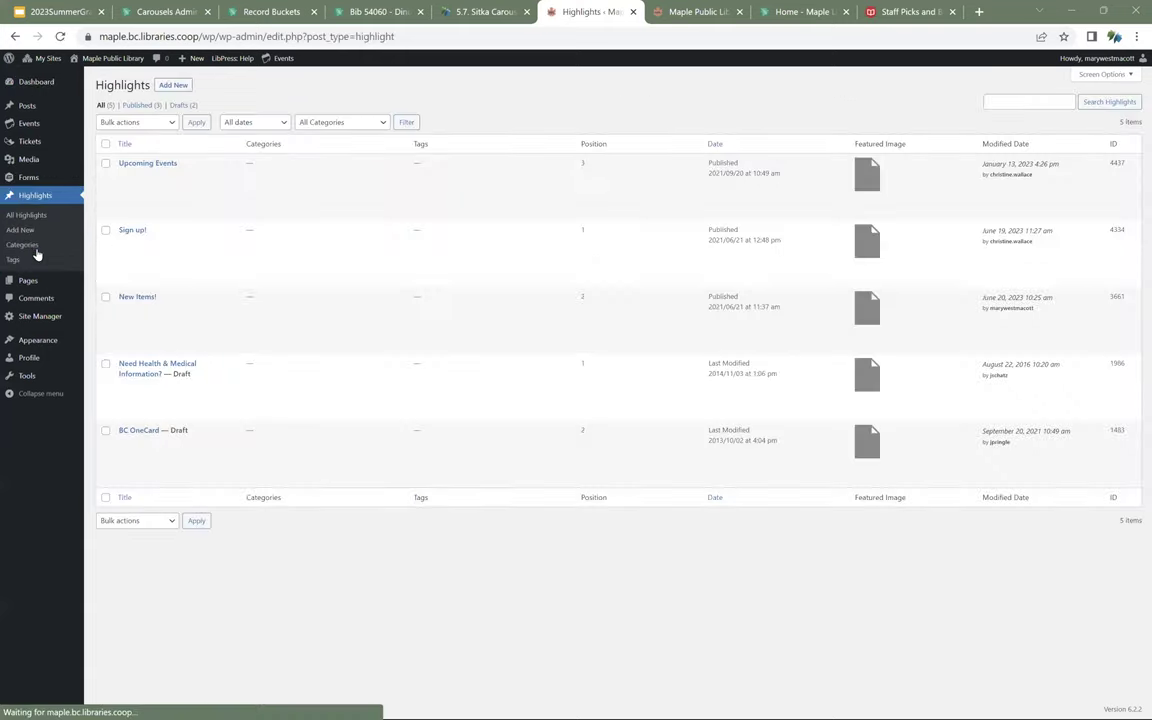
pyautogui.click(138, 297)
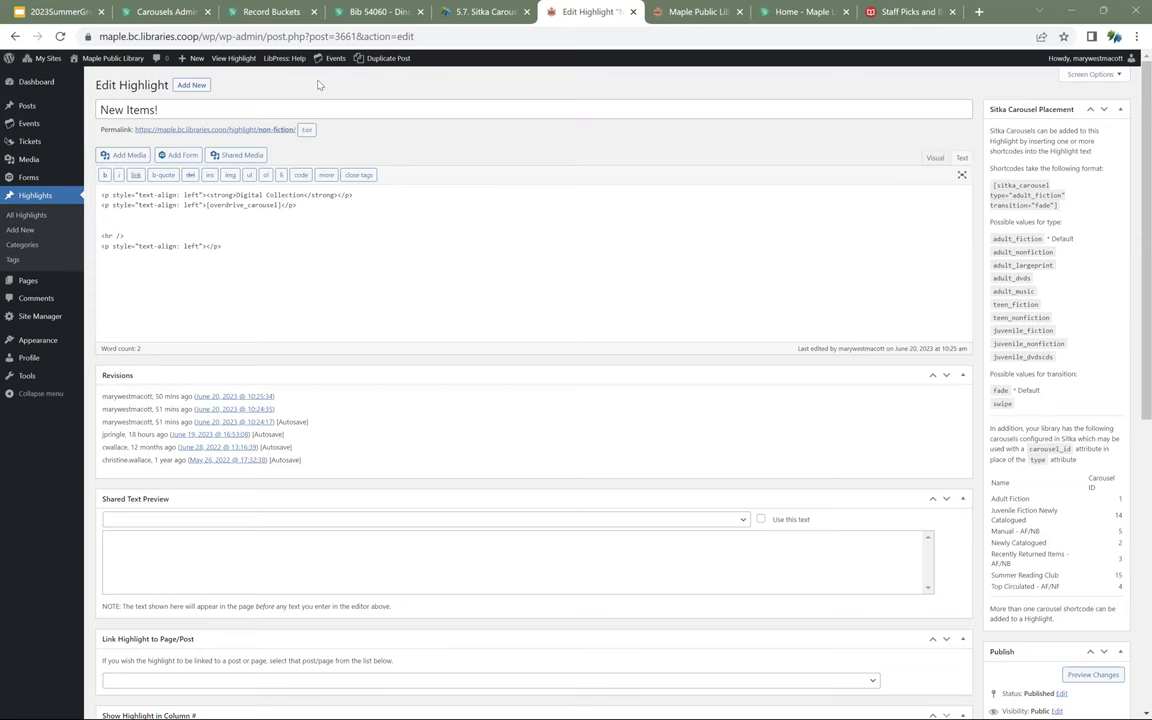
pyautogui.click(690, 14)
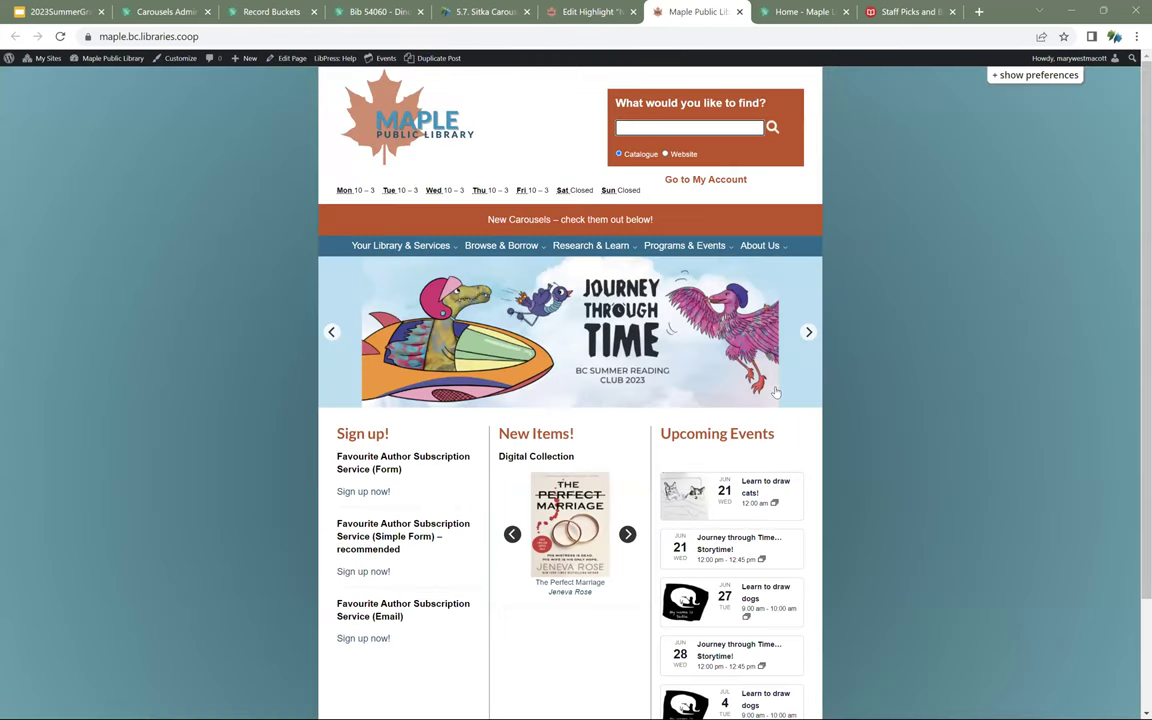
pyautogui.scroll(-2, 577, 522)
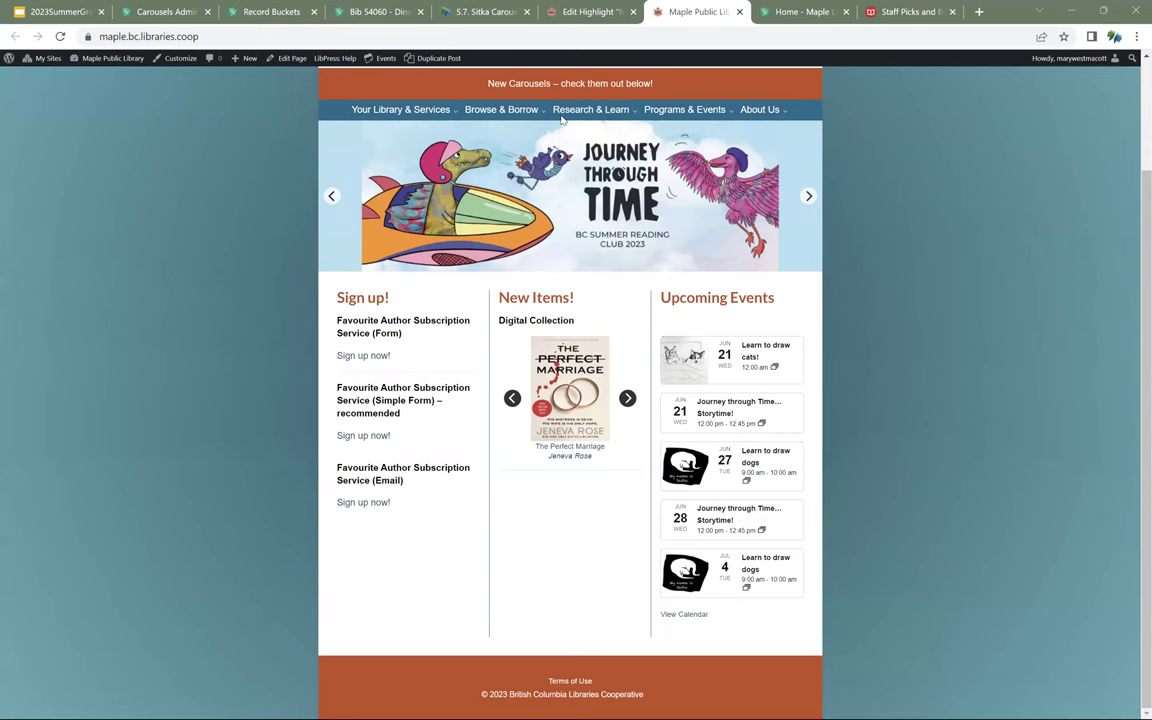
pyautogui.click(590, 11)
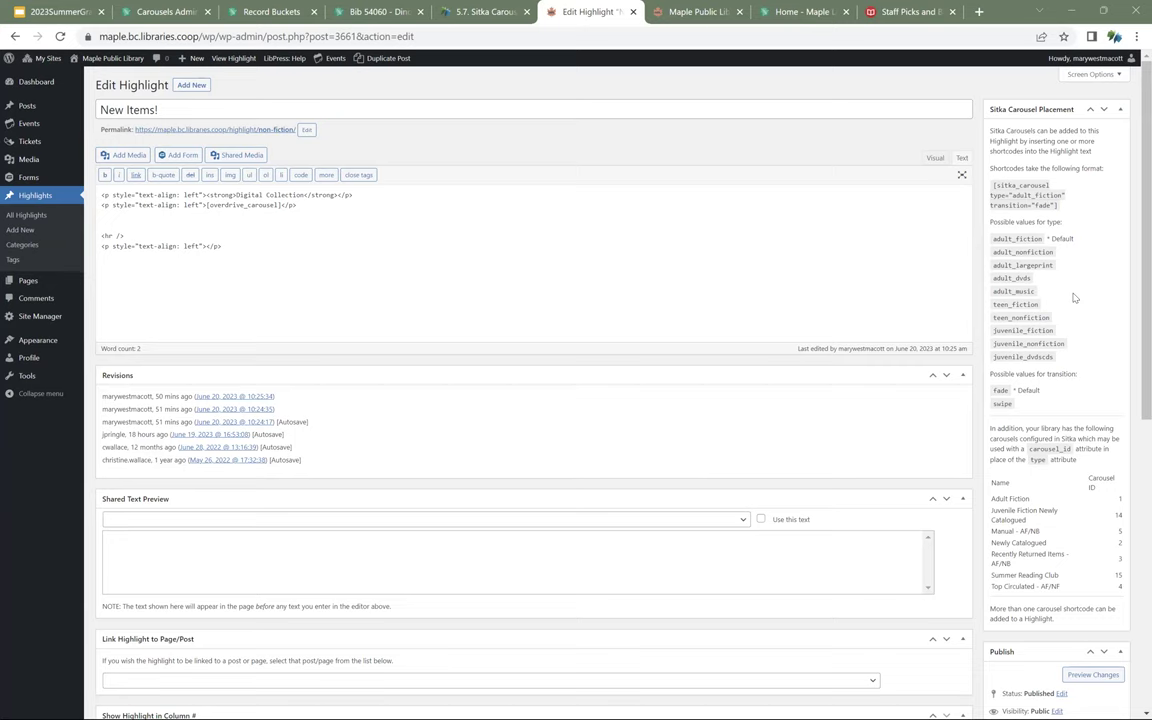
# - Add a bold <strong>Frogs</strong> heading on the highlight's empty last line
pyautogui.moveTo(990, 428); pyautogui.dragTo(1087, 527)
pyautogui.click(1015, 430)
pyautogui.click(299, 290)
pyautogui.write('<strong>Frogs</strong')
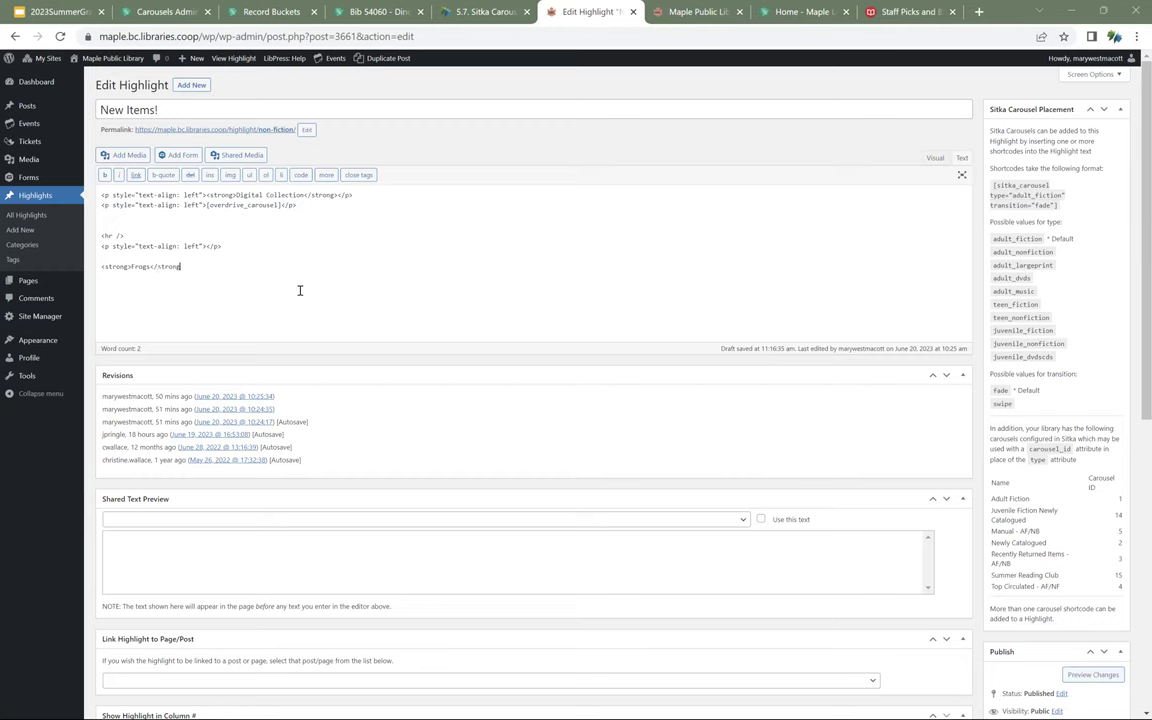
pyautogui.write('>')
pyautogui.press('Return')
# - Add the [sitka_carousel carousel_id="5"] shortcode below the Frogs heading and update the highlight
pyautogui.write('[carousel')
pyautogui.press('BackSpace')
pyautogui.press('BackSpace')
pyautogui.press('BackSpace')
pyautogui.press('BackSpace')
pyautogui.press('BackSpace')
pyautogui.press('BackSpace')
pyautogui.press('BackSpace')
pyautogui.press('BackSpace')
pyautogui.write('sitka_carousel carousel_id="3"]')
pyautogui.scroll(-3, 935, 323)
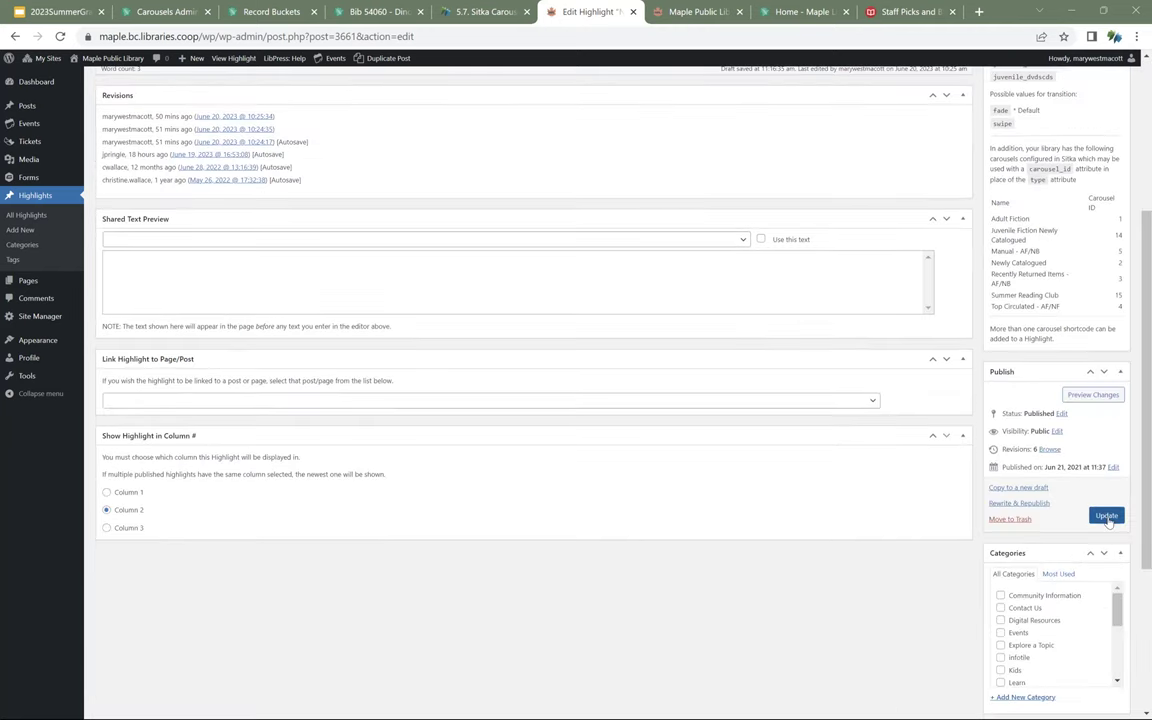
pyautogui.click(1106, 515)
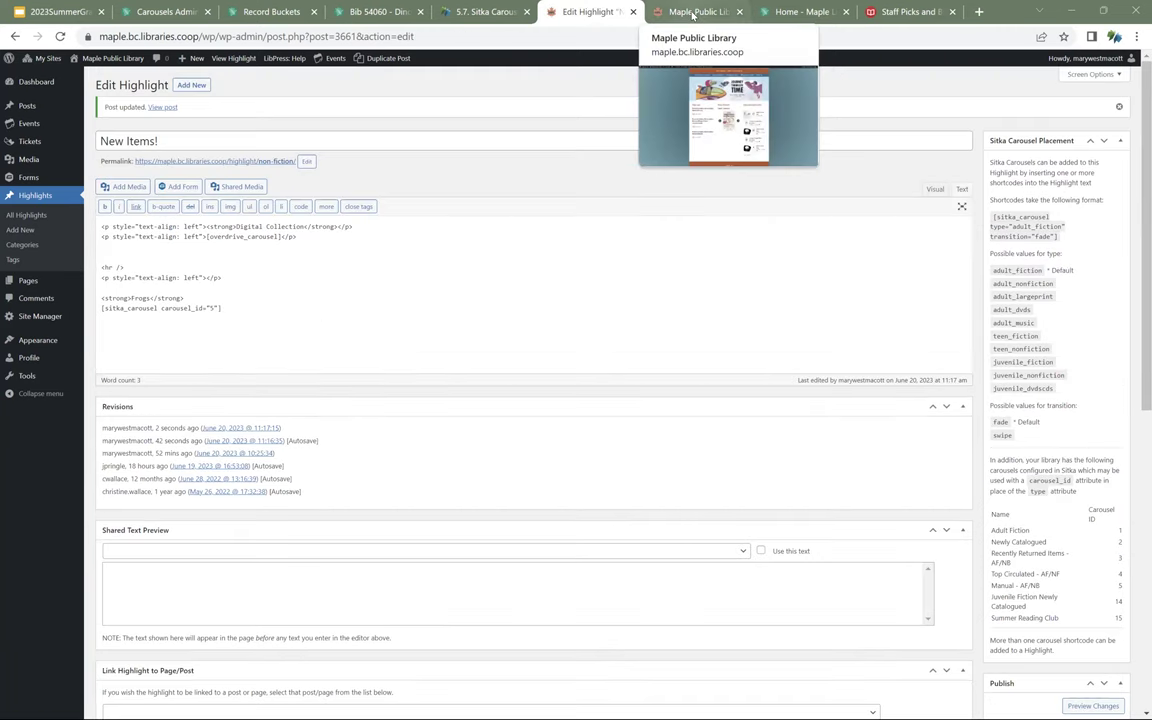
# - Reload the library homepage, step the new Frogs carousel forward one book, then return to the editor
pyautogui.click(694, 13)
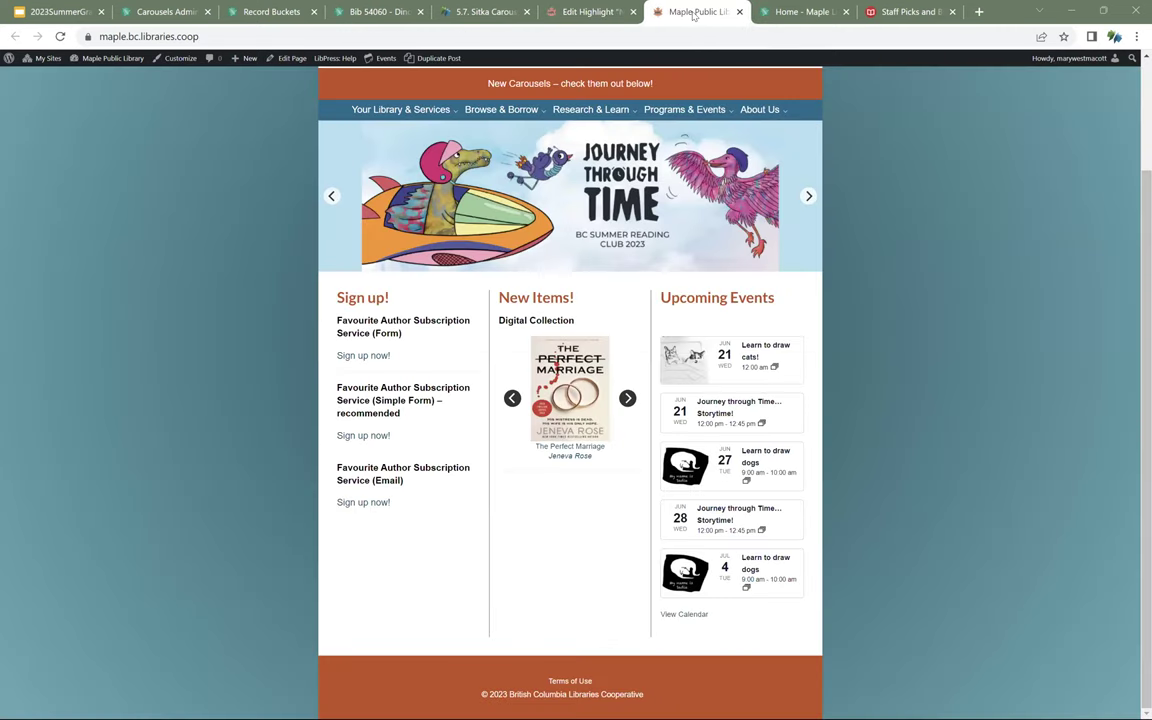
pyautogui.click(61, 36)
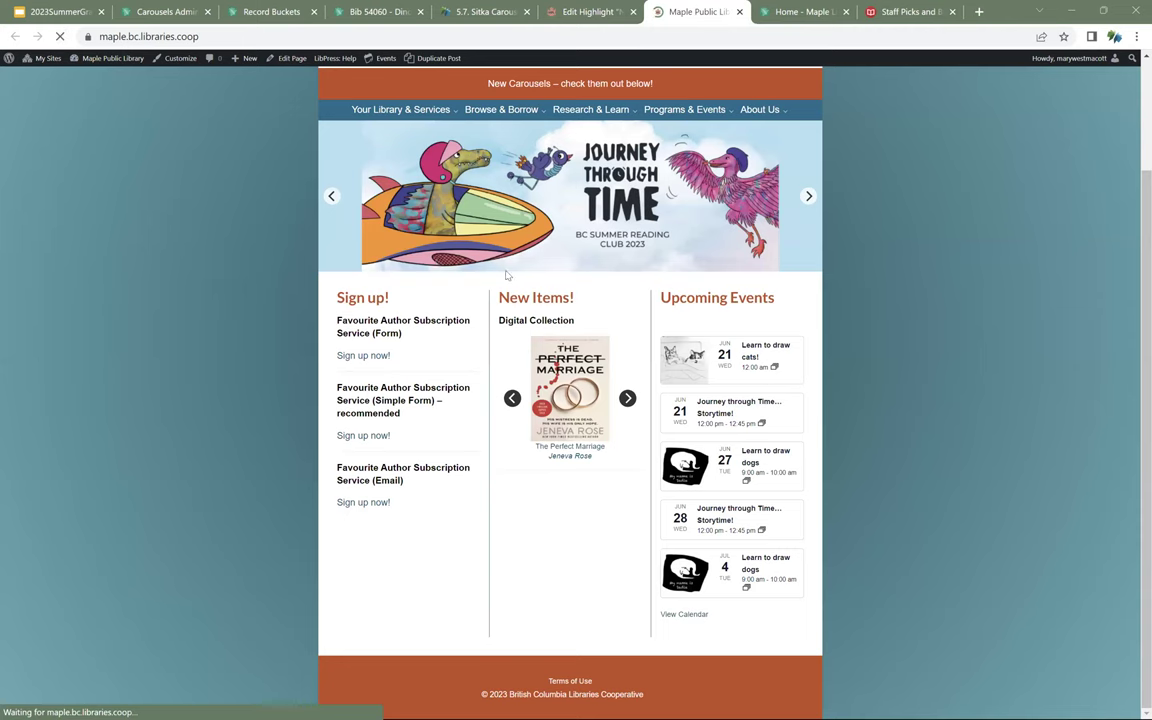
pyautogui.scroll(-2, 697, 292)
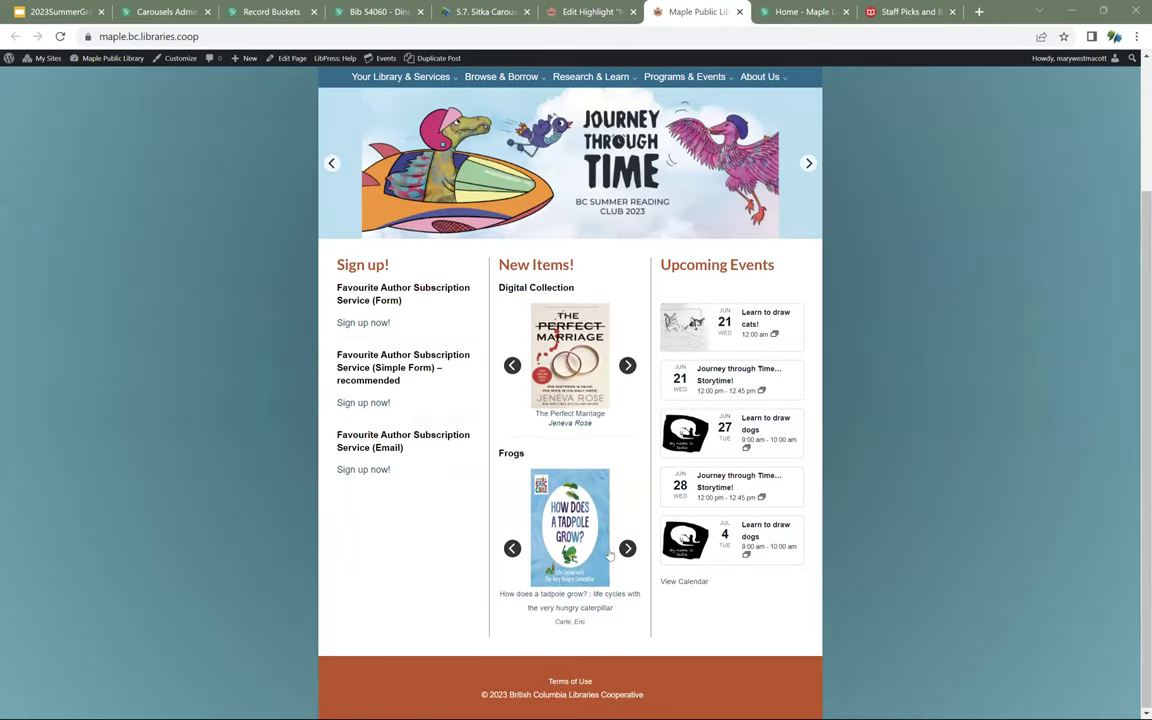
pyautogui.click(627, 549)
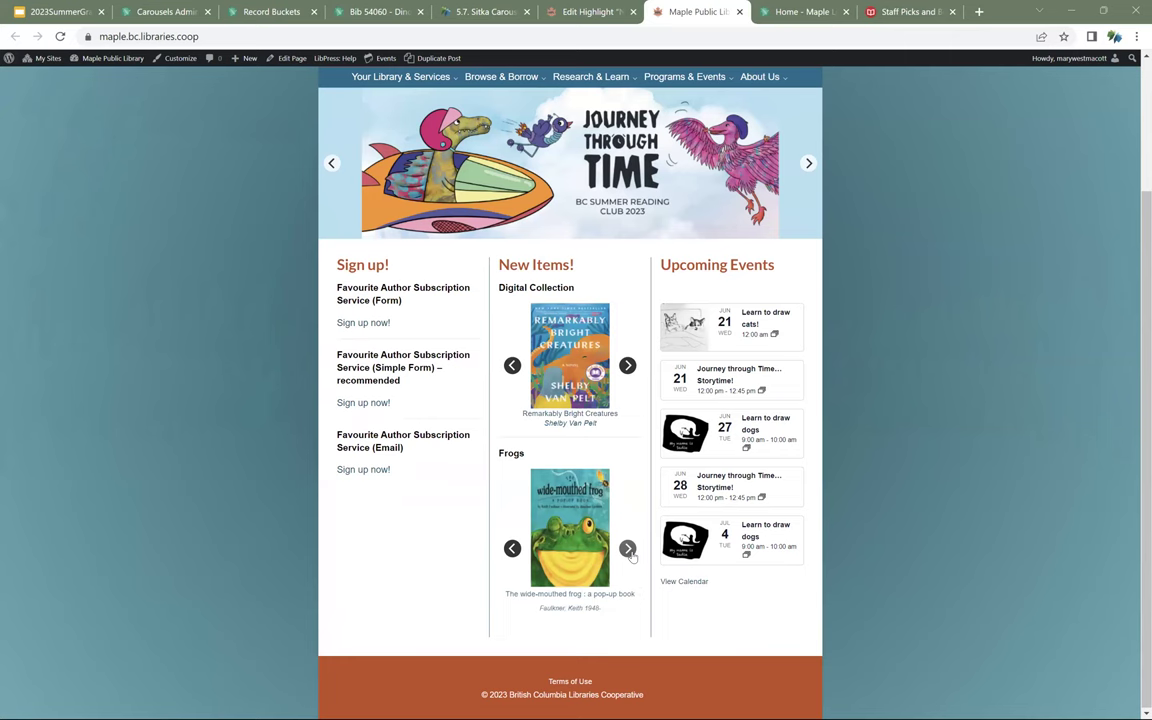
pyautogui.click(592, 12)
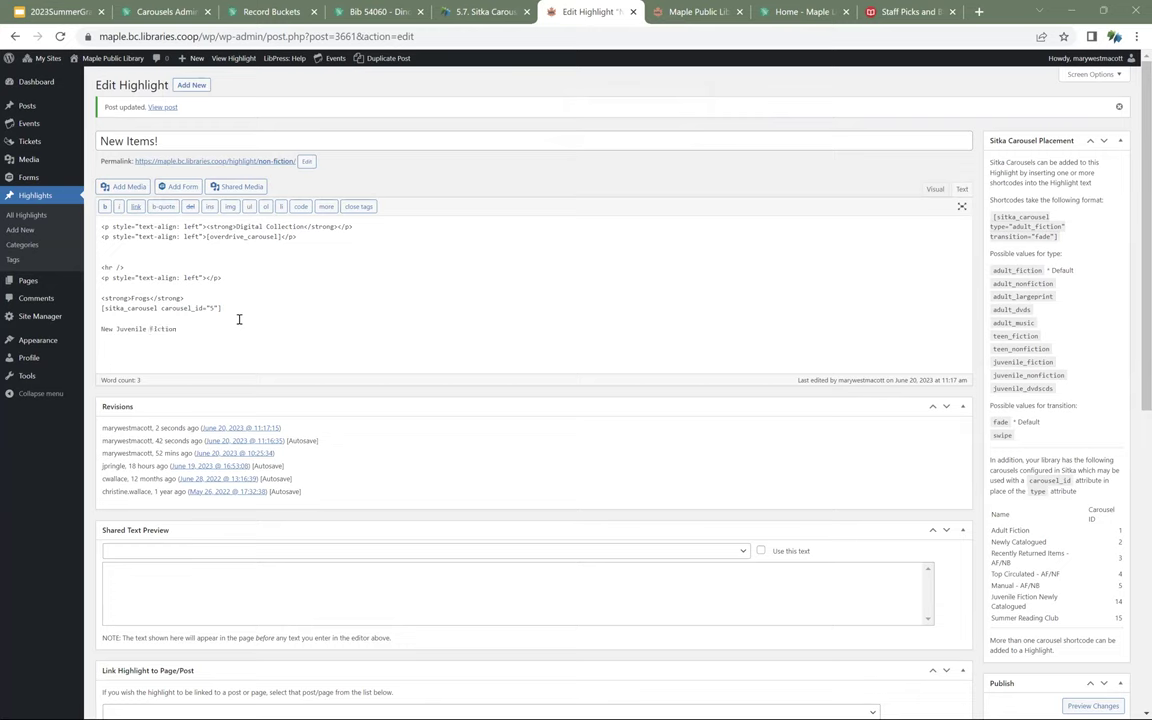
# - Bold the New Juvenile Fiction heading, paste a copy of the carousel shortcode beneath it, and update
pyautogui.write('stro')
pyautogui.write('<strong>')
pyautogui.moveTo(221, 308); pyautogui.dragTo(100, 308)
pyautogui.hotkey('ctrl', 'c')
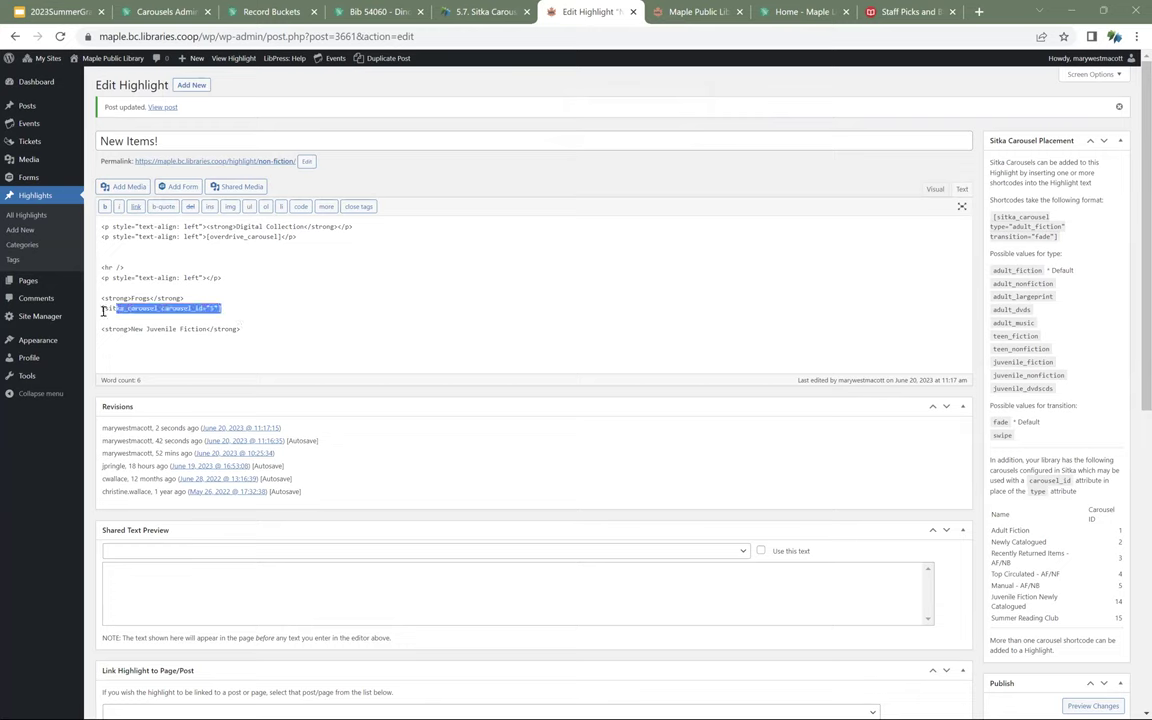
pyautogui.click(167, 342)
pyautogui.hotkey('ctrl', 'v')
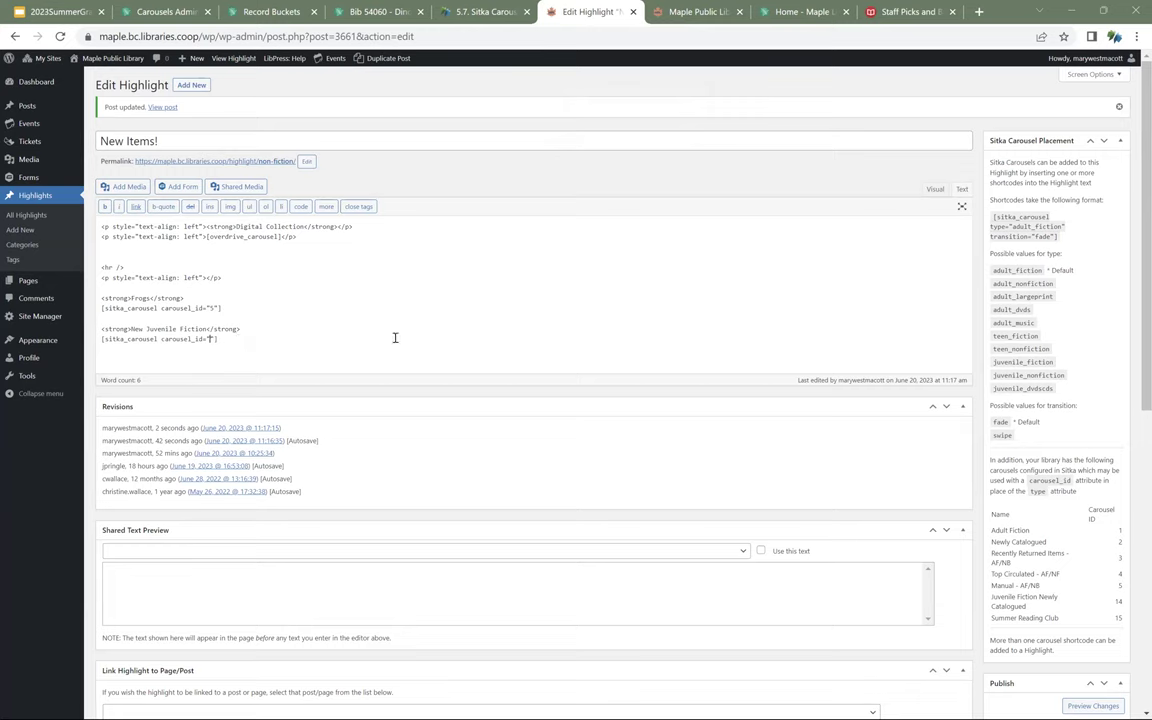
pyautogui.scroll(-10, 1000, 330)
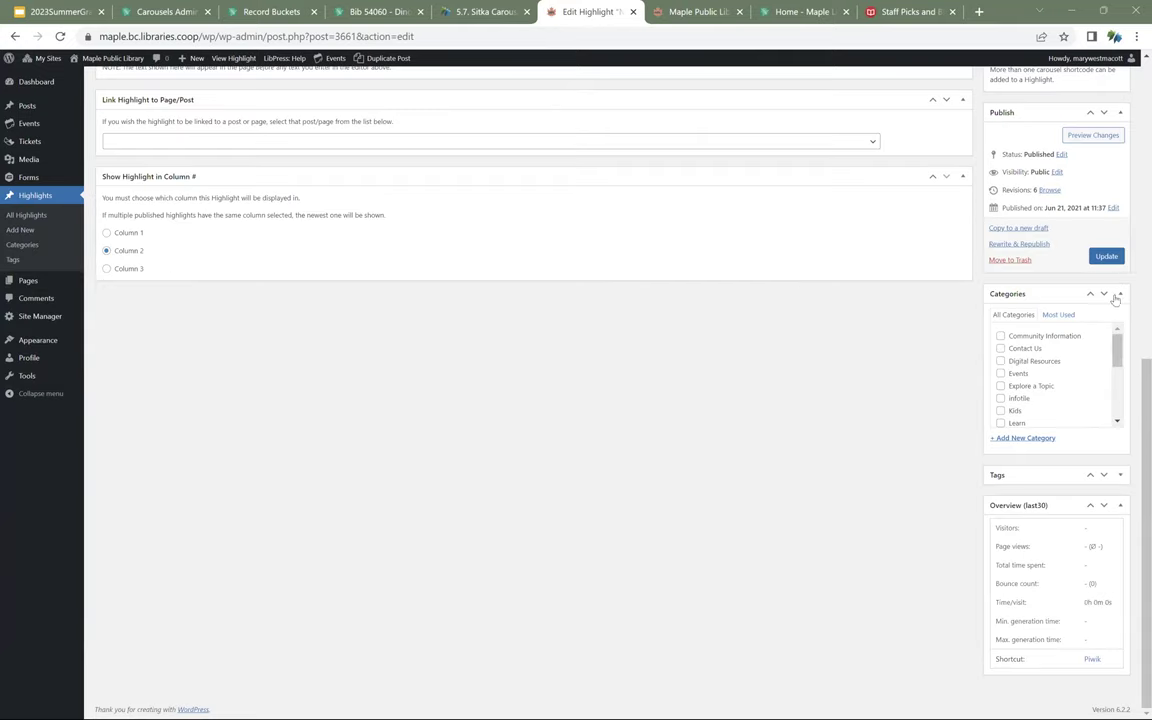
pyautogui.click(1106, 256)
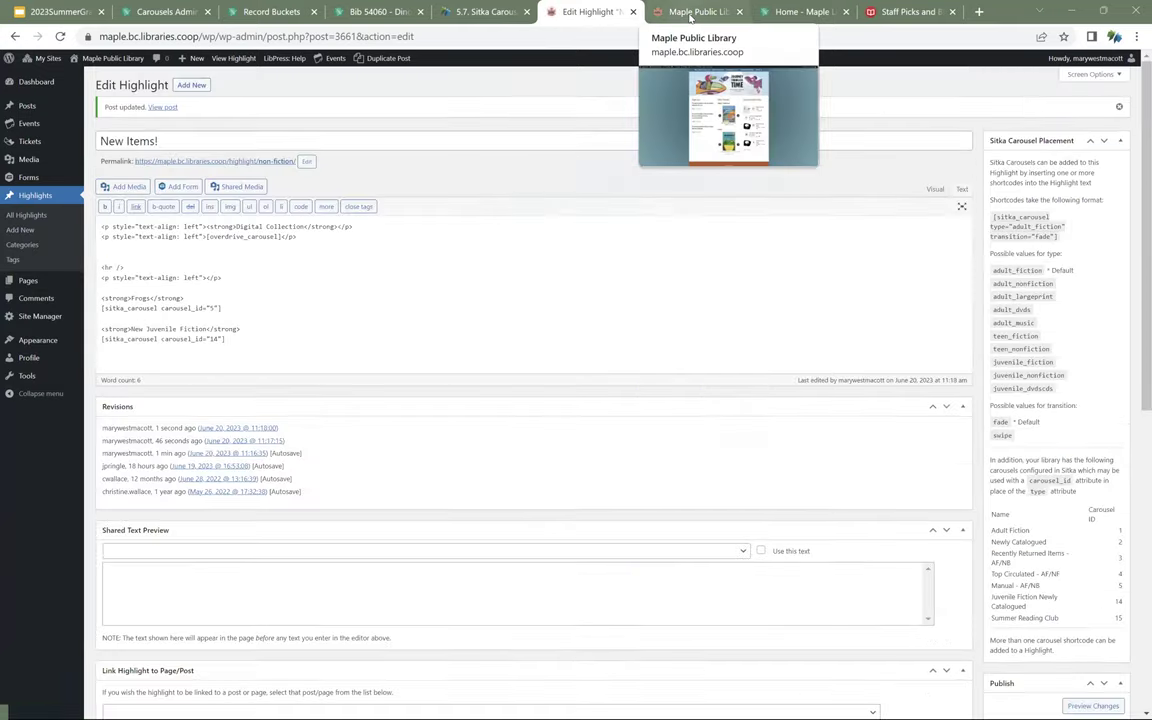
pyautogui.click(690, 16)
# - Reload the homepage and advance the New Juvenile Fiction carousel three titles to The treehouse library
pyautogui.click(61, 36)
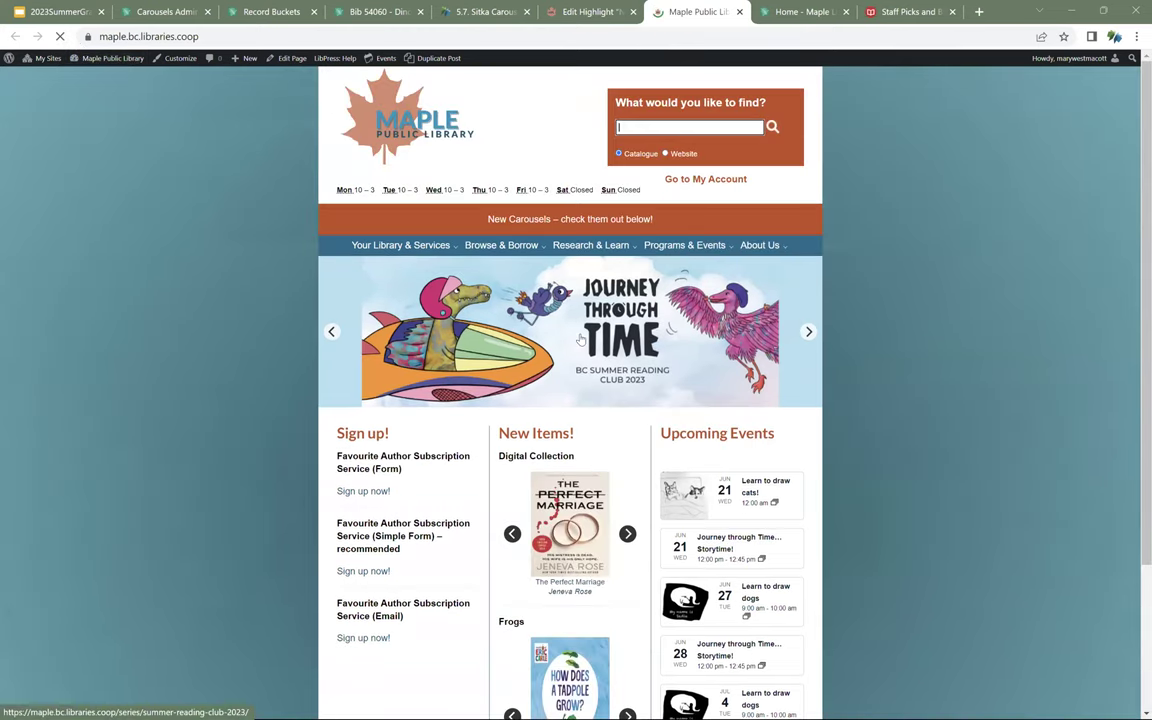
pyautogui.scroll(-3, 506, 628)
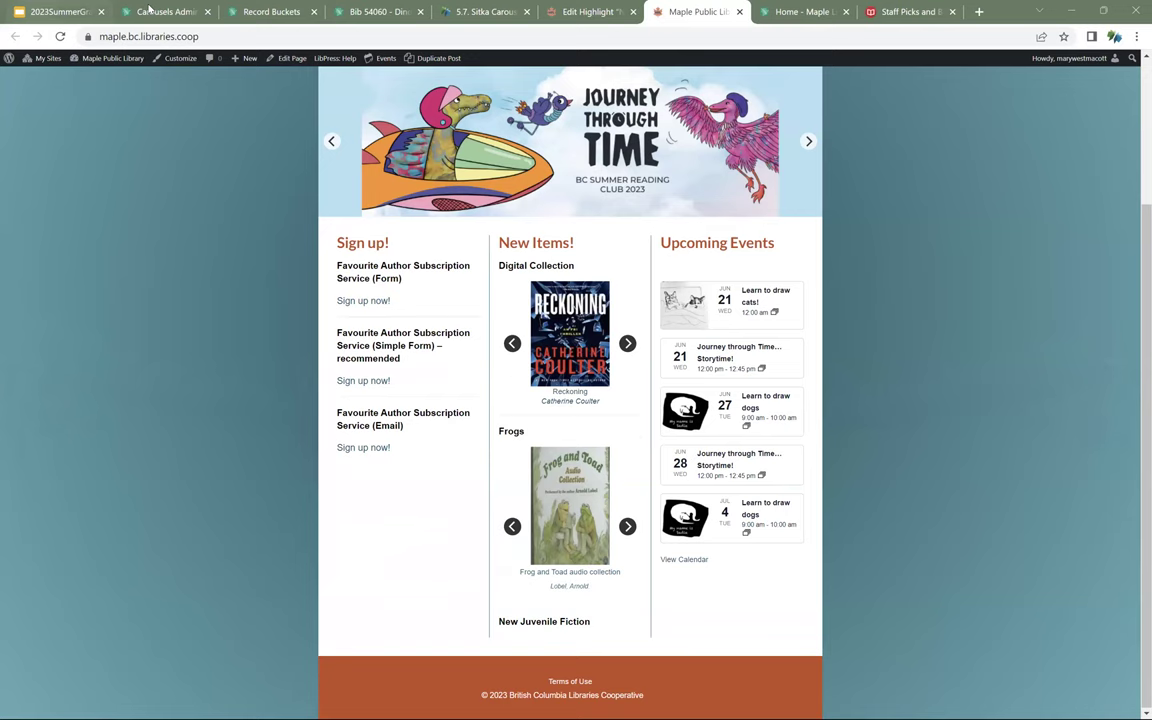
pyautogui.click(60, 37)
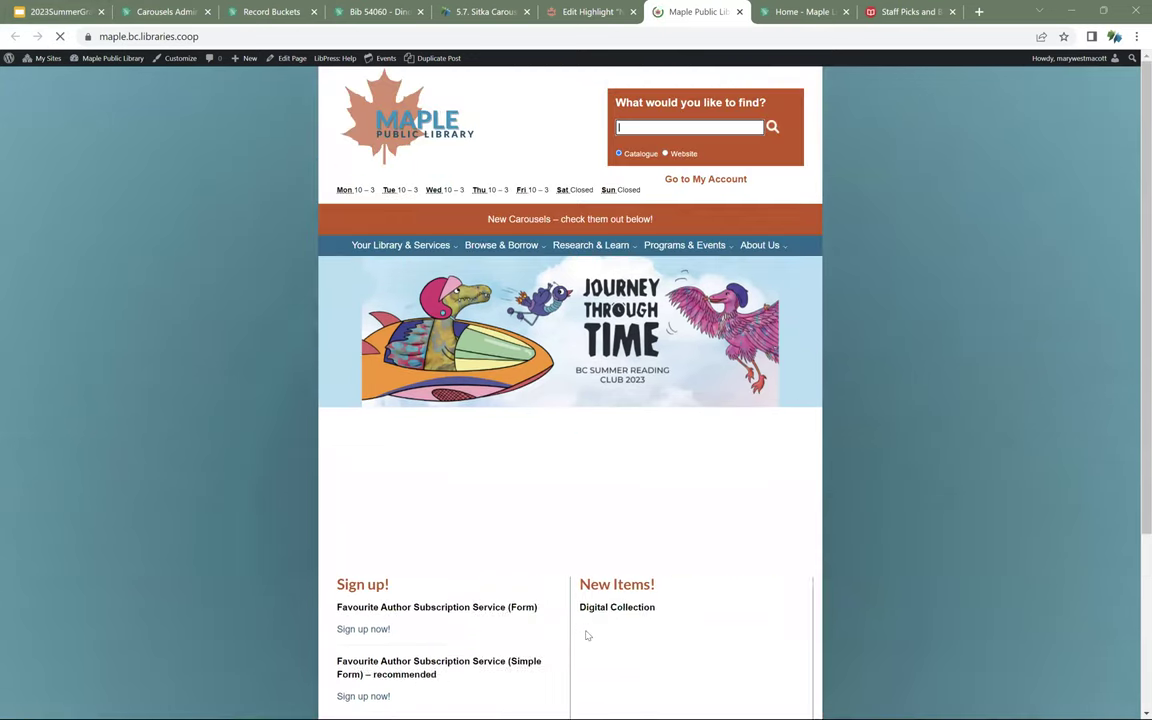
pyautogui.scroll(-5, 591, 598)
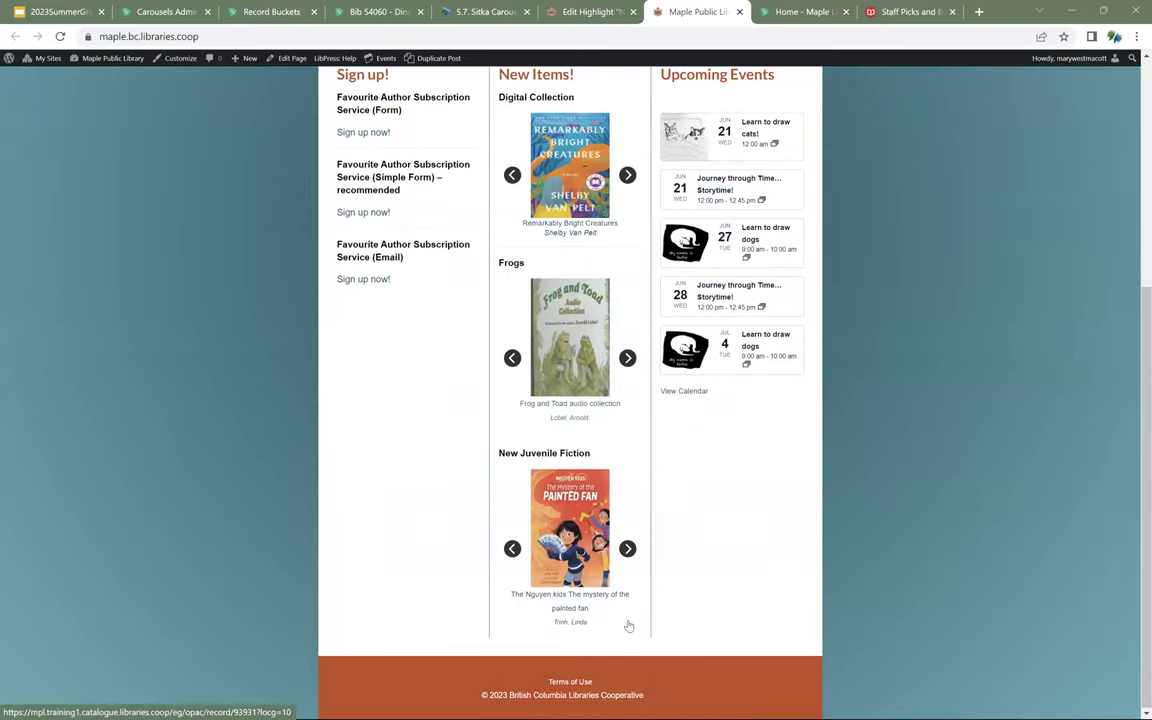
pyautogui.click(627, 549)
pyautogui.click(627, 549)
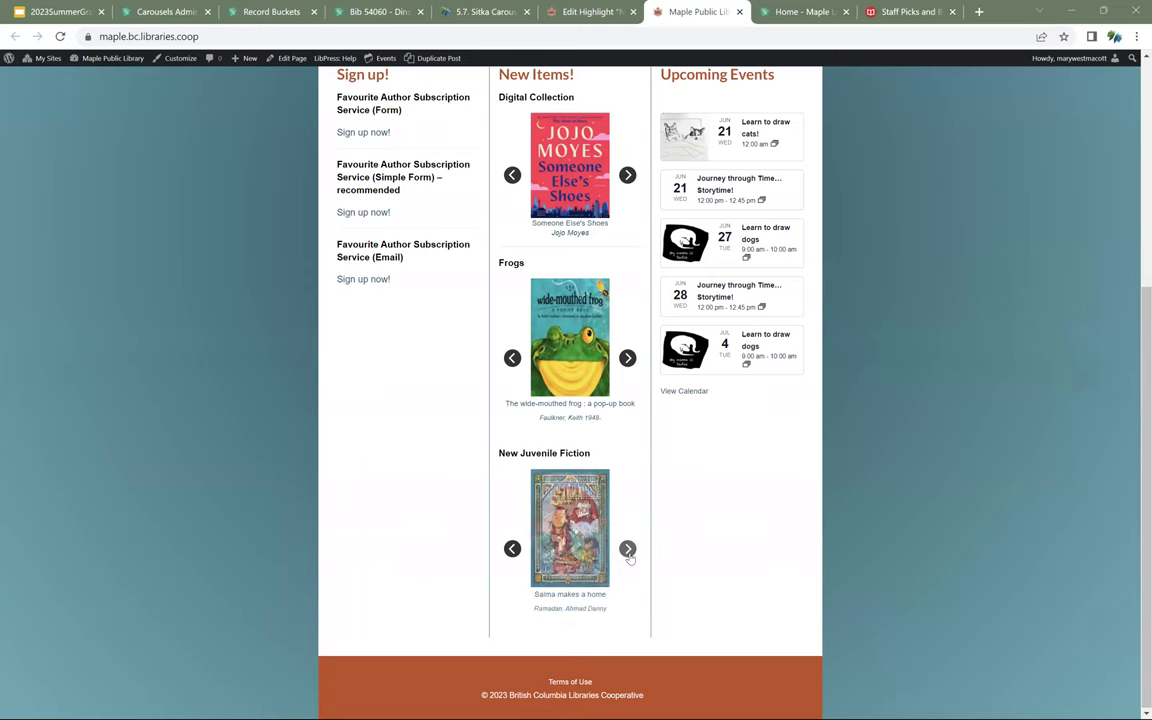
pyautogui.click(627, 549)
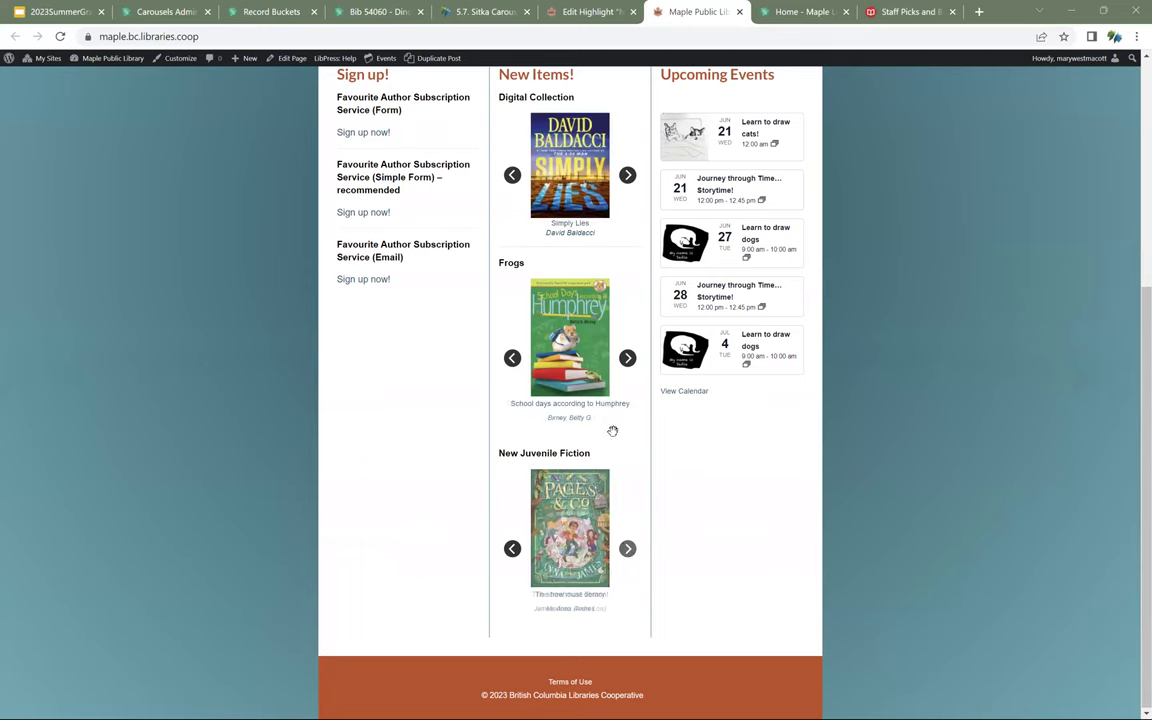
pyautogui.scroll(1, 667, 538)
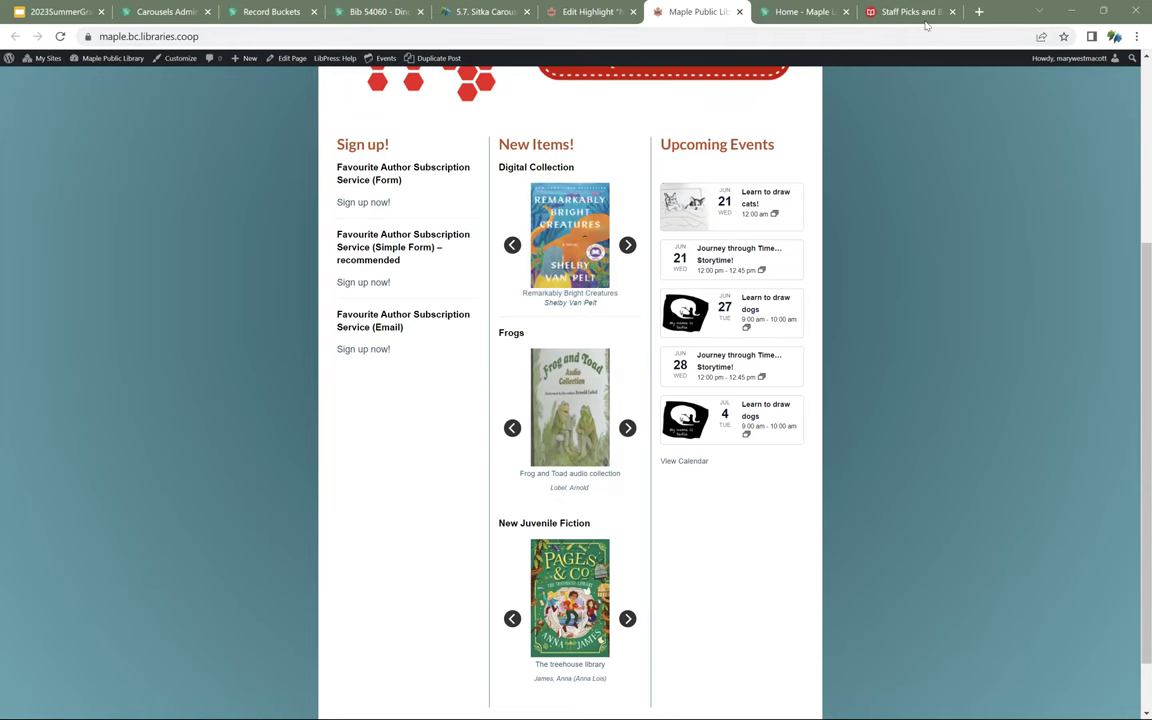
# - Browse the Speculative Fiction staff picks list, then go back to Staff Picks
pyautogui.click(917, 11)
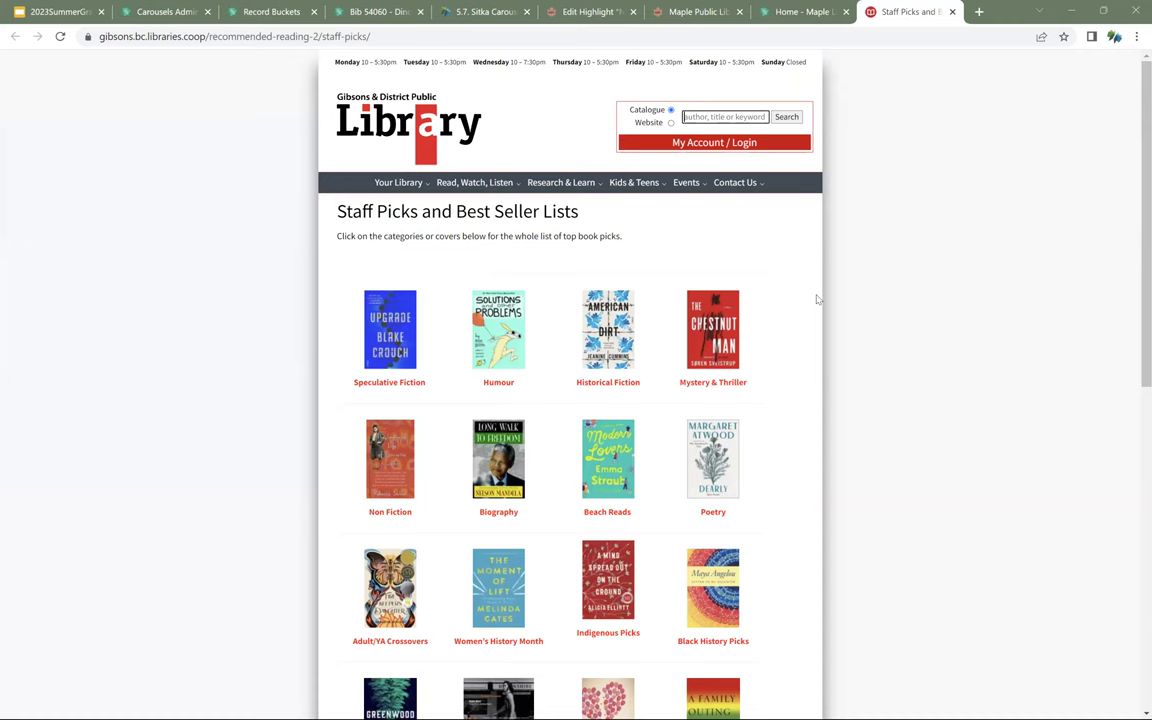
pyautogui.scroll(-1, 879, 393)
pyautogui.click(408, 318)
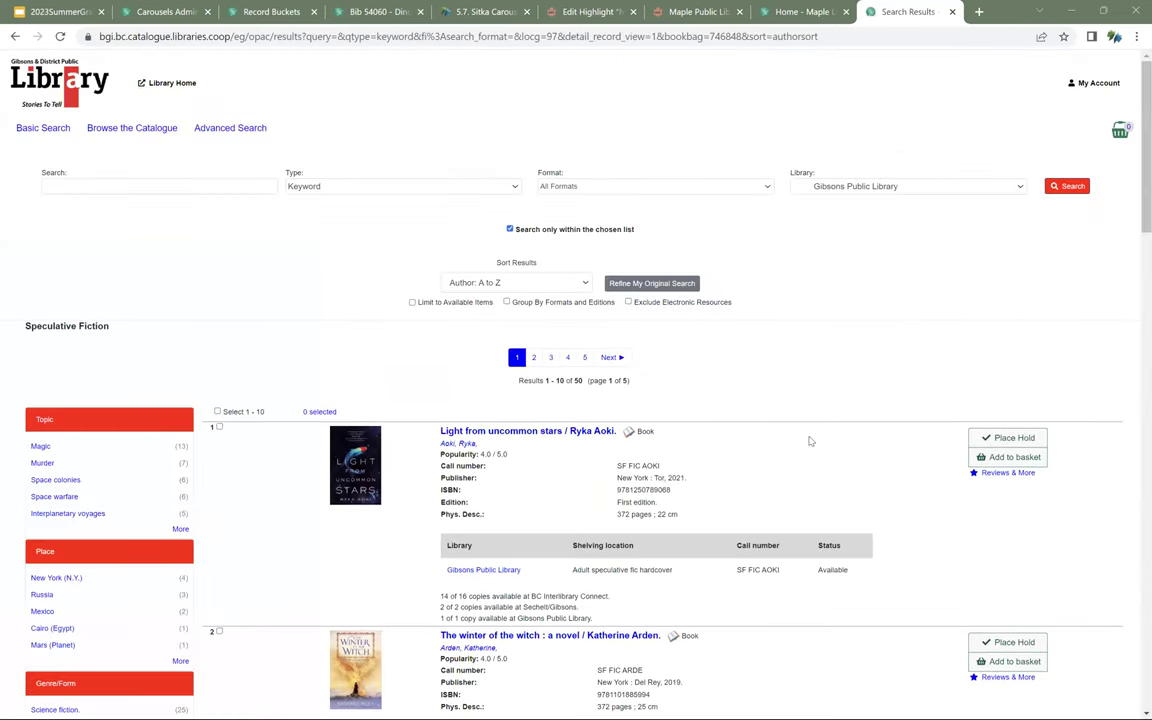
pyautogui.scroll(-1, 813, 437)
pyautogui.scroll(2, 815, 435)
pyautogui.hotkey('alt', 'Left')
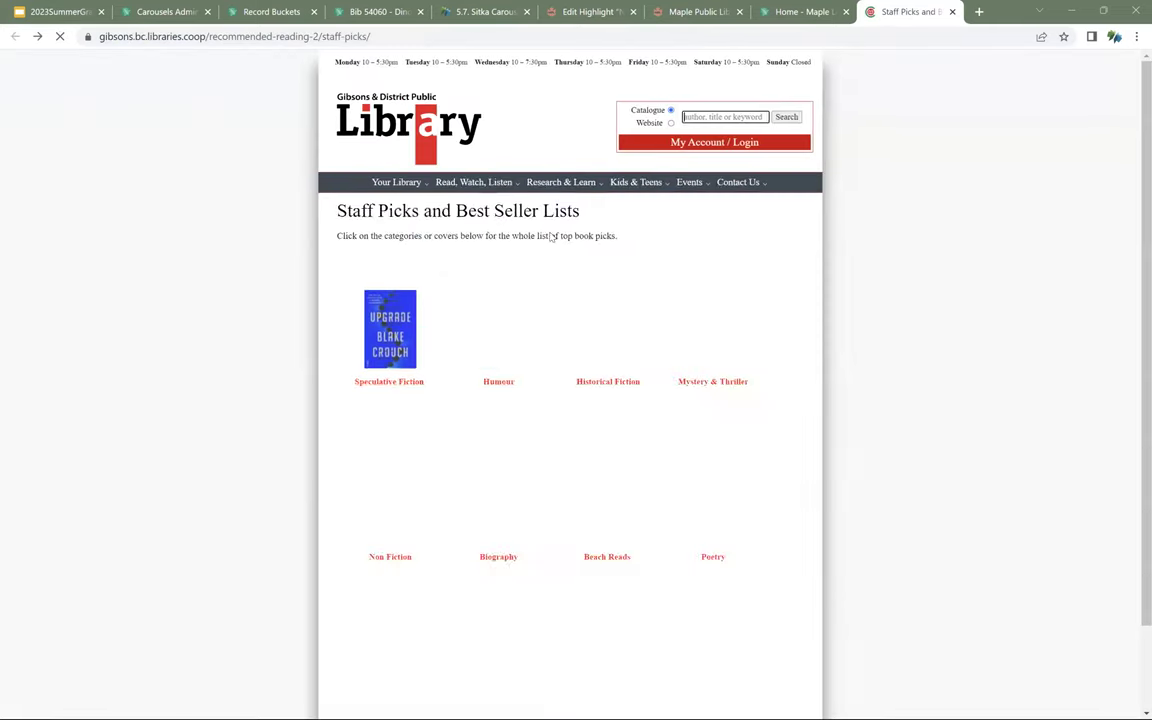
# - Open Read, Watch, Listen > What's NEW at the Library!
pyautogui.moveTo(573, 195)
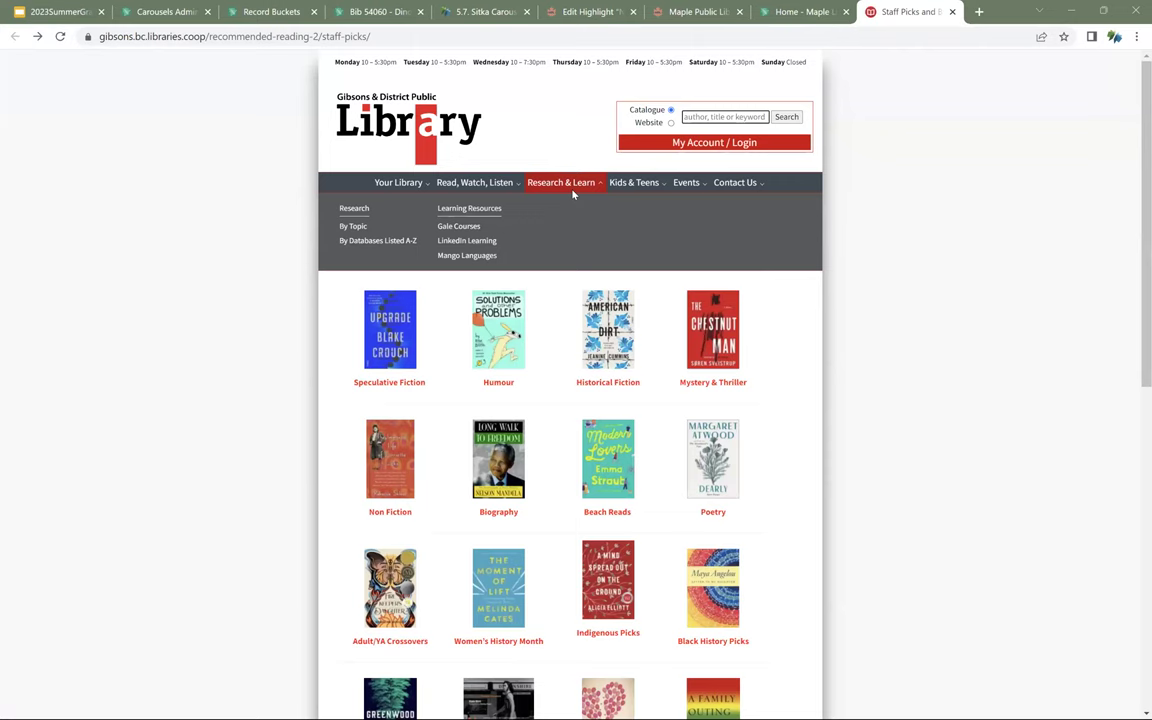
pyautogui.moveTo(474, 183)
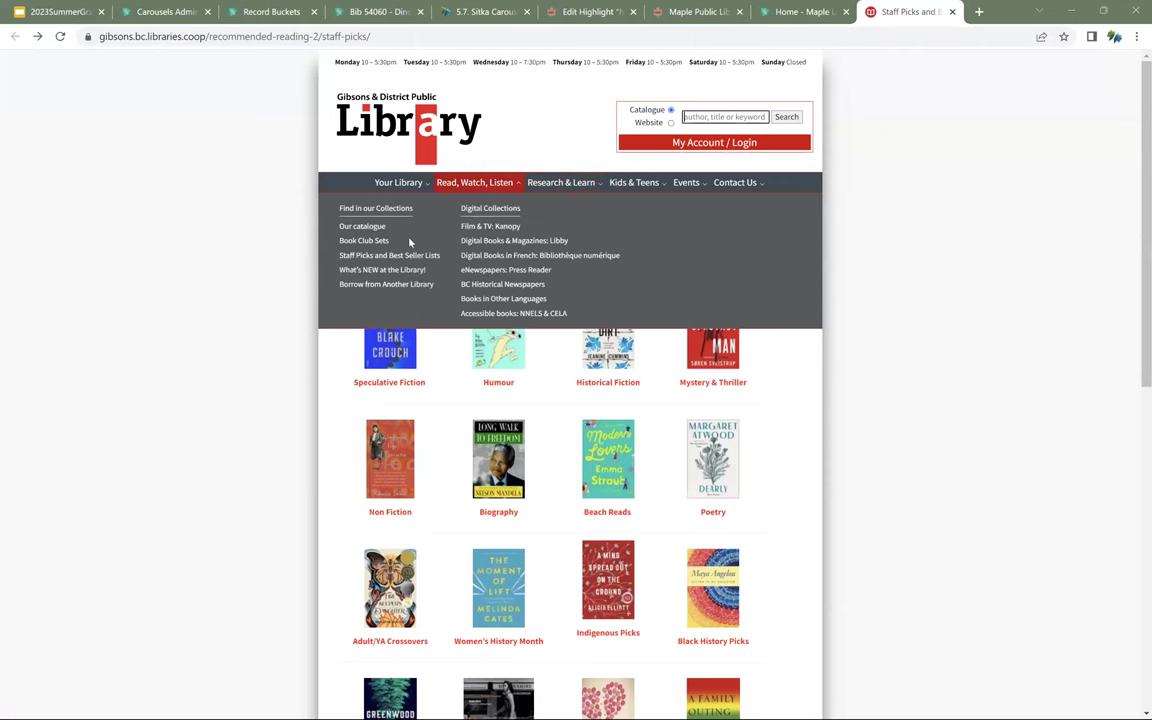
pyautogui.click(402, 270)
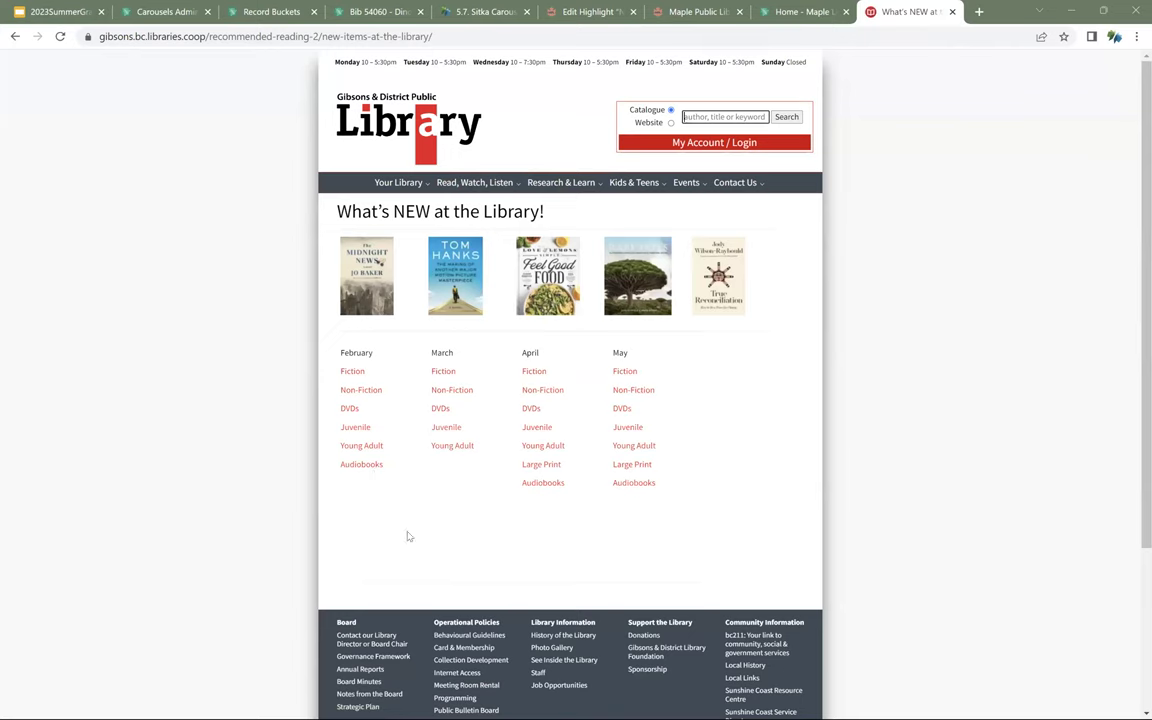
# - Log in to the Maple Library OPAC My Account with the list account's username and password
pyautogui.click(792, 14)
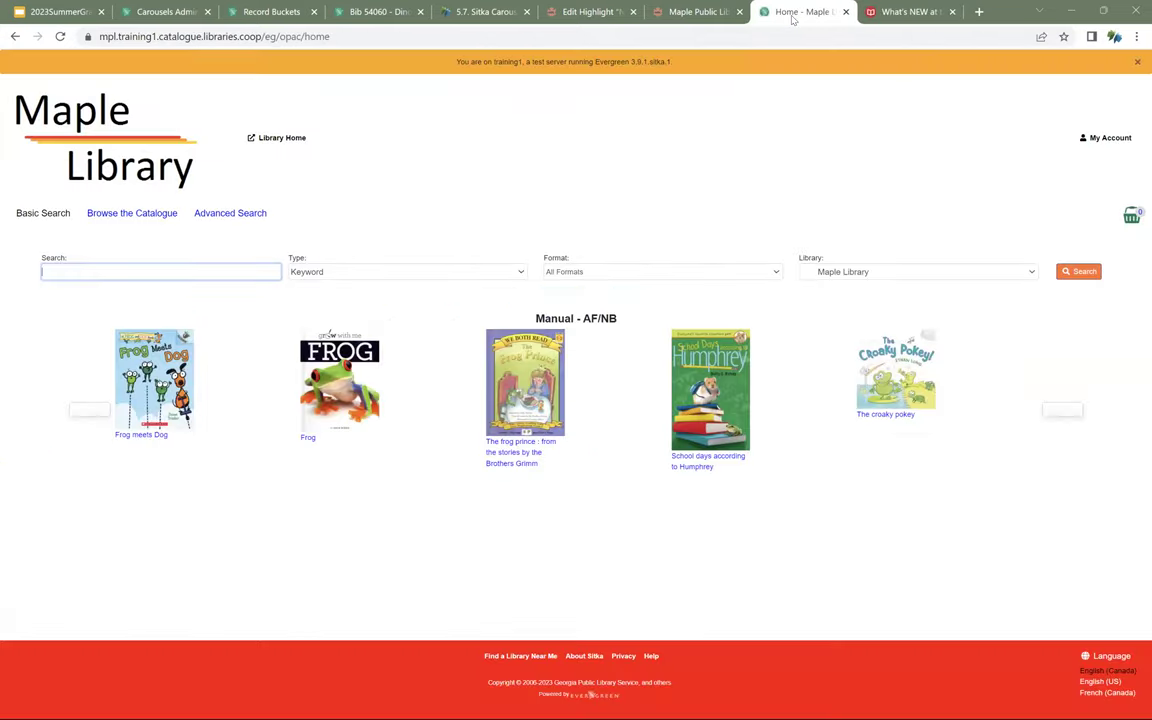
pyautogui.click(1112, 138)
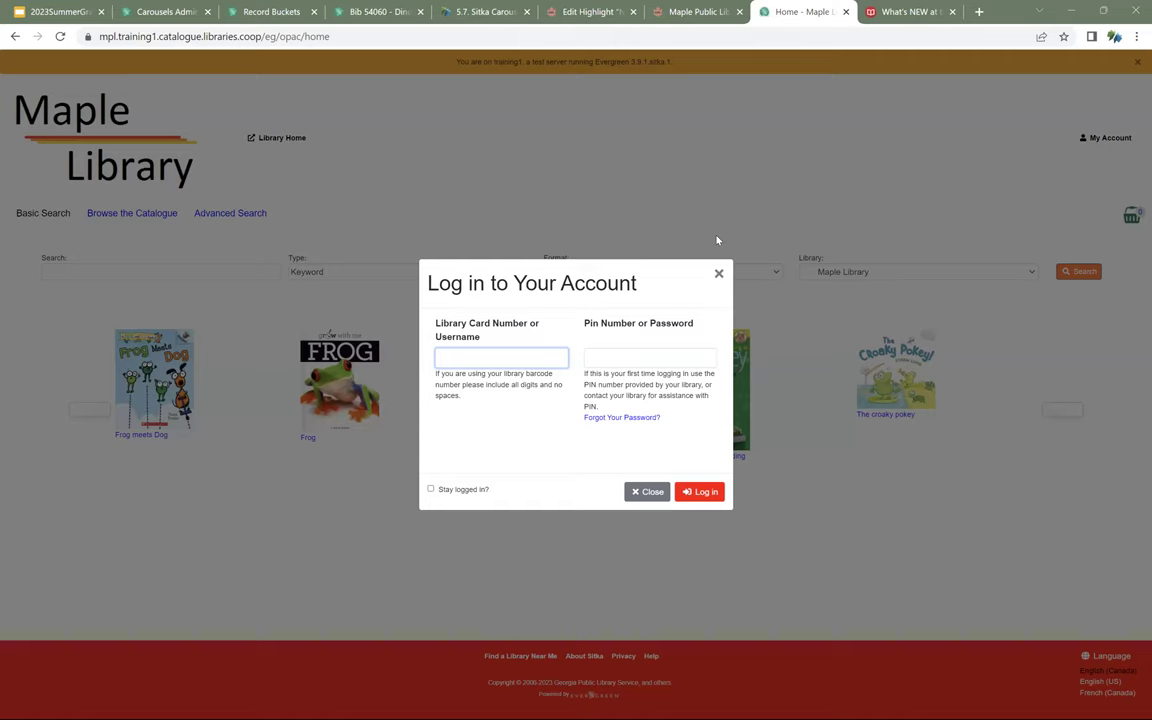
pyautogui.write('MPLmylists')
pyautogui.click(662, 358)
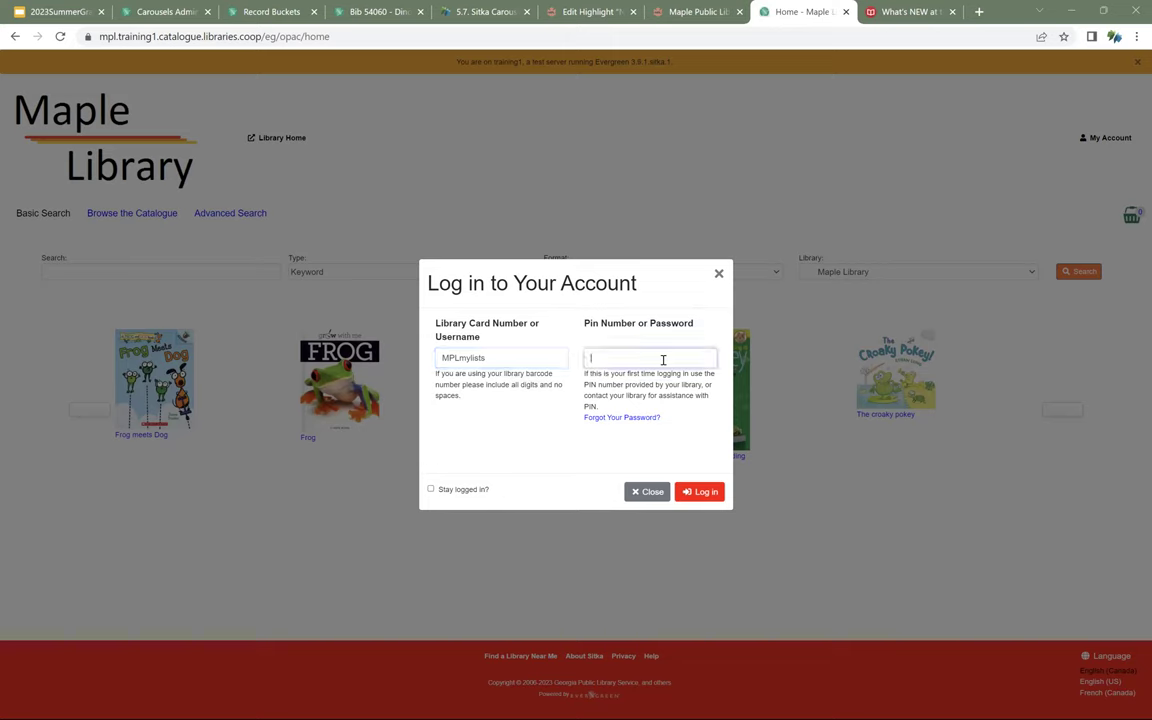
pyautogui.write('••••••••••••••')
pyautogui.click(700, 492)
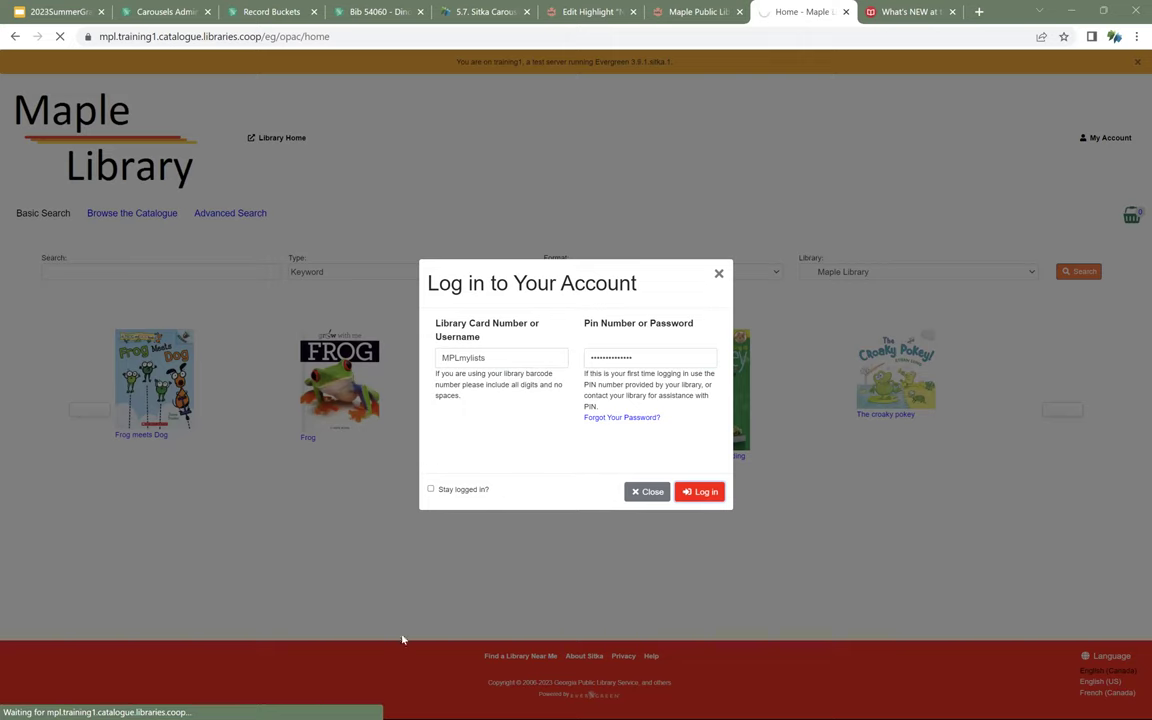
pyautogui.click(700, 492)
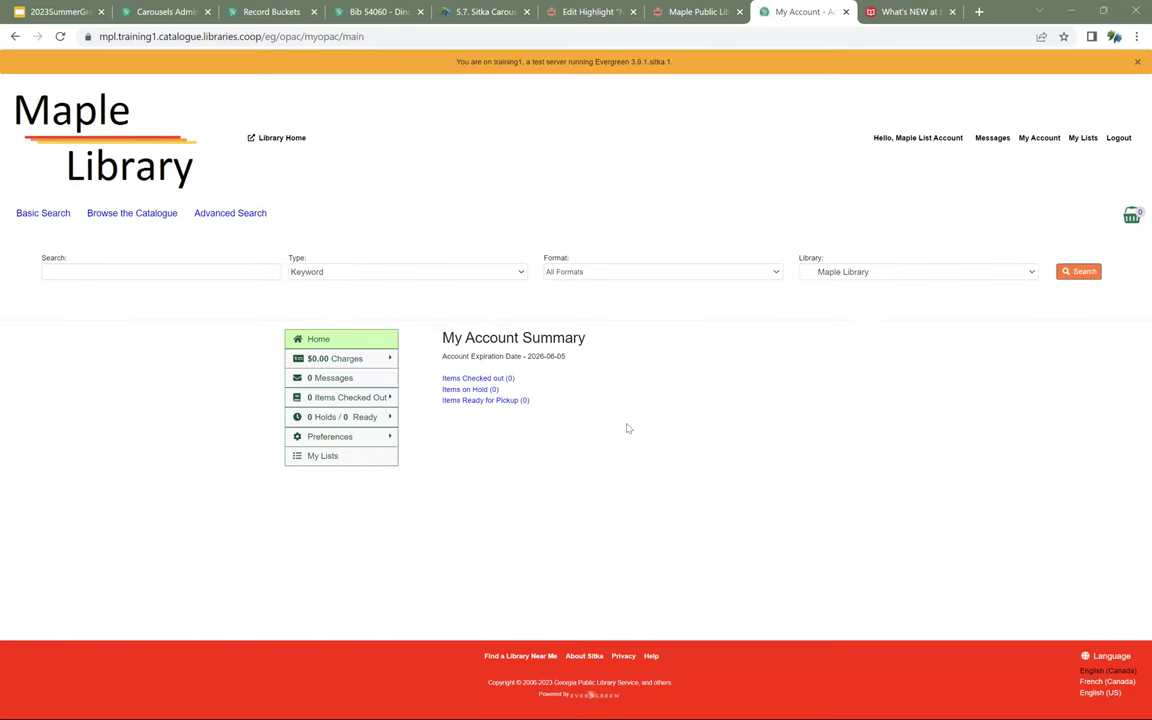
# - Create a shared list 'Summer Reading Club' described as 'These are the recommended books for SRC'
pyautogui.click(325, 462)
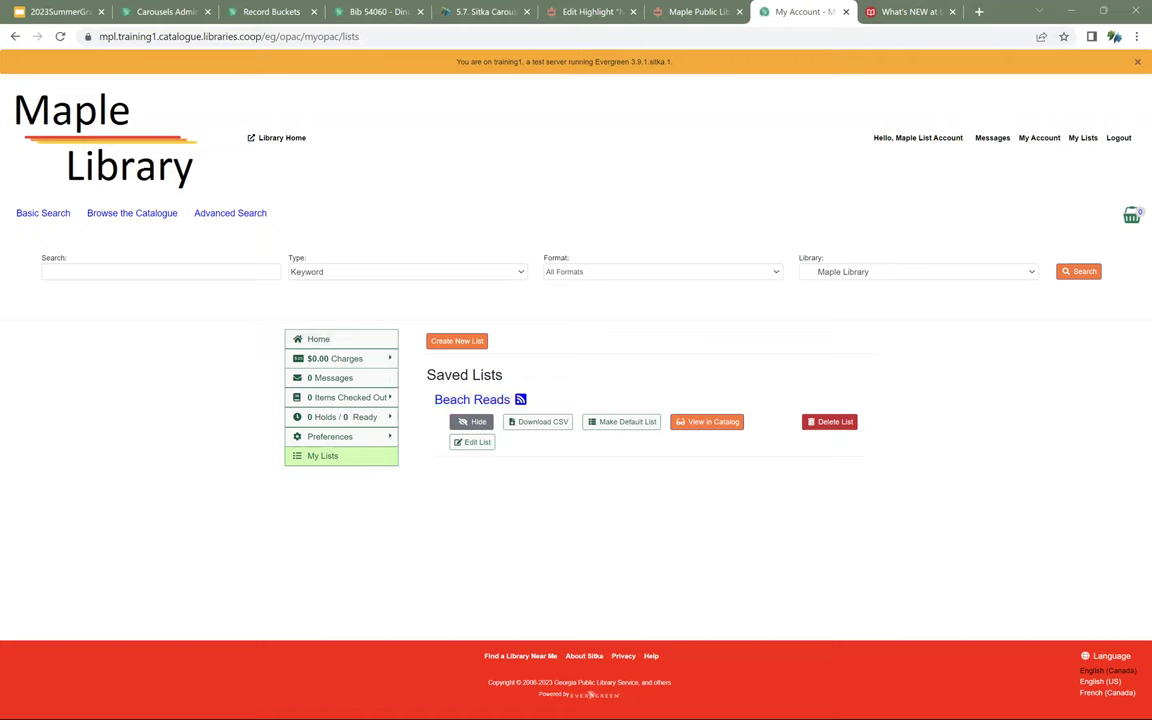
pyautogui.click(462, 342)
pyautogui.click(497, 389)
pyautogui.write('Su')
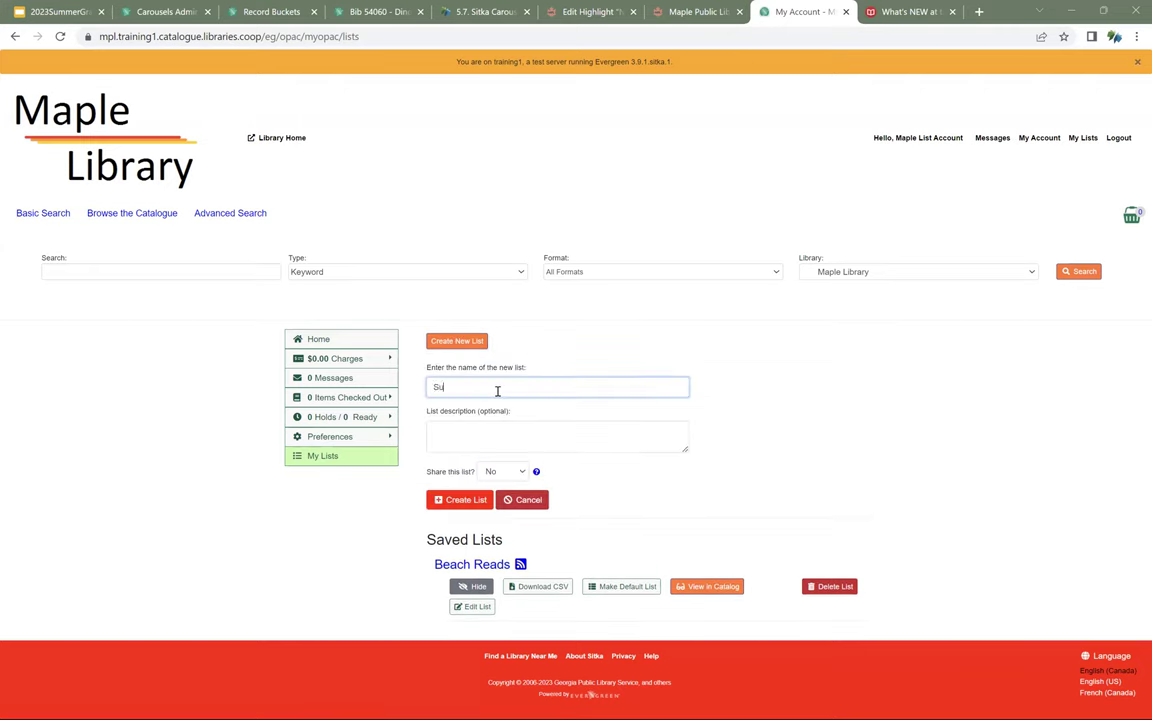
pyautogui.write('mmer Reading Club')
pyautogui.click(508, 430)
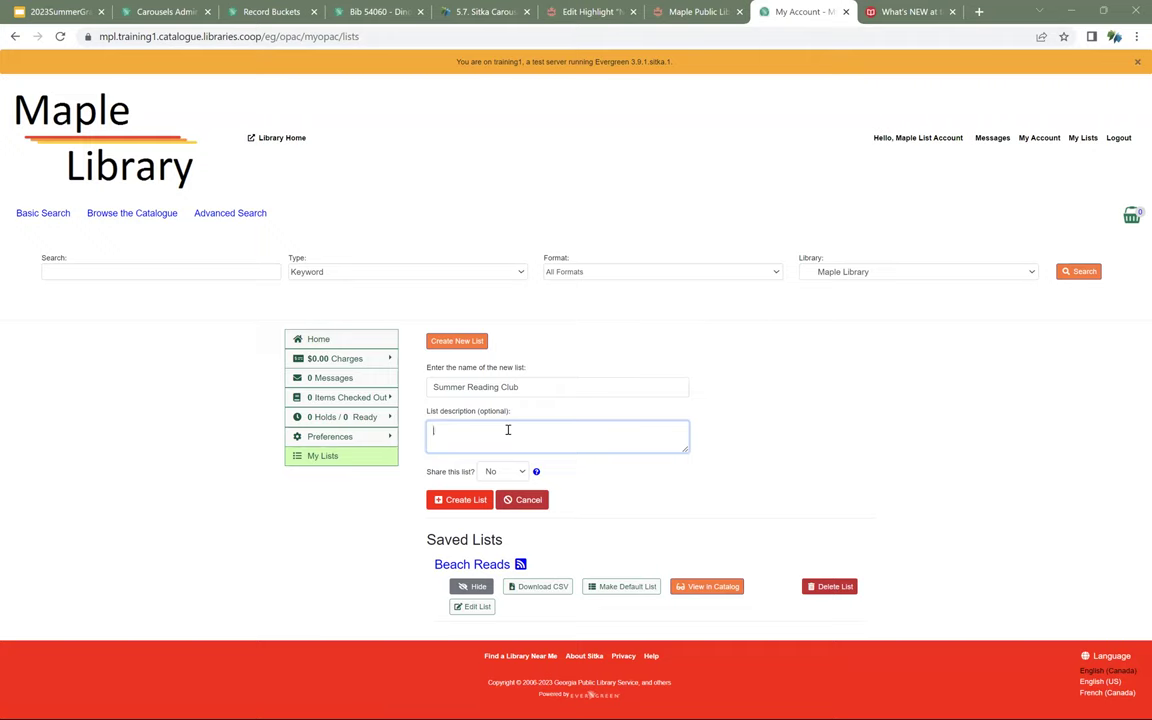
pyautogui.write('These are the recommended books for')
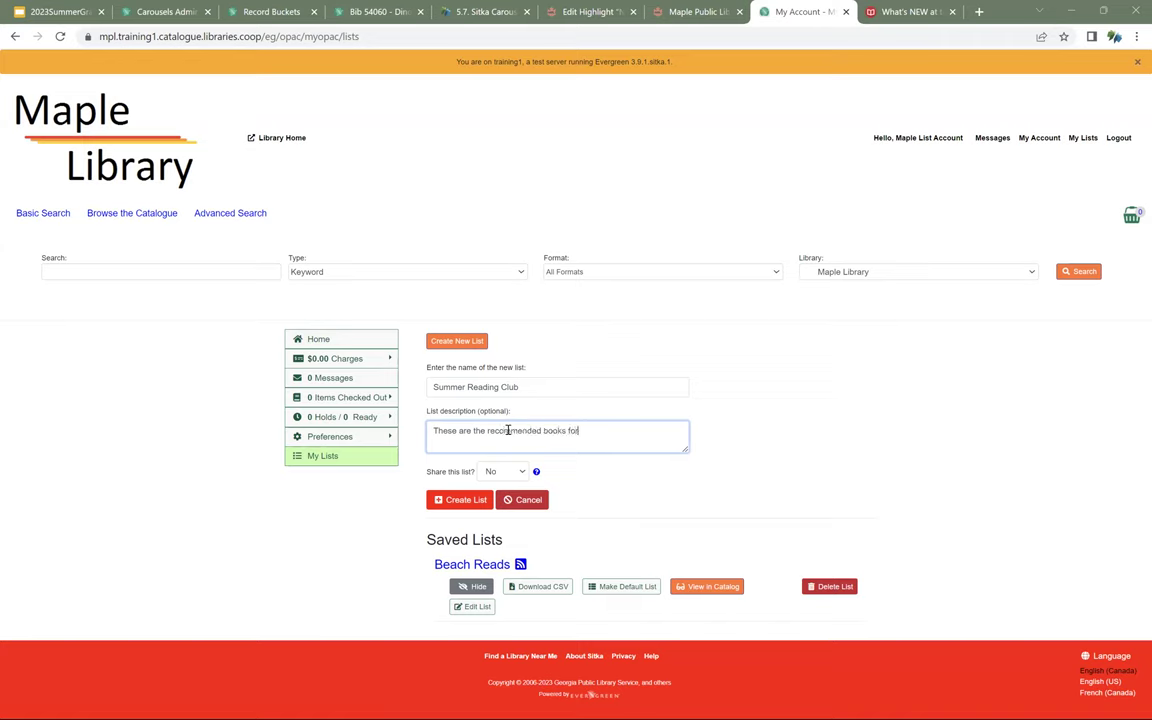
pyautogui.write(' SRC!')
pyautogui.click(510, 472)
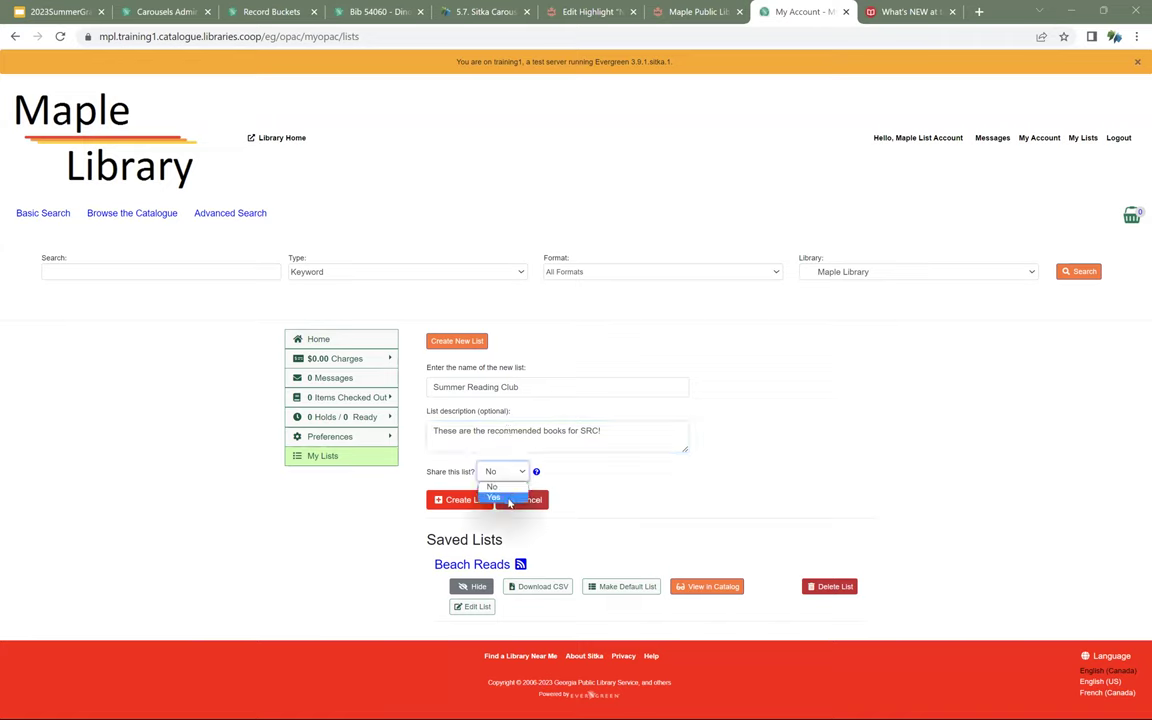
pyautogui.click(510, 498)
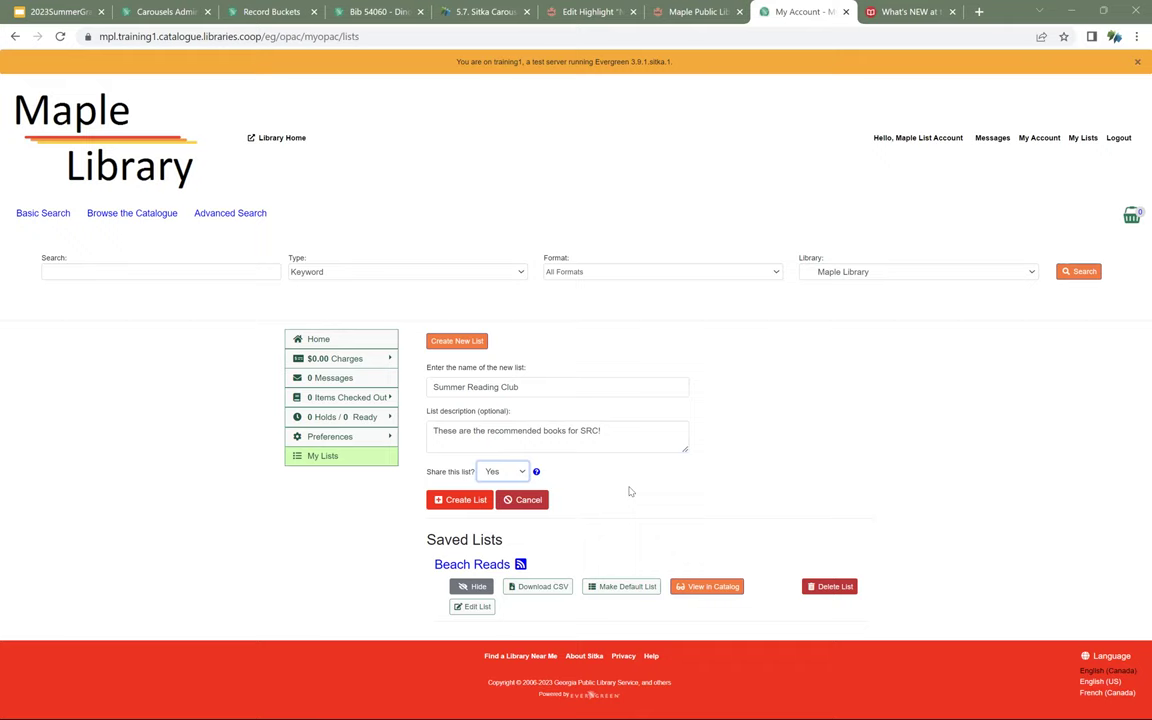
pyautogui.click(464, 502)
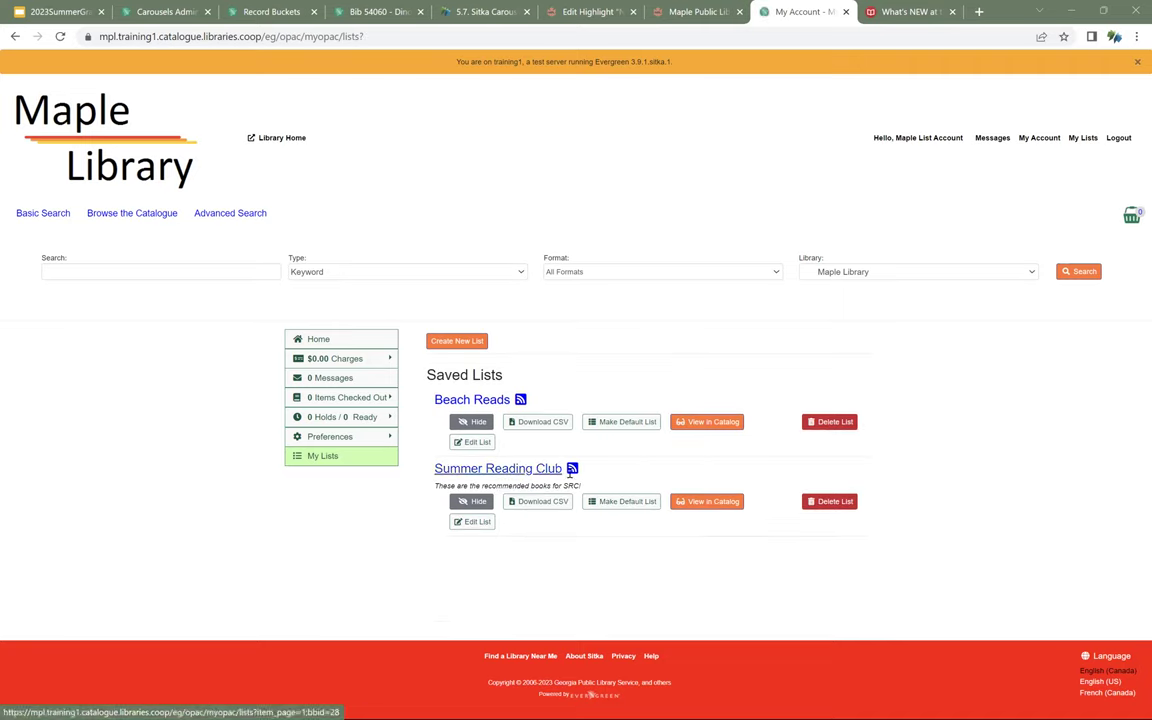
# - Run a catalogue keyword search for 'dinosaurs'
pyautogui.click(249, 274)
pyautogui.write('dinos')
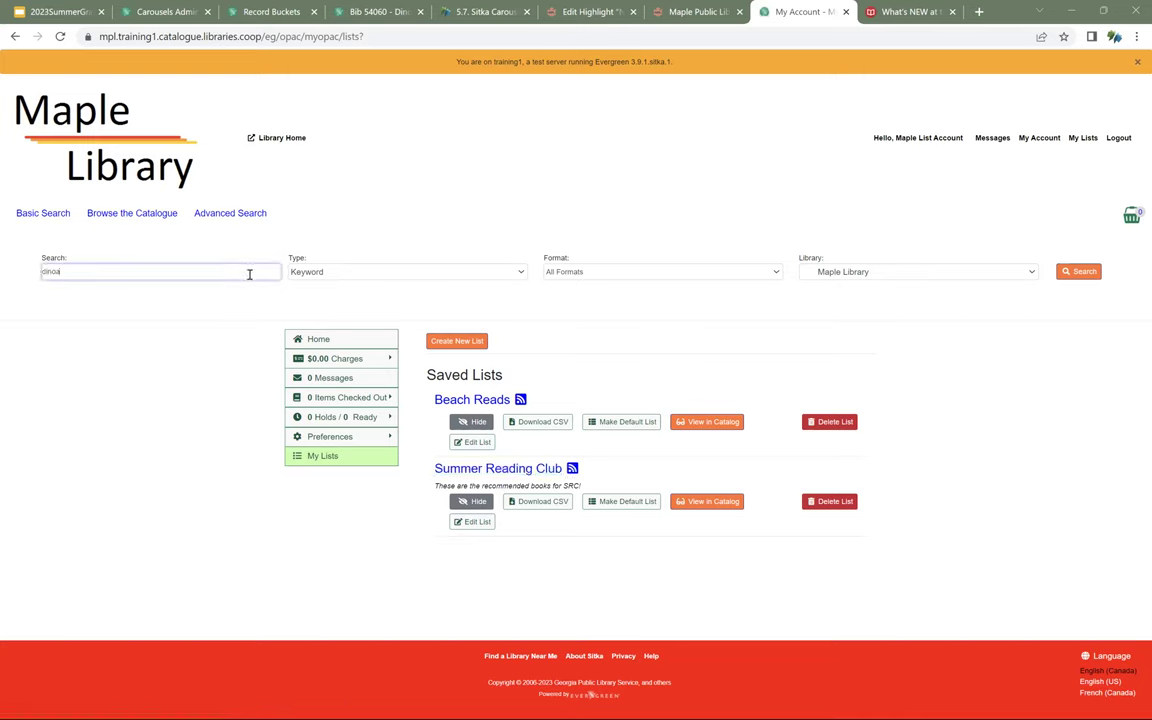
pyautogui.write('aurs')
pyautogui.press('Return')
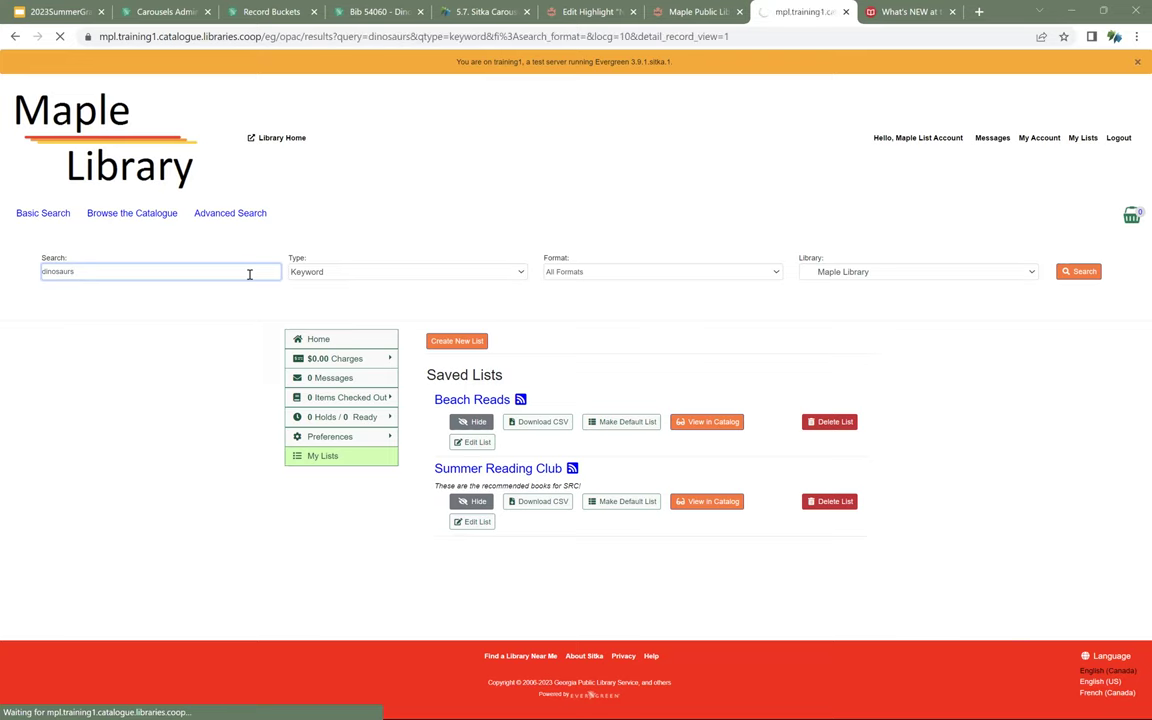
# - Add Dinosaurs, dinosaurs to the Summer Reading Club list
pyautogui.scroll(-2, 659, 472)
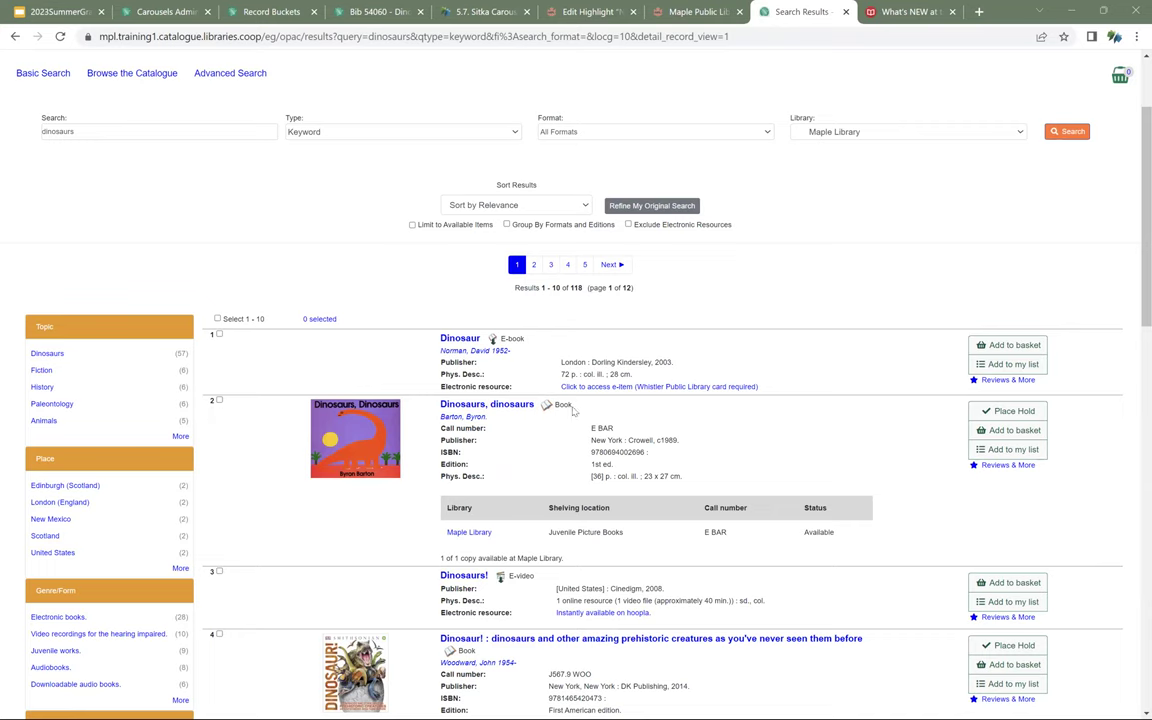
pyautogui.click(1022, 451)
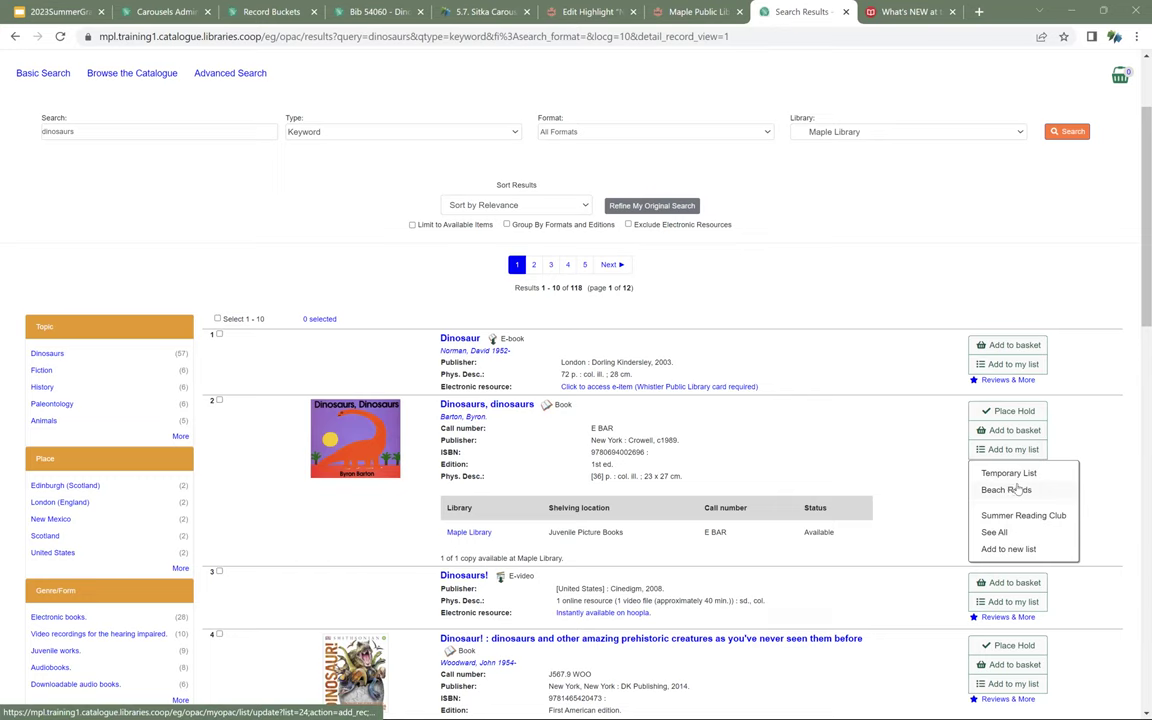
pyautogui.click(1026, 516)
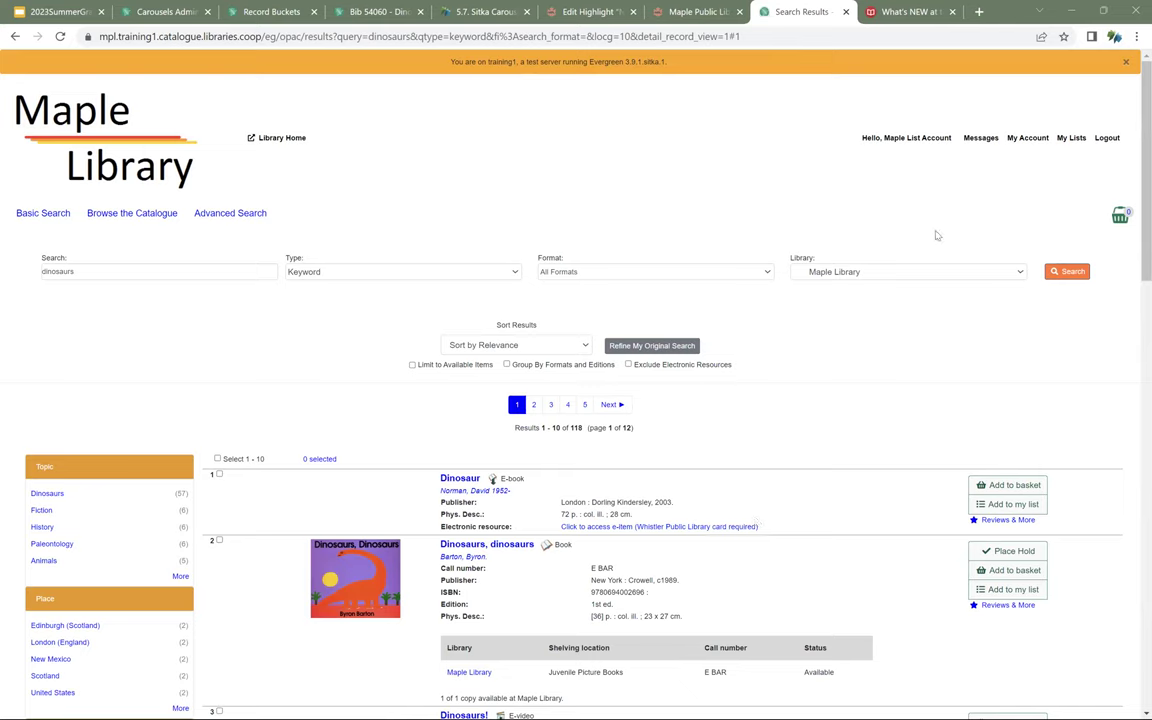
# - View the Beach Reads list in the catalogue and highlight bookbag=24 in its web address
pyautogui.click(1071, 139)
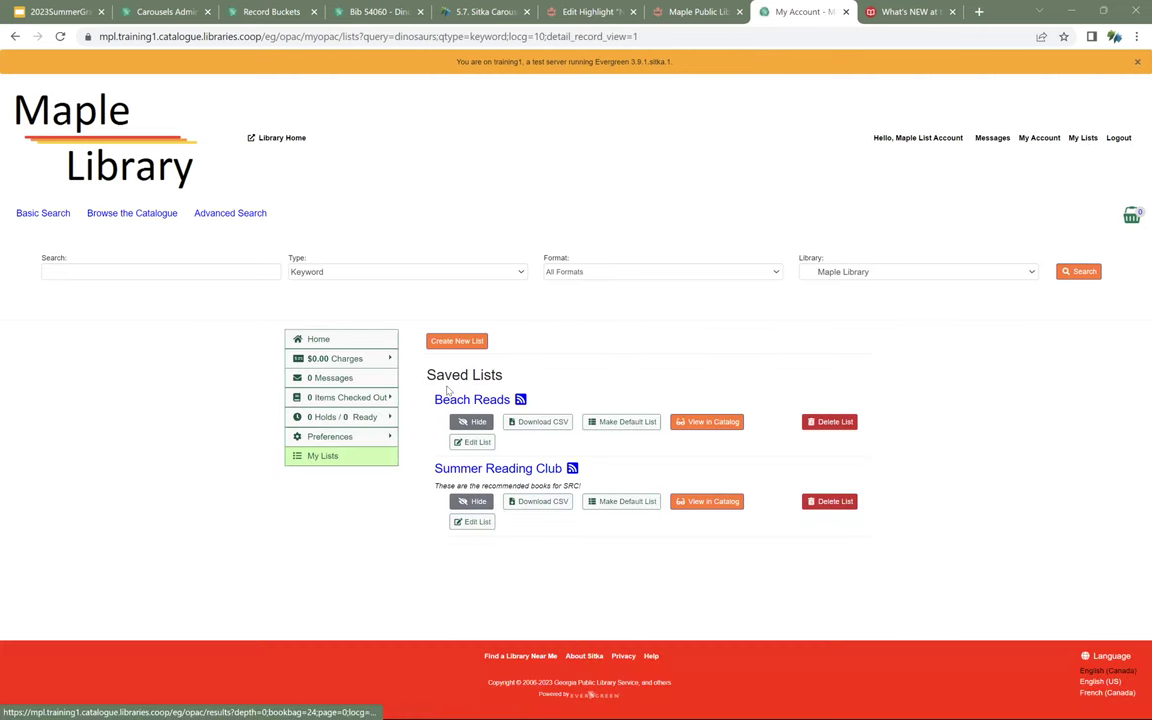
pyautogui.click(715, 424)
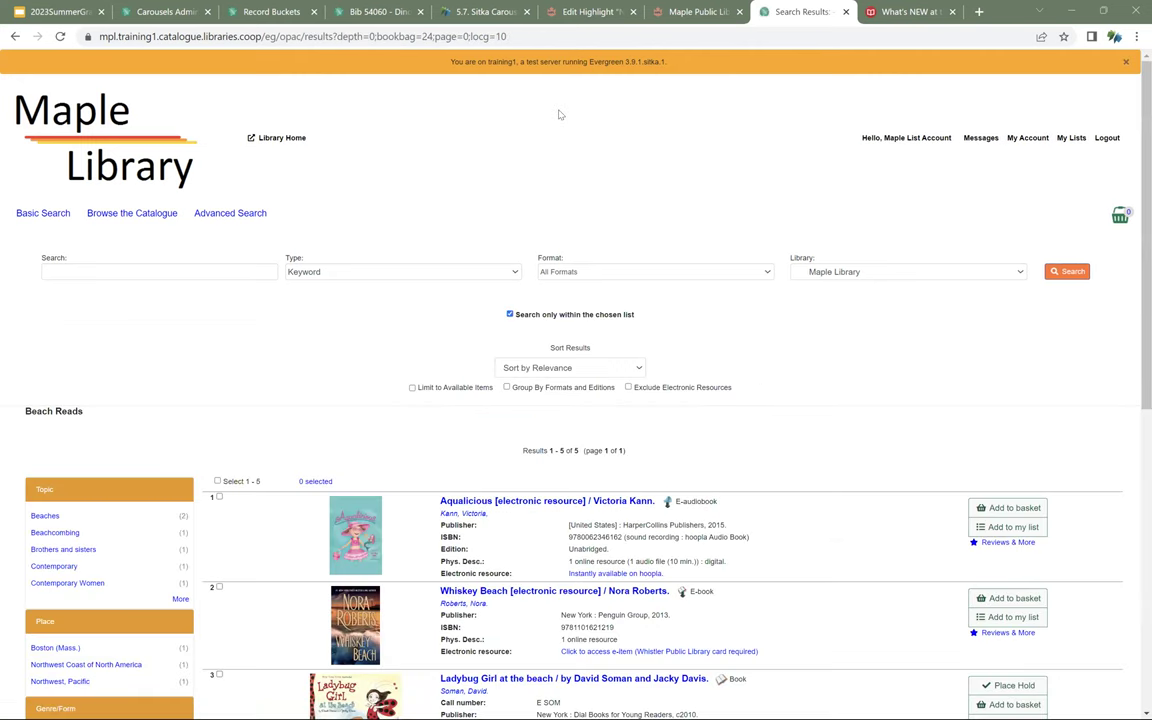
pyautogui.moveTo(548, 36); pyautogui.dragTo(16, 50)
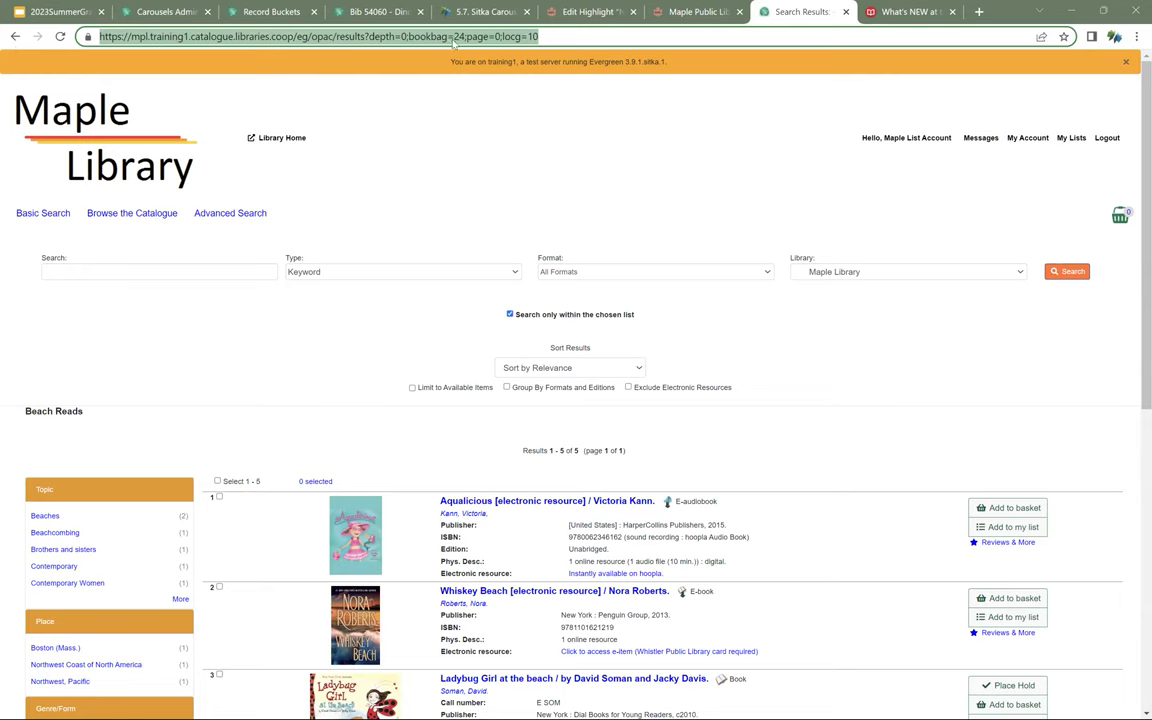
pyautogui.click(411, 37)
pyautogui.moveTo(417, 37); pyautogui.dragTo(461, 29)
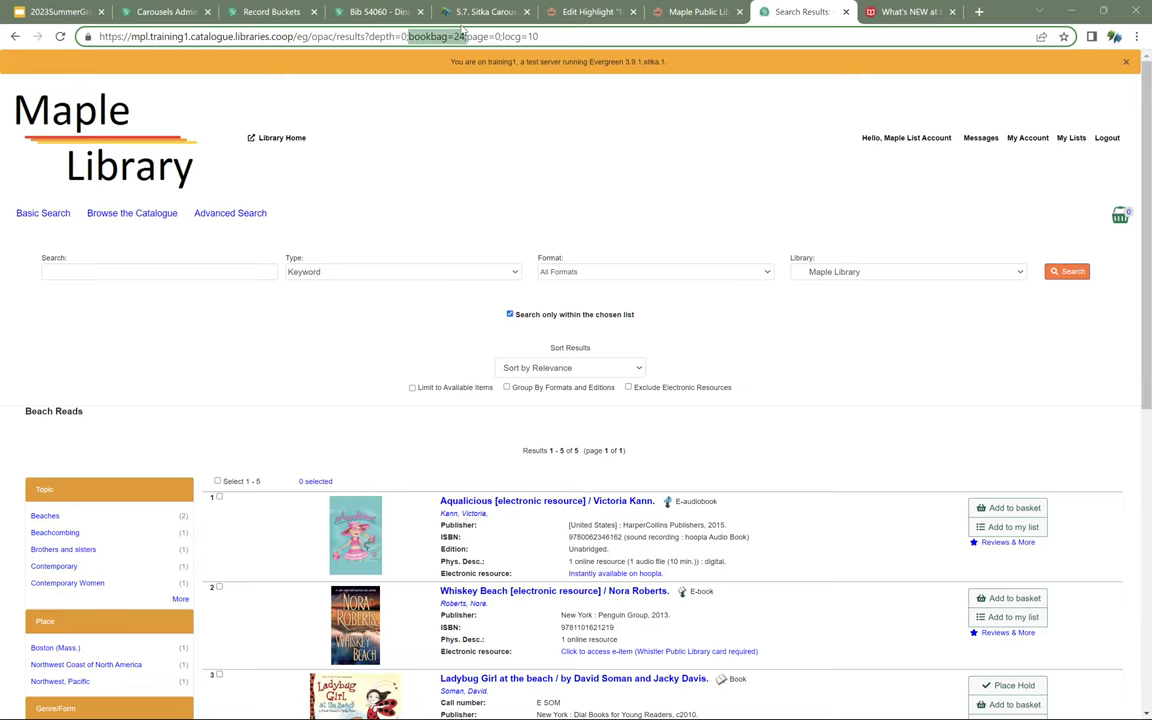
# - Load shared bucket ID 24 on the Record Buckets page
pyautogui.click(272, 12)
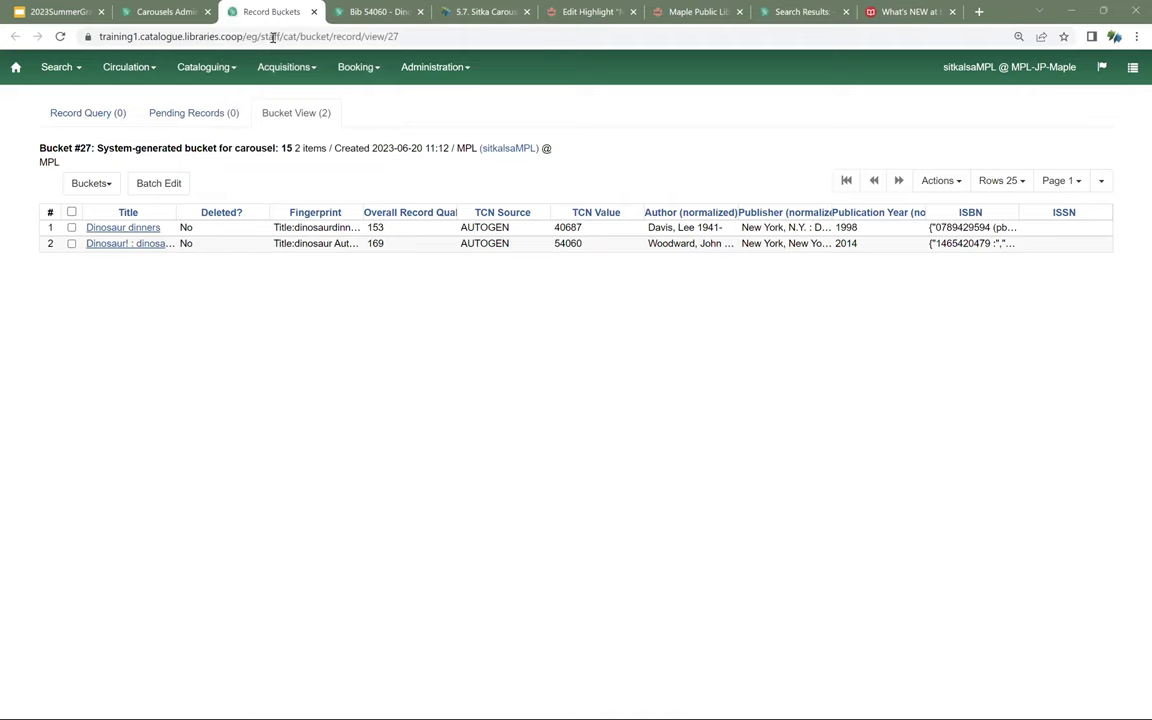
pyautogui.click(106, 187)
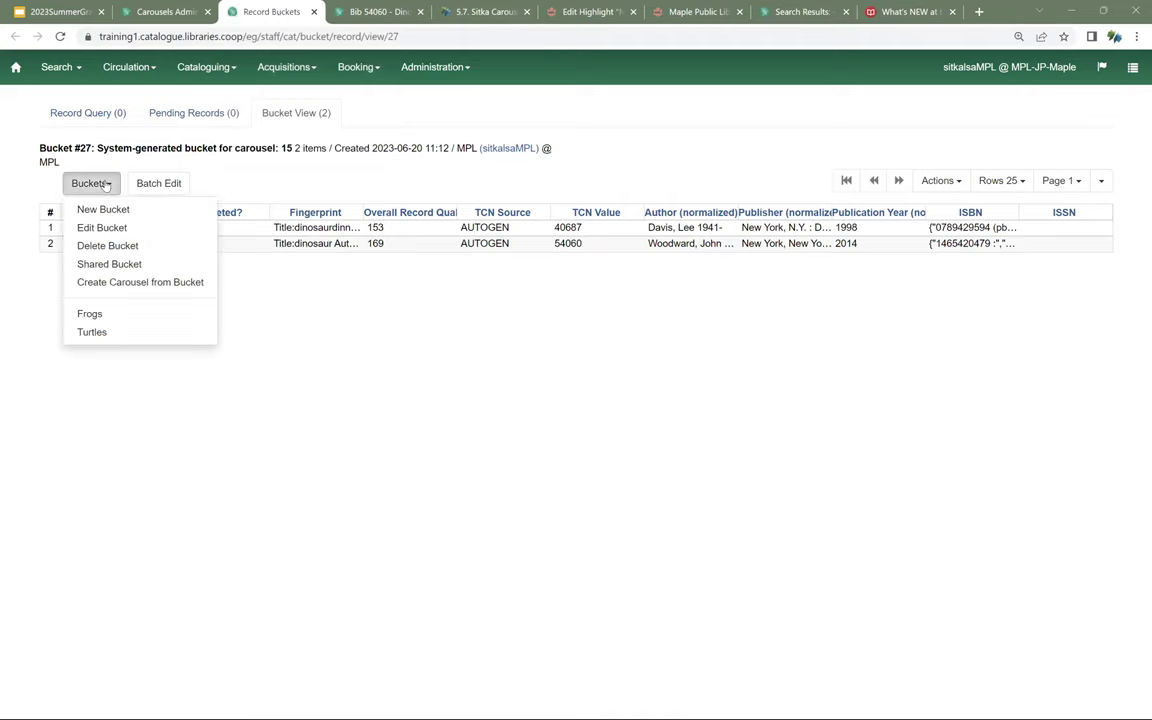
pyautogui.click(120, 266)
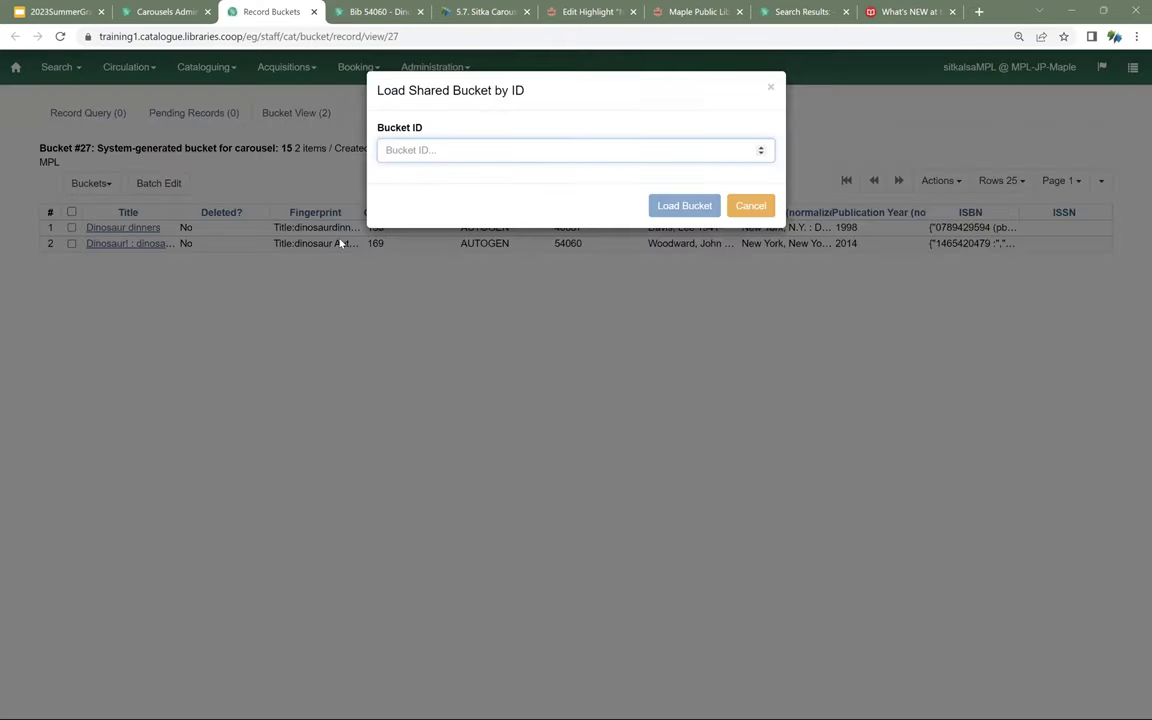
pyautogui.write('24')
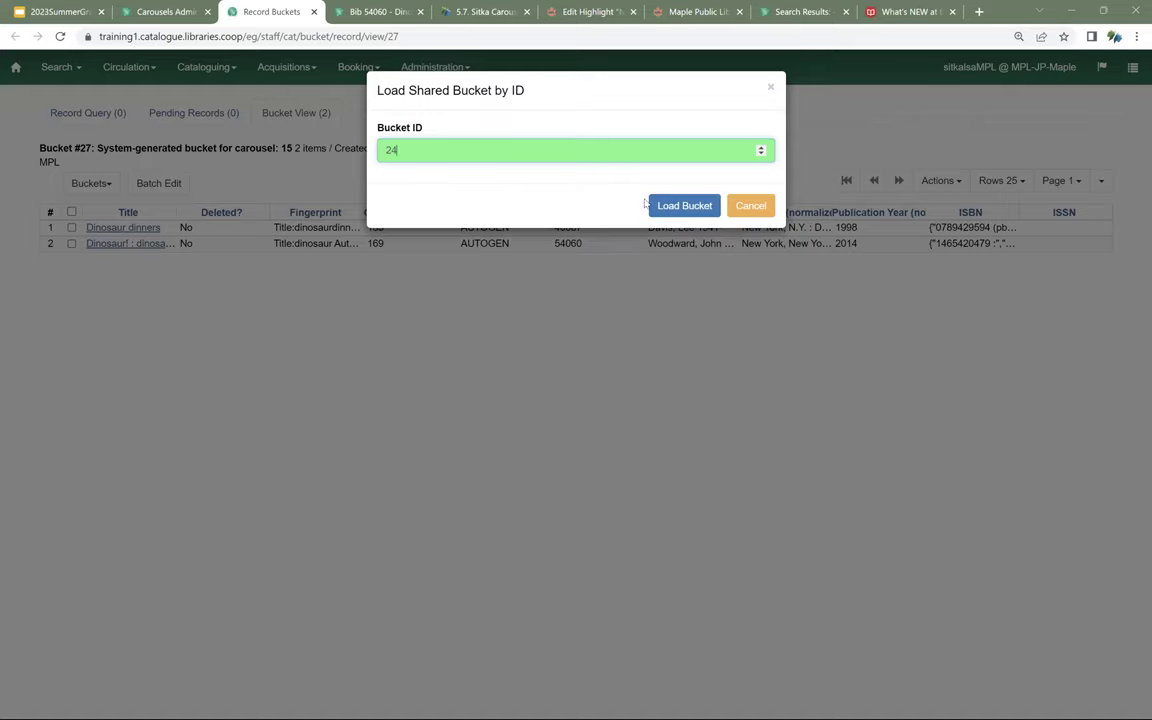
pyautogui.click(684, 206)
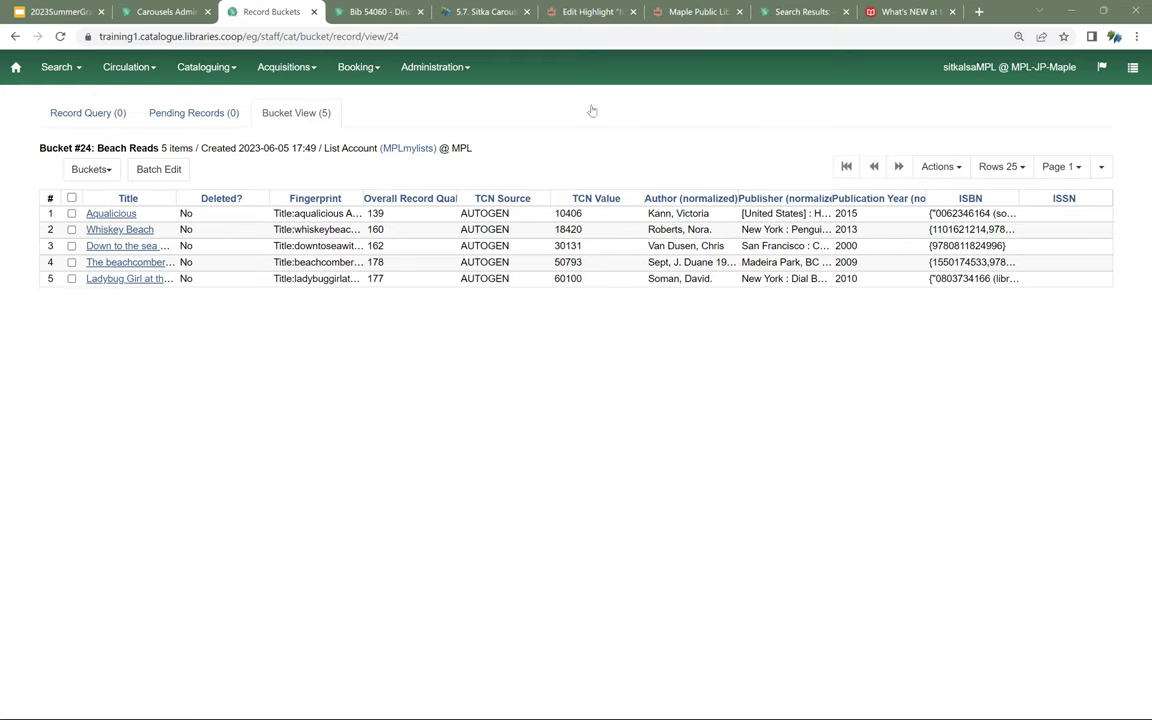
# - Run an advanced keyword search for 'gardening' (370 results) and select the results page address
pyautogui.click(801, 12)
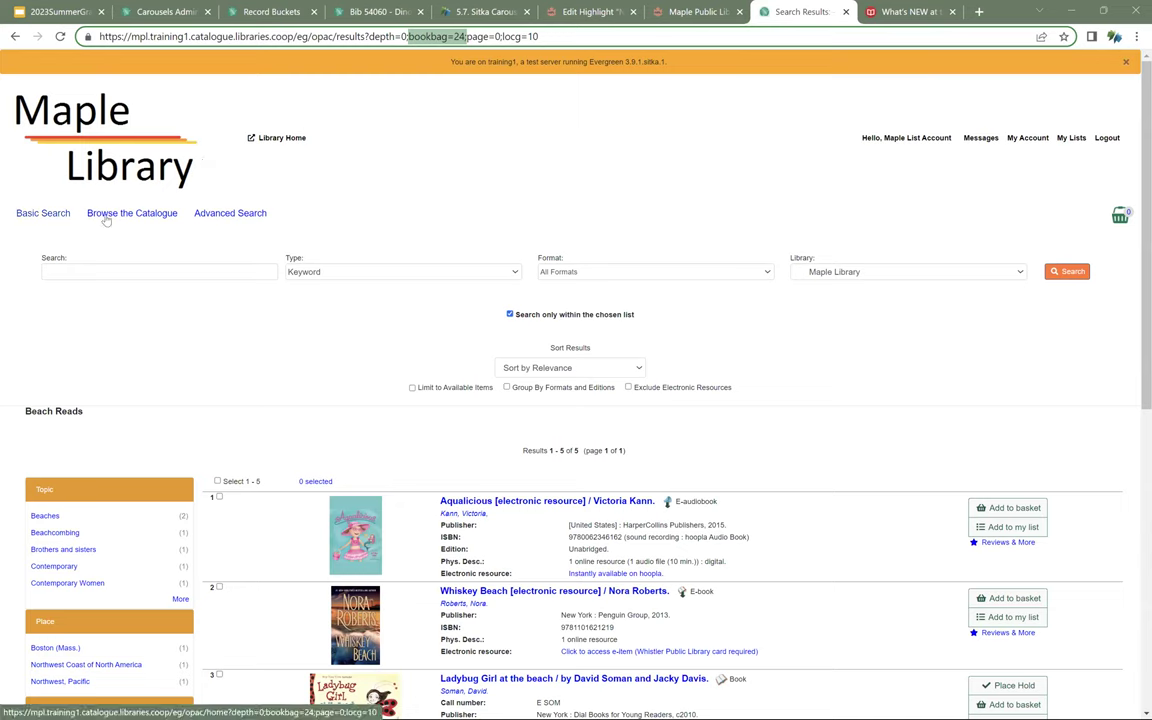
pyautogui.click(254, 219)
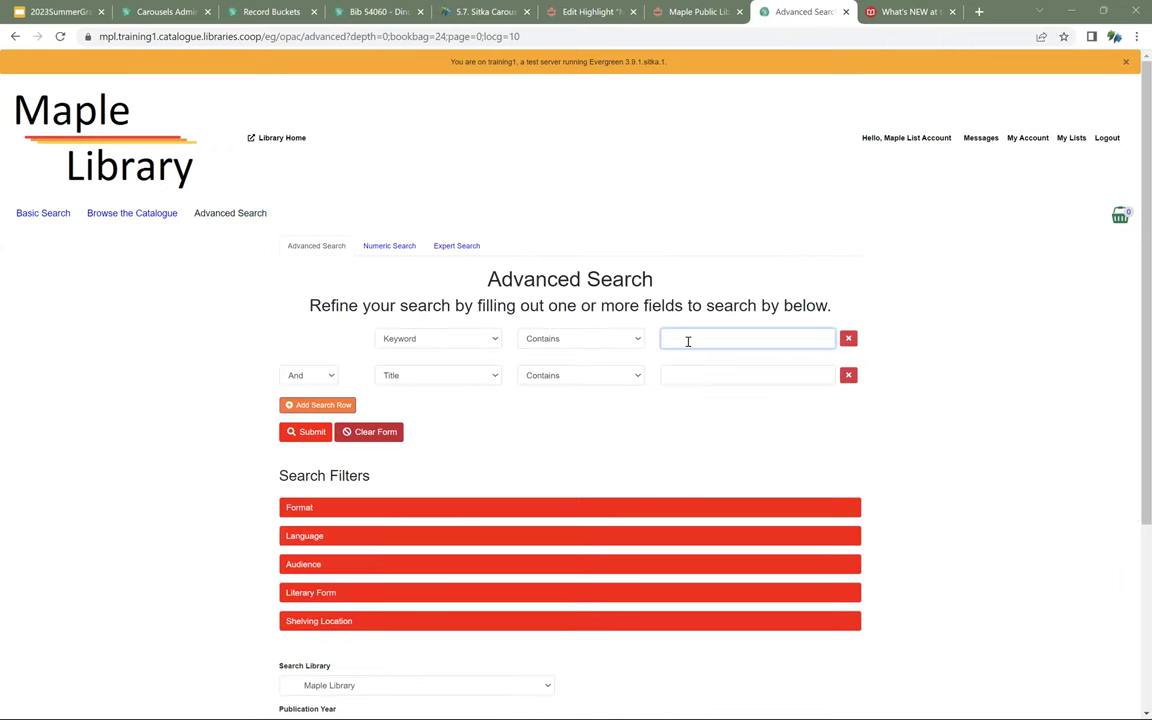
pyautogui.write('gardening')
pyautogui.press('Return')
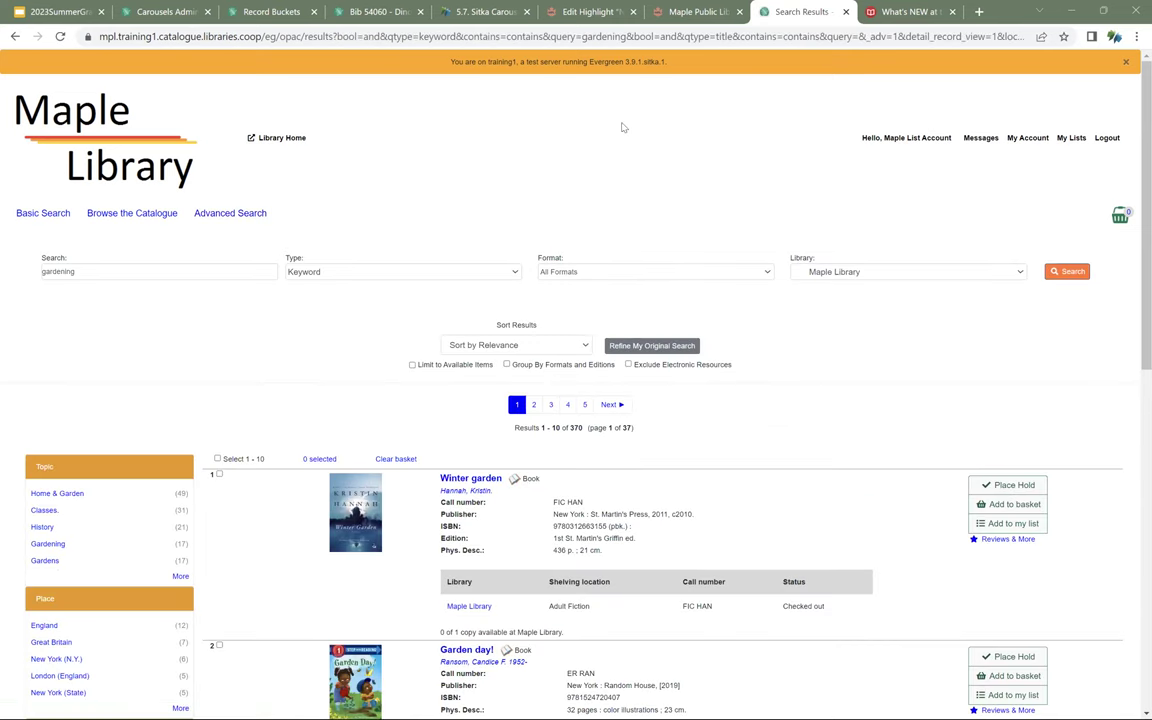
pyautogui.click(590, 36)
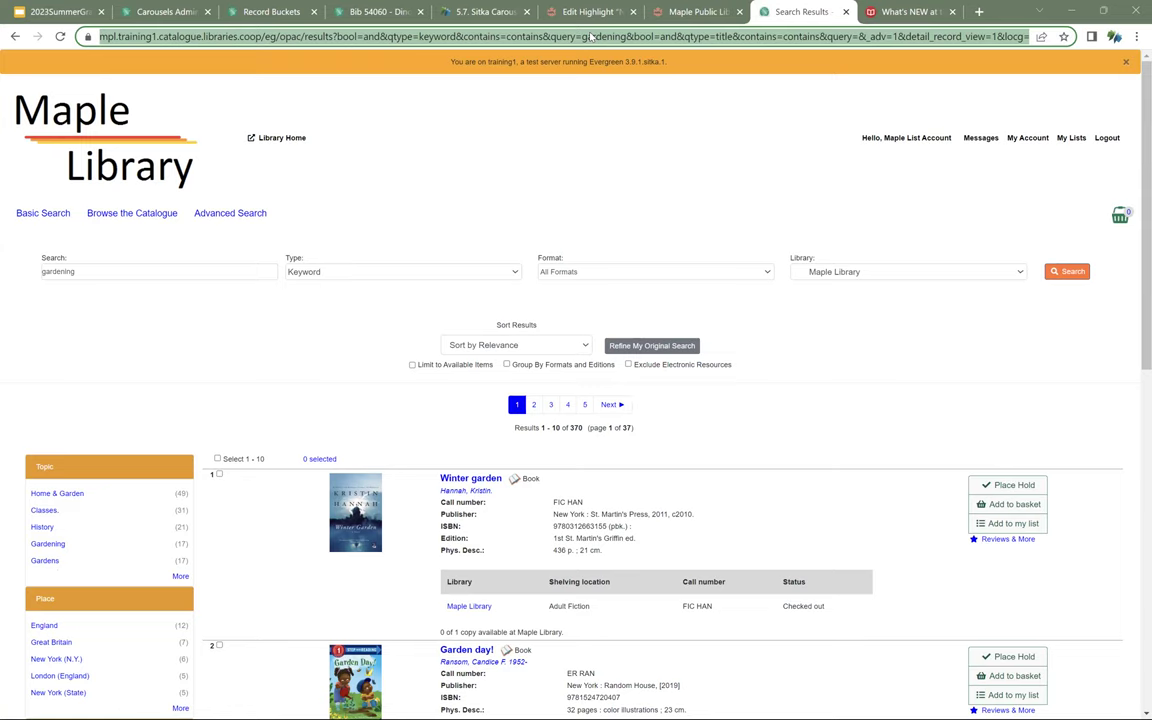
pyautogui.click(243, 216)
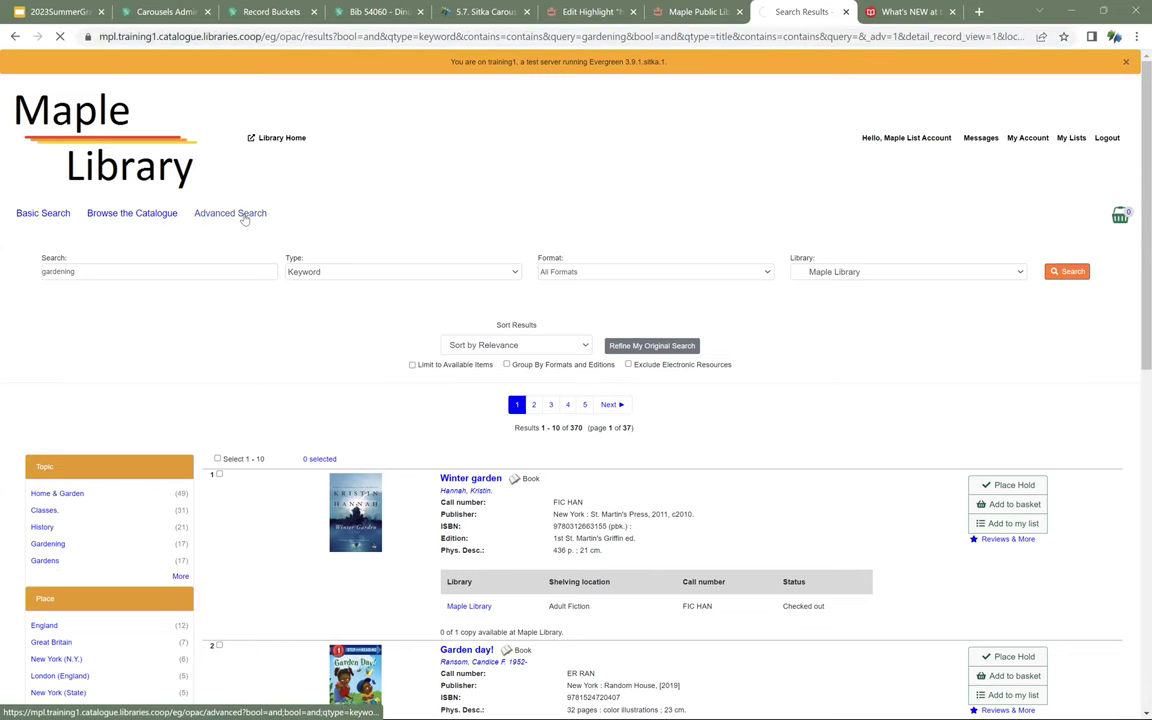
pyautogui.scroll(-2, 417, 458)
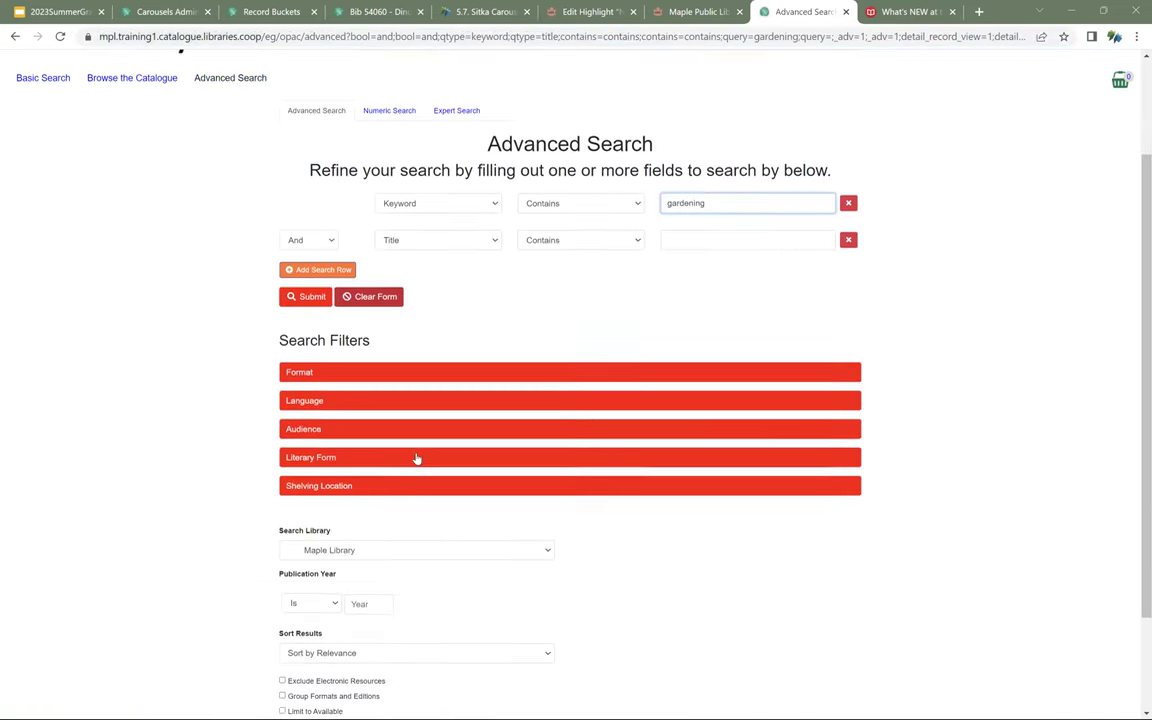
pyautogui.scroll(-1, 417, 458)
pyautogui.click(318, 413)
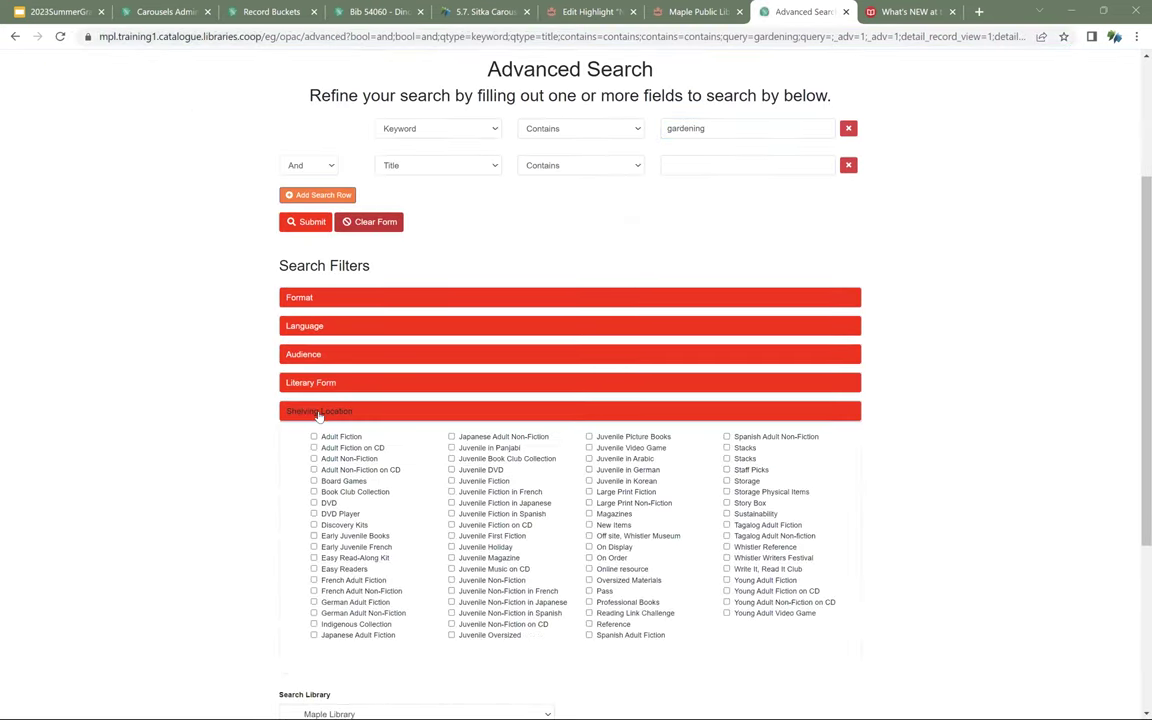
pyautogui.click(451, 548)
pyautogui.scroll(-4, 451, 548)
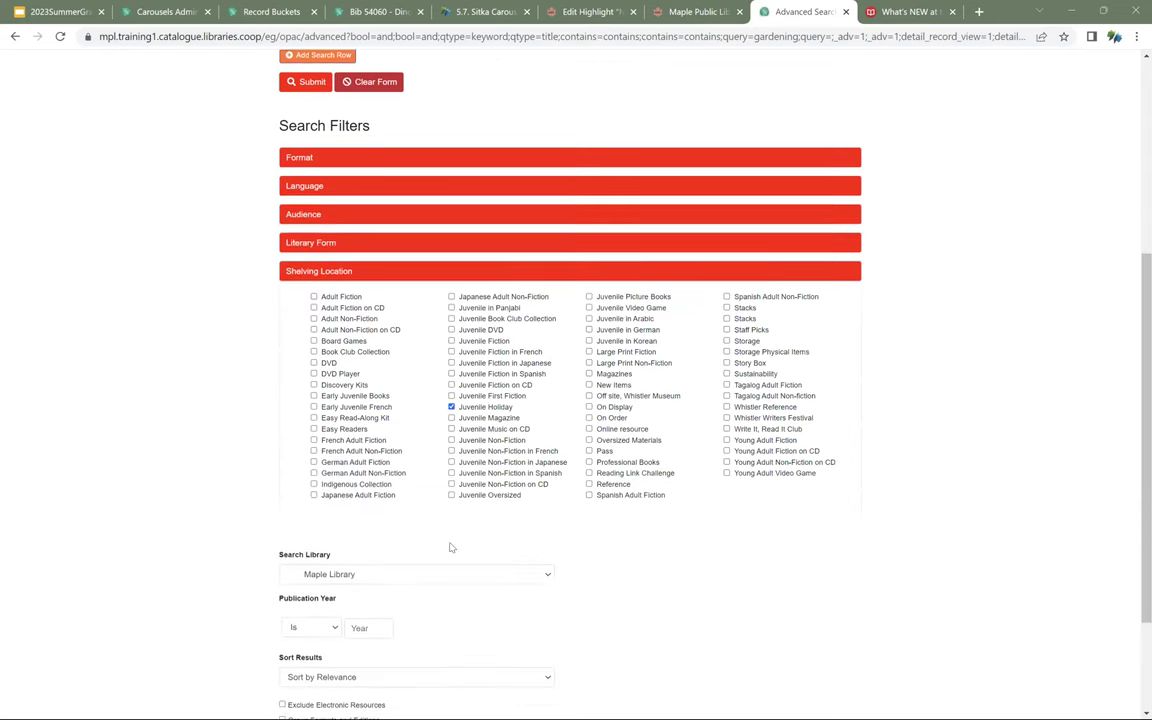
pyautogui.click(312, 629)
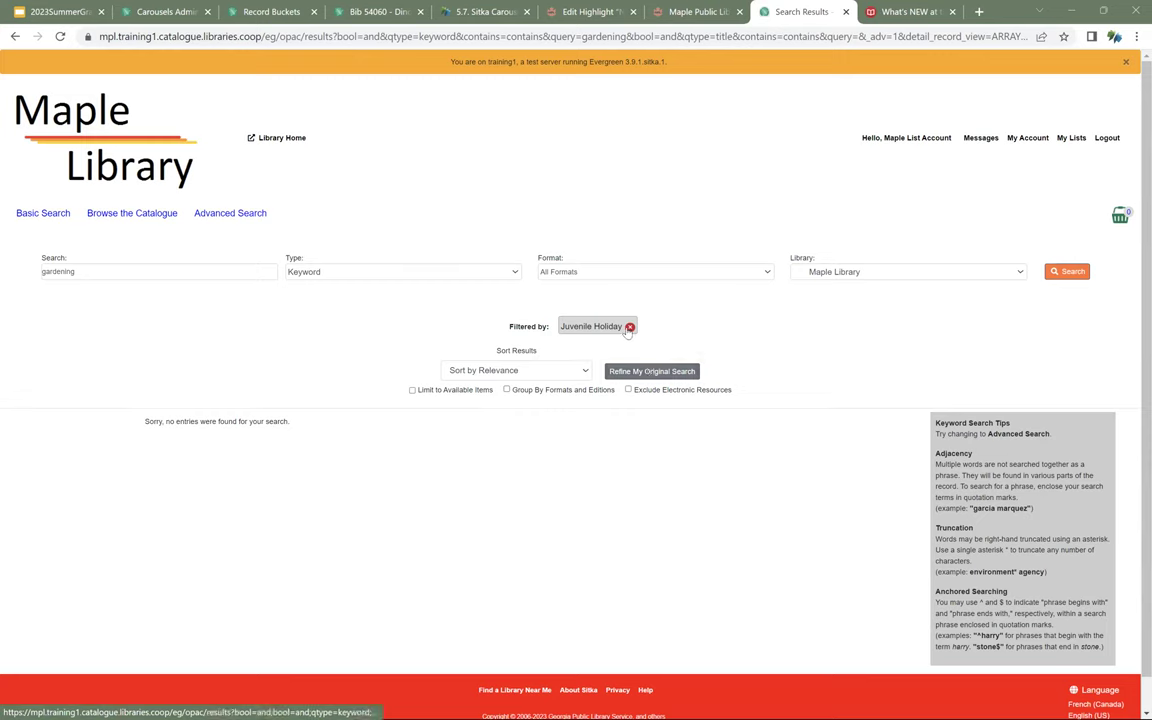
pyautogui.click(631, 331)
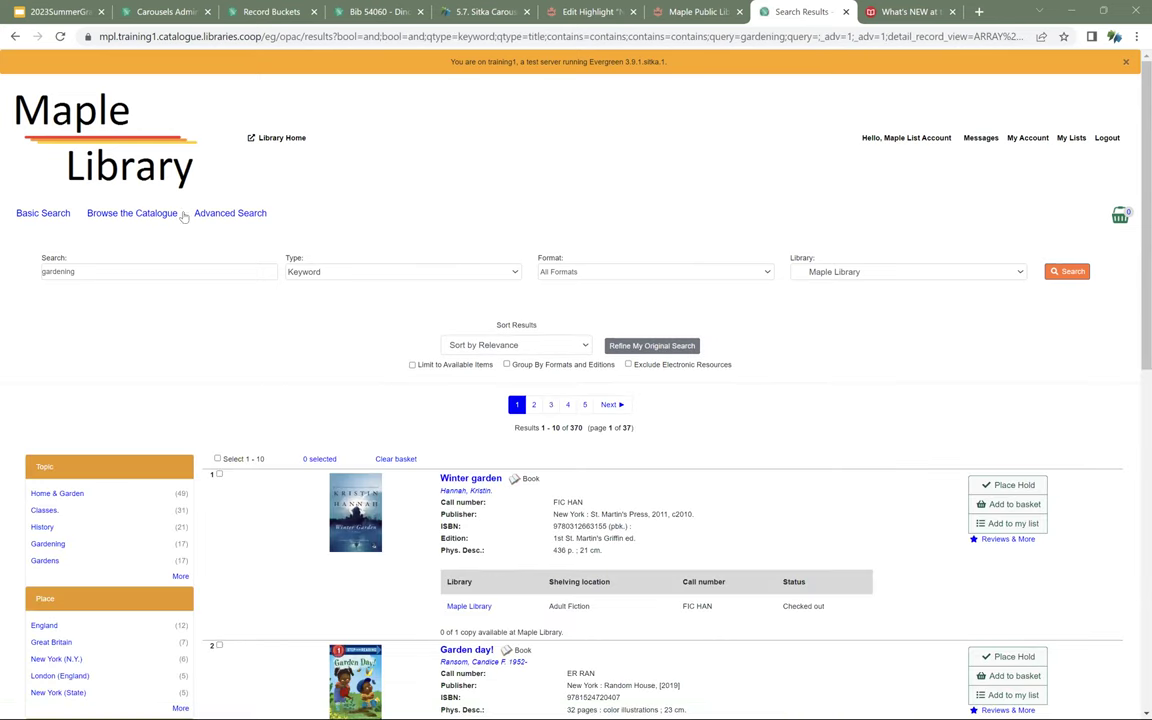
# - Clear the 'gardening' keyword and search only the Juvenile Holiday shelving location
pyautogui.click(226, 216)
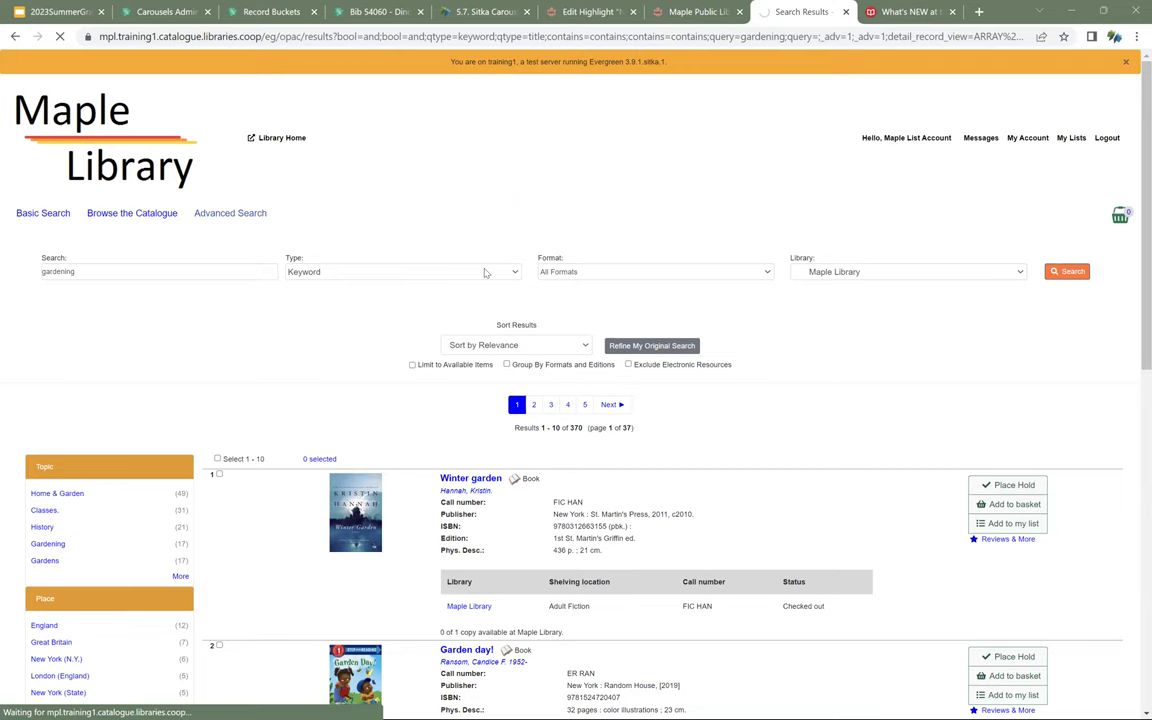
pyautogui.doubleClick(722, 337)
pyautogui.press('BackSpace')
pyautogui.scroll(-1, 315, 558)
pyautogui.click(314, 551)
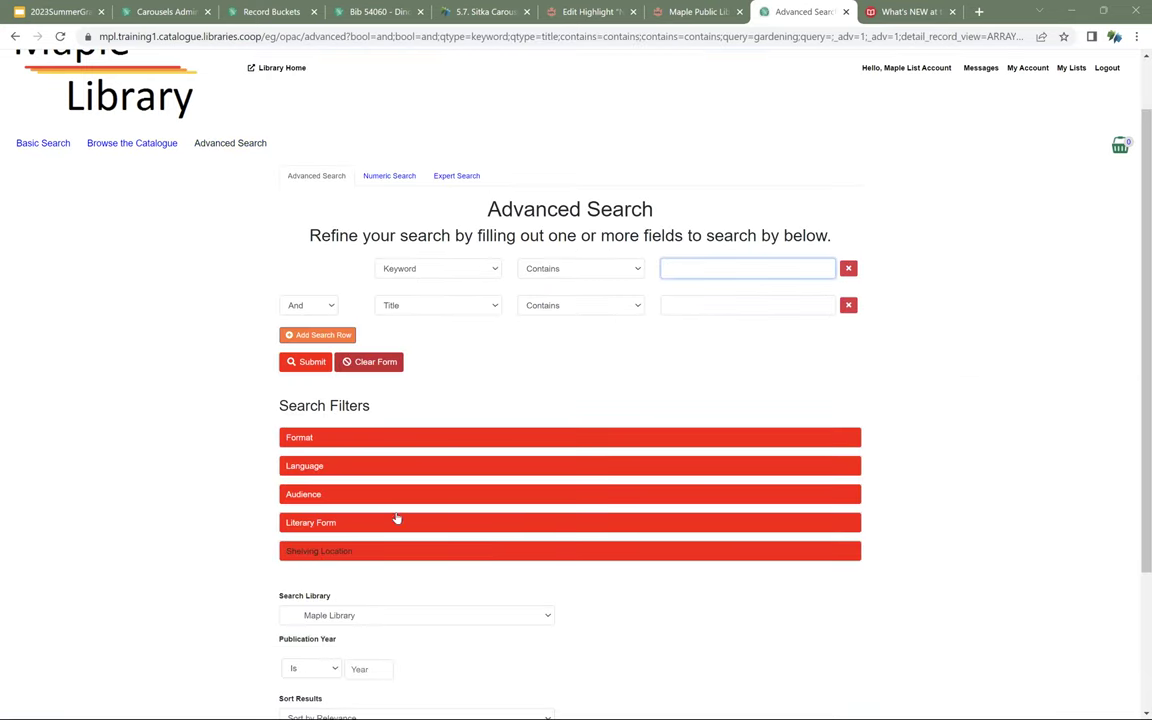
pyautogui.scroll(-2, 449, 549)
pyautogui.click(451, 547)
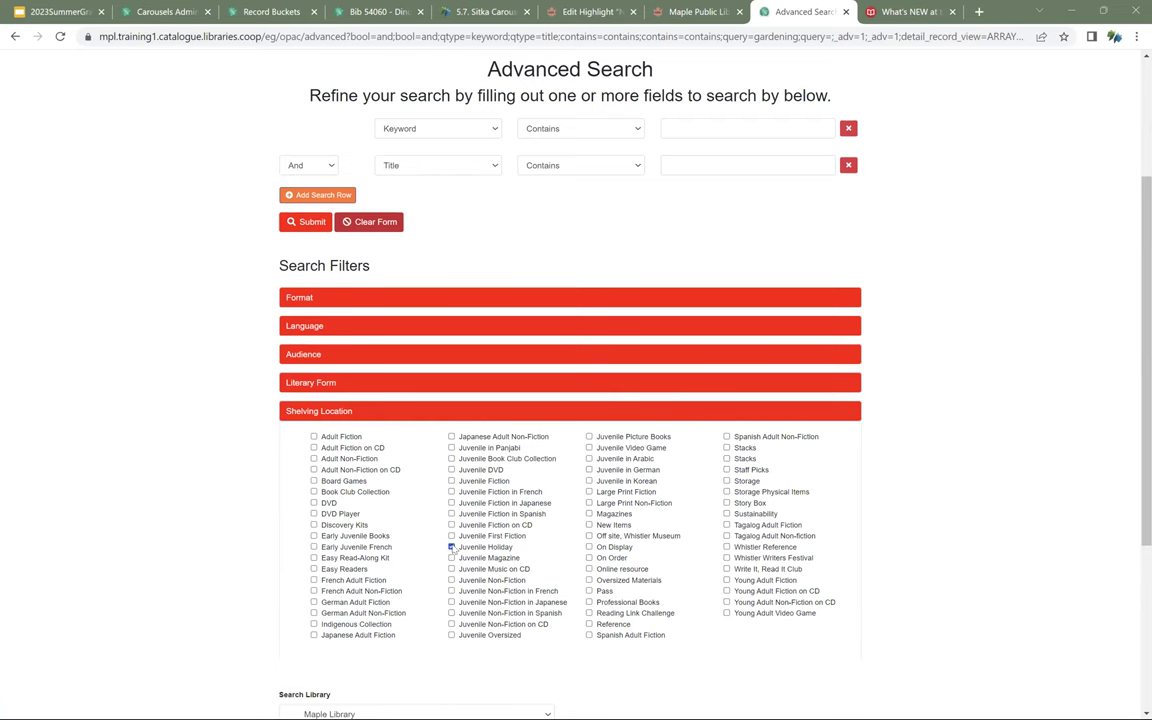
pyautogui.scroll(-4, 300, 560)
pyautogui.click(312, 628)
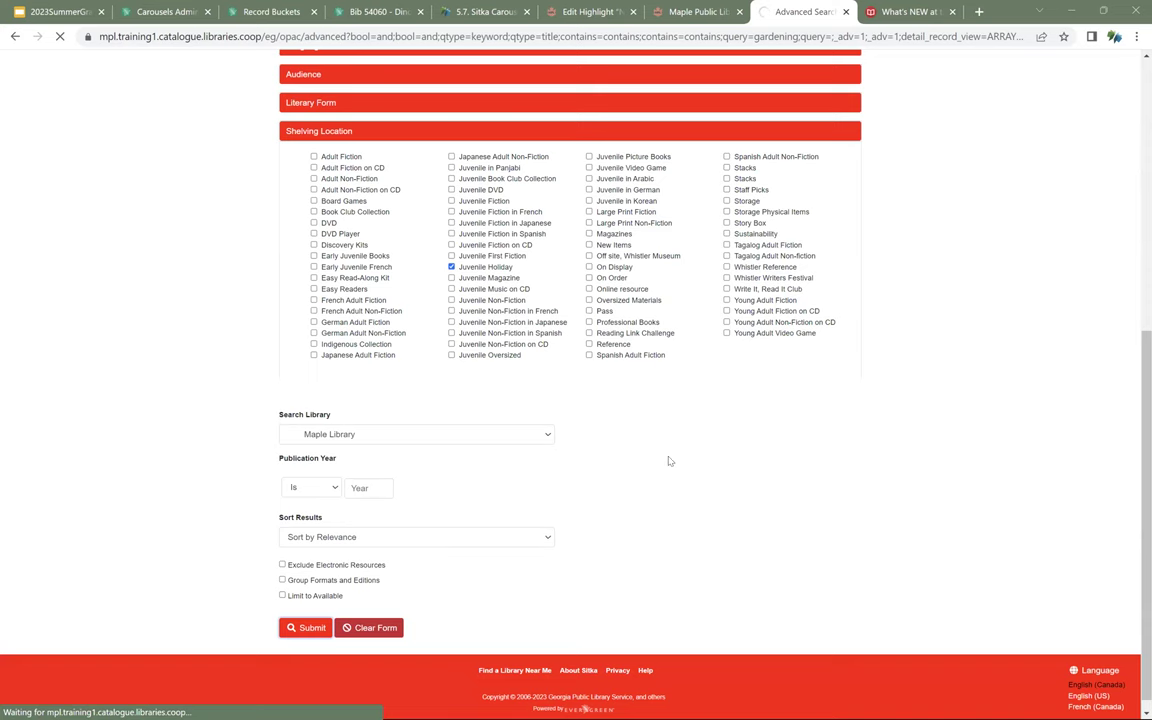
# - Select the 92-result page address, then return to the advanced search form
pyautogui.scroll(3, 668, 460)
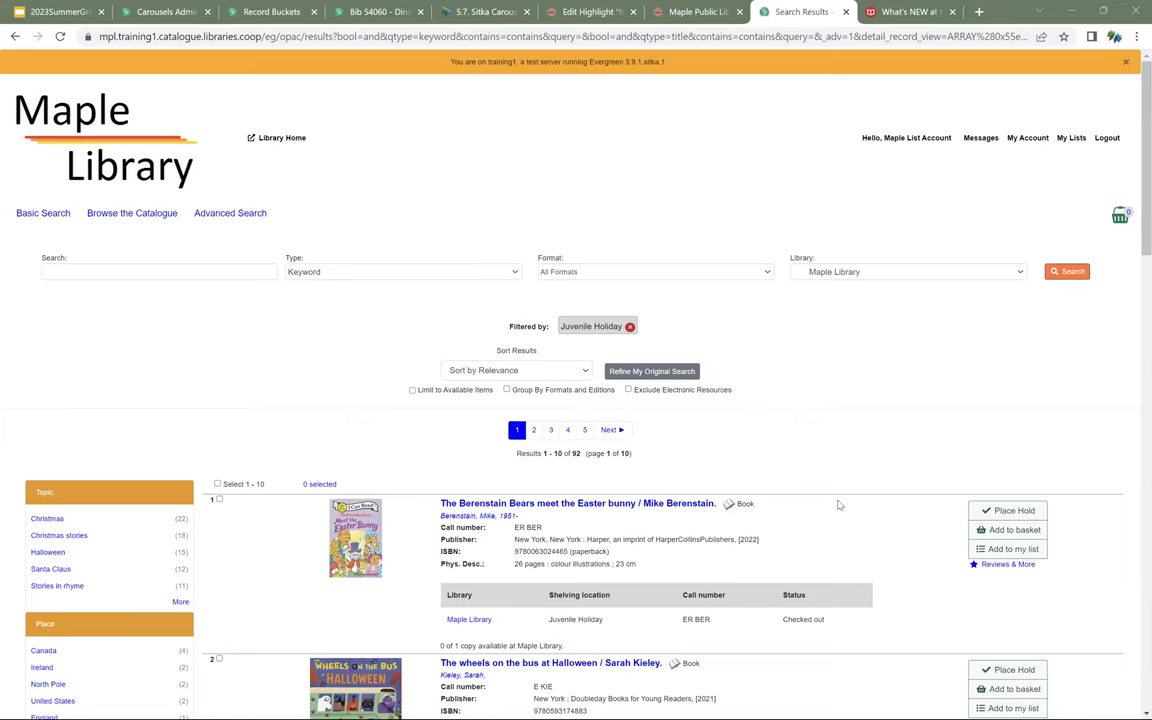
pyautogui.click(675, 38)
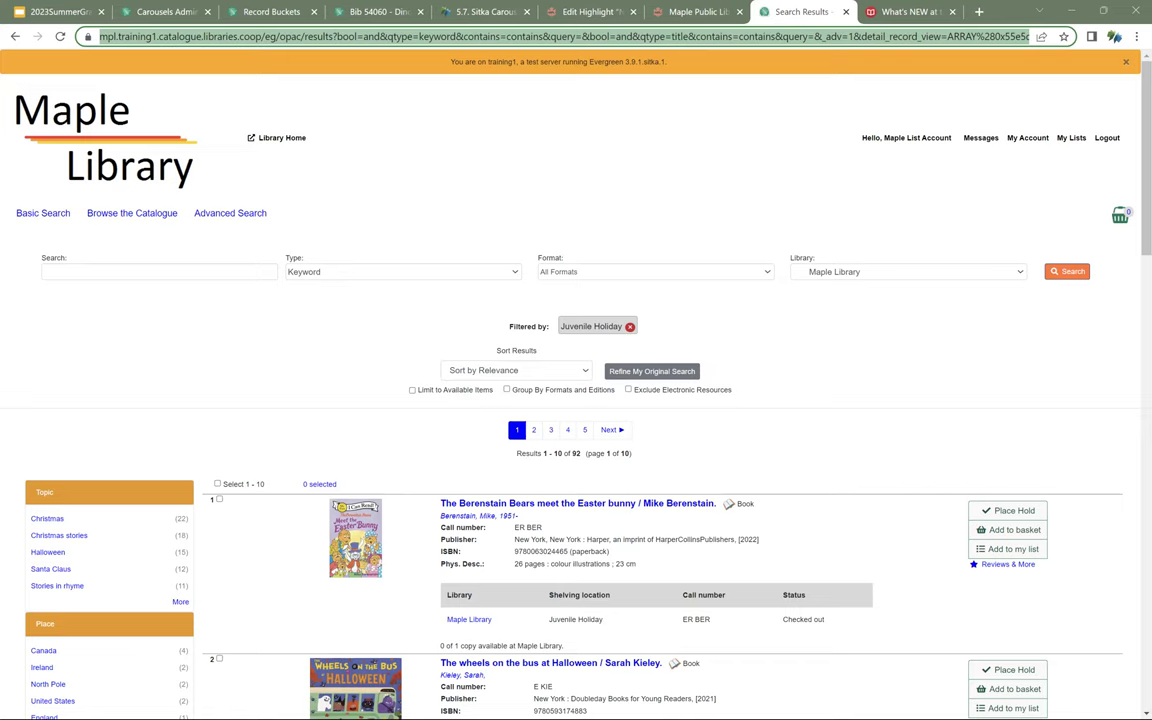
pyautogui.click(255, 215)
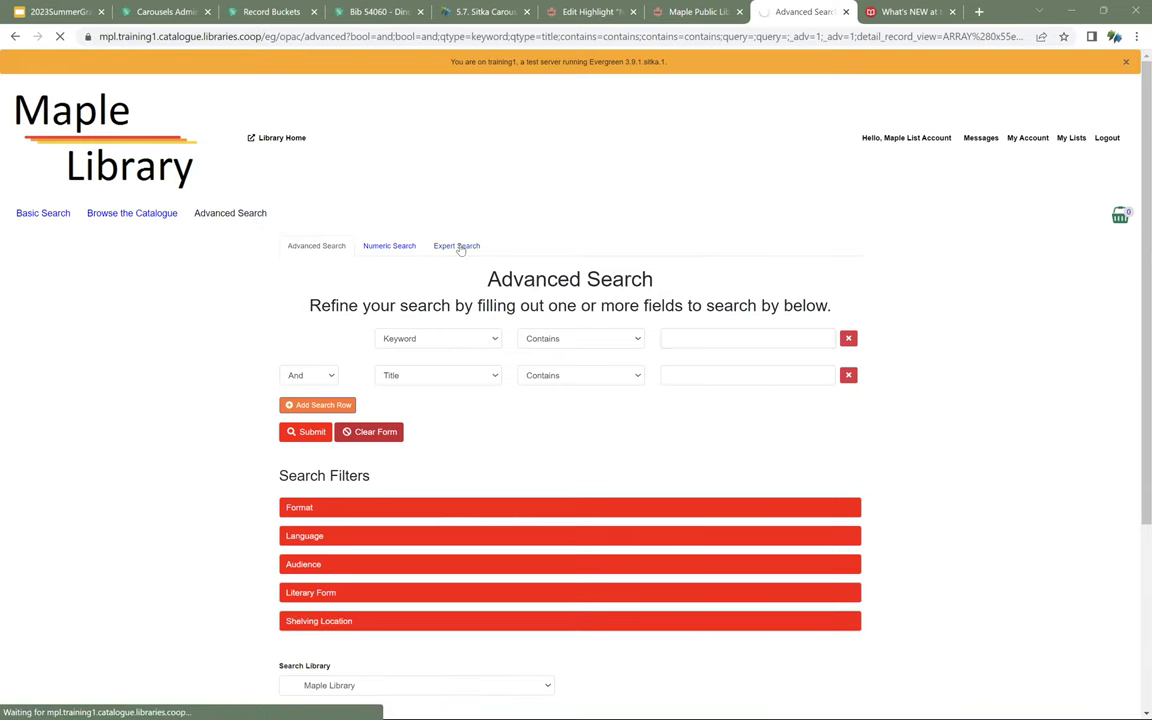
# - Fill in an expert MARC search for tag 590, subfield a, value MPLNEW11, then go to My Lists
pyautogui.click(304, 353)
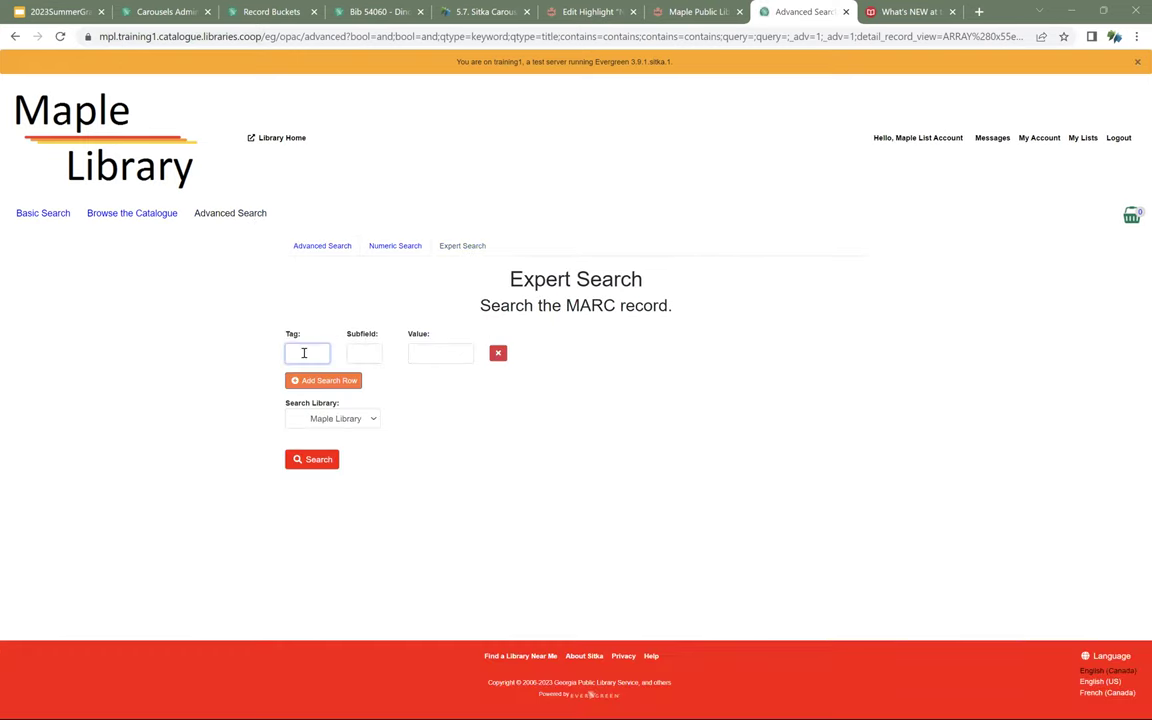
pyautogui.write('590')
pyautogui.click(364, 353)
pyautogui.write('a')
pyautogui.click(434, 352)
pyautogui.write('MPLNEW11')
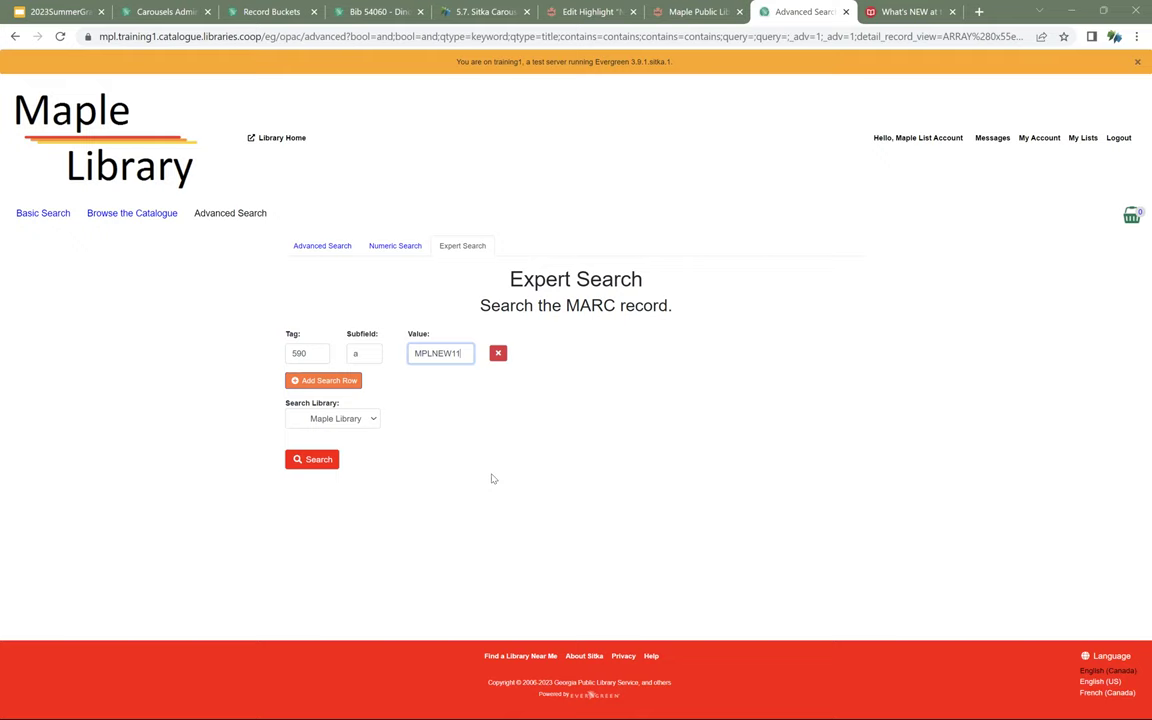
pyautogui.click(1083, 139)
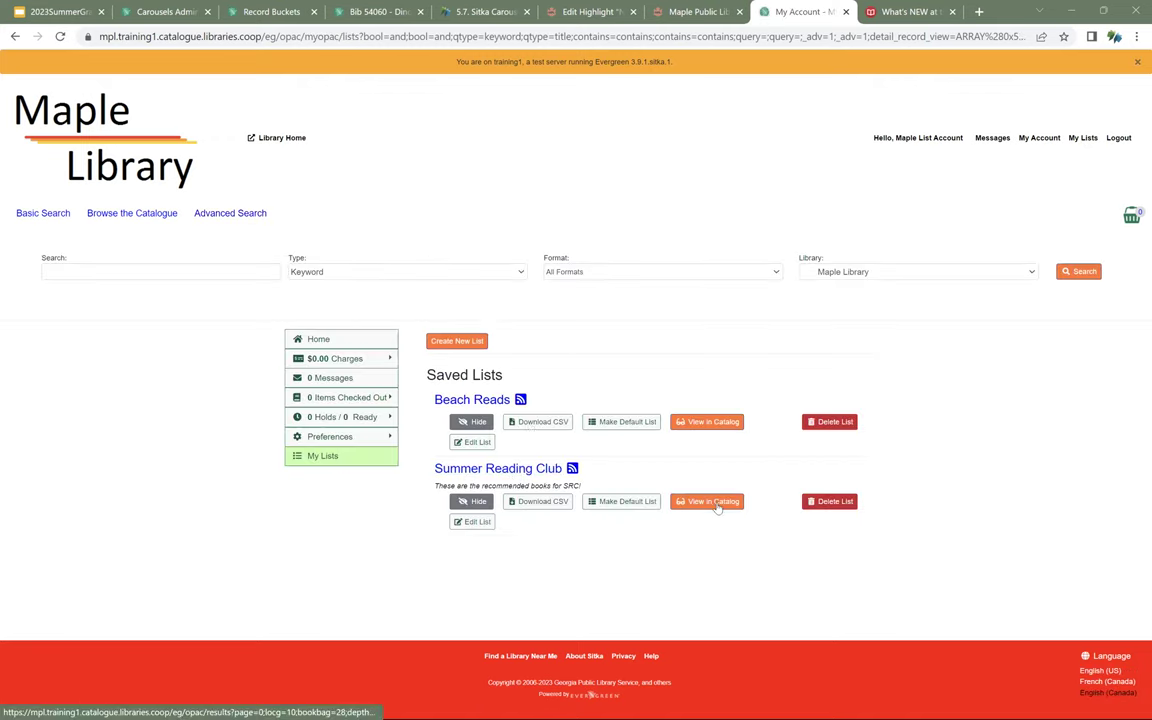
# - View the Summer Reading Club list (Dinosaurs, dinosaurs) in the catalogue and select its description
pyautogui.click(712, 502)
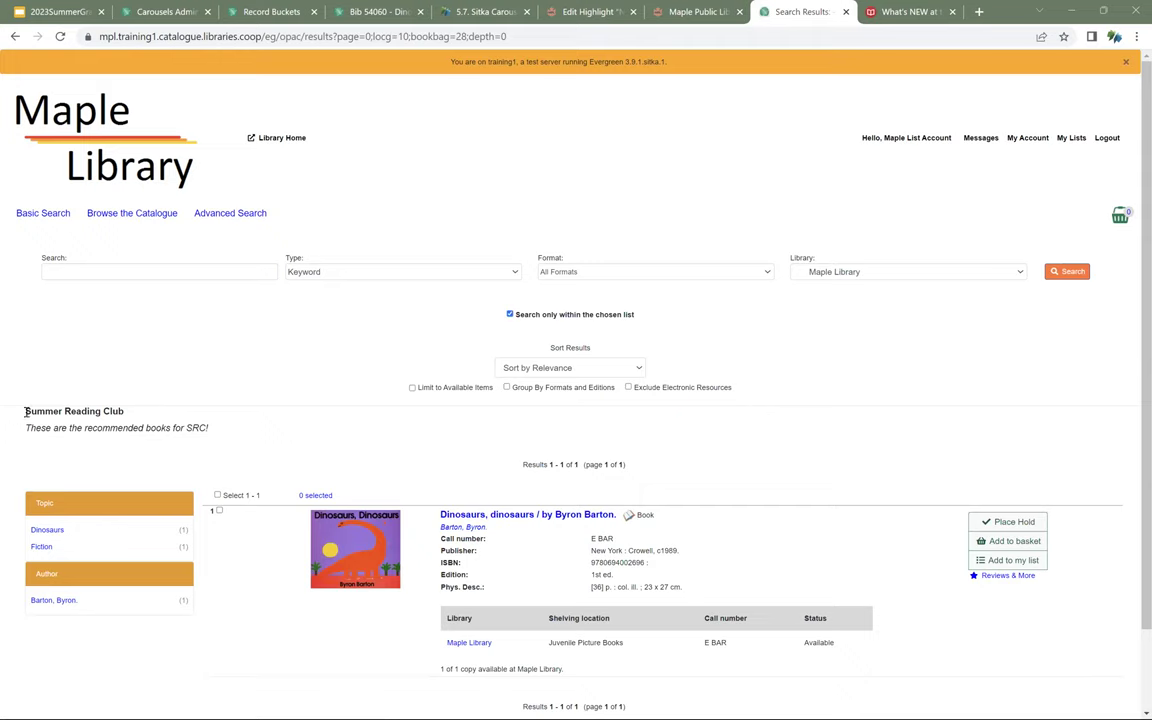
pyautogui.moveTo(26, 420); pyautogui.dragTo(206, 430)
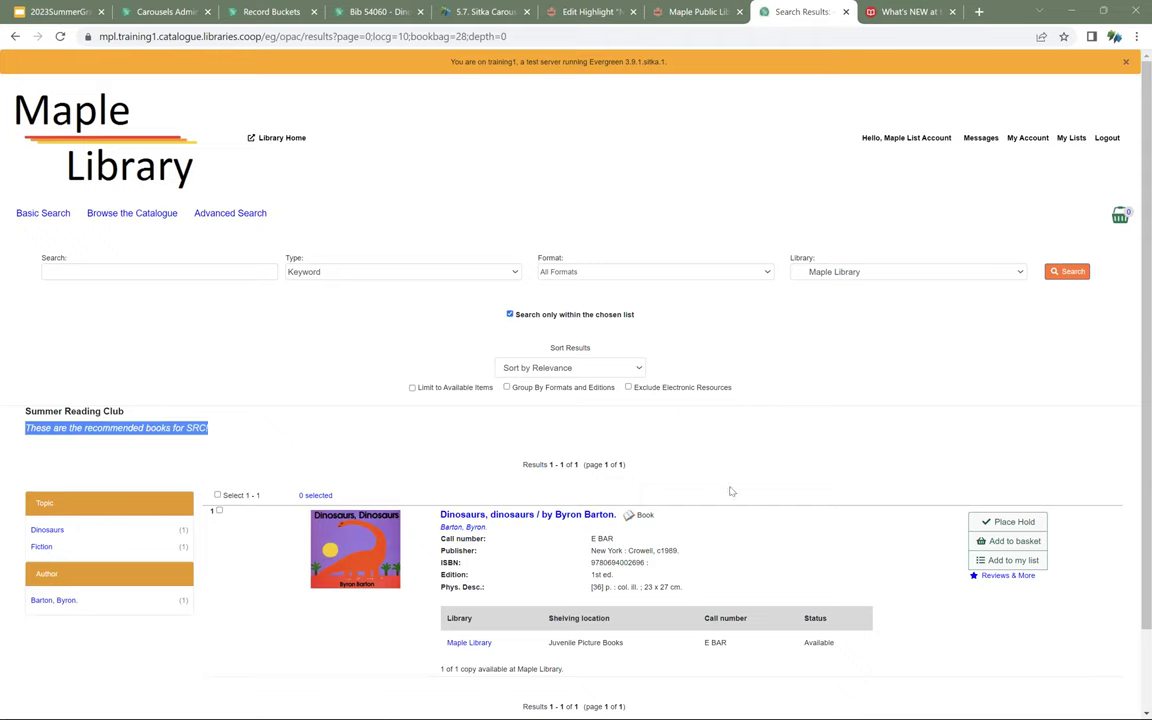
pyautogui.scroll(-2, 745, 515)
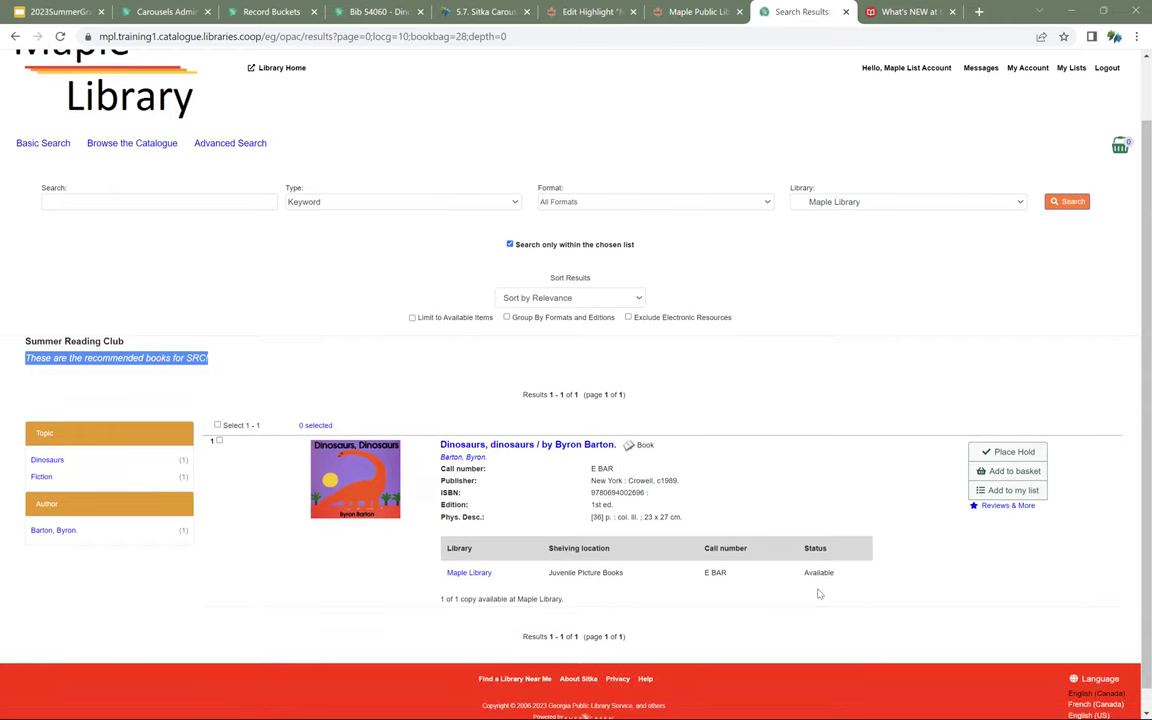
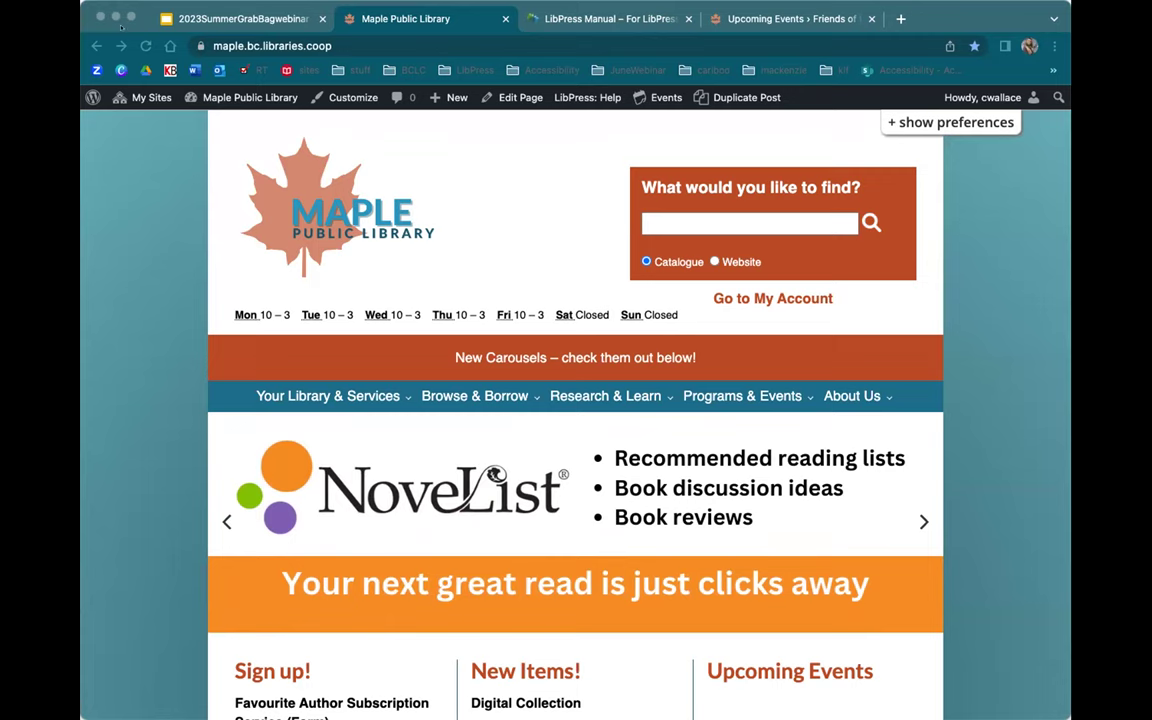
# - Advance the homepage carousel two slides to the Journey Through Time summer reading banner and open it
pyautogui.click(136, 5)
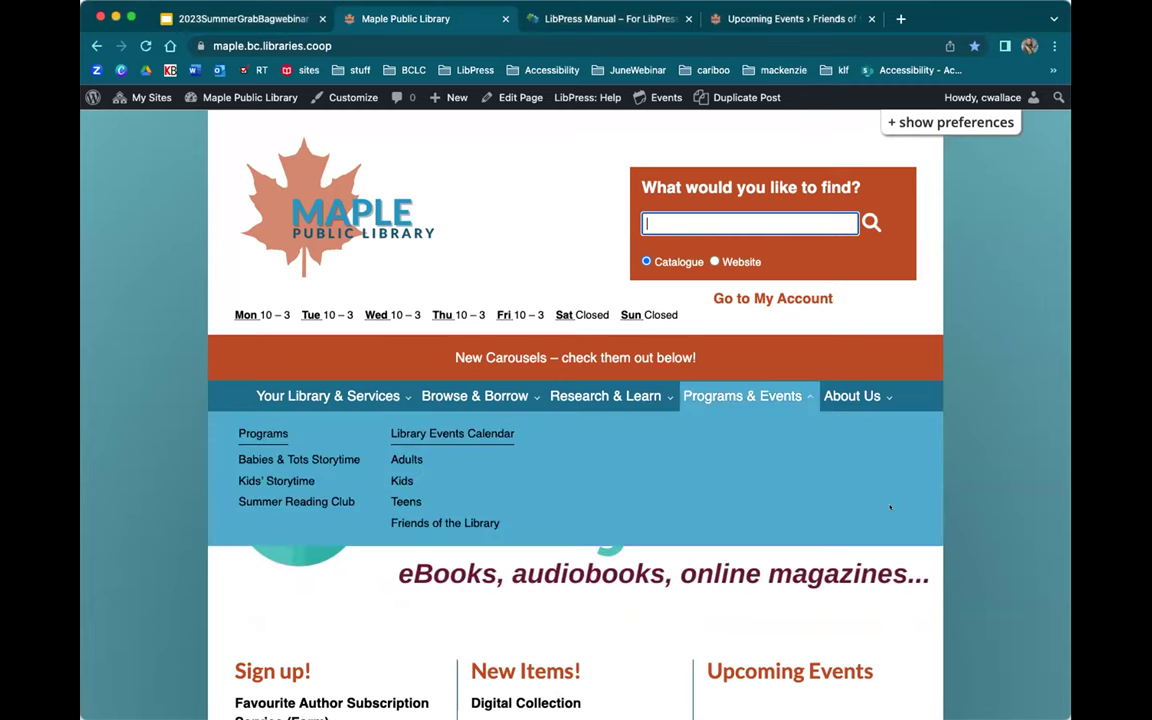
pyautogui.click(922, 522)
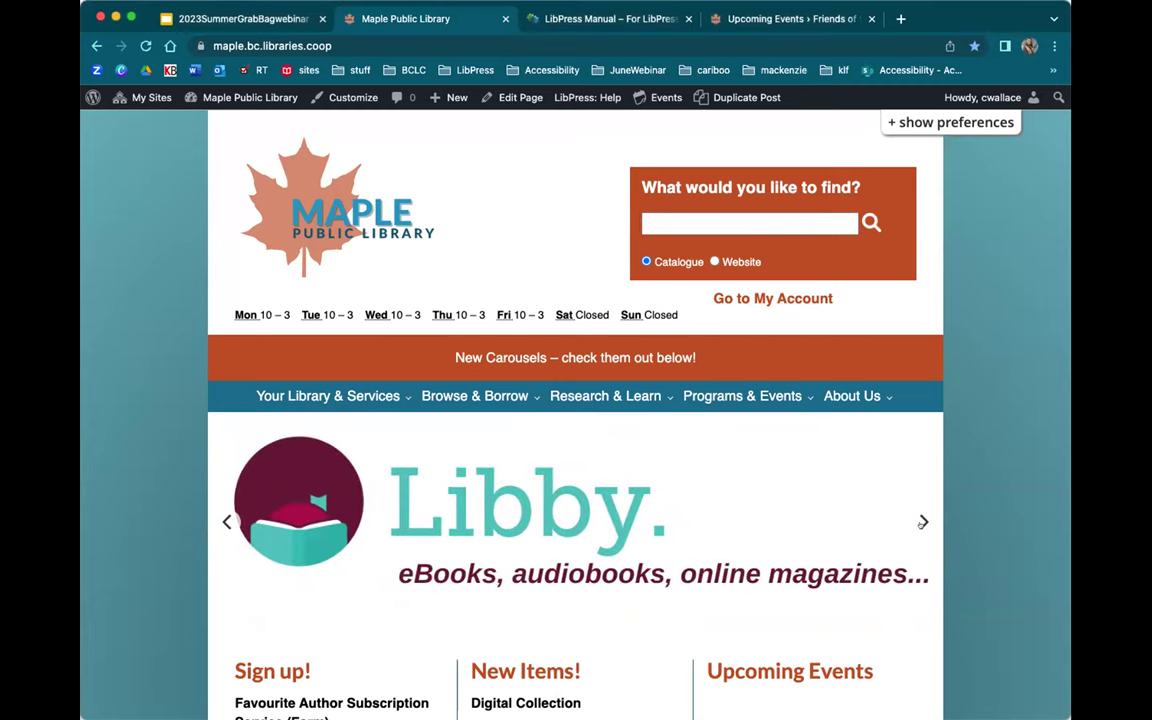
pyautogui.click(922, 522)
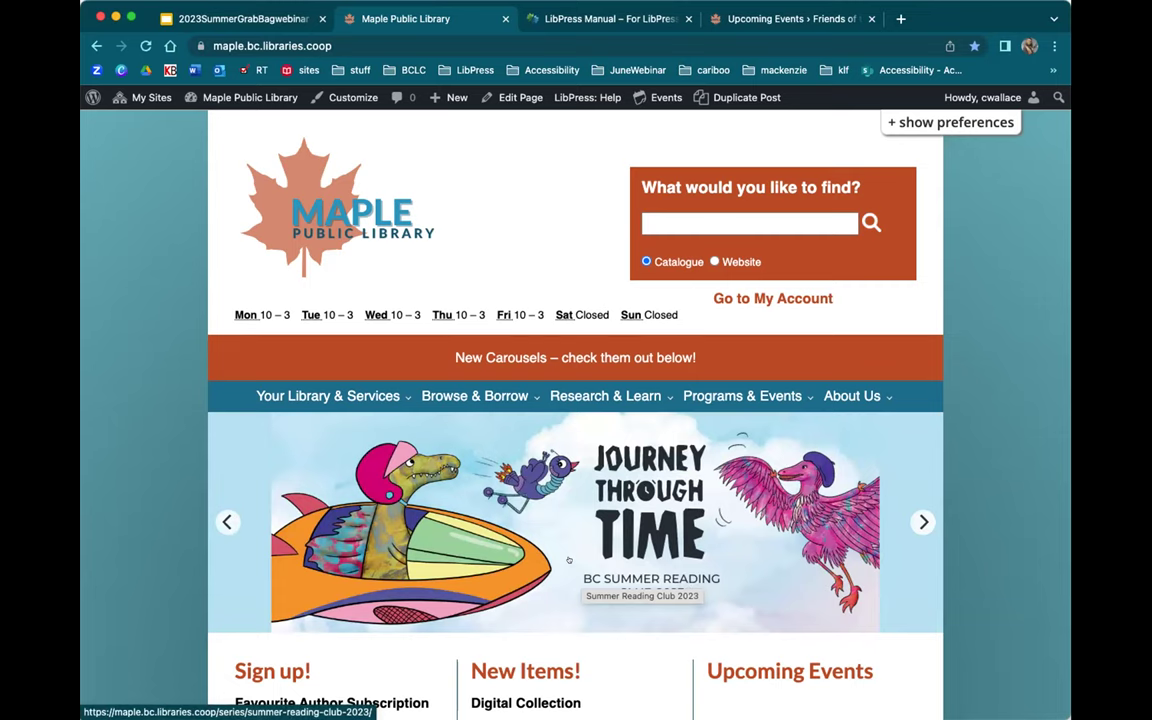
pyautogui.click(568, 561)
# - Scroll down the Summer Reading Club 2023 series page to its empty Upcoming events list
pyautogui.scroll(-3, 621, 535)
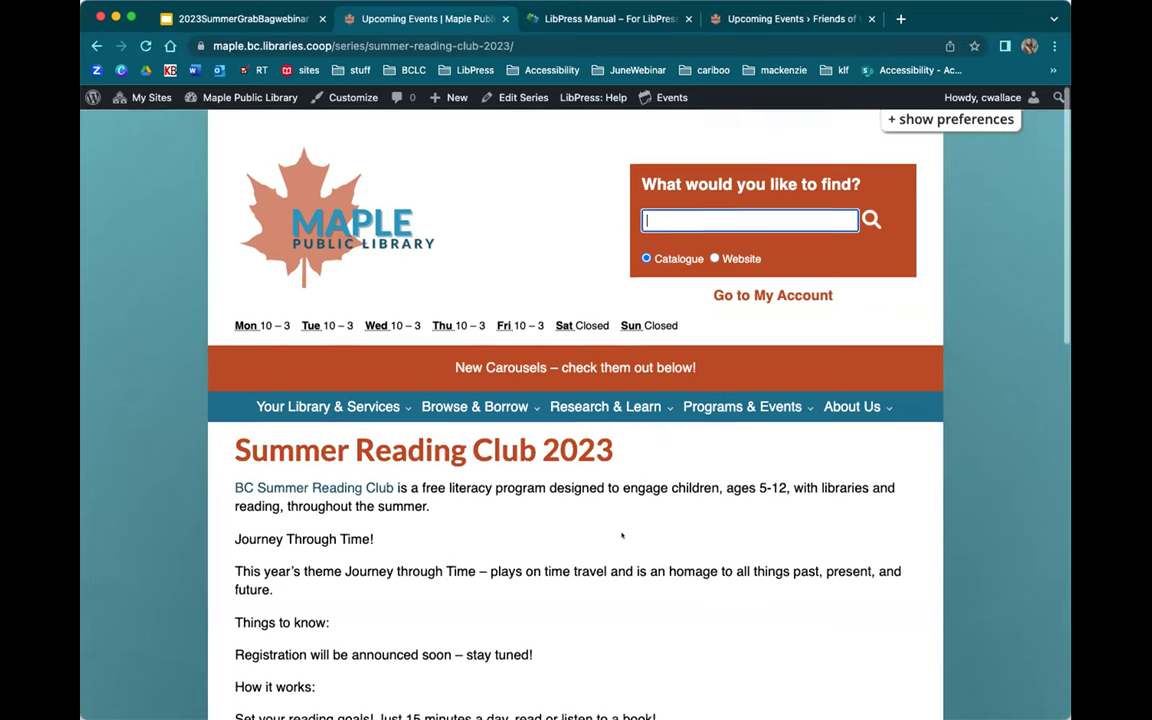
pyautogui.scroll(-5, 621, 535)
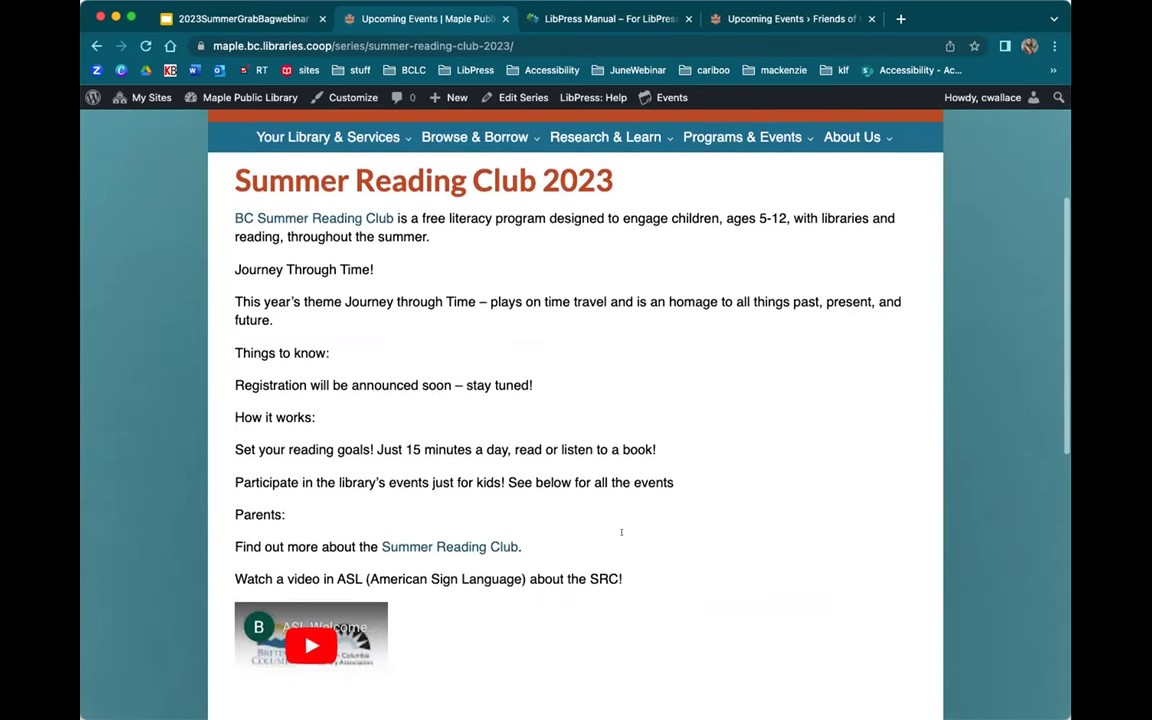
pyautogui.scroll(4, 621, 533)
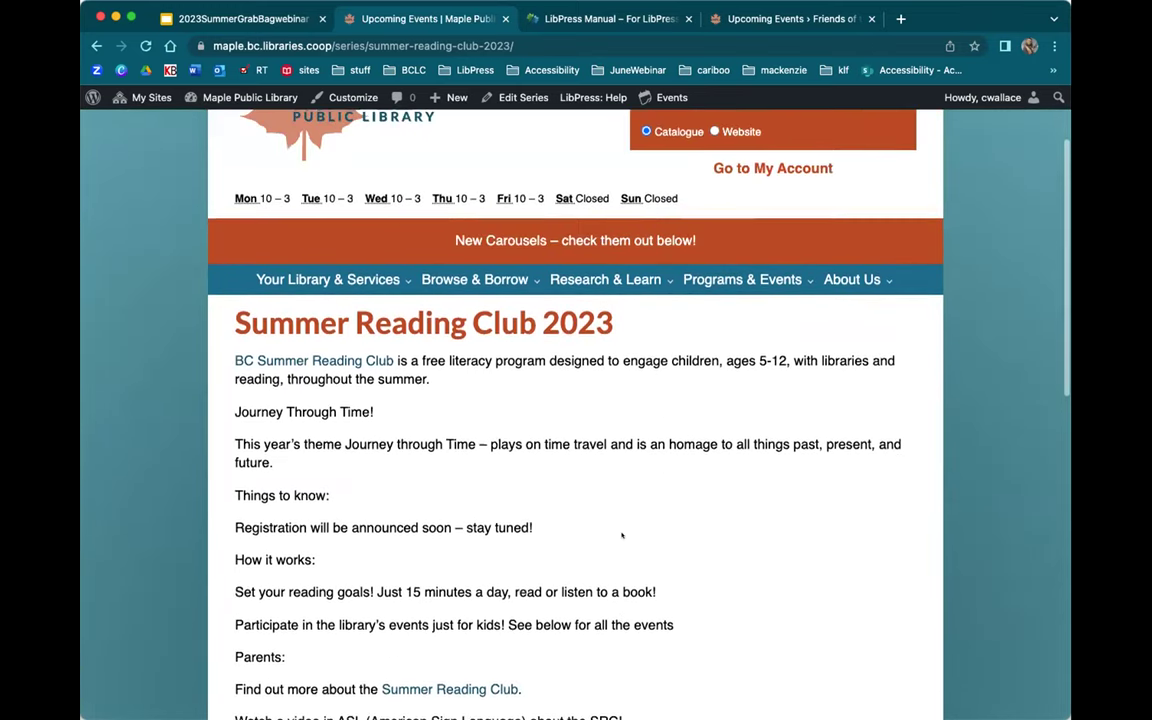
pyautogui.scroll(-1, 621, 535)
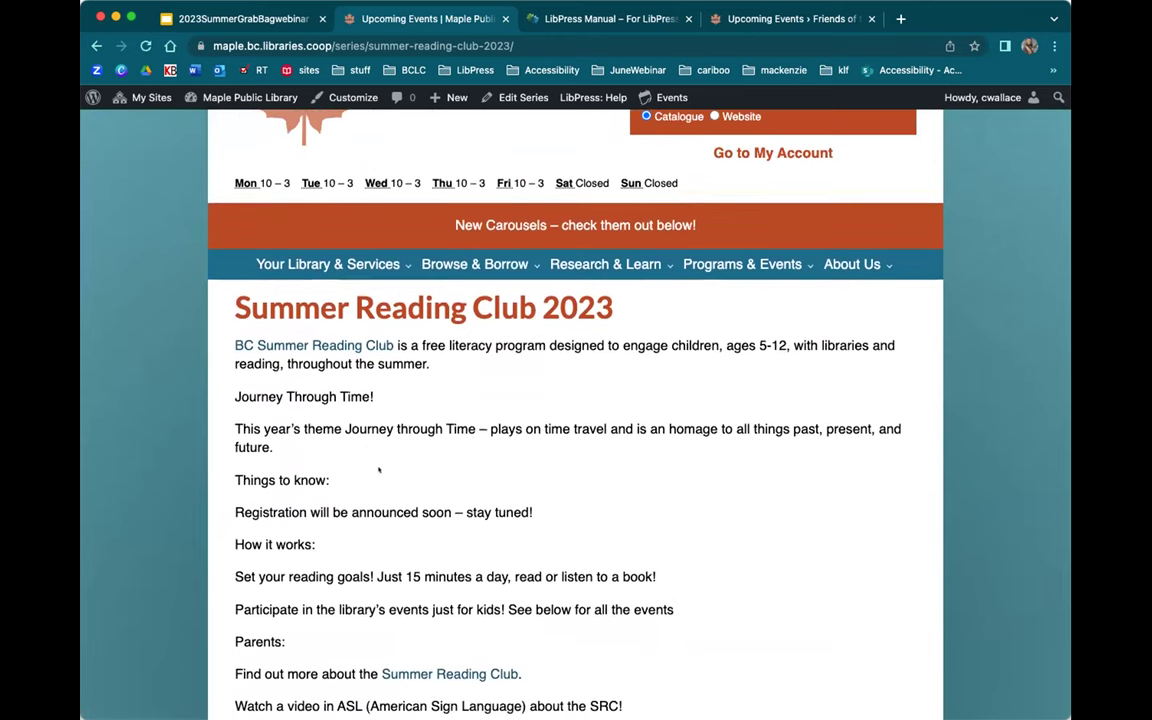
pyautogui.scroll(4, 400, 480)
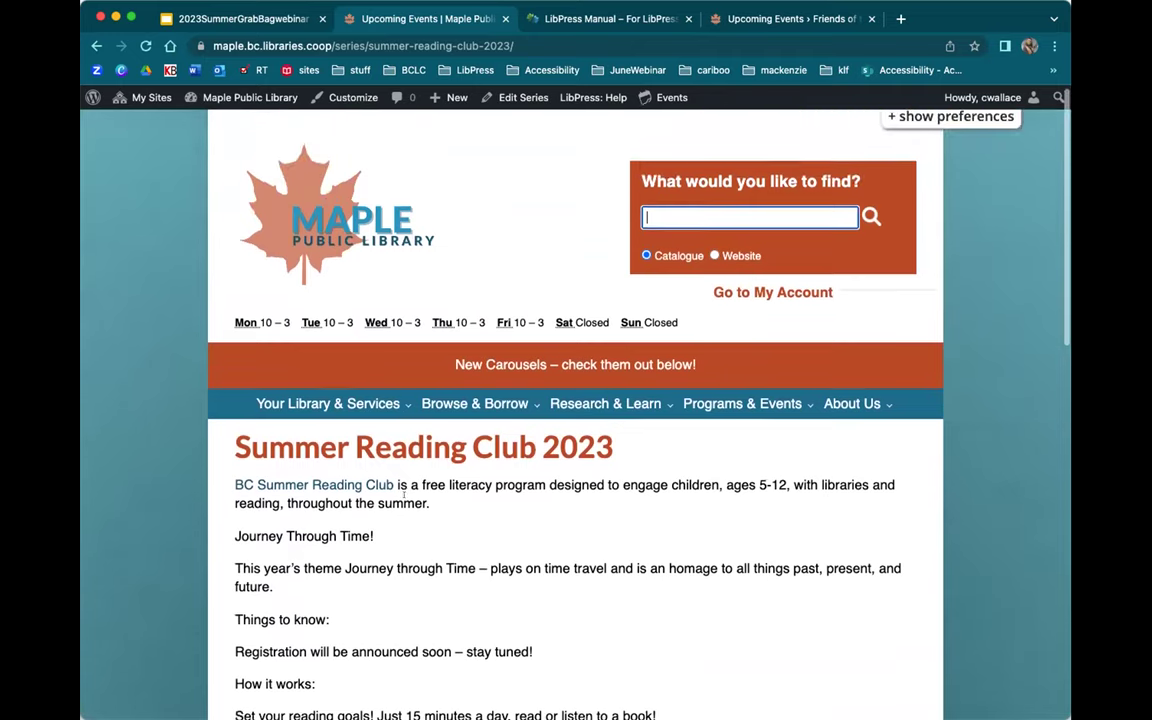
pyautogui.scroll(-2, 458, 470)
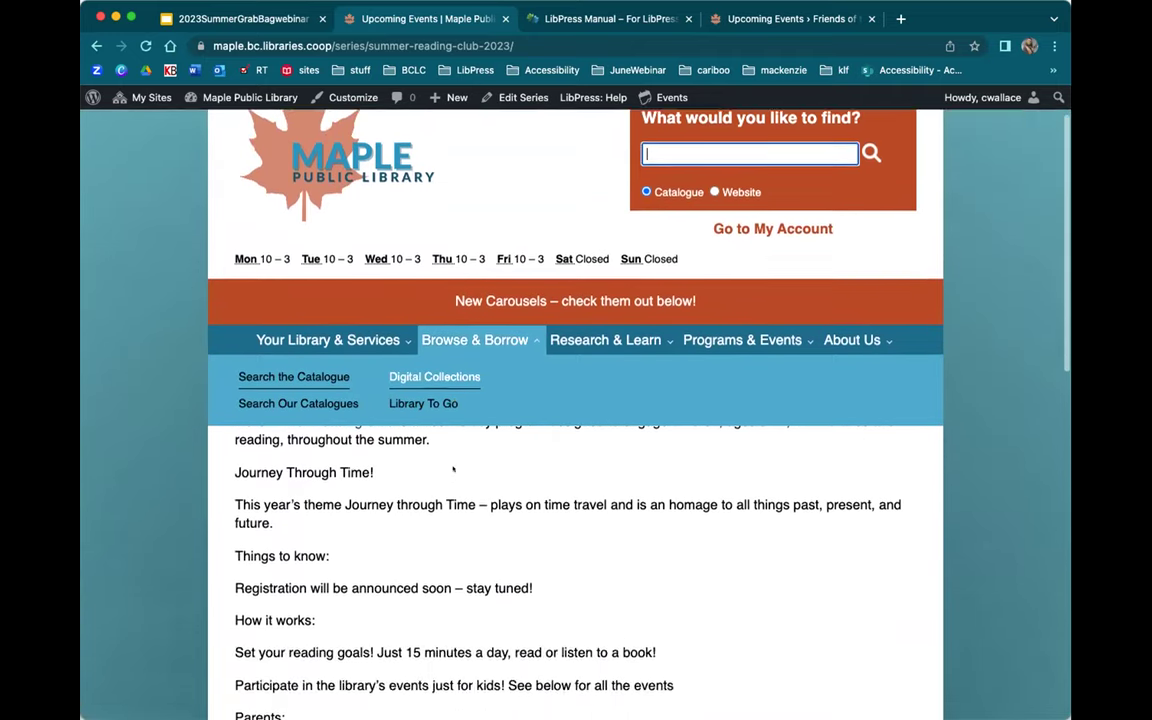
pyautogui.scroll(2, 458, 470)
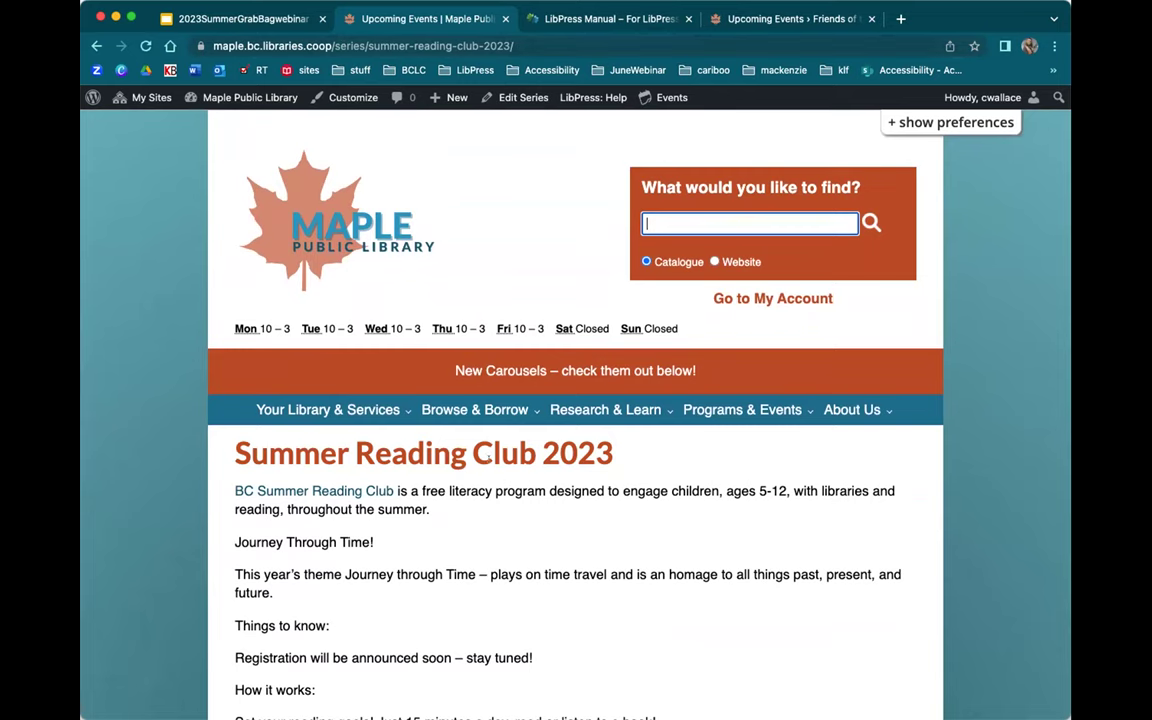
pyautogui.scroll(-5, 540, 470)
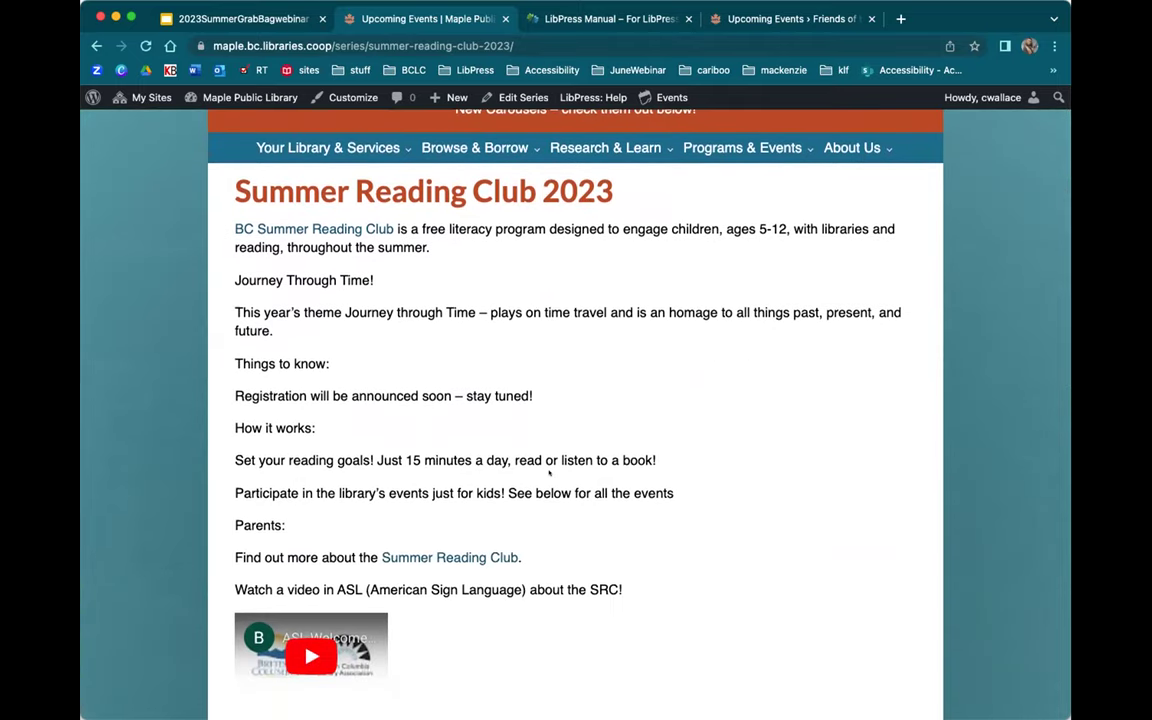
pyautogui.scroll(-1, 560, 413)
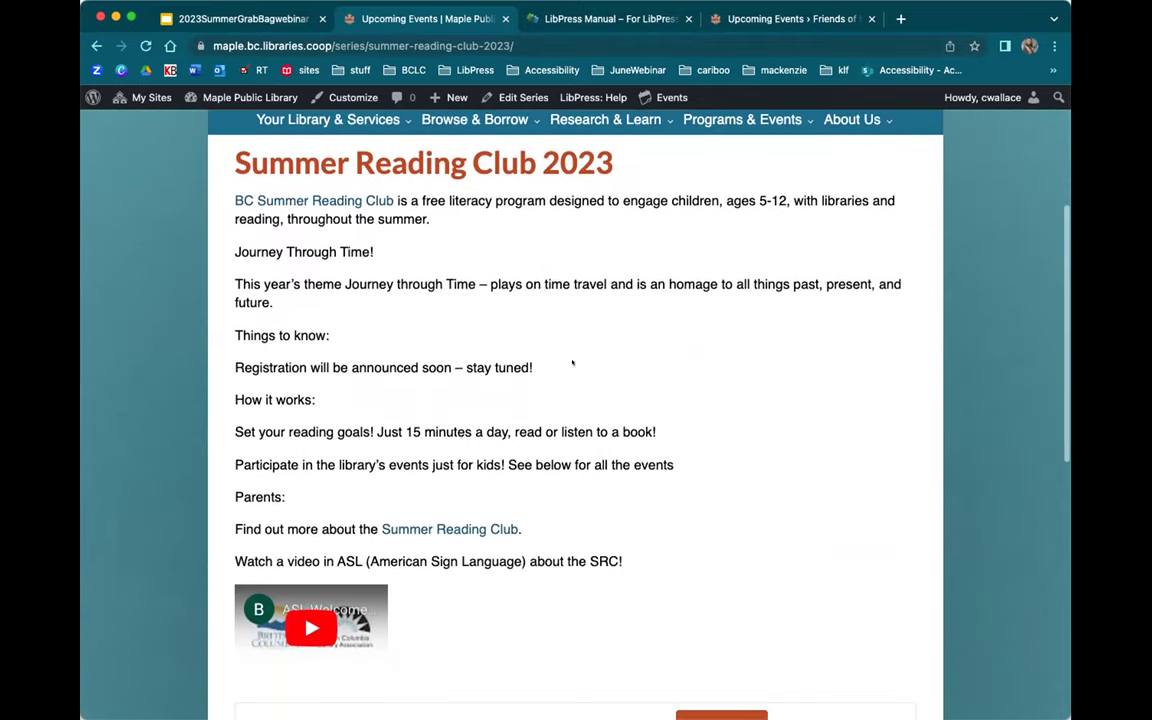
pyautogui.scroll(-2, 514, 410)
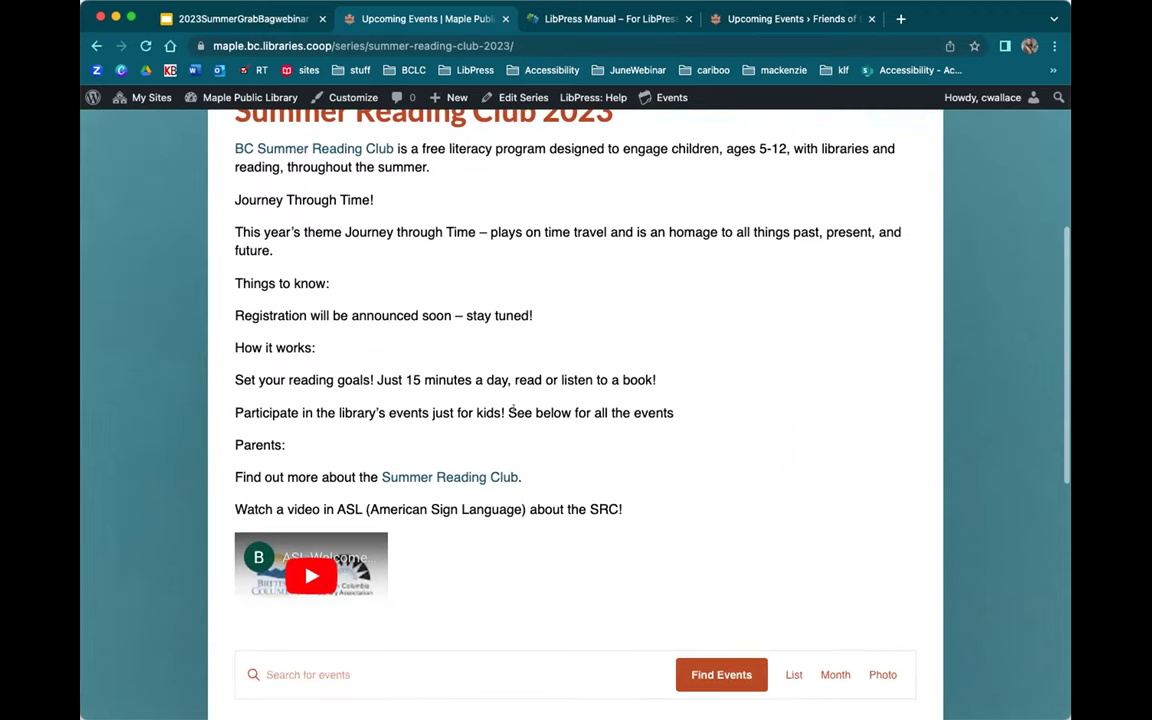
pyautogui.scroll(1, 526, 303)
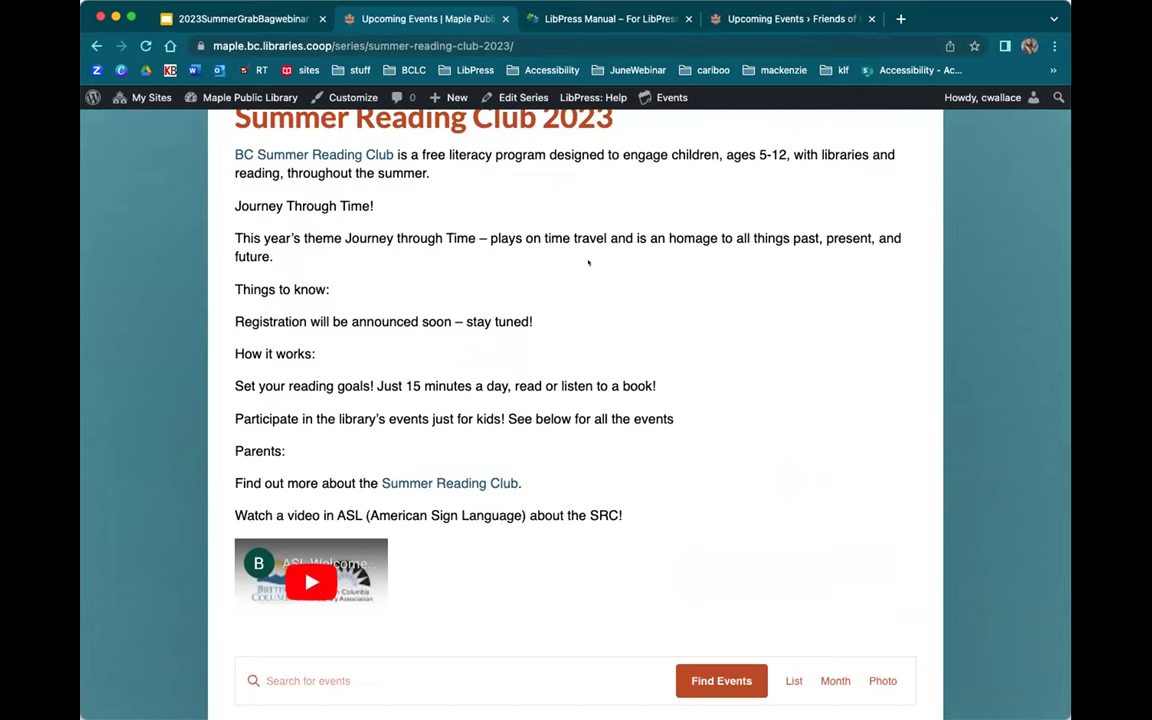
pyautogui.scroll(-2, 440, 250)
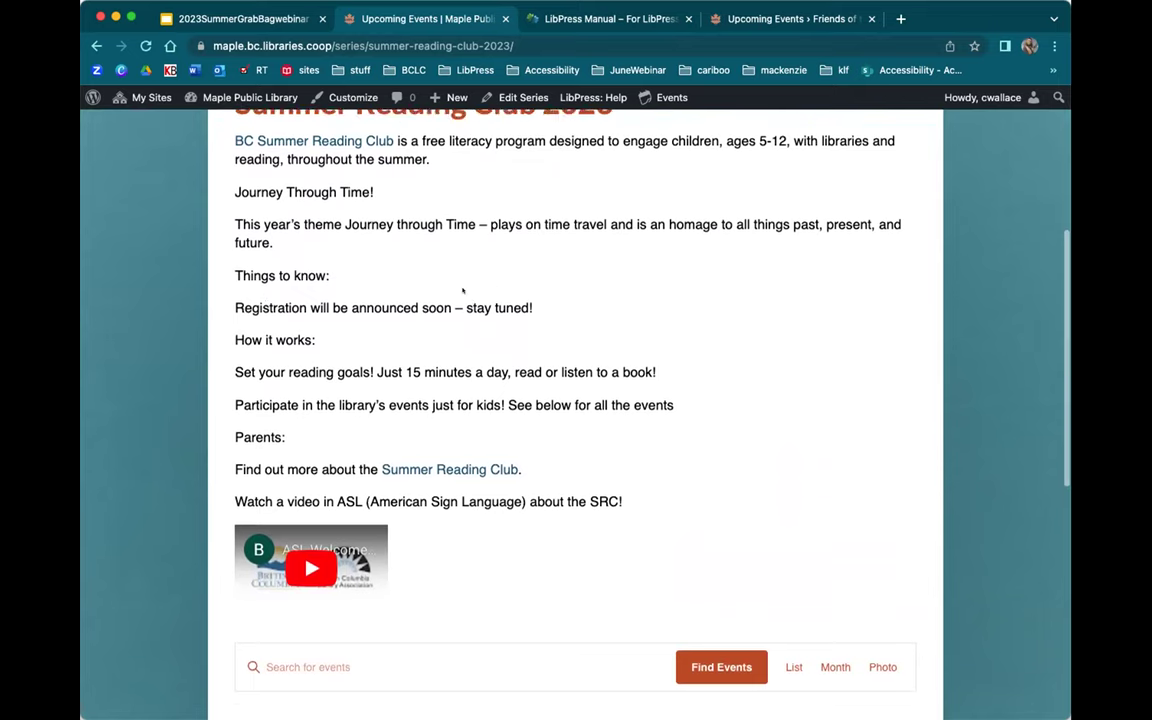
pyautogui.scroll(-4, 461, 286)
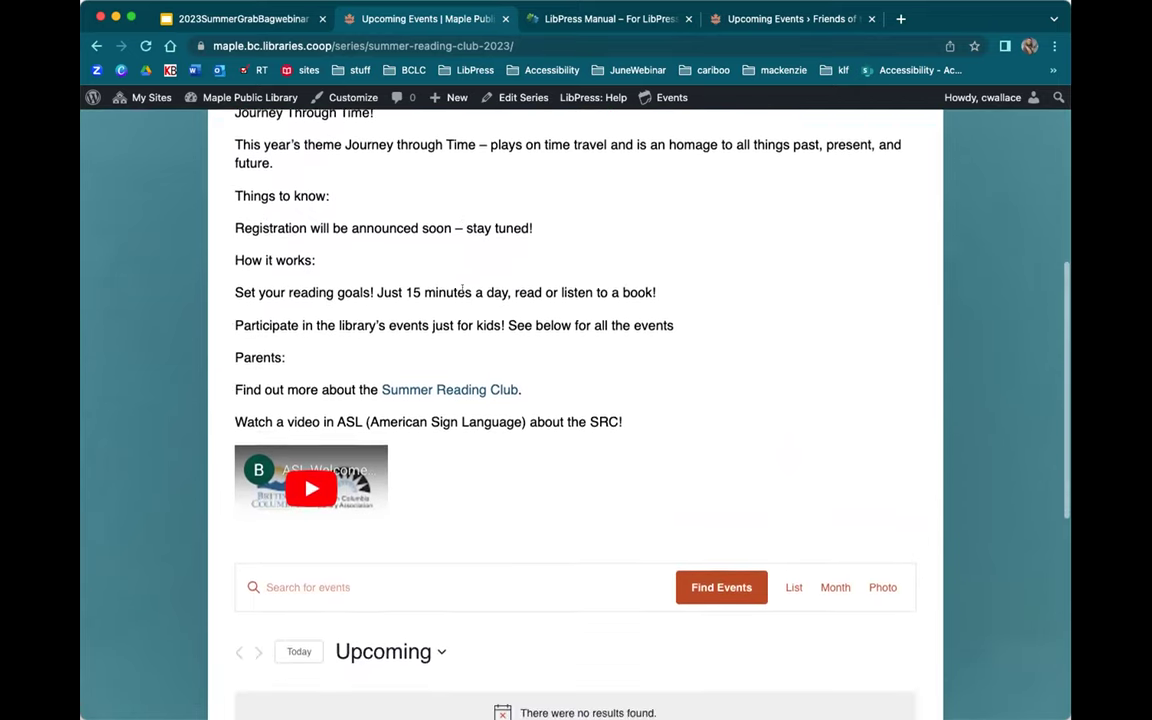
pyautogui.scroll(-2, 462, 288)
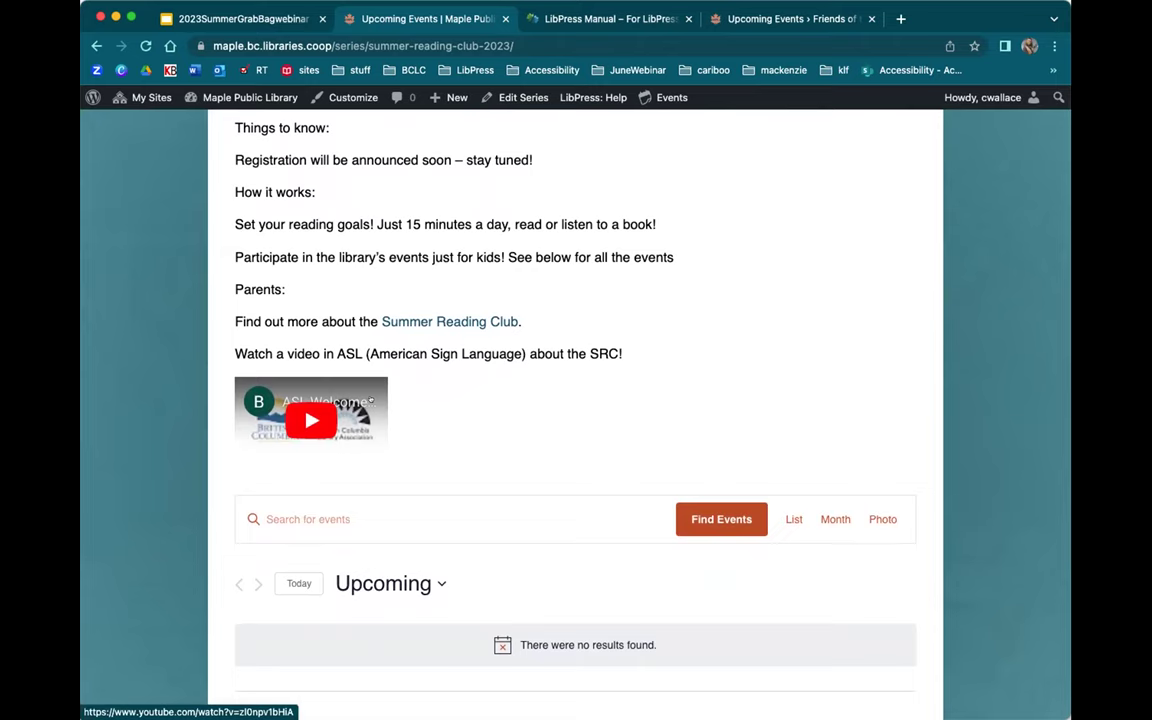
pyautogui.scroll(-1, 418, 306)
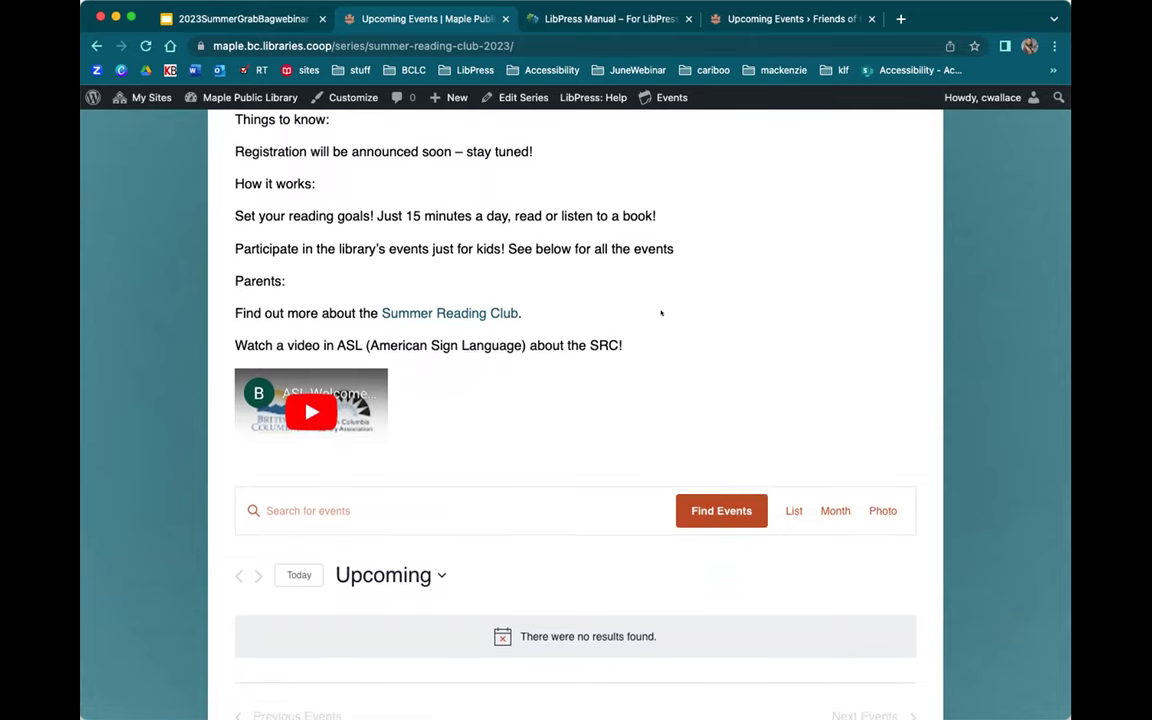
pyautogui.scroll(-3, 637, 272)
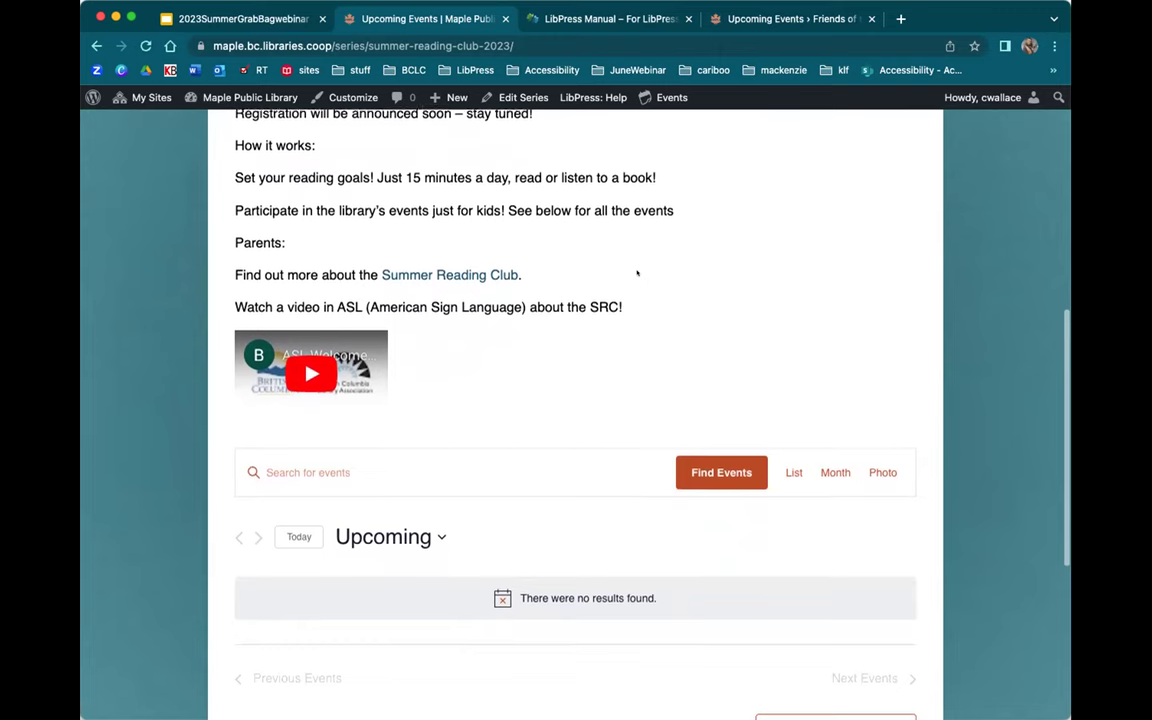
pyautogui.scroll(-2, 637, 272)
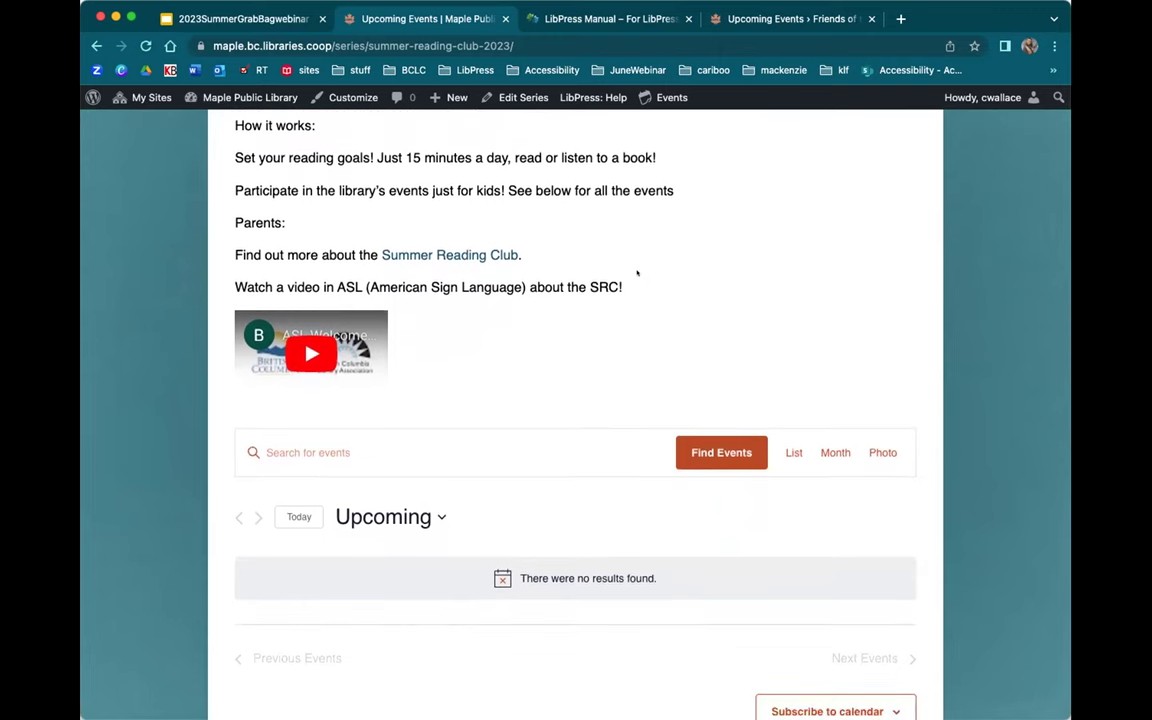
pyautogui.scroll(-2, 637, 272)
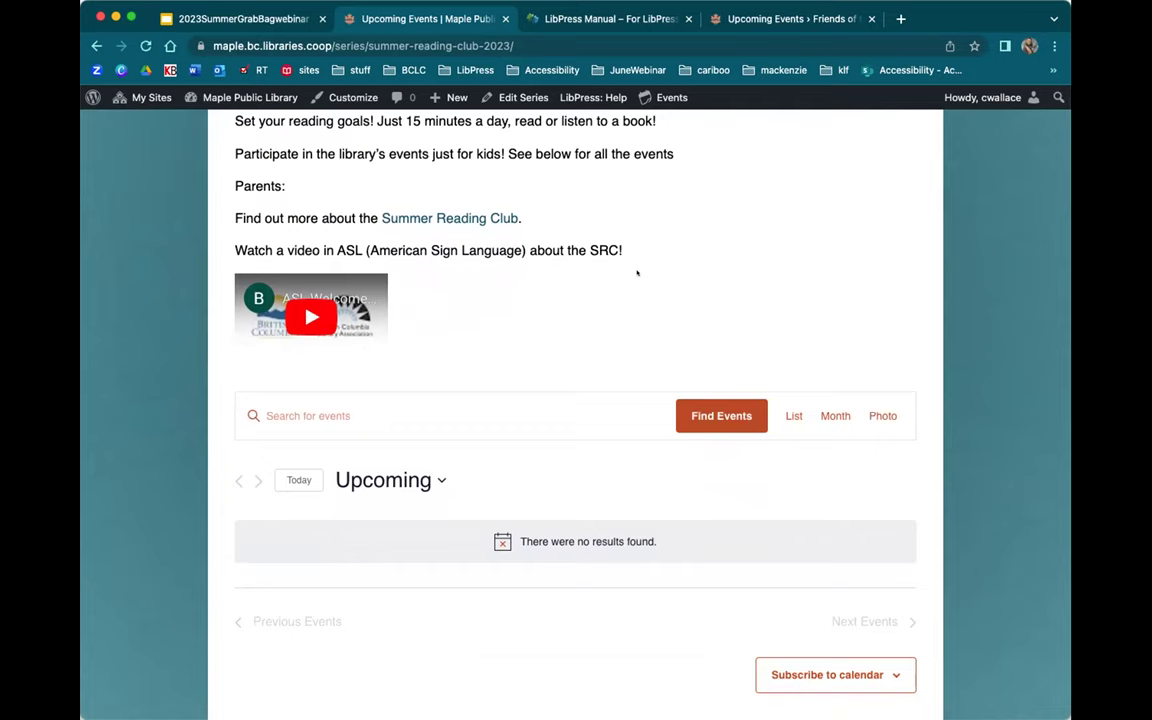
pyautogui.scroll(-1, 553, 336)
# - Review the series description, registration notice and ASL video, then choose Edit Series
pyautogui.scroll(2, 551, 338)
pyautogui.scroll(5, 551, 338)
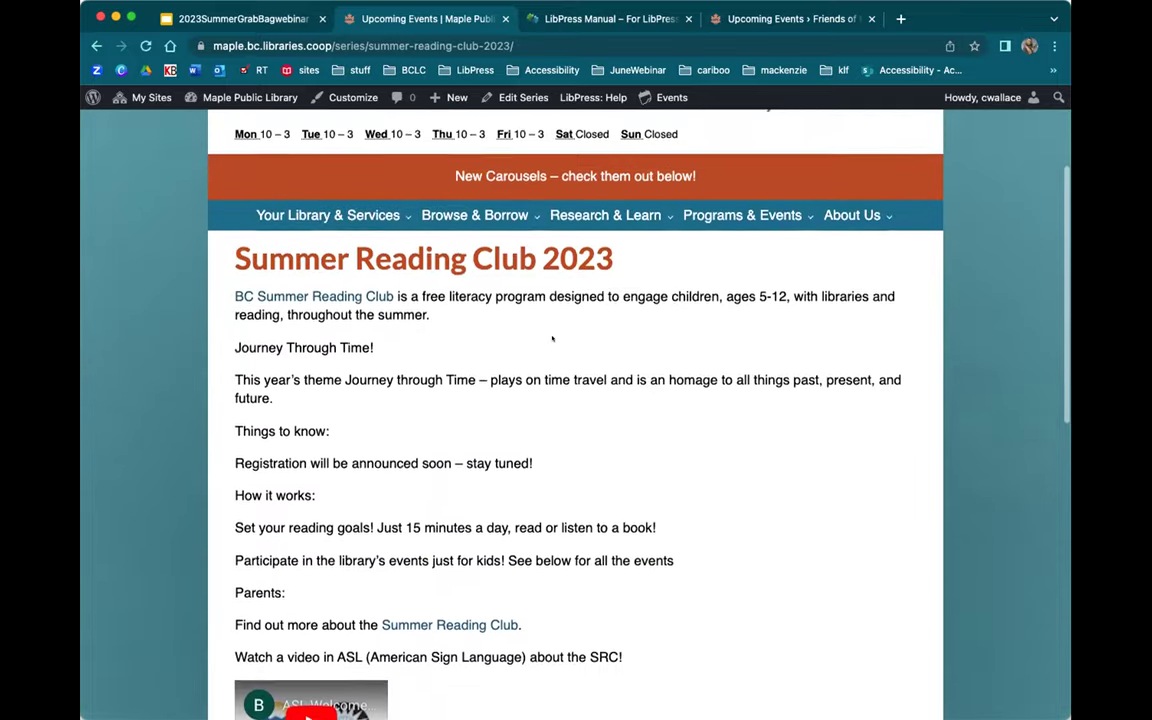
pyautogui.scroll(-3, 551, 338)
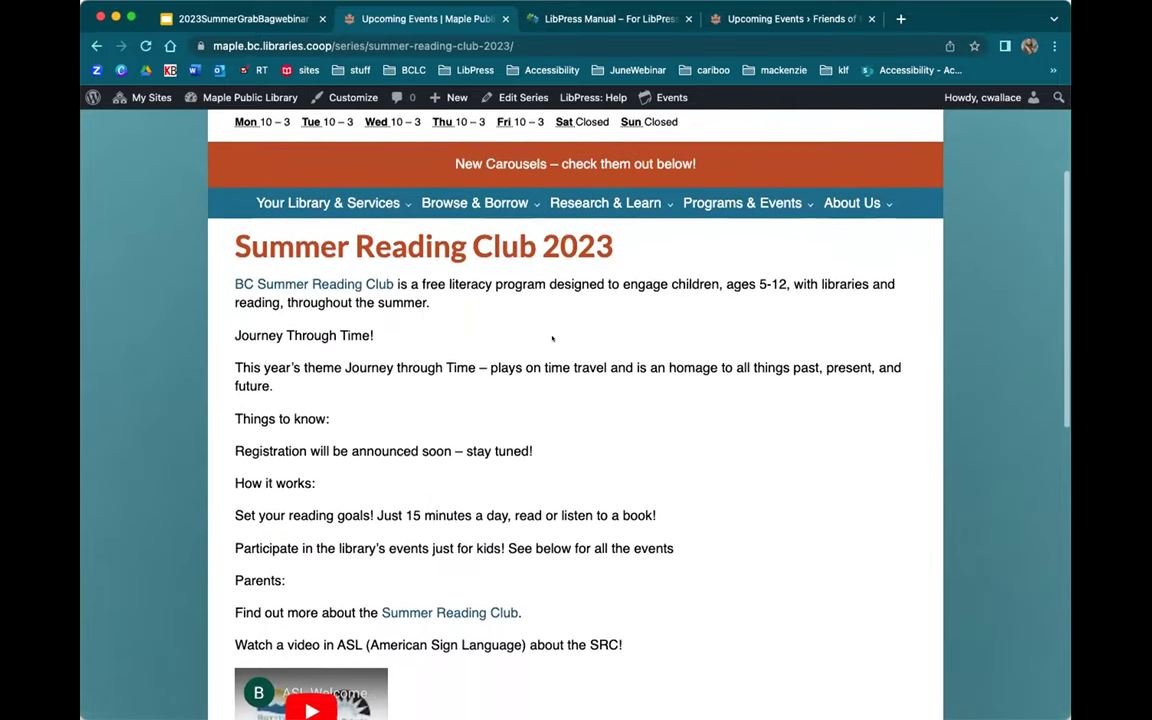
pyautogui.scroll(-5, 551, 338)
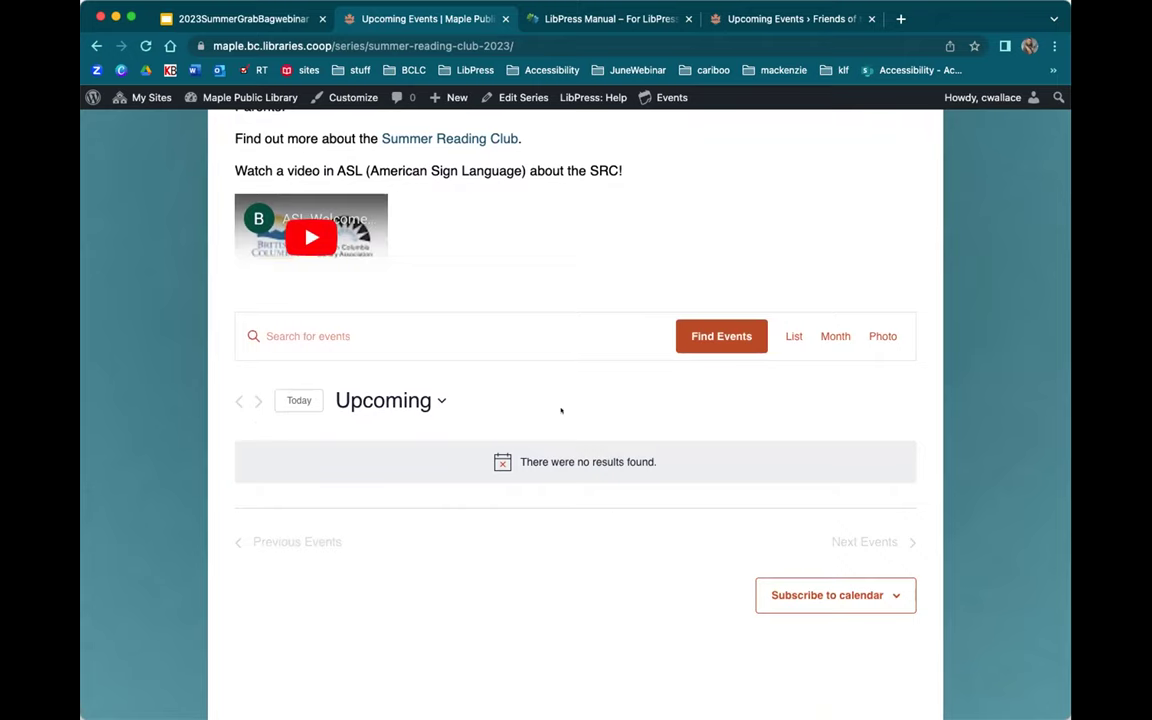
pyautogui.scroll(-1, 561, 410)
pyautogui.scroll(8, 561, 410)
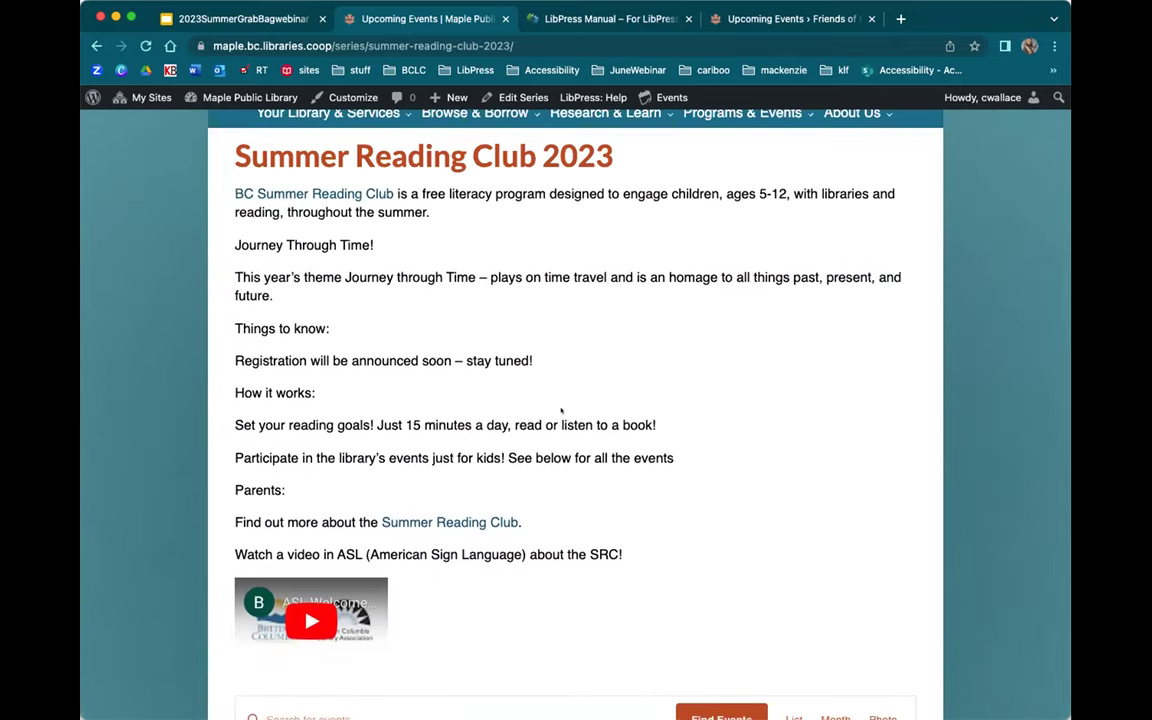
pyautogui.scroll(-4, 561, 410)
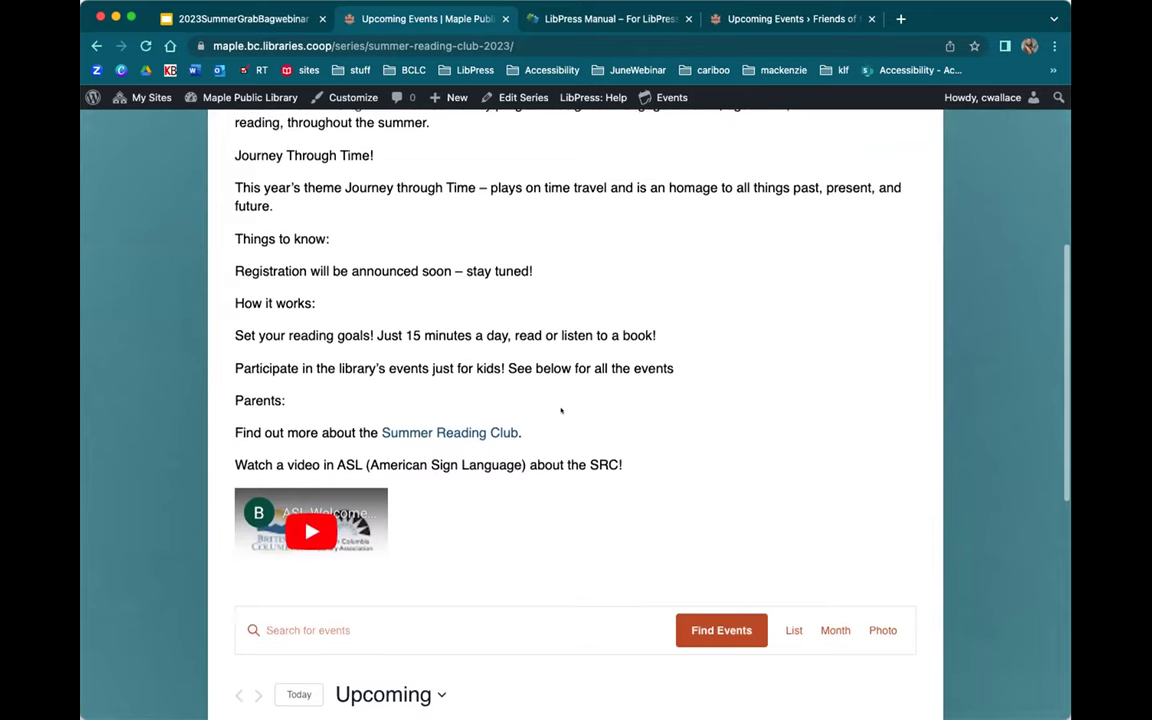
pyautogui.scroll(-2, 561, 410)
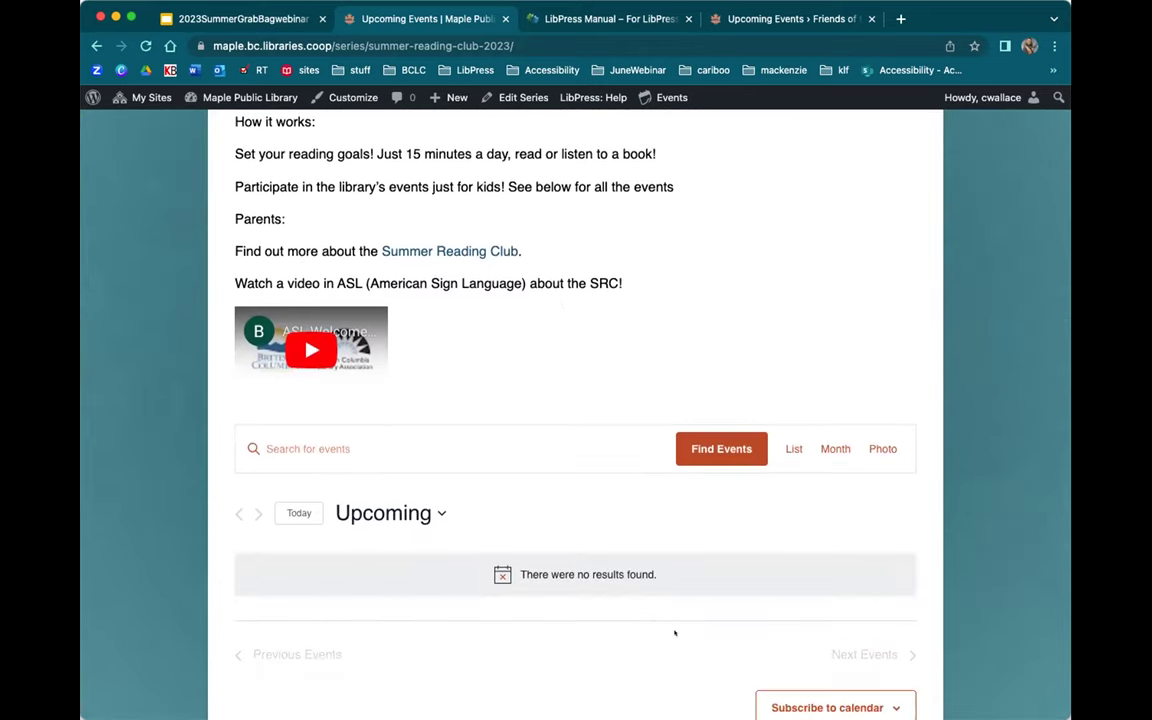
pyautogui.scroll(9, 561, 530)
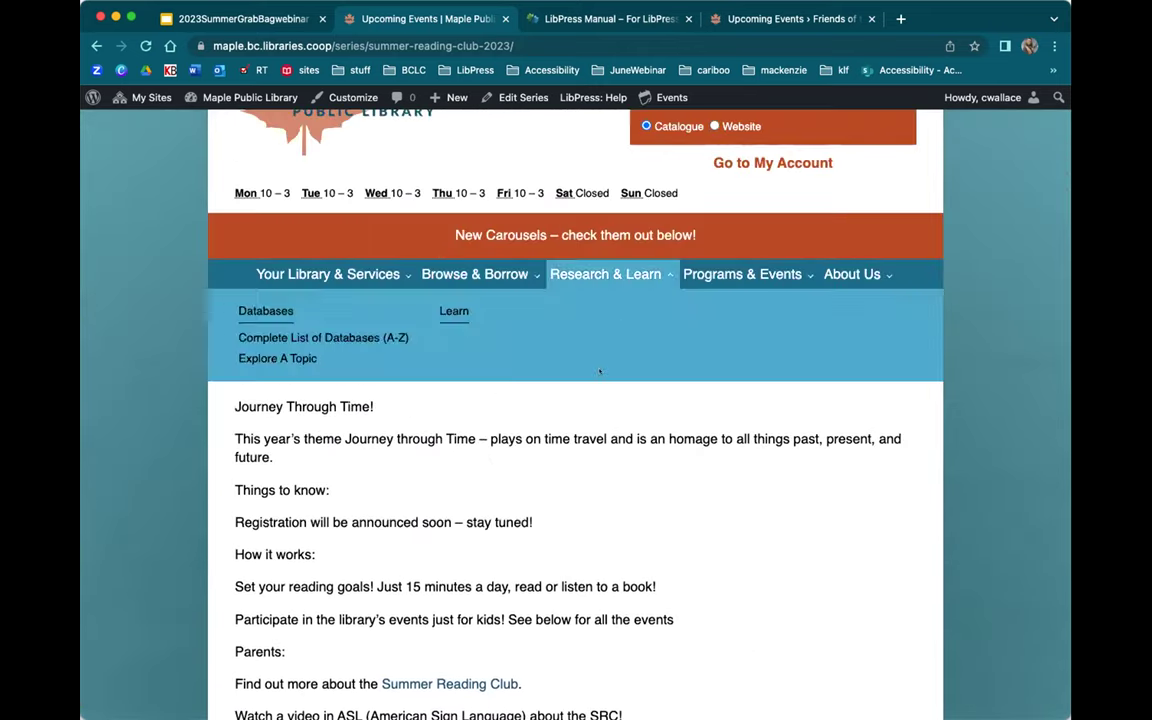
pyautogui.scroll(-1, 574, 511)
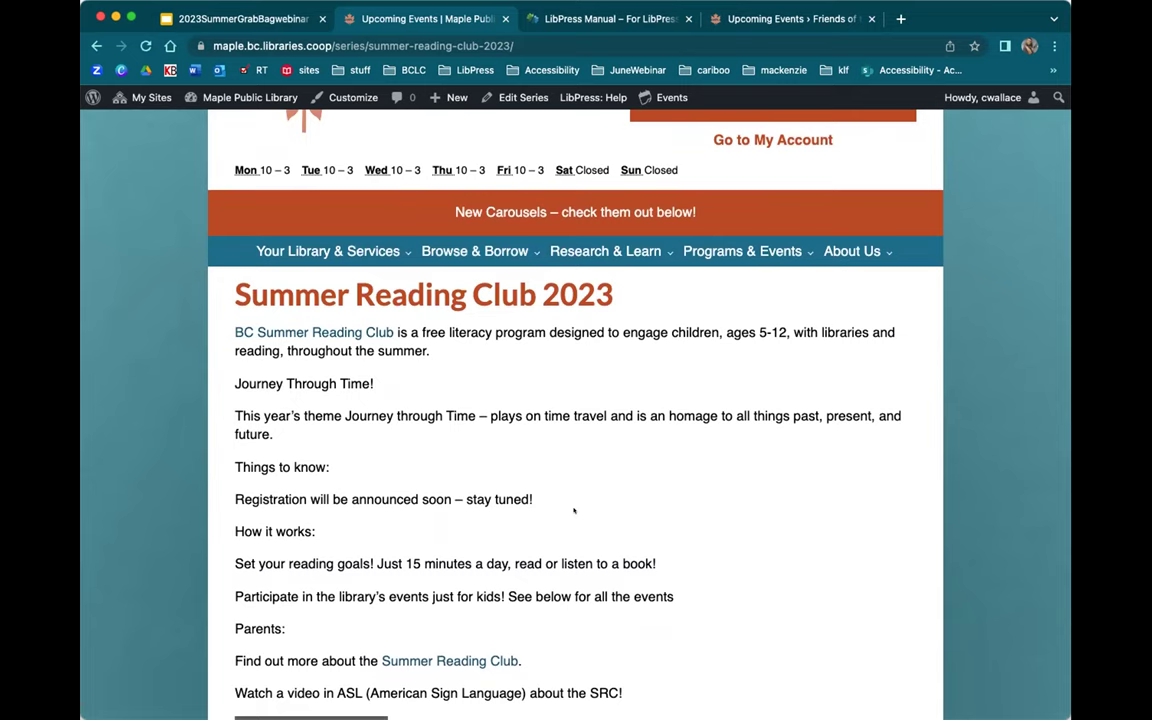
pyautogui.scroll(-1, 525, 467)
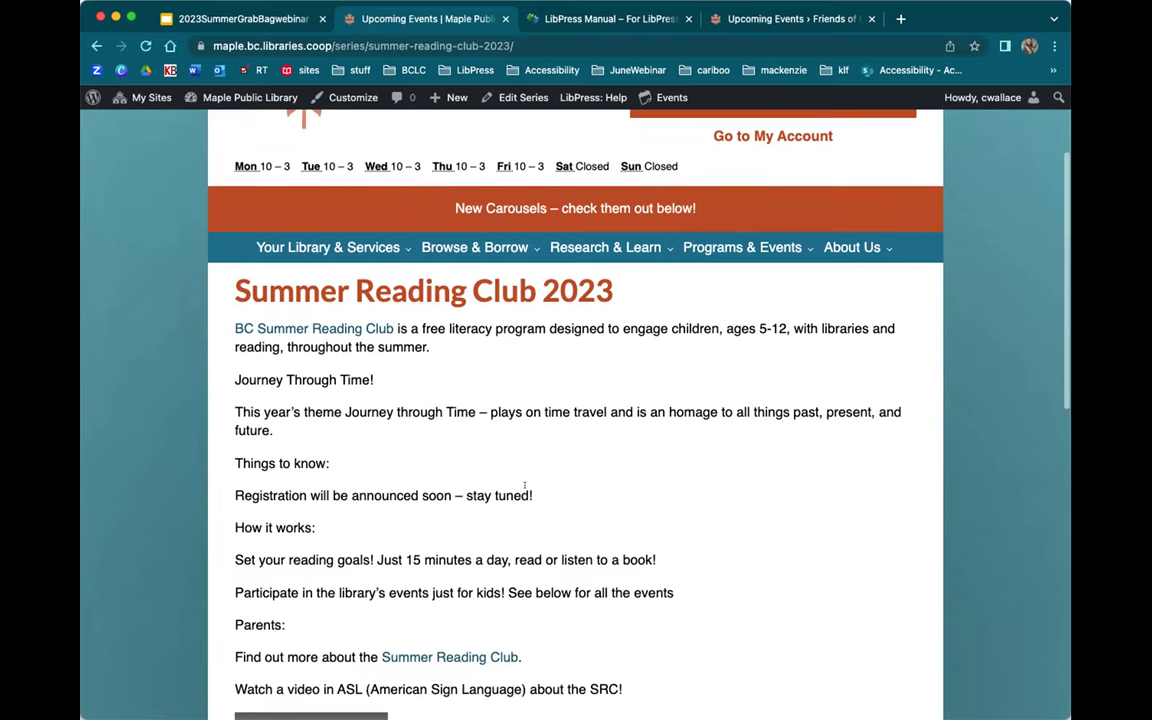
pyautogui.scroll(-2, 615, 462)
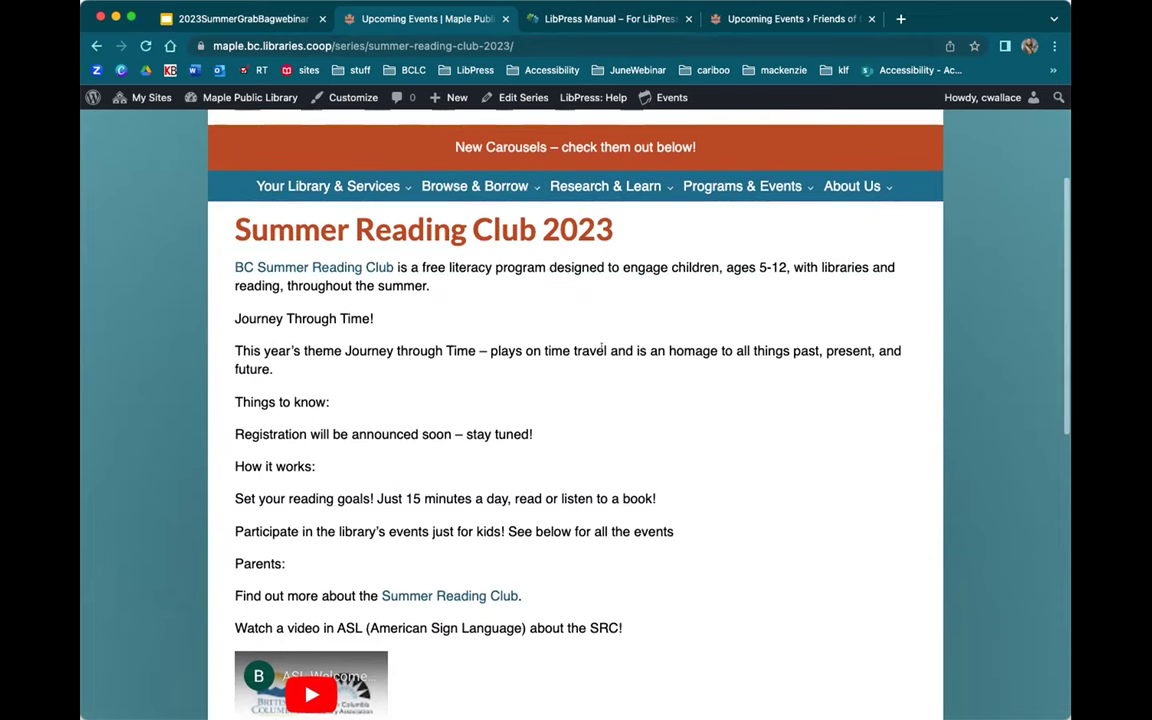
pyautogui.scroll(2, 601, 344)
pyautogui.scroll(-1, 601, 344)
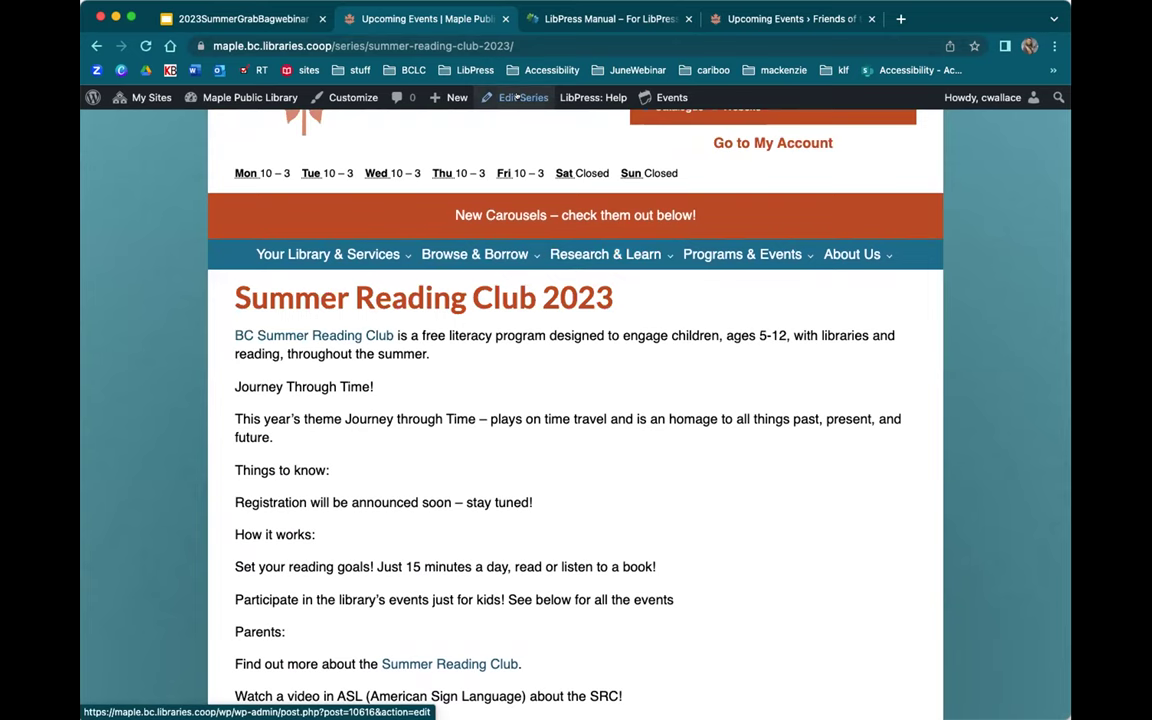
pyautogui.click(517, 97)
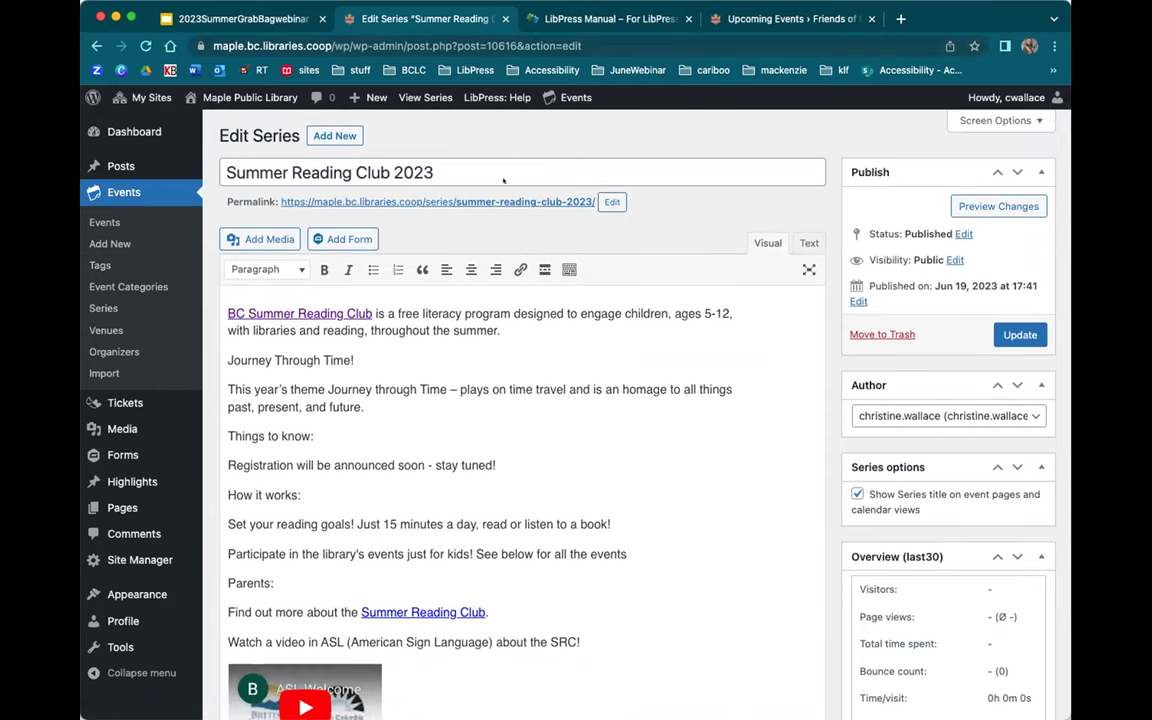
pyautogui.scroll(-2, 363, 506)
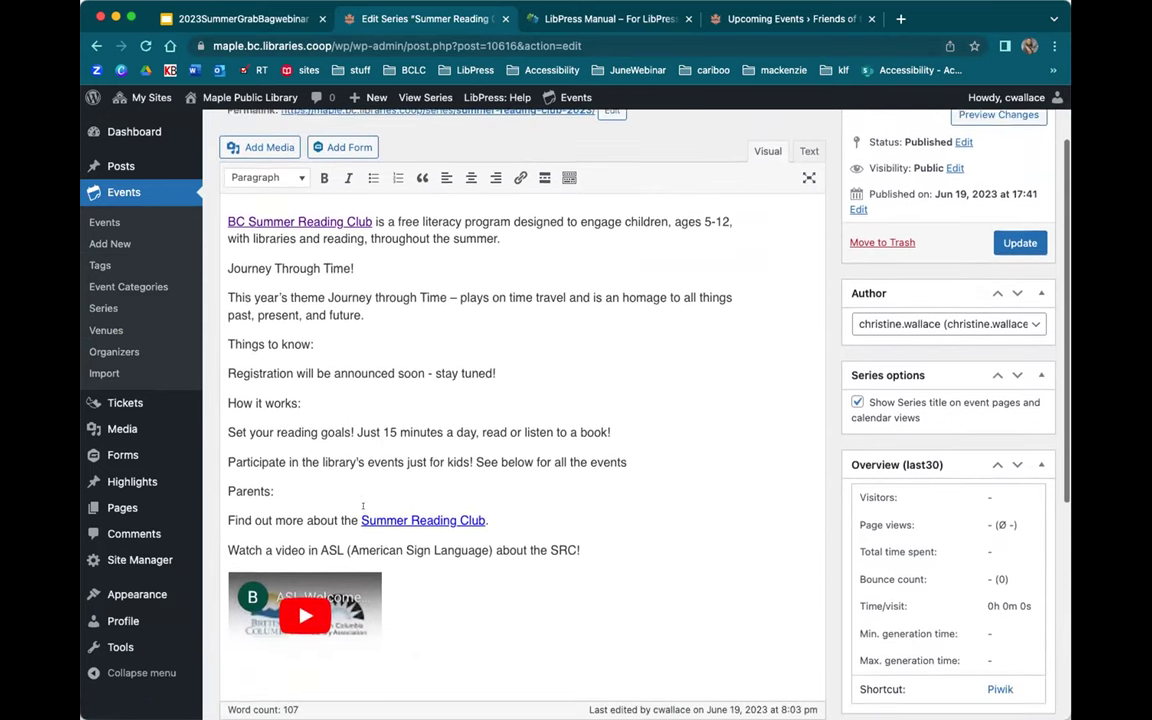
pyautogui.scroll(2, 363, 506)
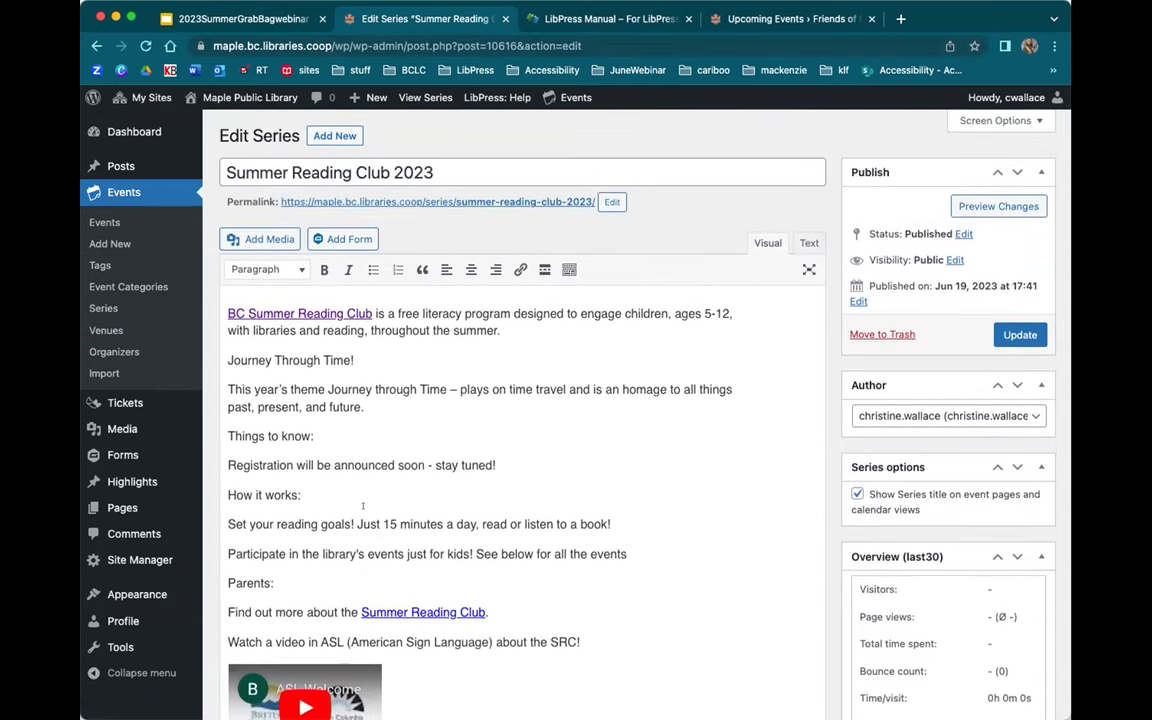
pyautogui.scroll(-1, 363, 506)
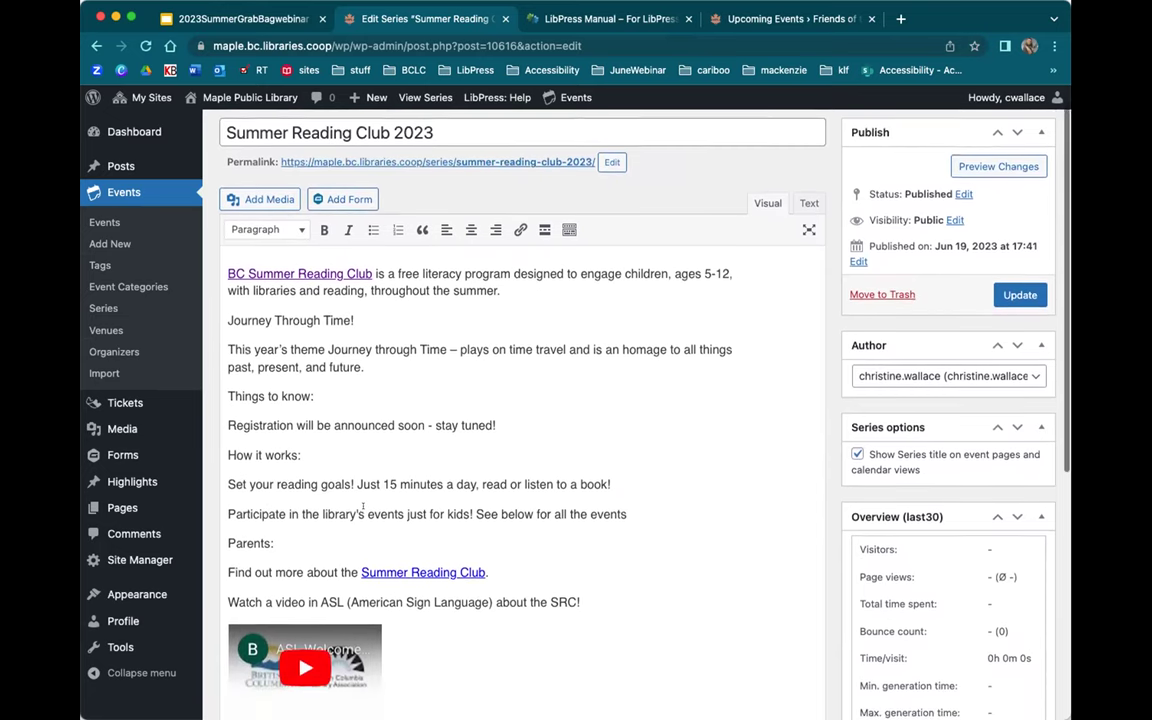
pyautogui.scroll(-6, 363, 506)
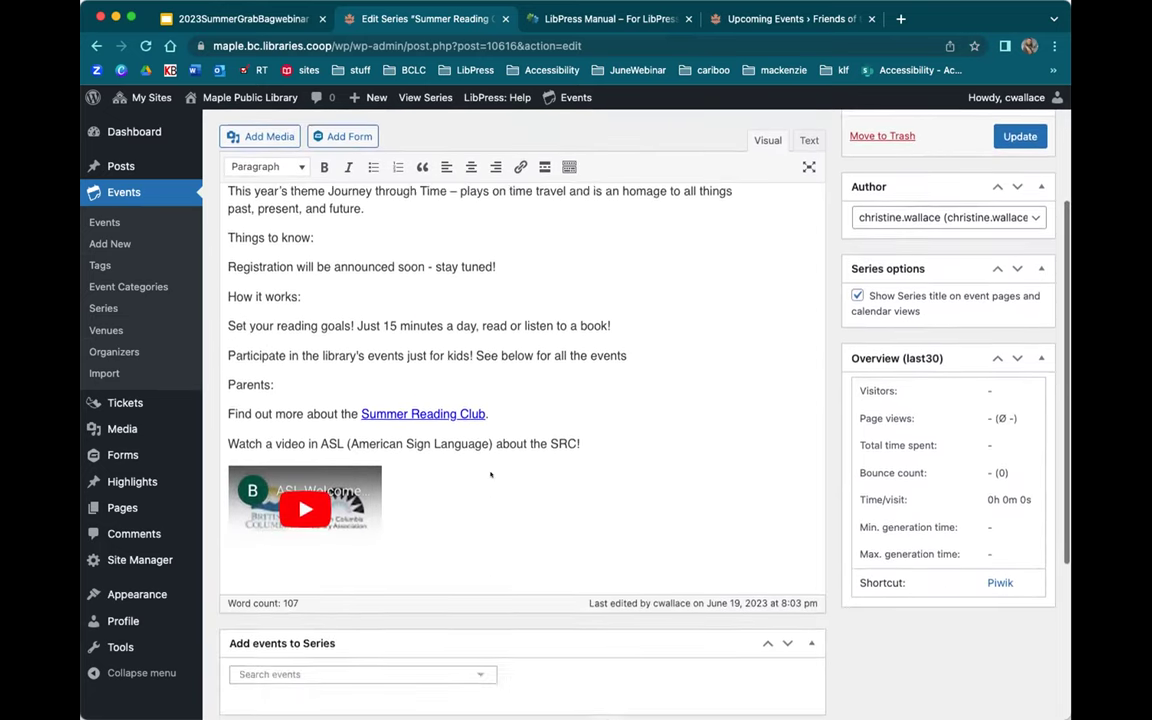
pyautogui.scroll(-1, 490, 473)
pyautogui.scroll(5, 490, 475)
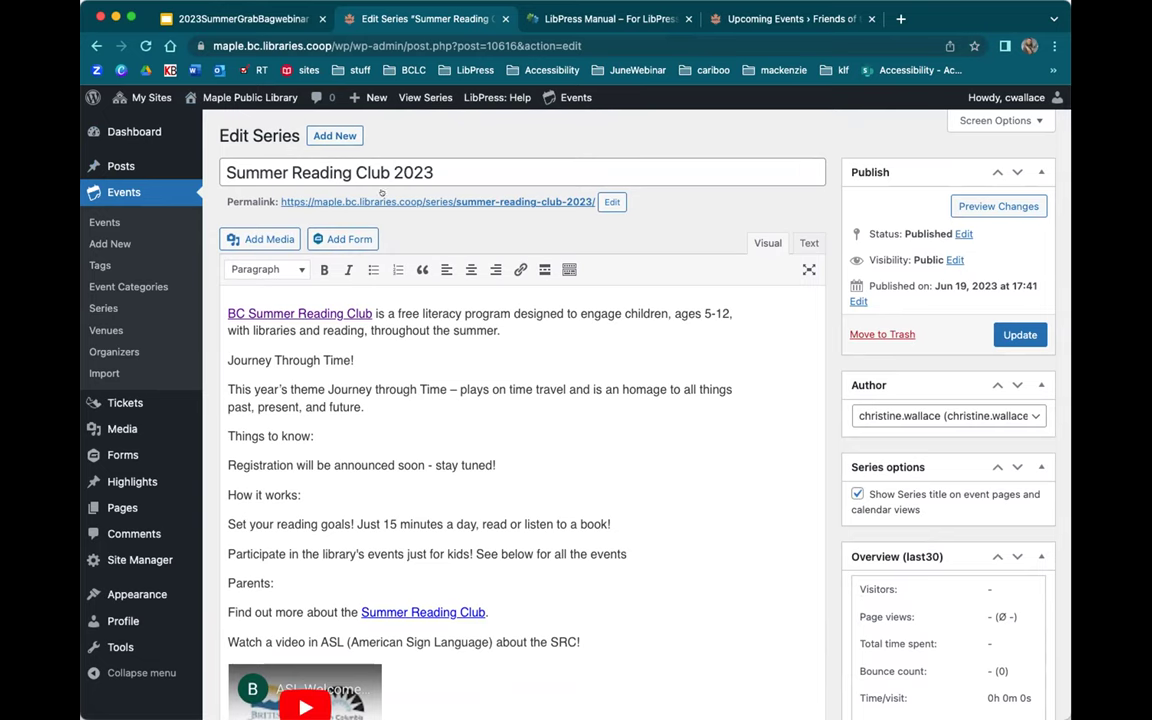
pyautogui.scroll(1, 451, 409)
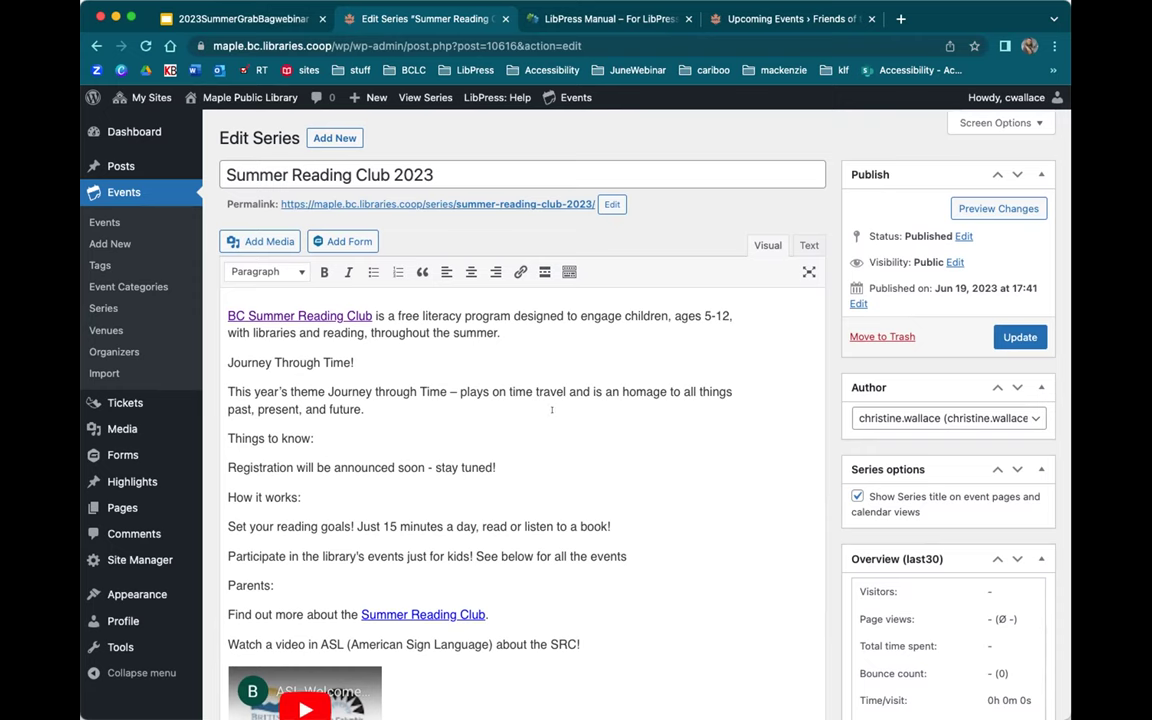
pyautogui.scroll(-1, 681, 364)
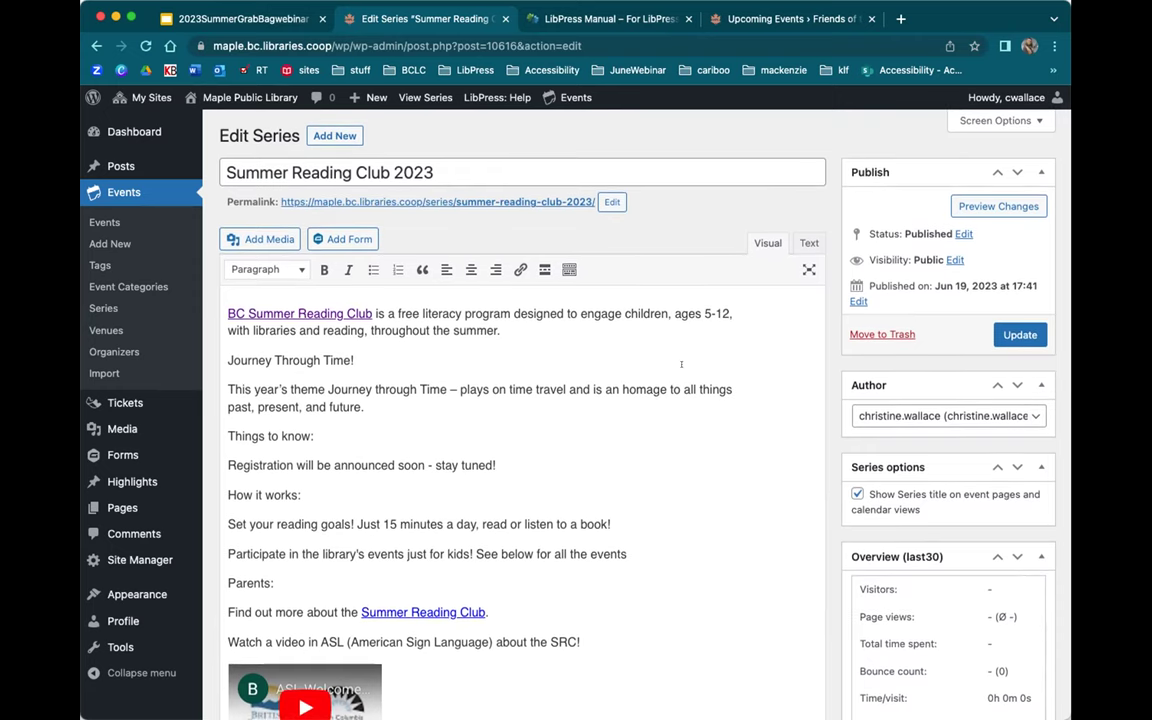
pyautogui.scroll(-1, 681, 364)
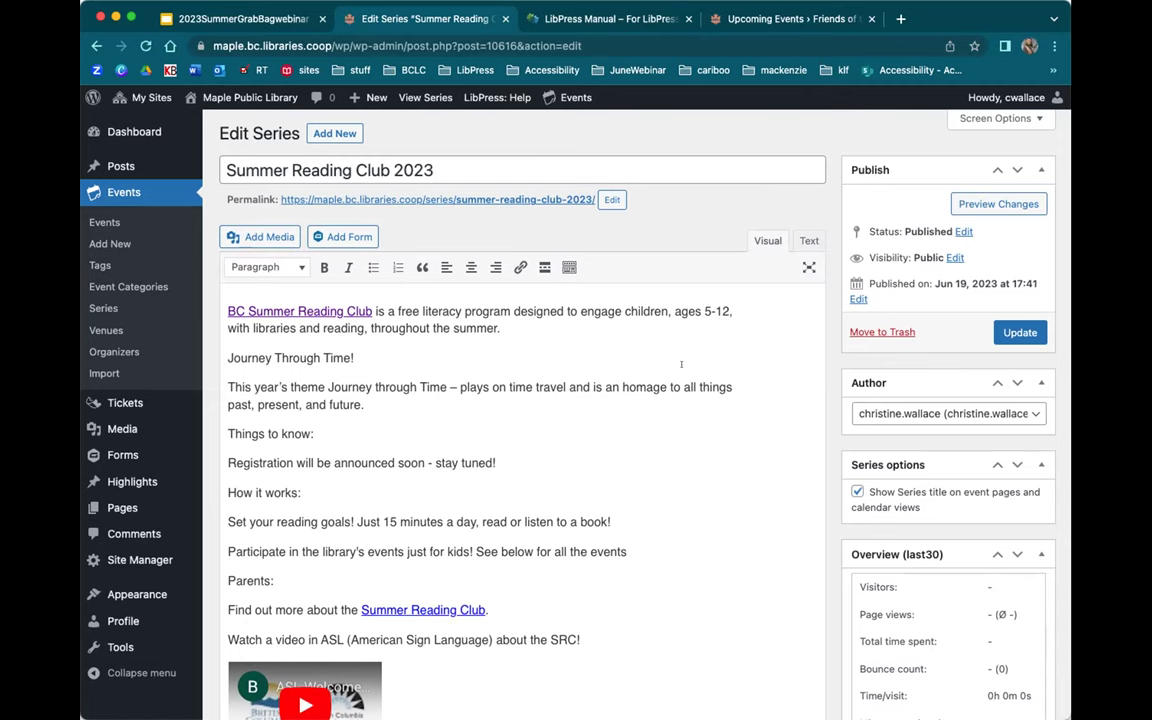
pyautogui.scroll(-1, 681, 364)
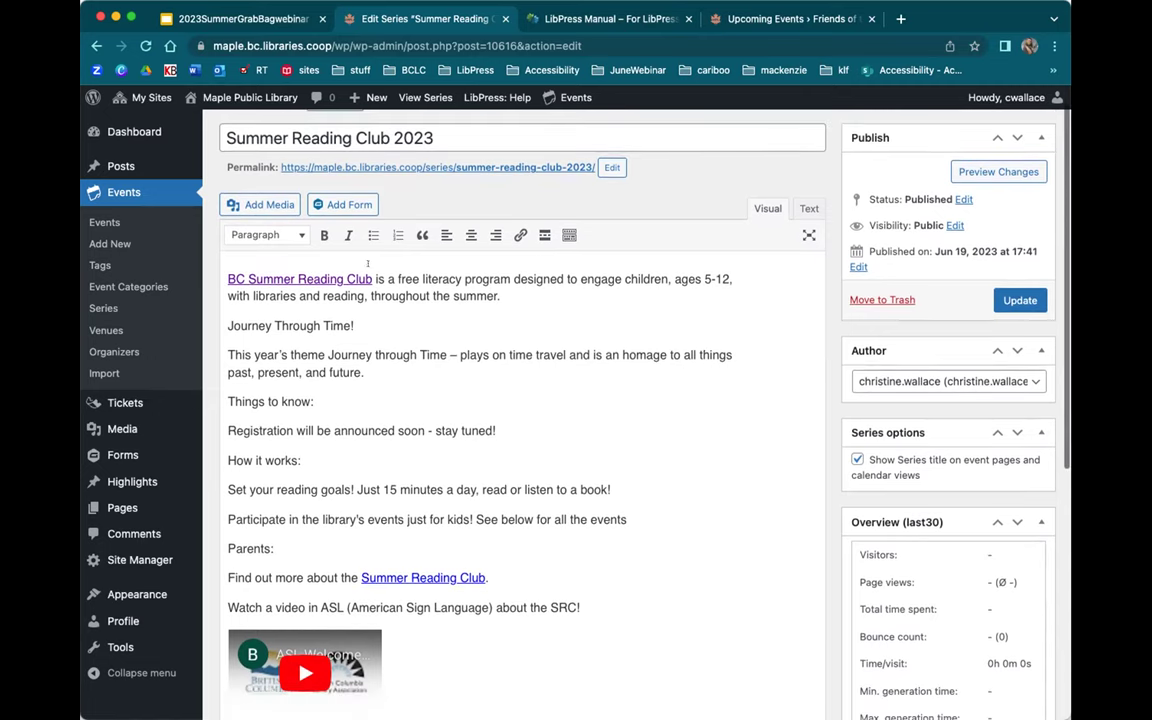
pyautogui.scroll(-1, 586, 412)
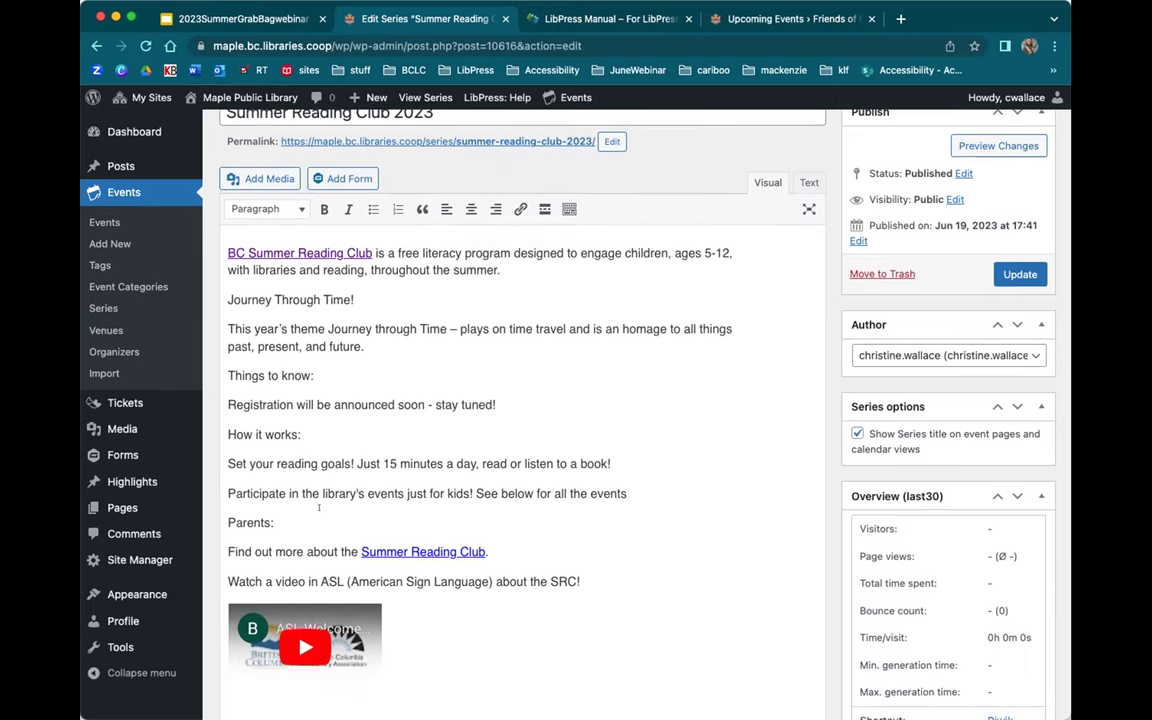
pyautogui.scroll(-3, 319, 508)
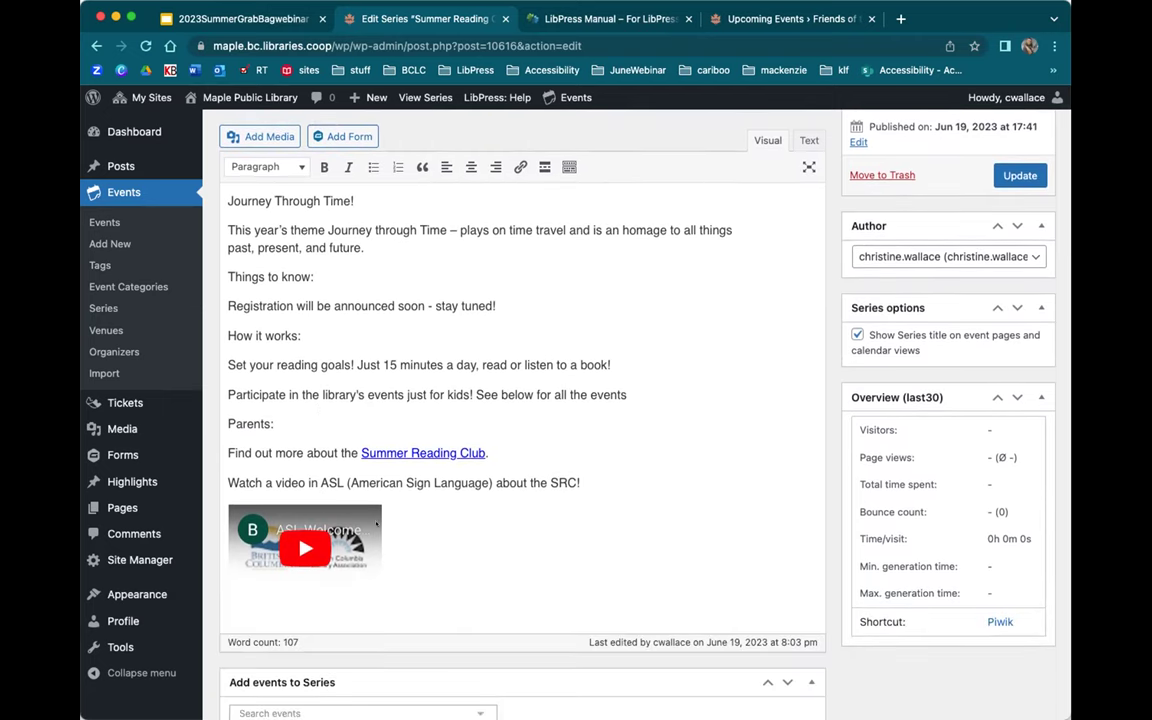
pyautogui.scroll(-1, 378, 596)
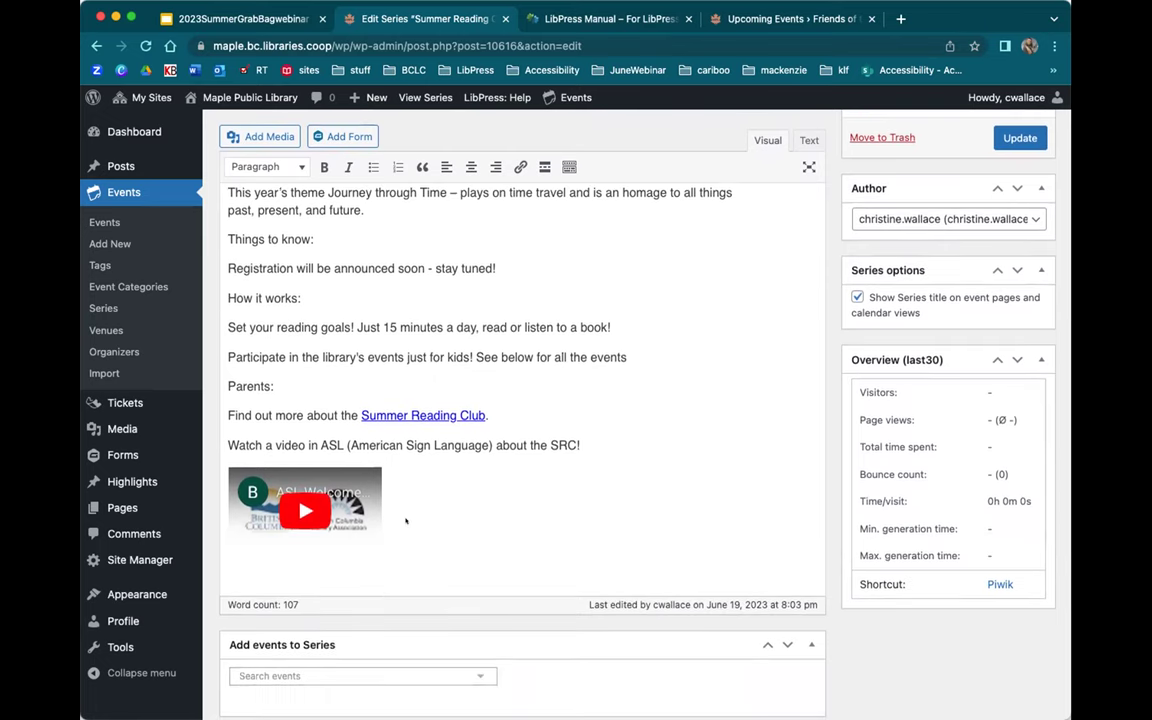
pyautogui.scroll(-1, 405, 520)
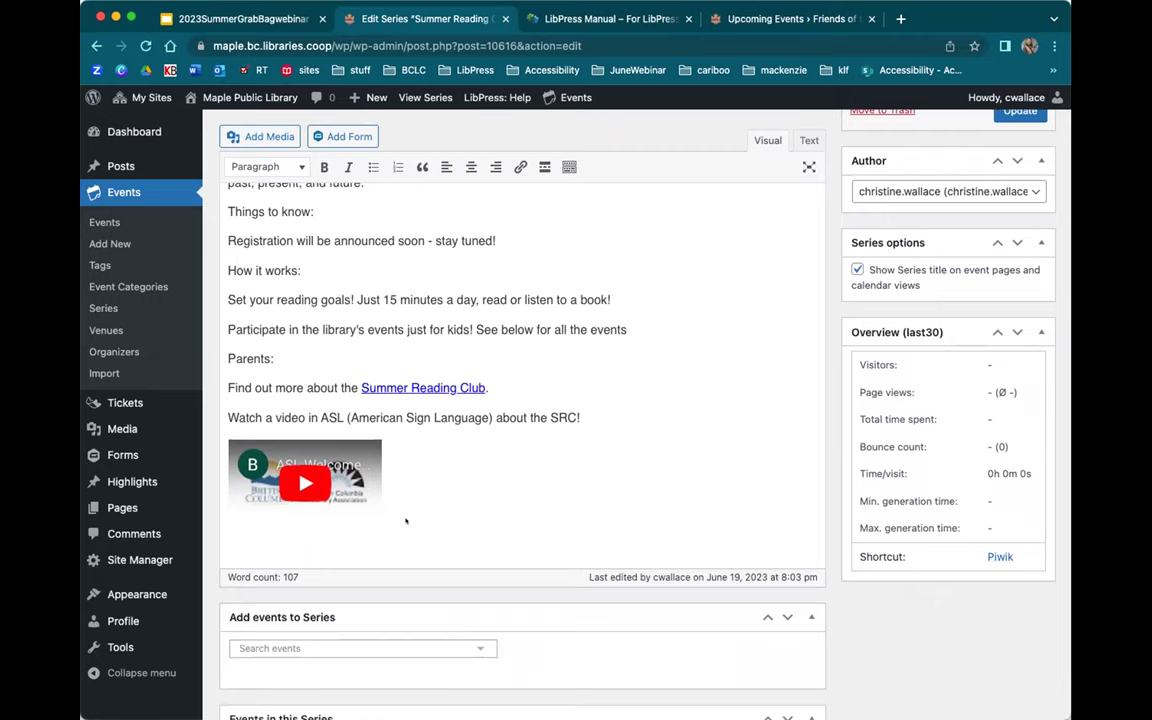
pyautogui.scroll(-3, 405, 520)
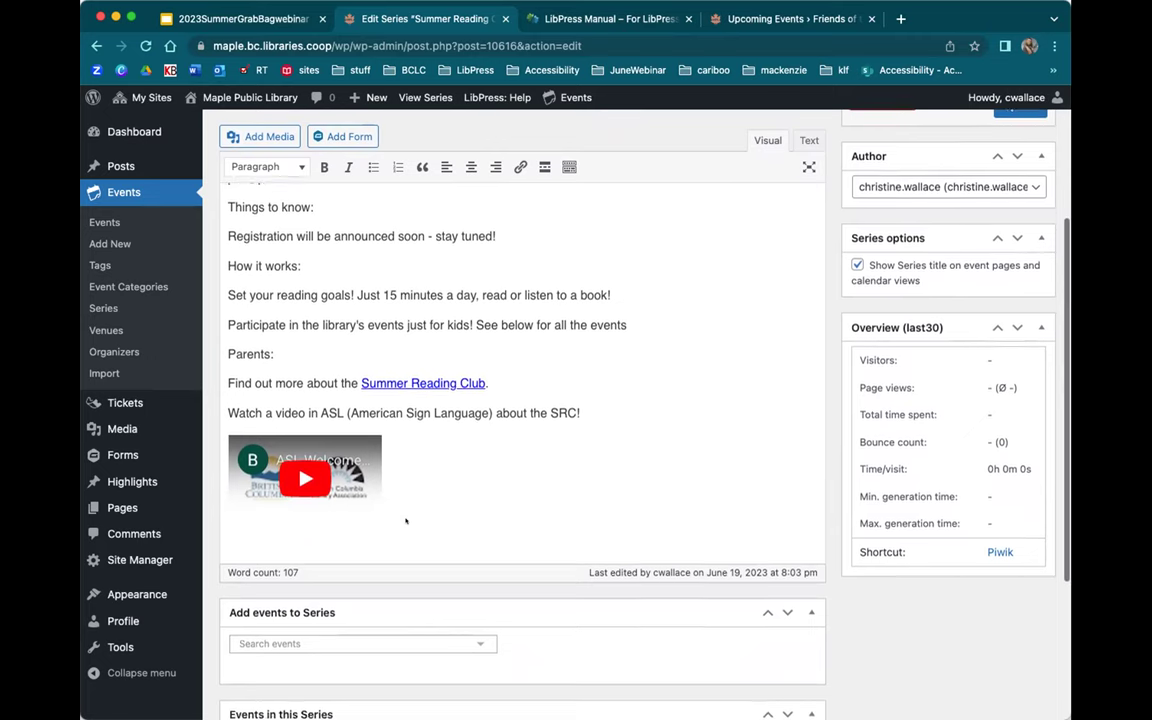
pyautogui.scroll(-4, 405, 520)
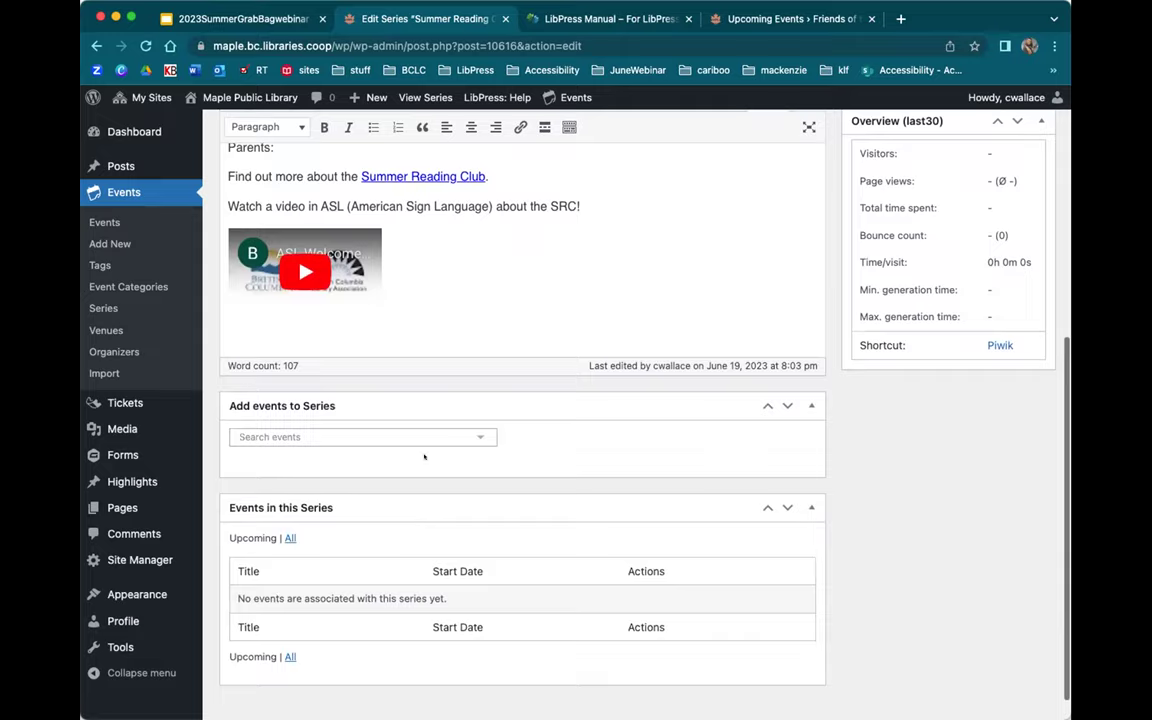
pyautogui.scroll(13, 424, 457)
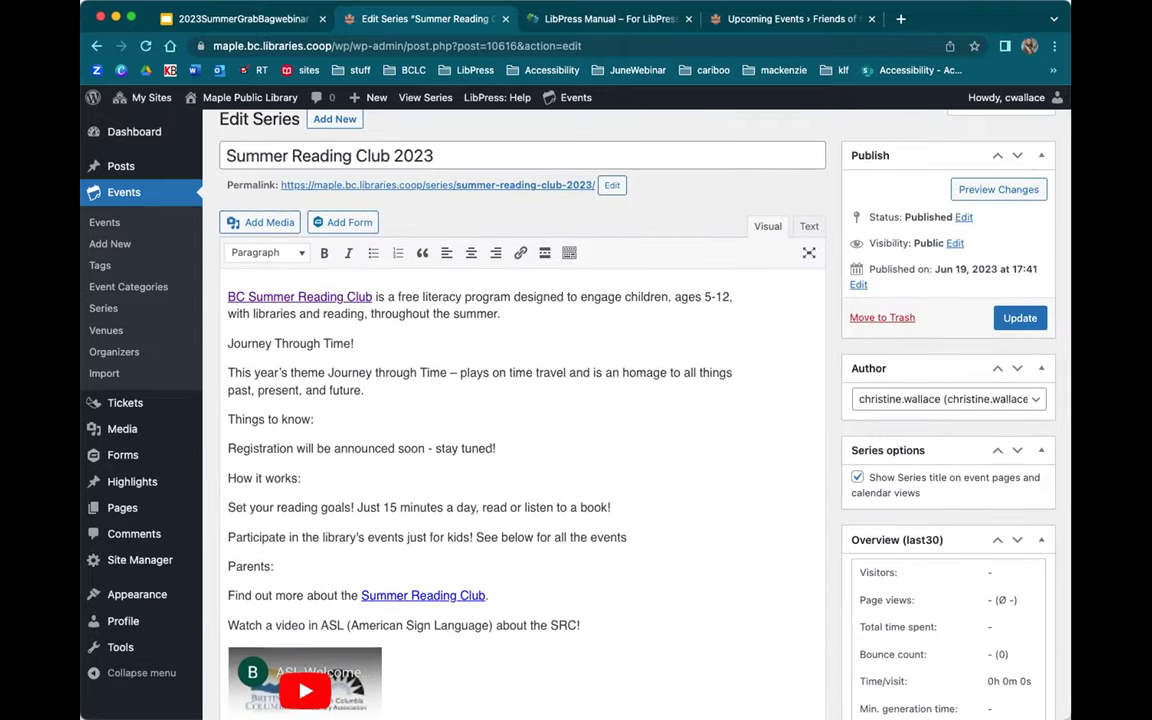
pyautogui.scroll(-11, 489, 450)
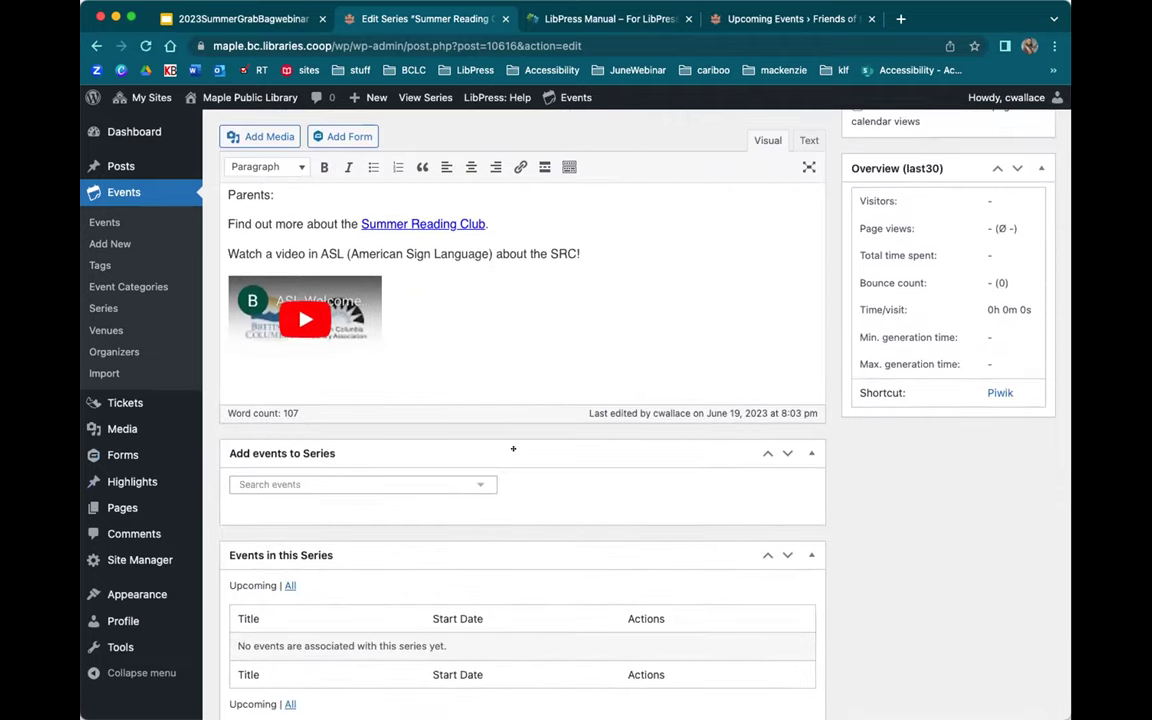
pyautogui.scroll(-3, 513, 449)
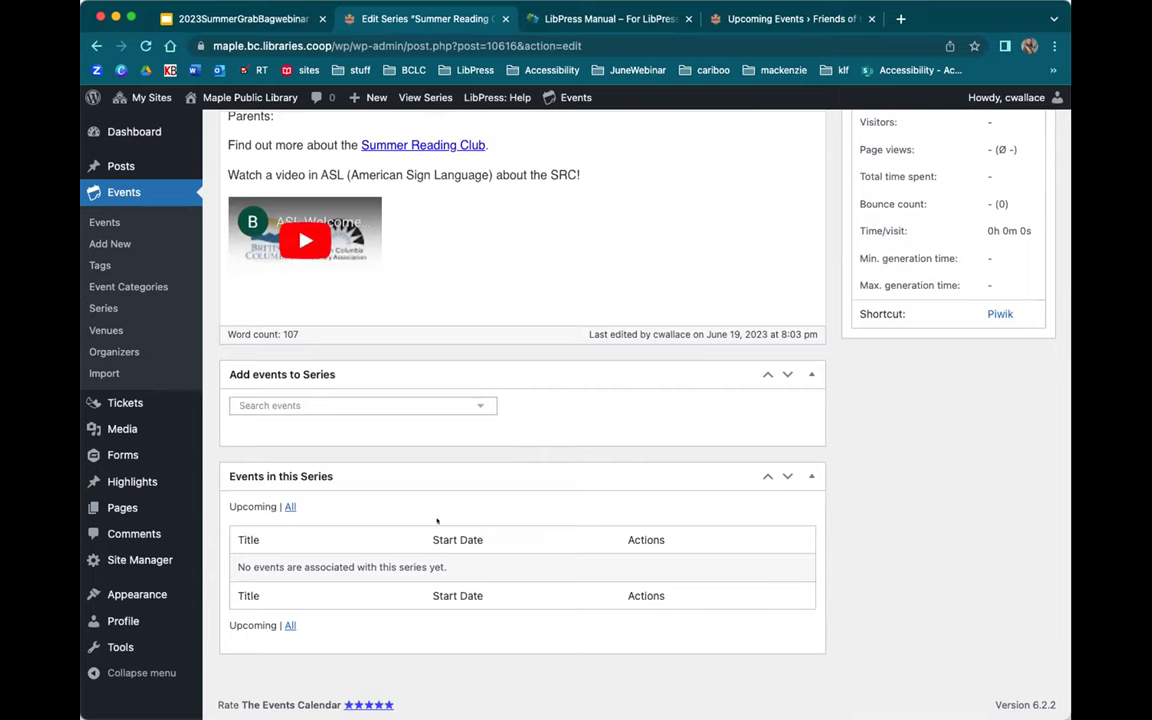
pyautogui.scroll(2, 453, 620)
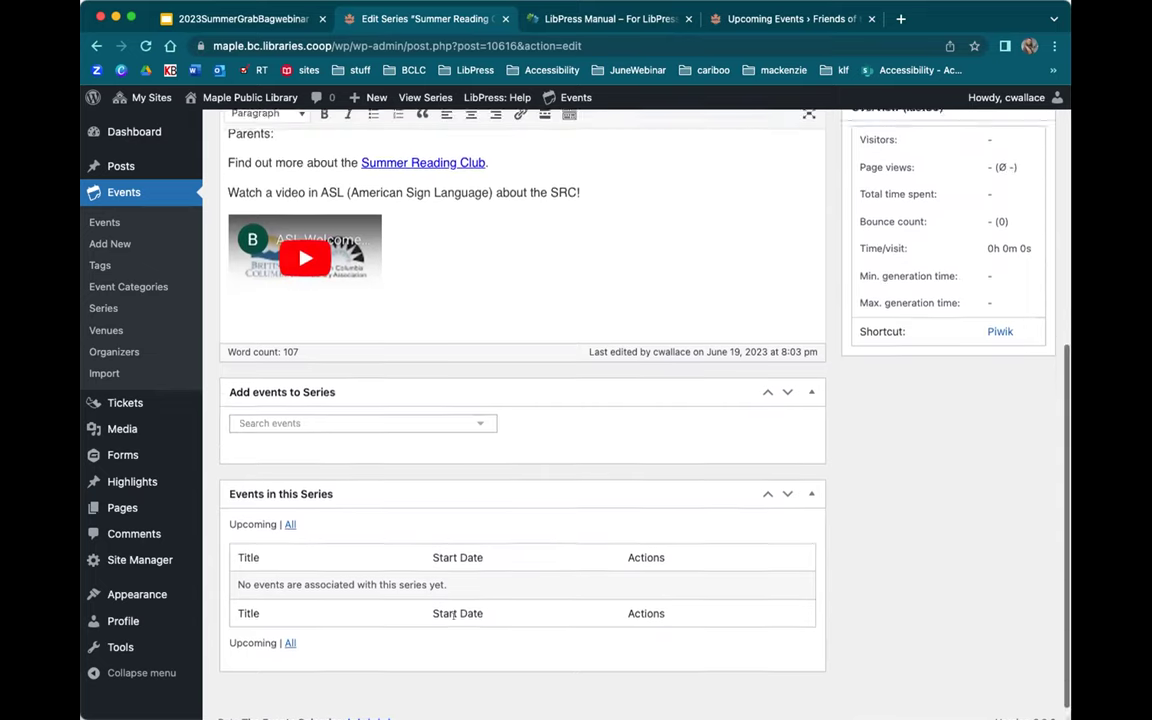
pyautogui.scroll(5, 453, 620)
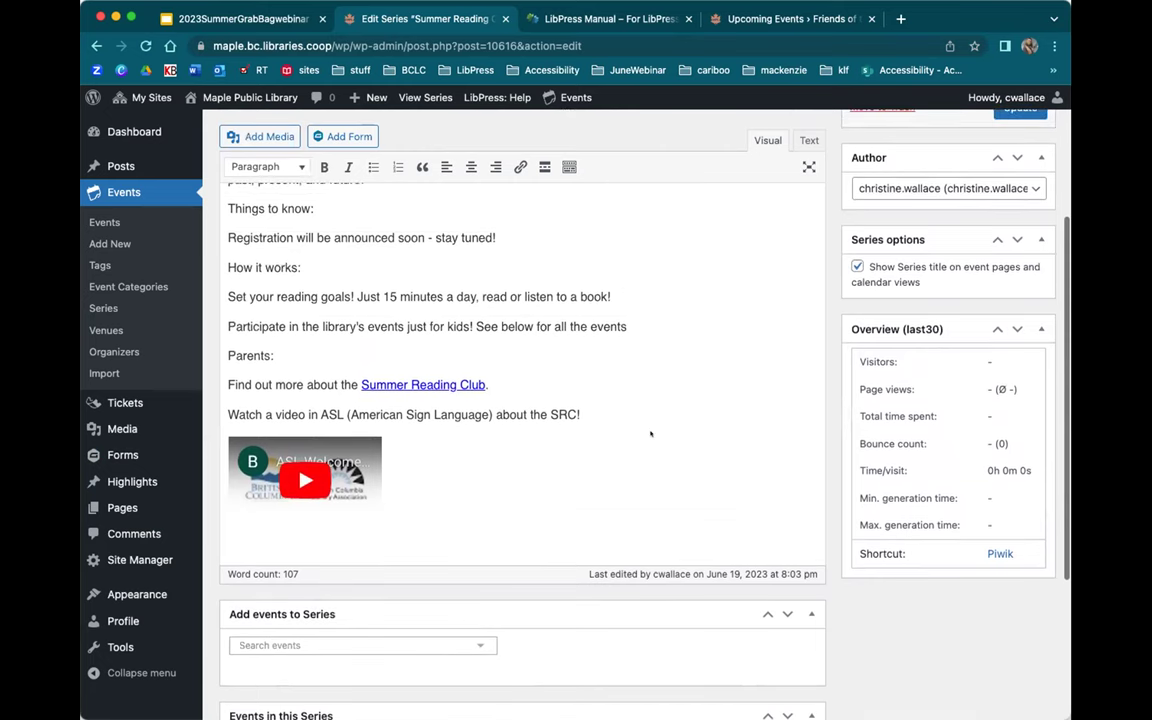
pyautogui.scroll(3, 650, 431)
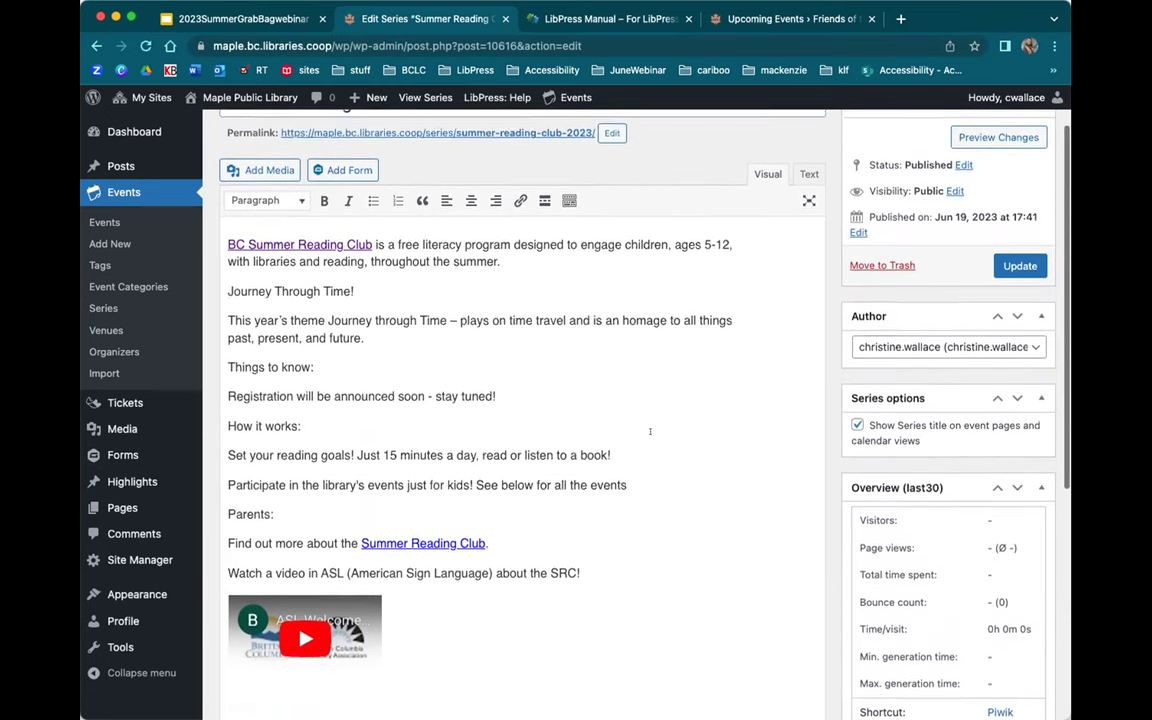
pyautogui.scroll(1, 650, 431)
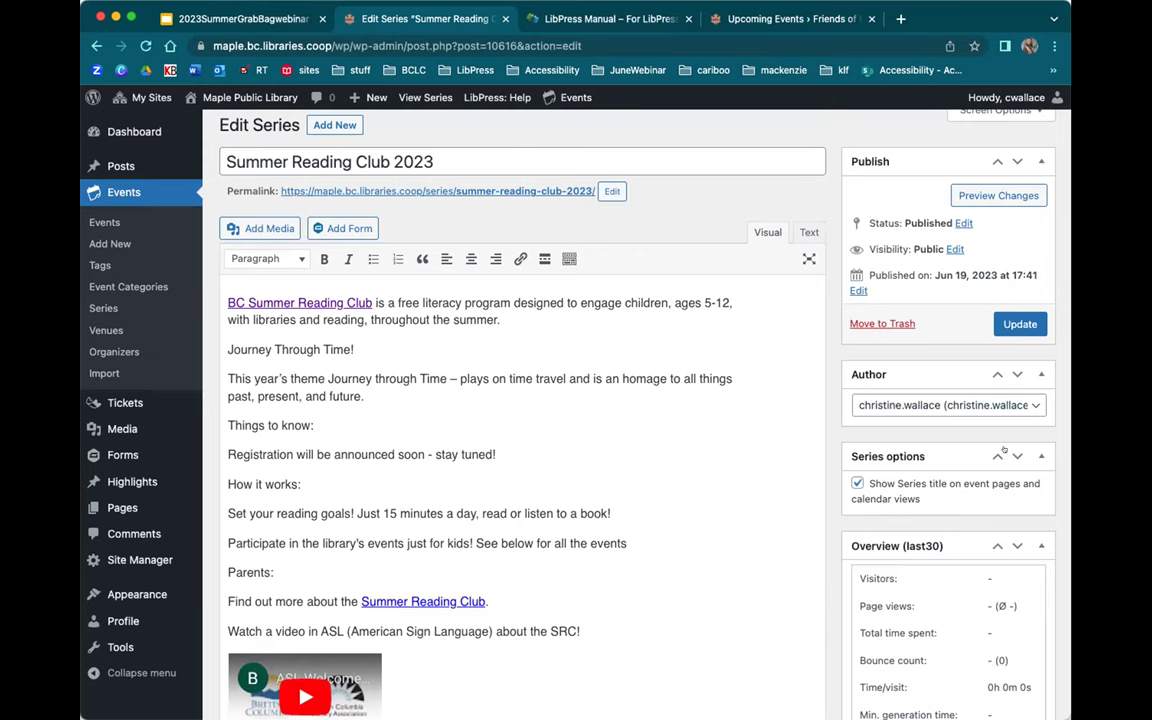
pyautogui.scroll(-2, 1003, 451)
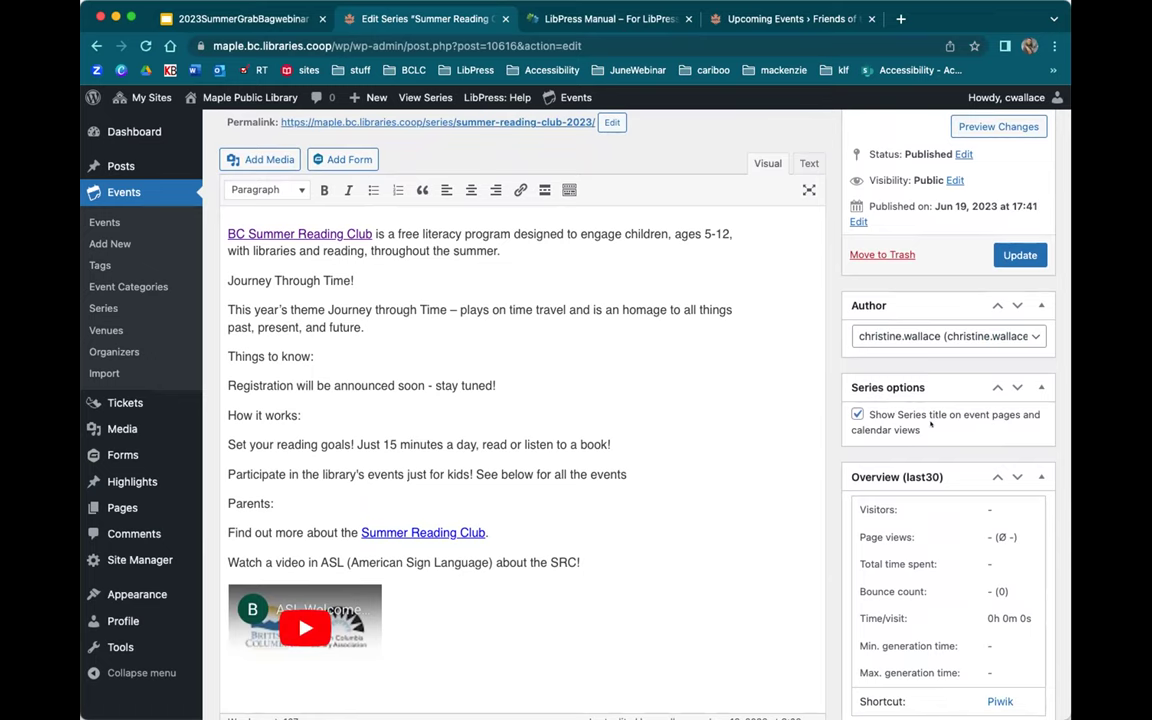
pyautogui.scroll(-2, 808, 508)
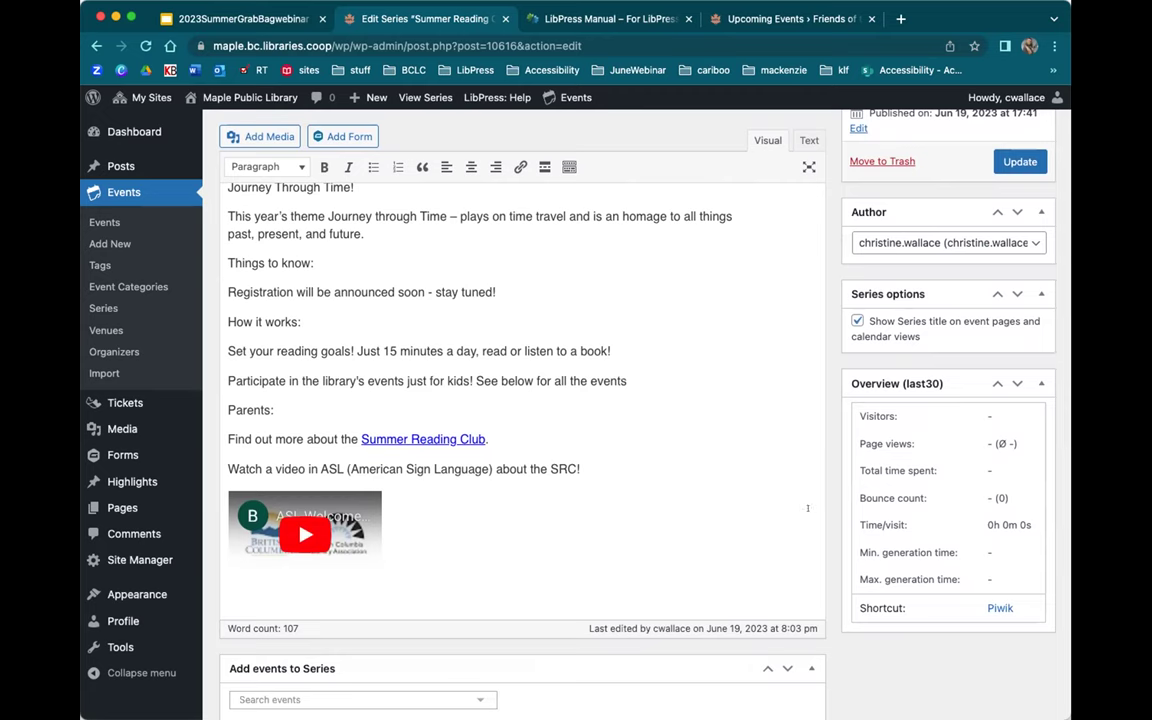
pyautogui.scroll(1, 623, 509)
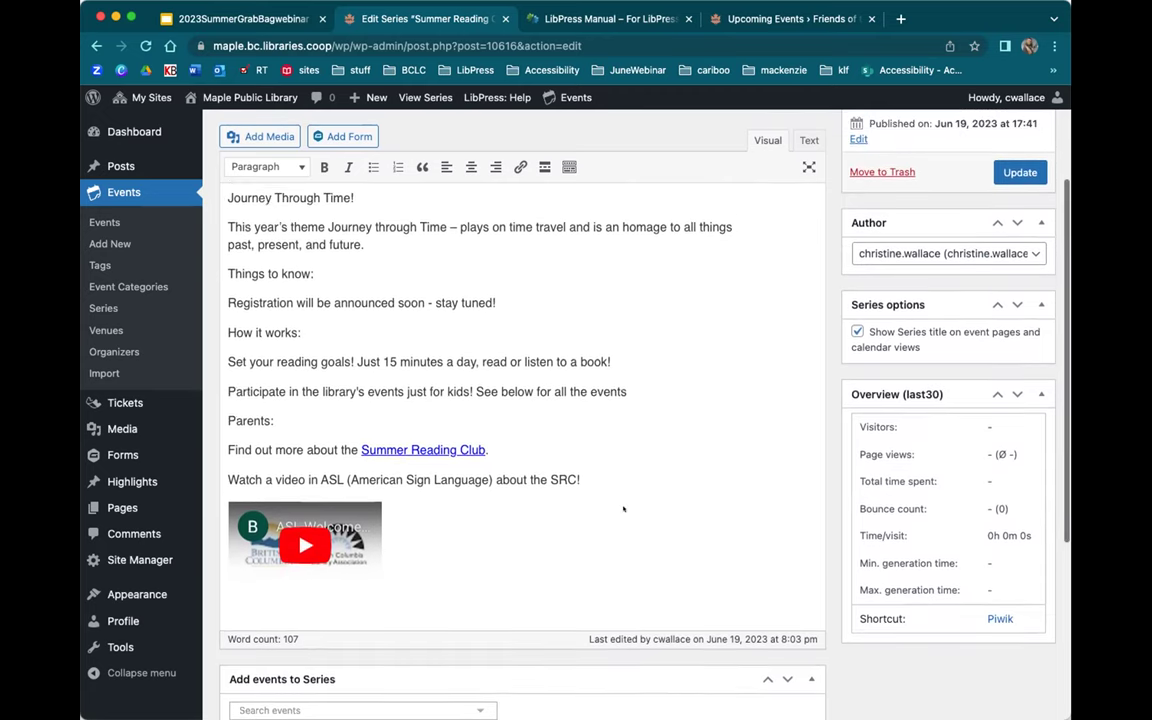
pyautogui.scroll(5, 623, 509)
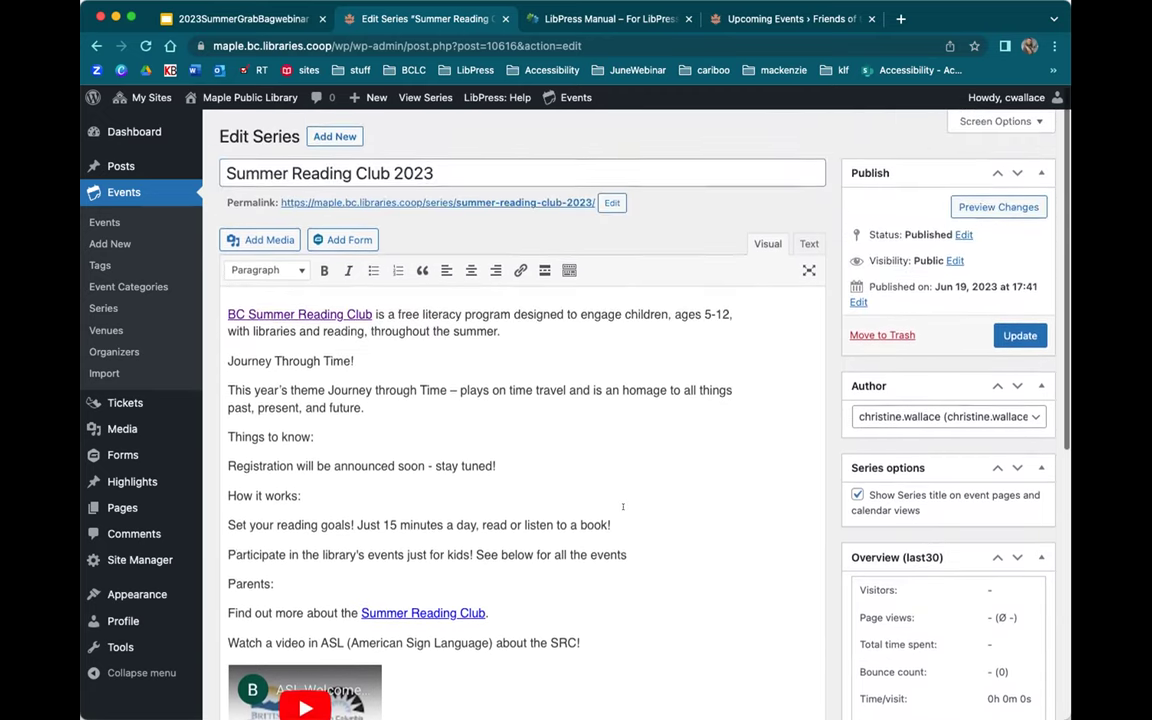
pyautogui.scroll(1, 623, 507)
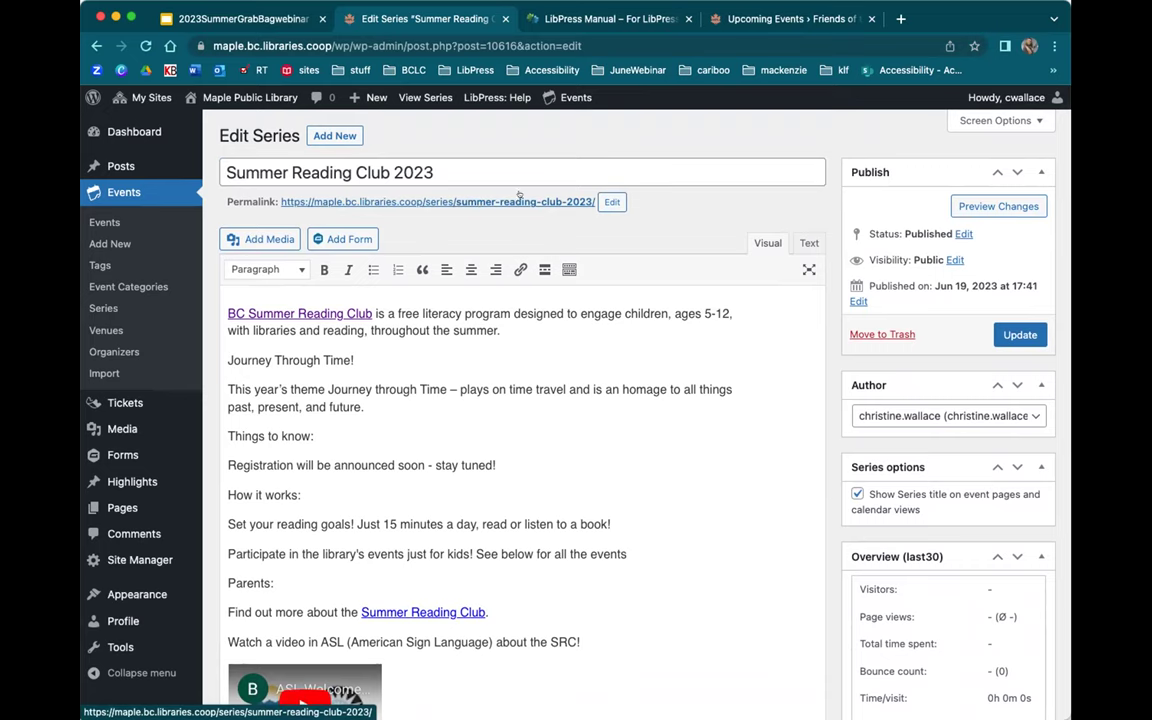
# - Replace 'summer-reading-club' in the series permalink slug with 'SRC' to make SRC-2023
pyautogui.click(604, 202)
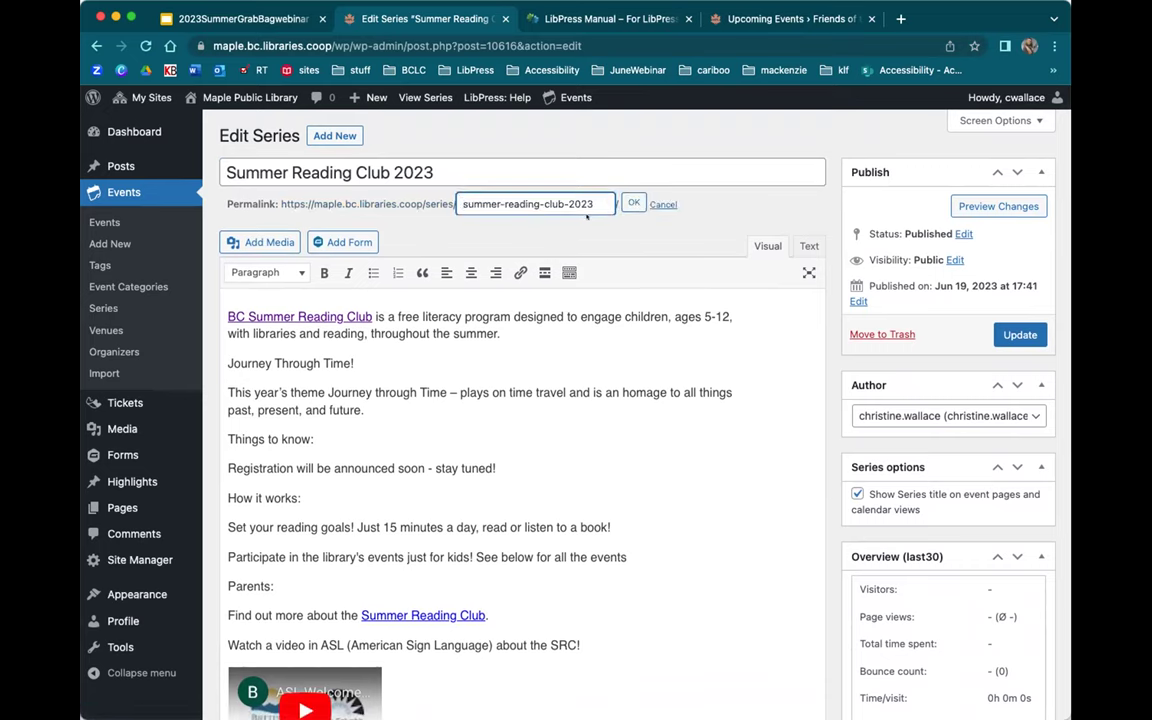
pyautogui.moveTo(564, 203); pyautogui.dragTo(453, 203)
pyautogui.write('SRC')
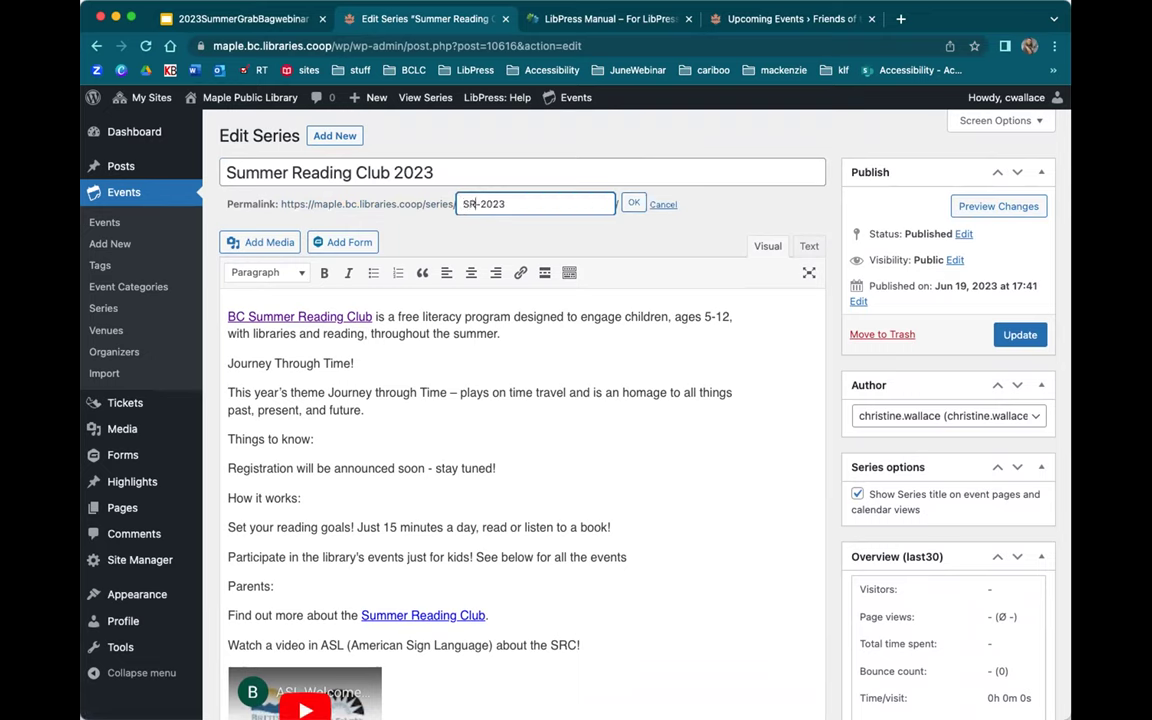
pyautogui.press('End')
pyautogui.click(663, 204)
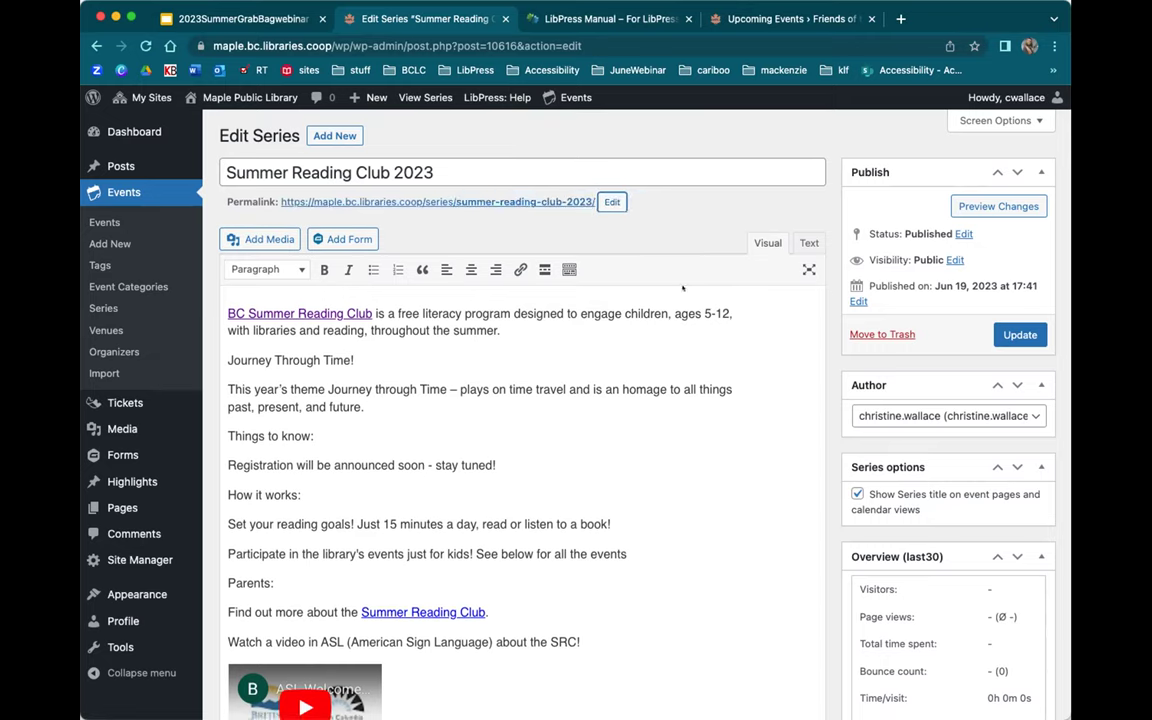
pyautogui.scroll(-1, 674, 347)
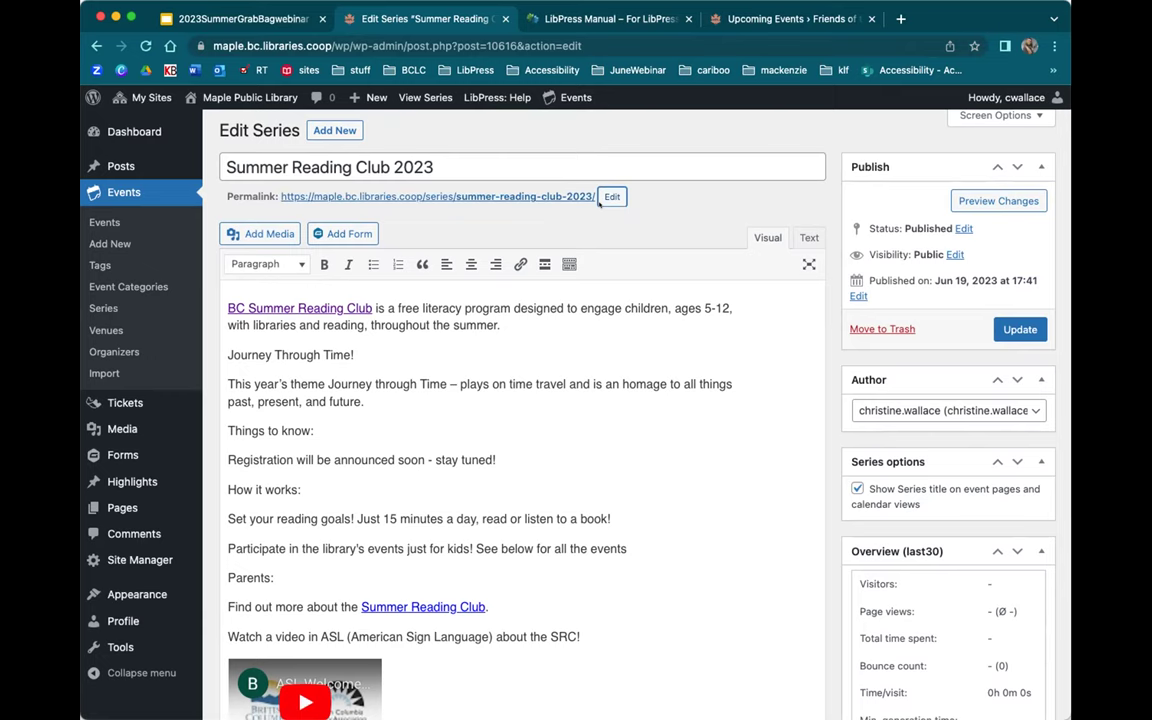
pyautogui.scroll(-1, 599, 203)
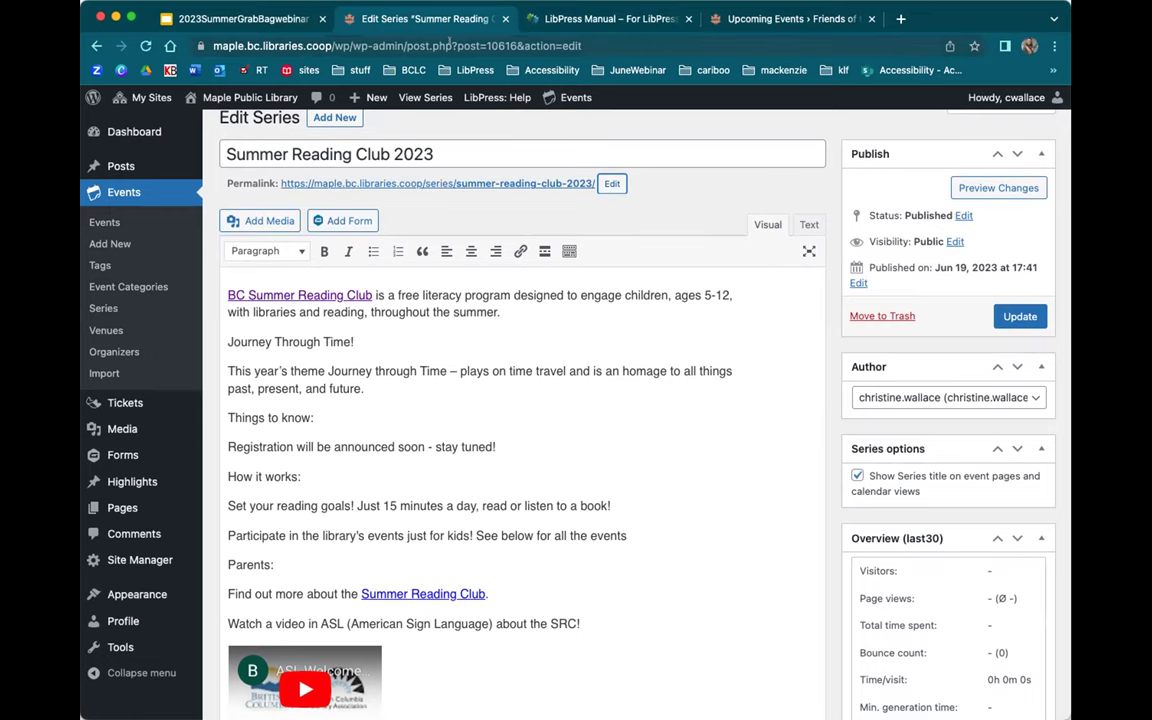
pyautogui.scroll(1, 424, 145)
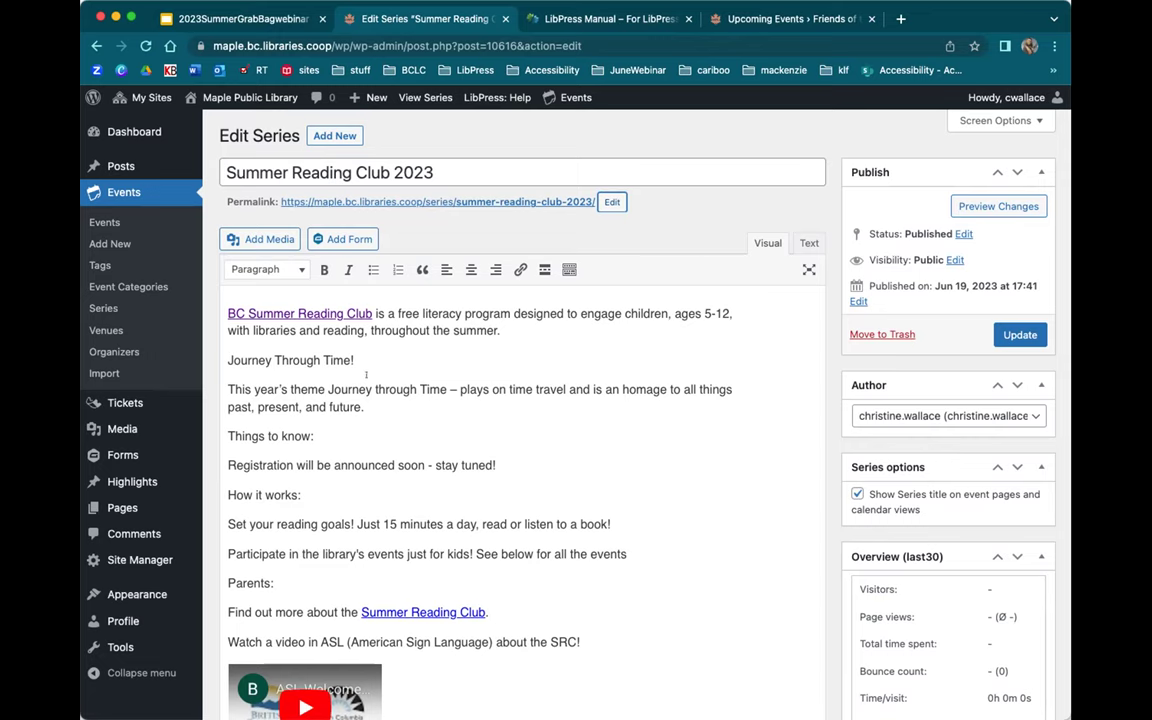
# - Format the 'Journey Through Time!' line of the description as Heading 2
pyautogui.moveTo(356, 350); pyautogui.dragTo(221, 350)
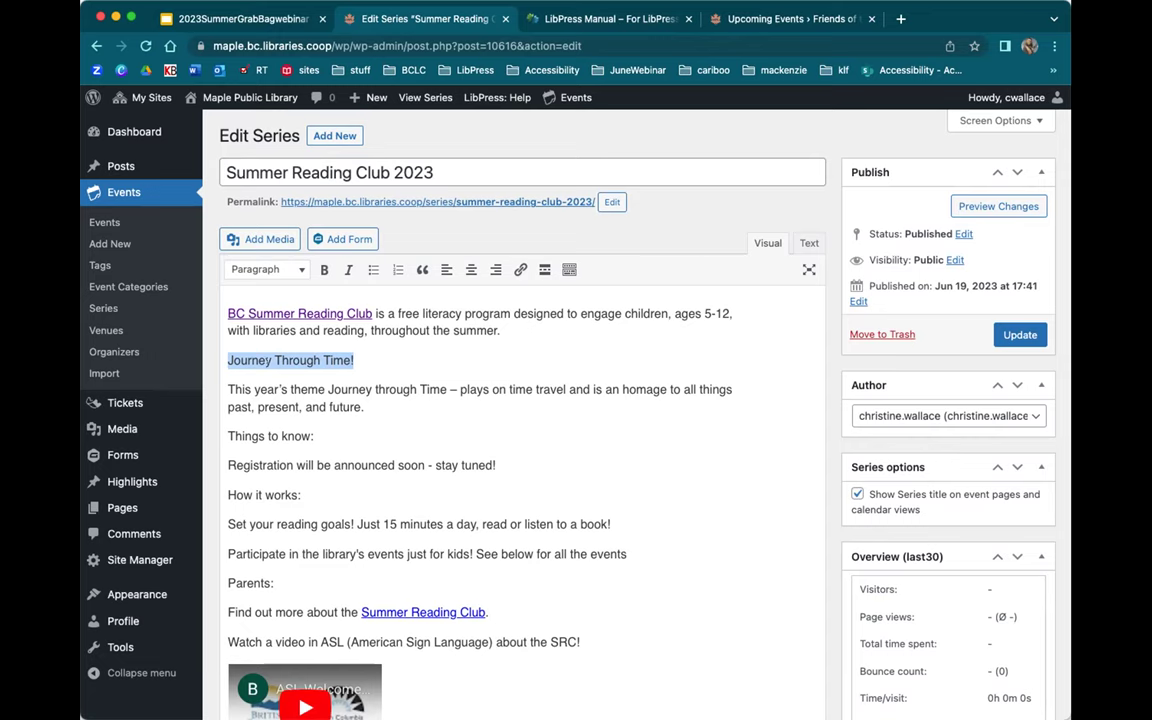
pyautogui.click(266, 269)
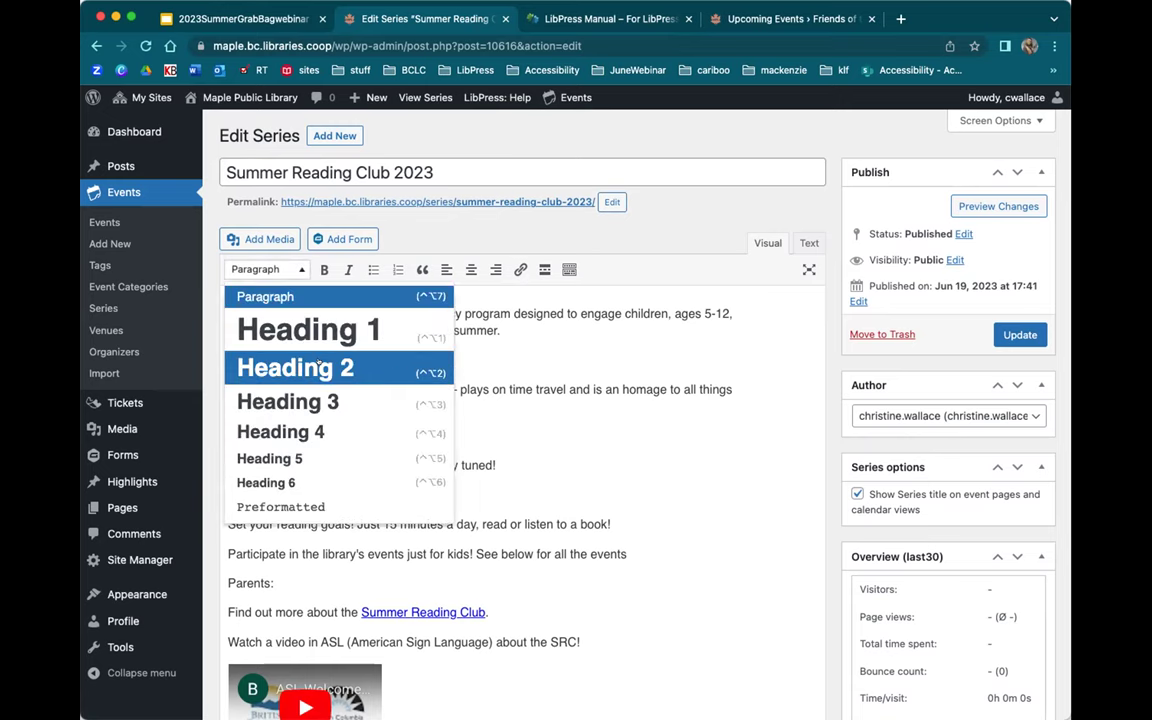
pyautogui.click(292, 368)
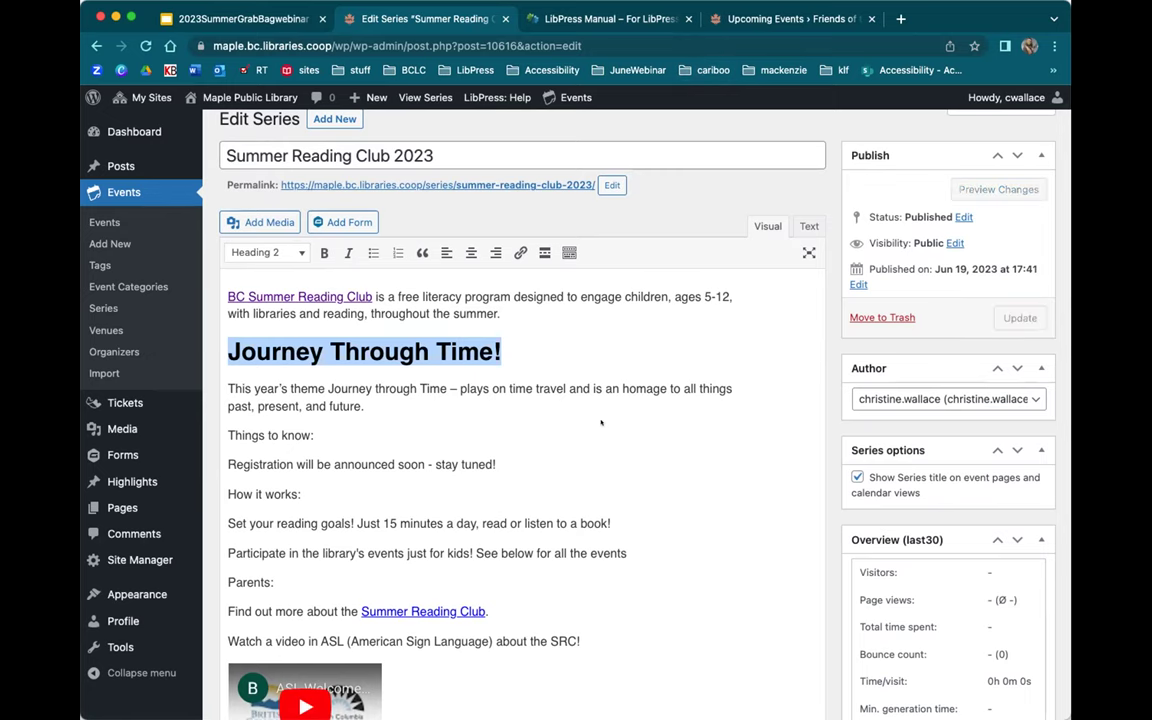
pyautogui.scroll(-1, 601, 423)
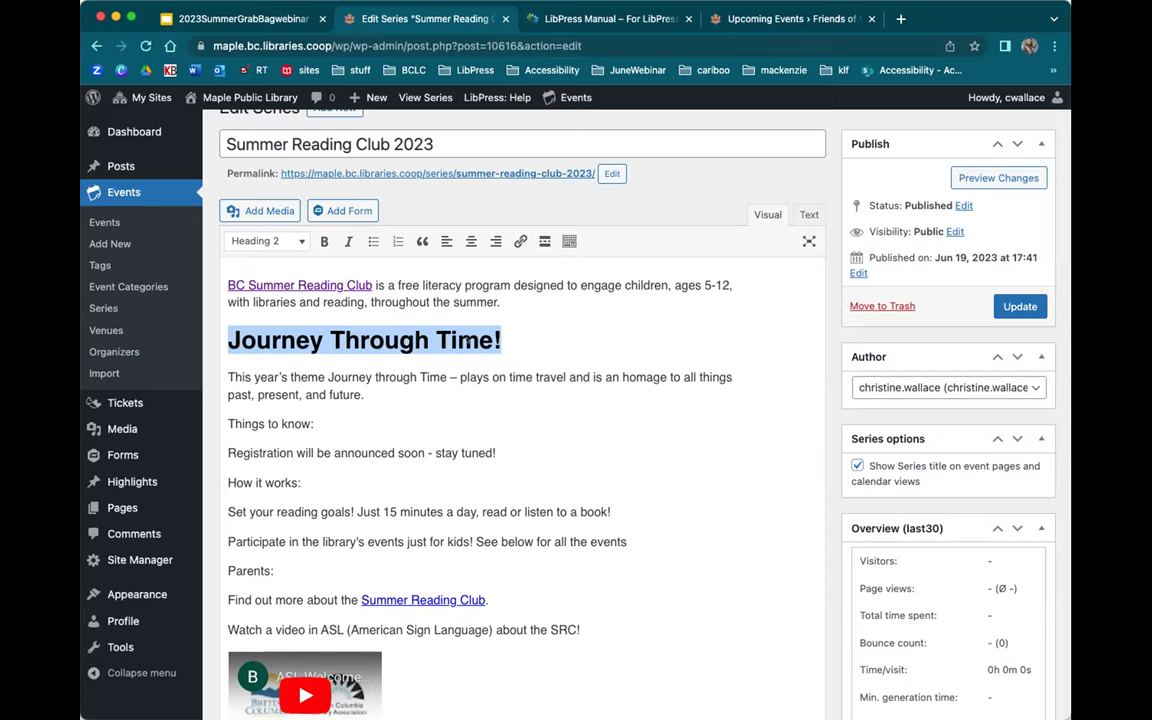
pyautogui.scroll(-1, 429, 421)
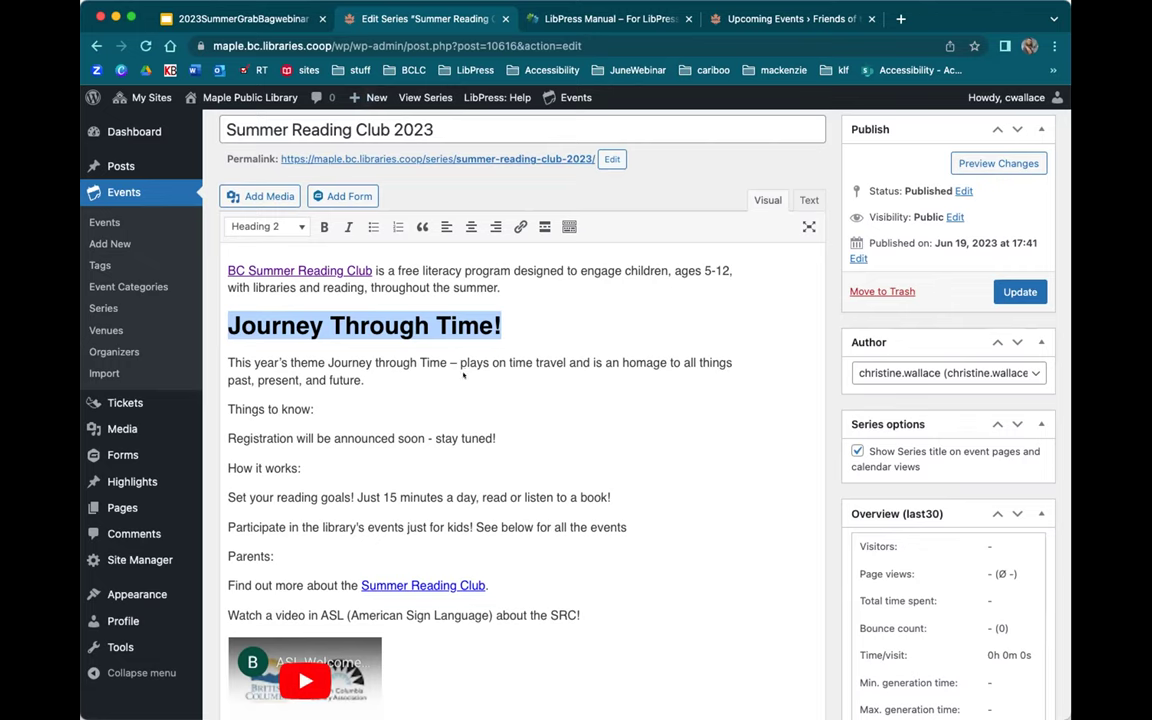
pyautogui.scroll(-1, 427, 422)
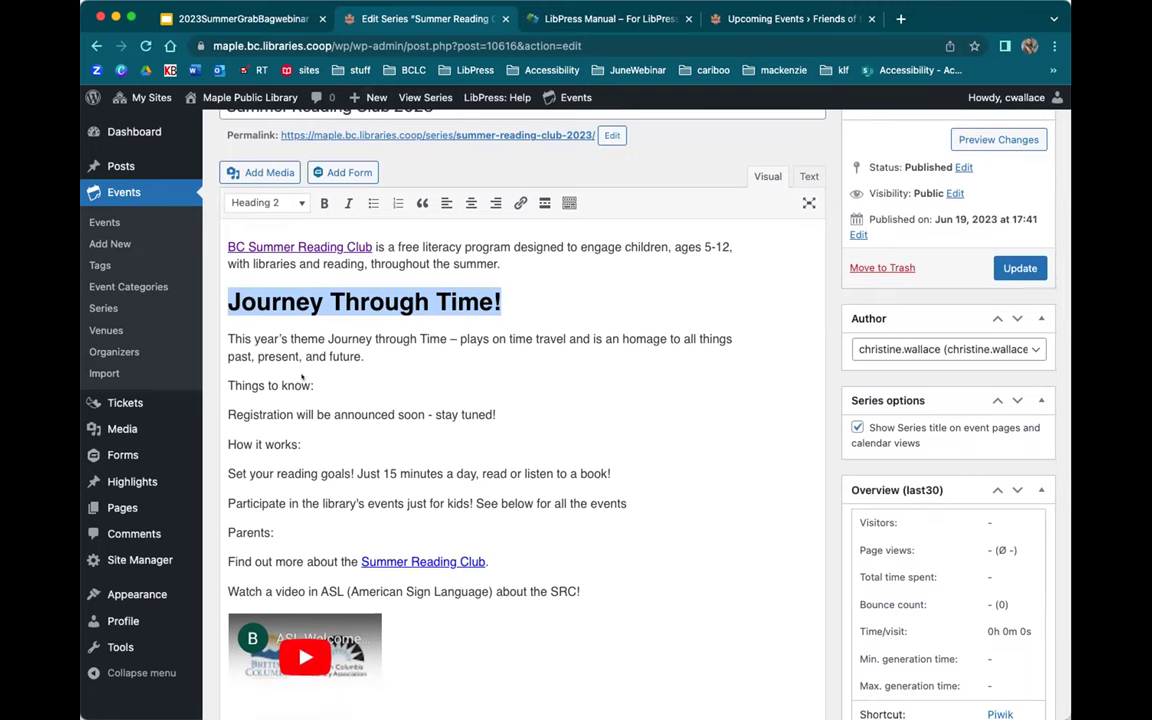
# - Make 'Things to know:' a Heading 3 and remove its trailing colon
pyautogui.click(315, 385)
pyautogui.moveTo(315, 385); pyautogui.dragTo(218, 376)
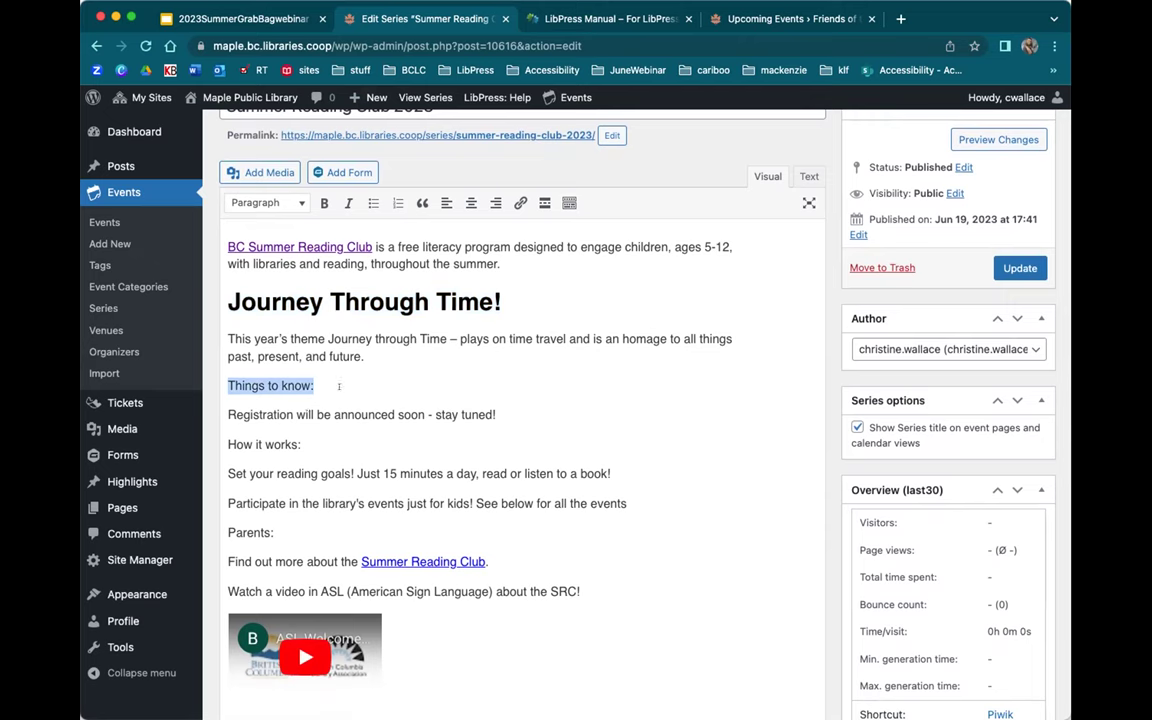
pyautogui.click(265, 202)
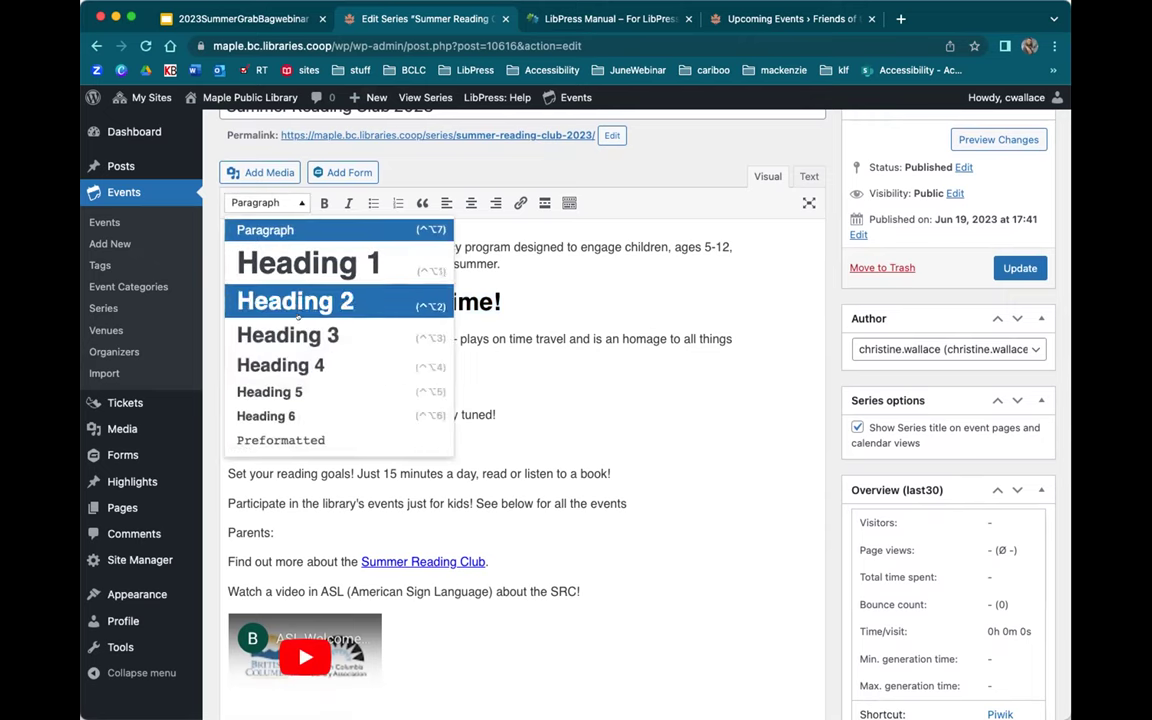
pyautogui.click(300, 337)
pyautogui.click(390, 376)
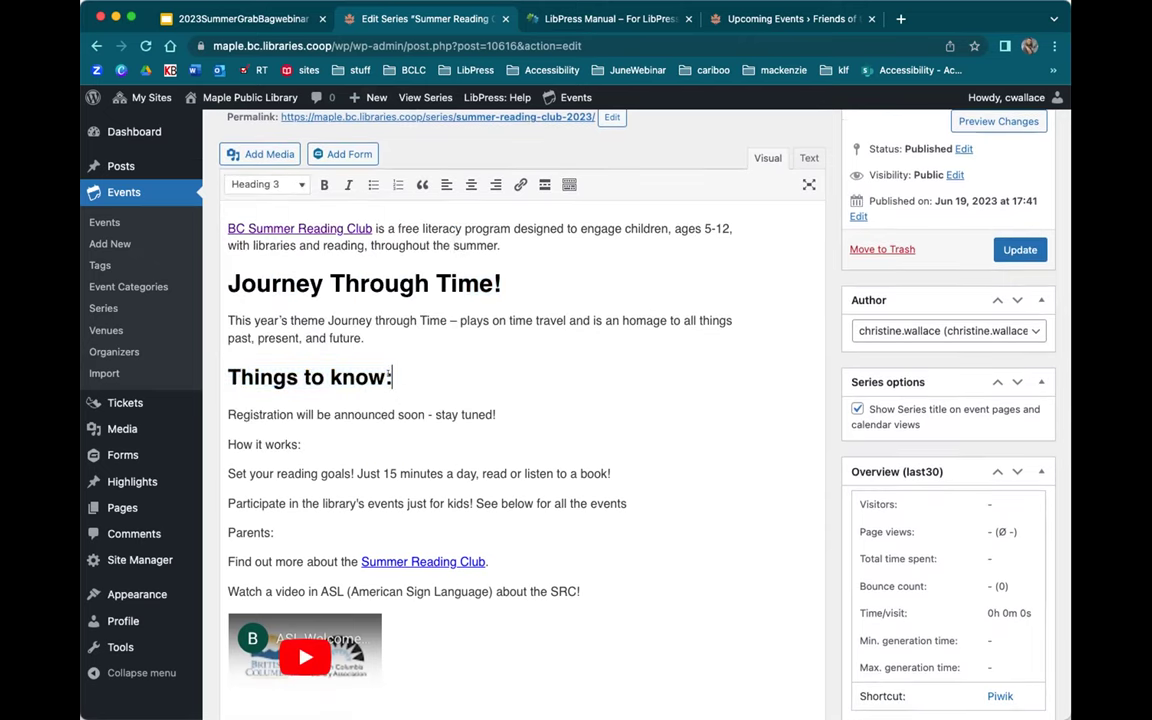
pyautogui.press('BackSpace')
# - Delete the 'How it works:' line and select the three lines under Things to know
pyautogui.scroll(-1, 289, 362)
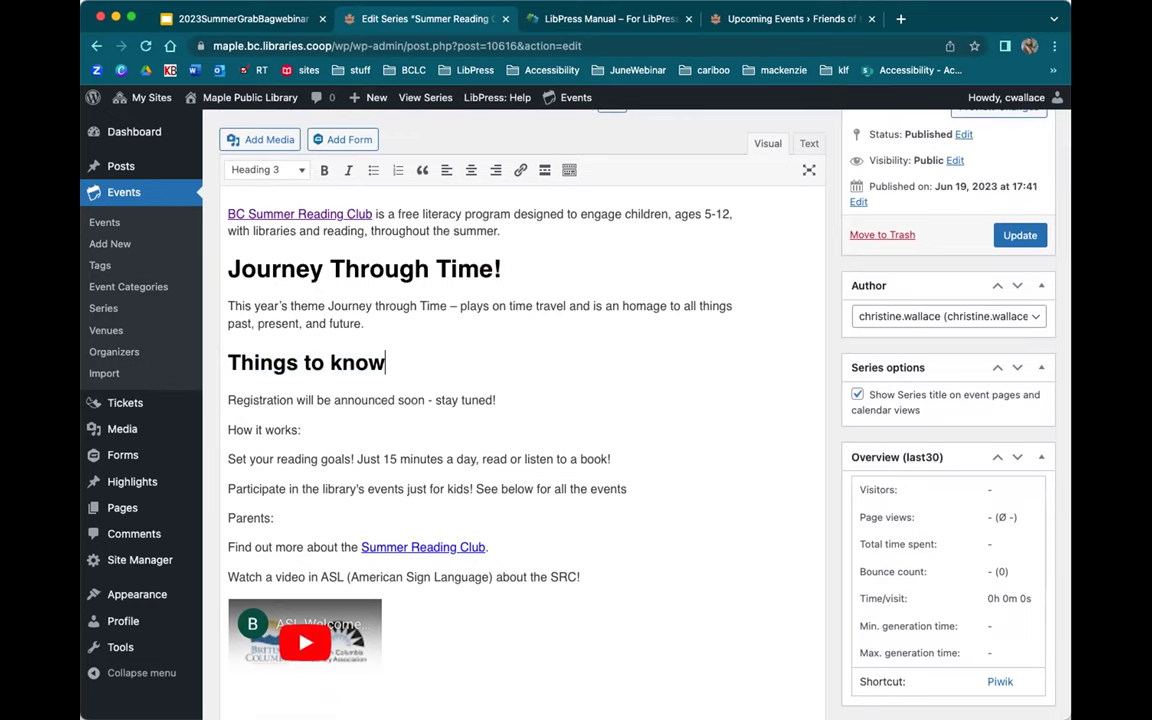
pyautogui.click(229, 399)
pyautogui.moveTo(265, 431); pyautogui.dragTo(313, 423)
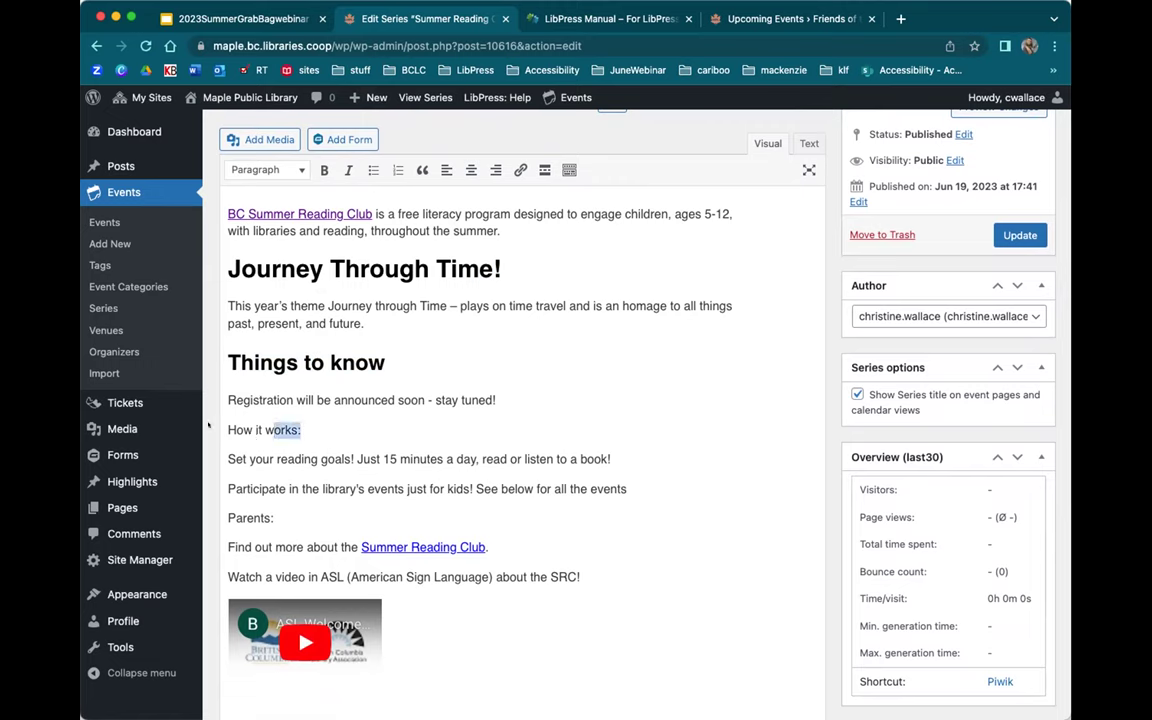
pyautogui.hotkey('shift', 'Left')
pyautogui.hotkey('shift', 'Left')
pyautogui.hotkey('shift', 'Left')
pyautogui.hotkey('shift', 'Left')
pyautogui.hotkey('shift', 'Left')
pyautogui.hotkey('shift', 'Left')
pyautogui.hotkey('shift', 'Left')
pyautogui.press('BackSpace')
pyautogui.press('BackSpace')
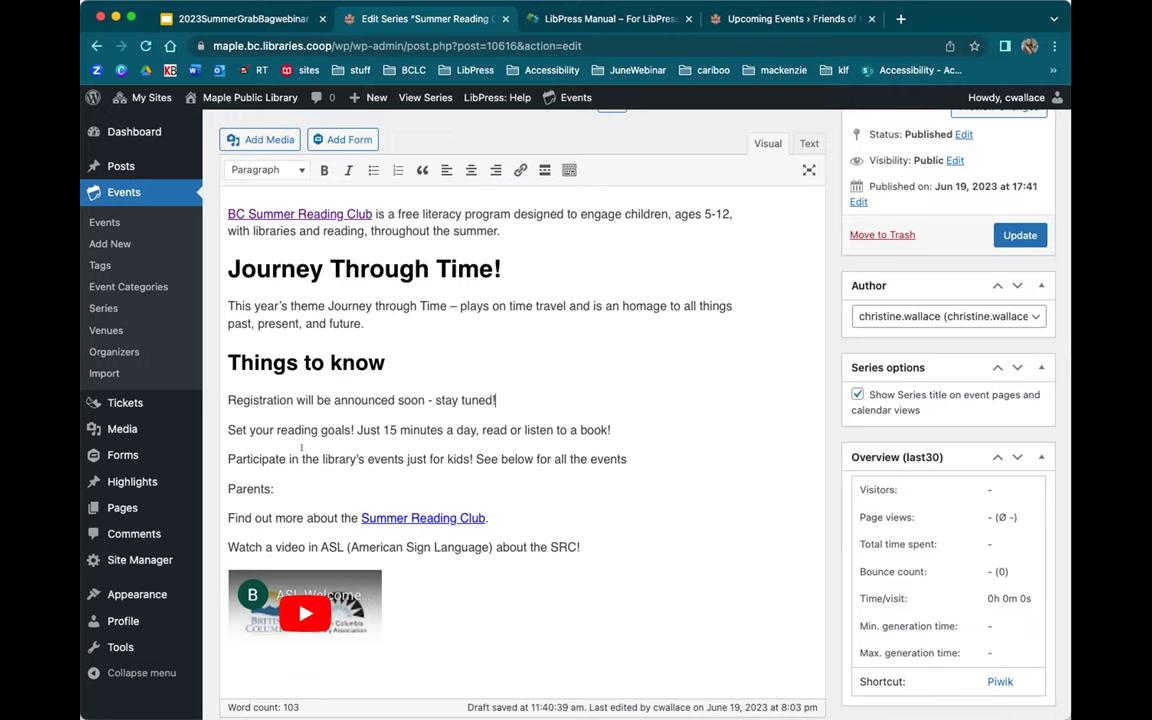
pyautogui.moveTo(627, 459); pyautogui.dragTo(220, 389)
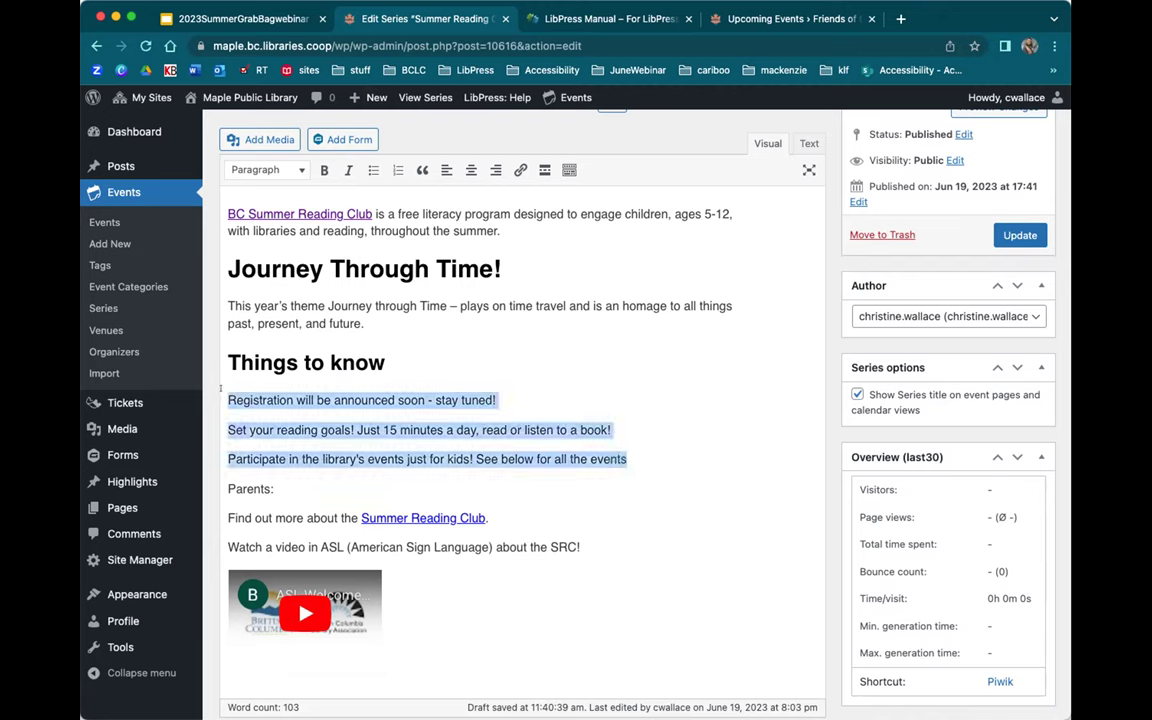
# - Bullet the registration, reading-goals and kids' events lines under Things to know
pyautogui.click(569, 170)
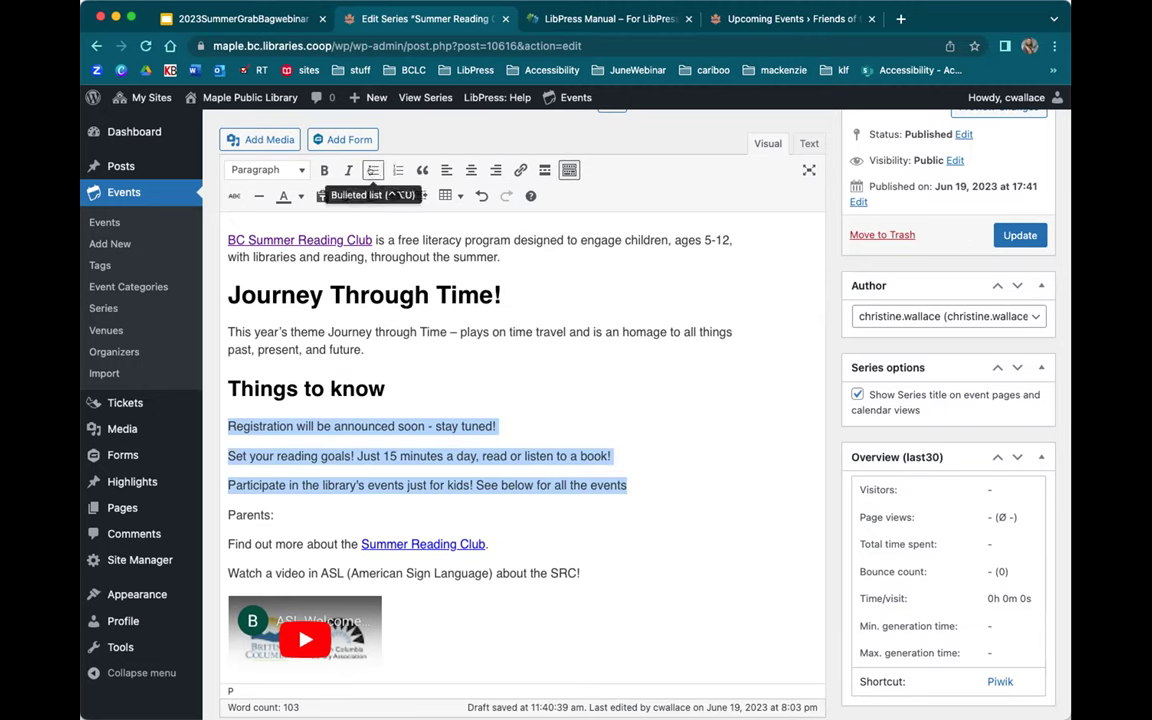
pyautogui.click(372, 170)
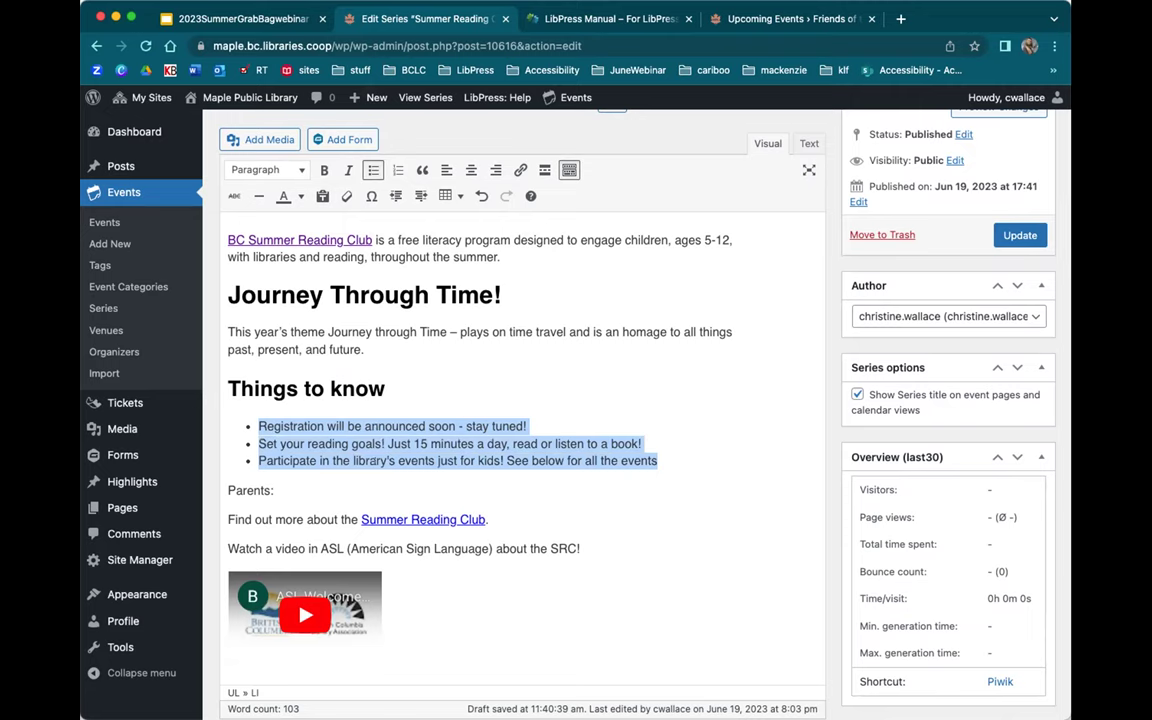
pyautogui.moveTo(281, 488); pyautogui.dragTo(218, 486)
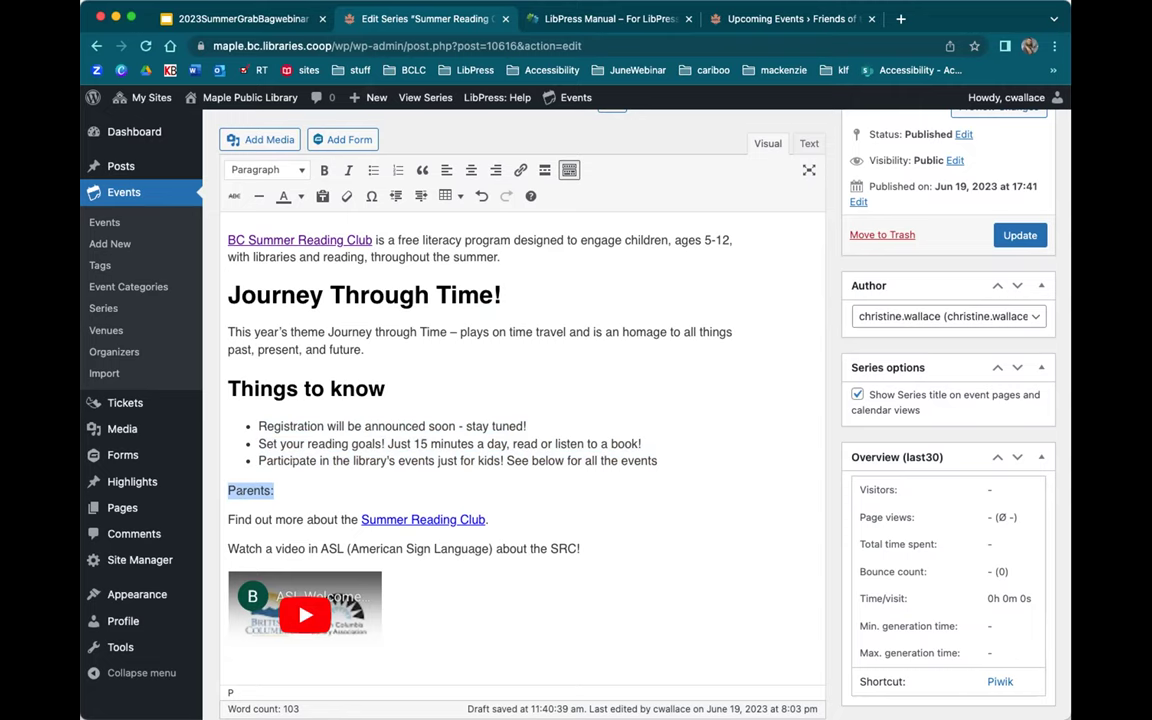
# - Retitle 'Parents:' as a 'For more information' Heading 3 and bullet the Summer Reading Club and ASL lines
pyautogui.write('For more information')
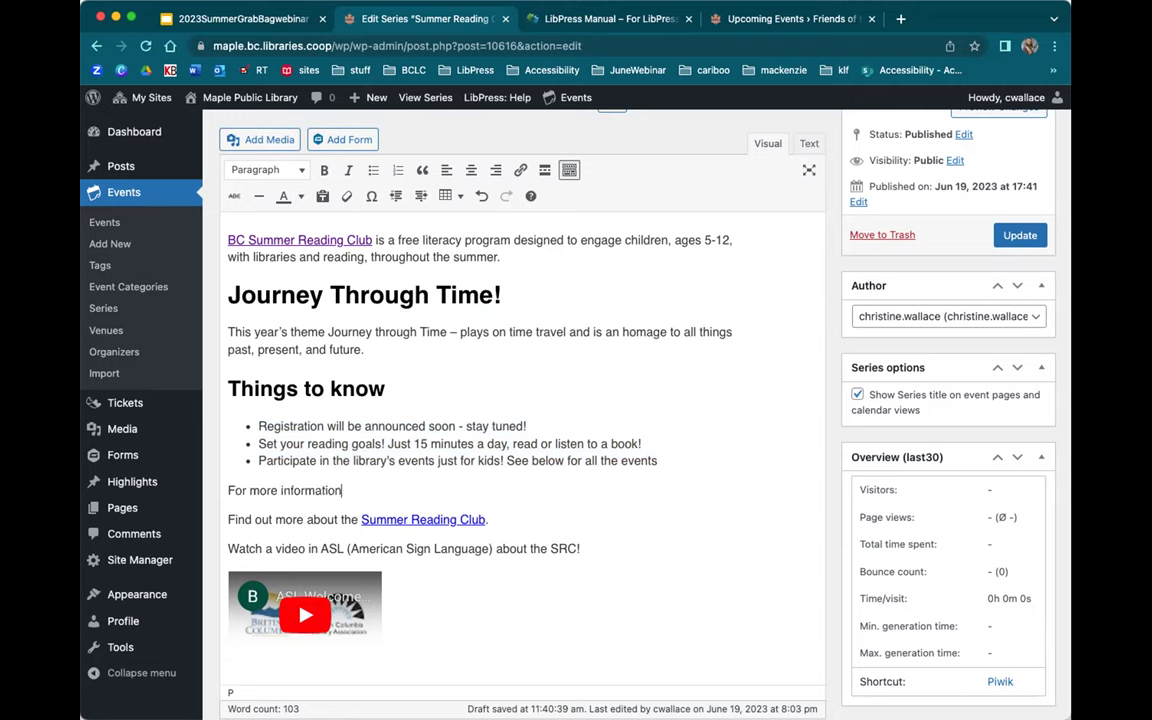
pyautogui.press('shift+super+Left')
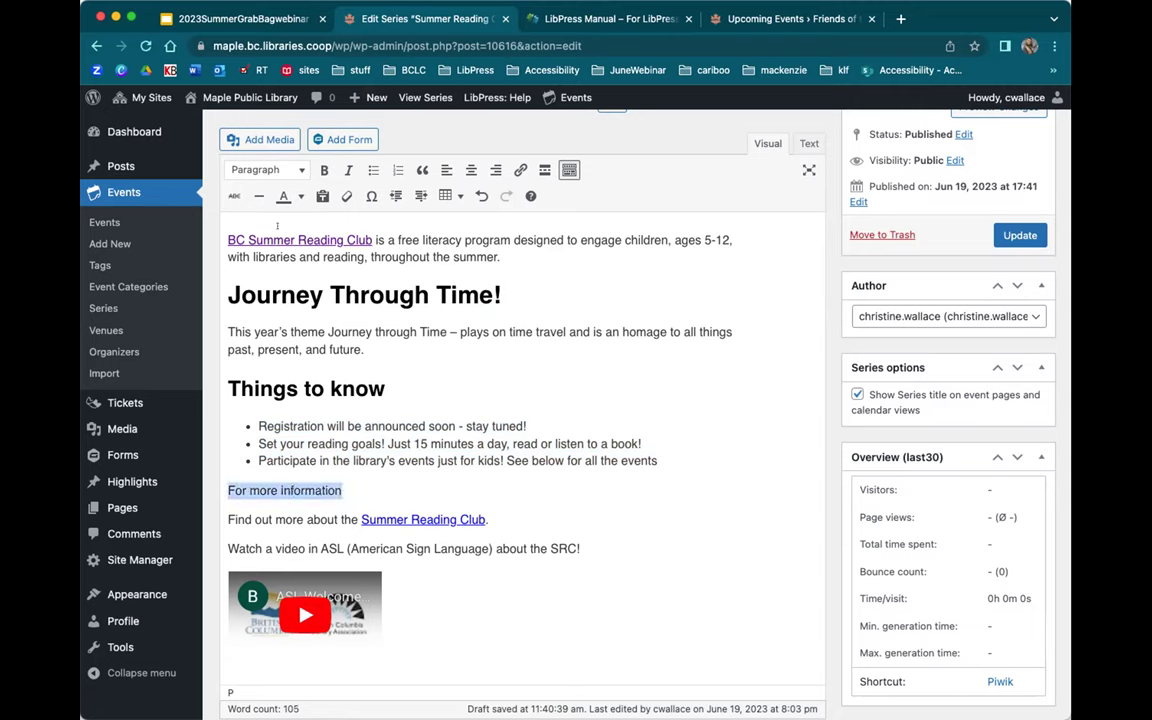
pyautogui.click(258, 170)
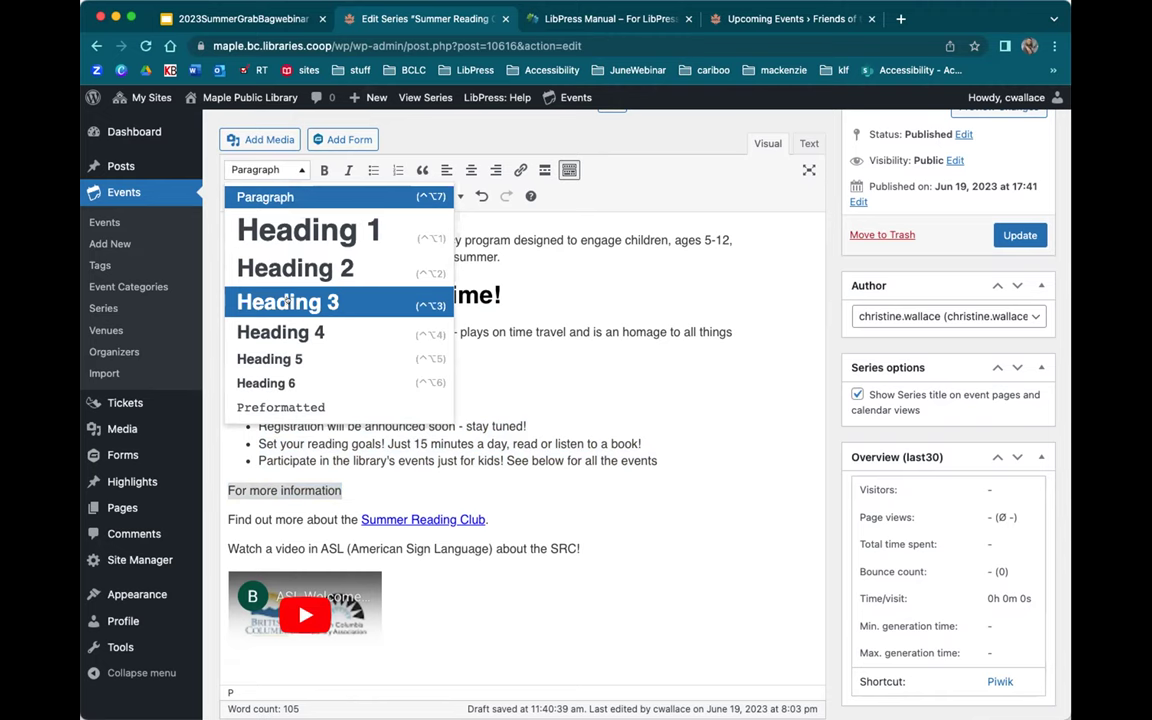
pyautogui.click(287, 302)
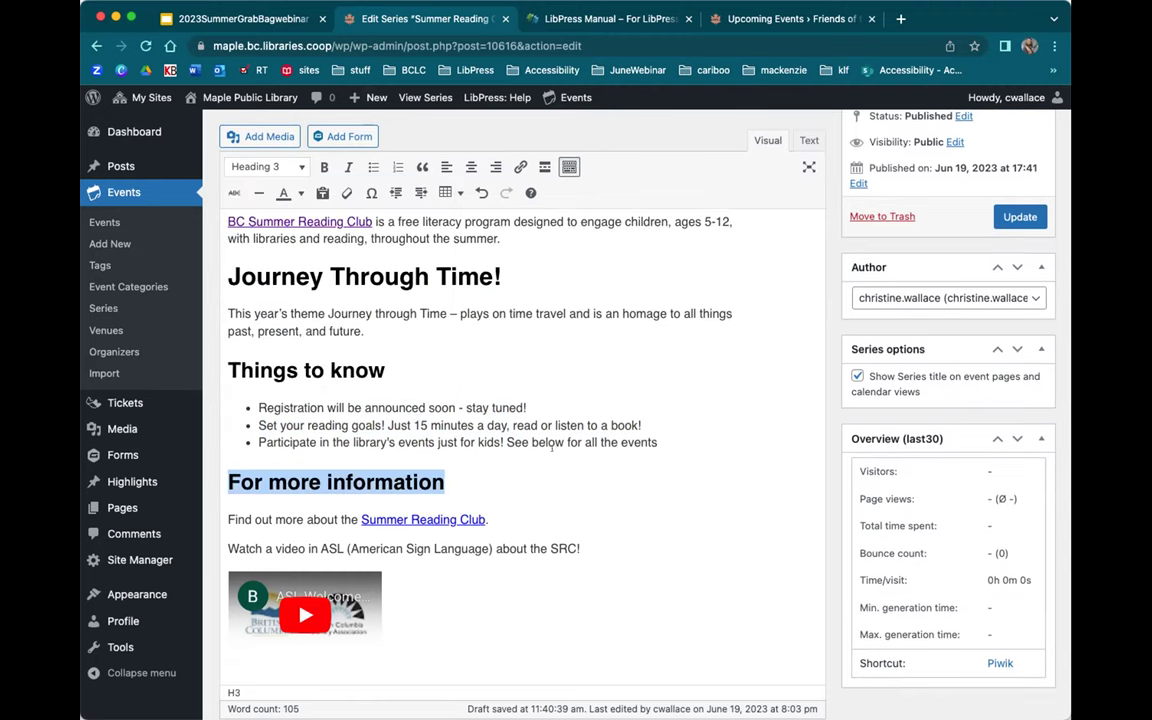
pyautogui.moveTo(590, 548); pyautogui.dragTo(218, 520)
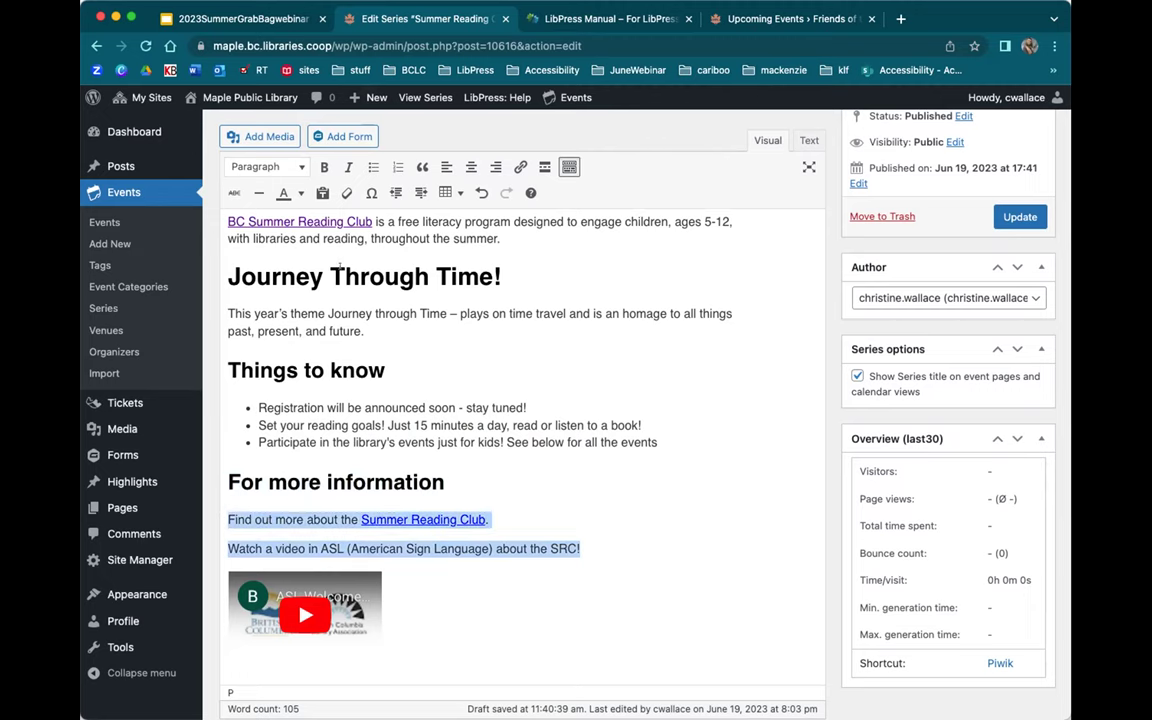
pyautogui.click(373, 167)
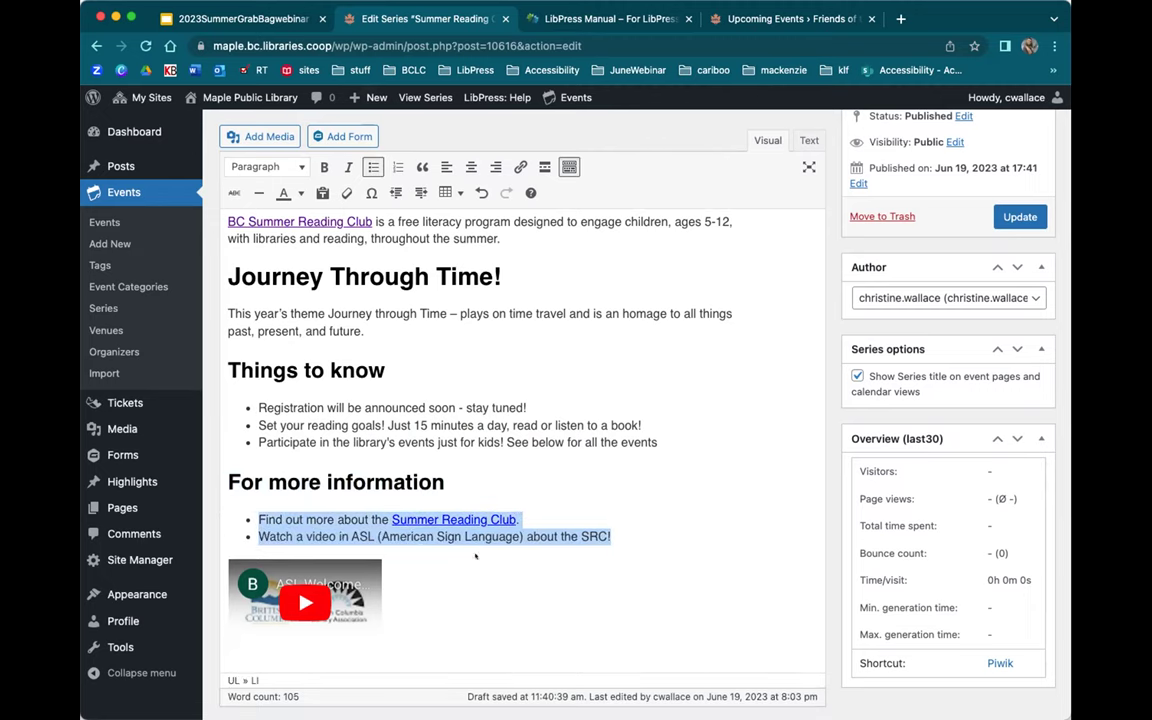
# - Check that the 'BC Summer Reading Club' link in the description points to bcsrc.ca
pyautogui.scroll(-2, 540, 552)
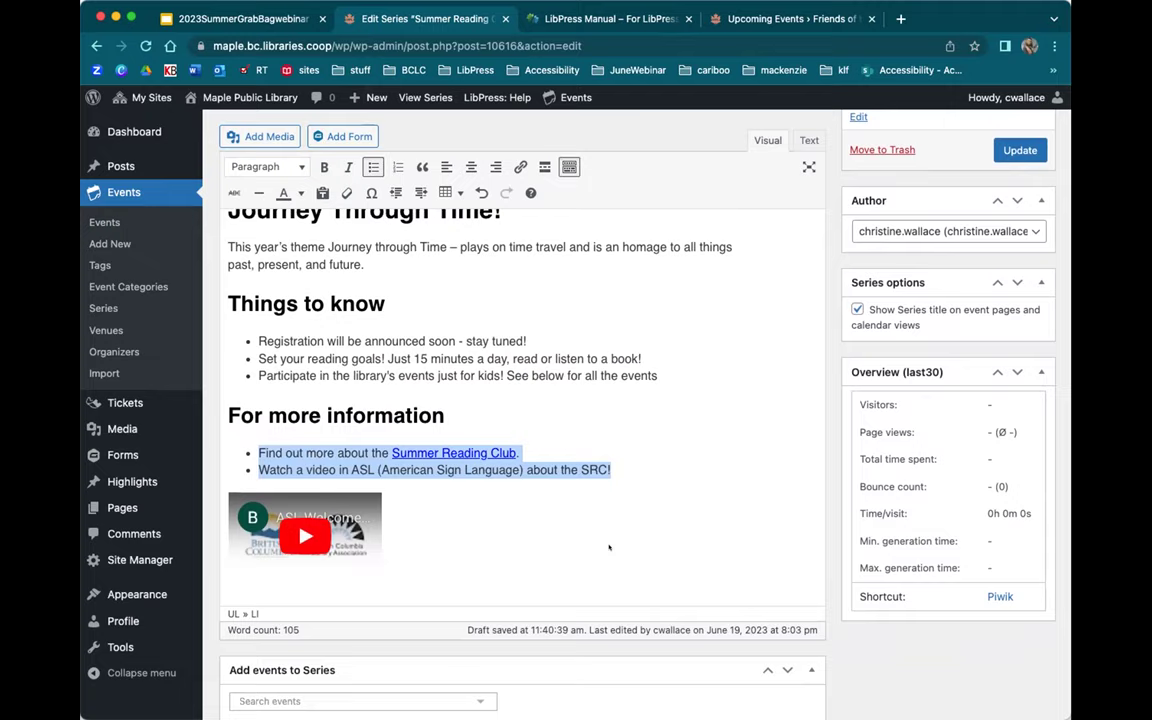
pyautogui.scroll(5, 609, 547)
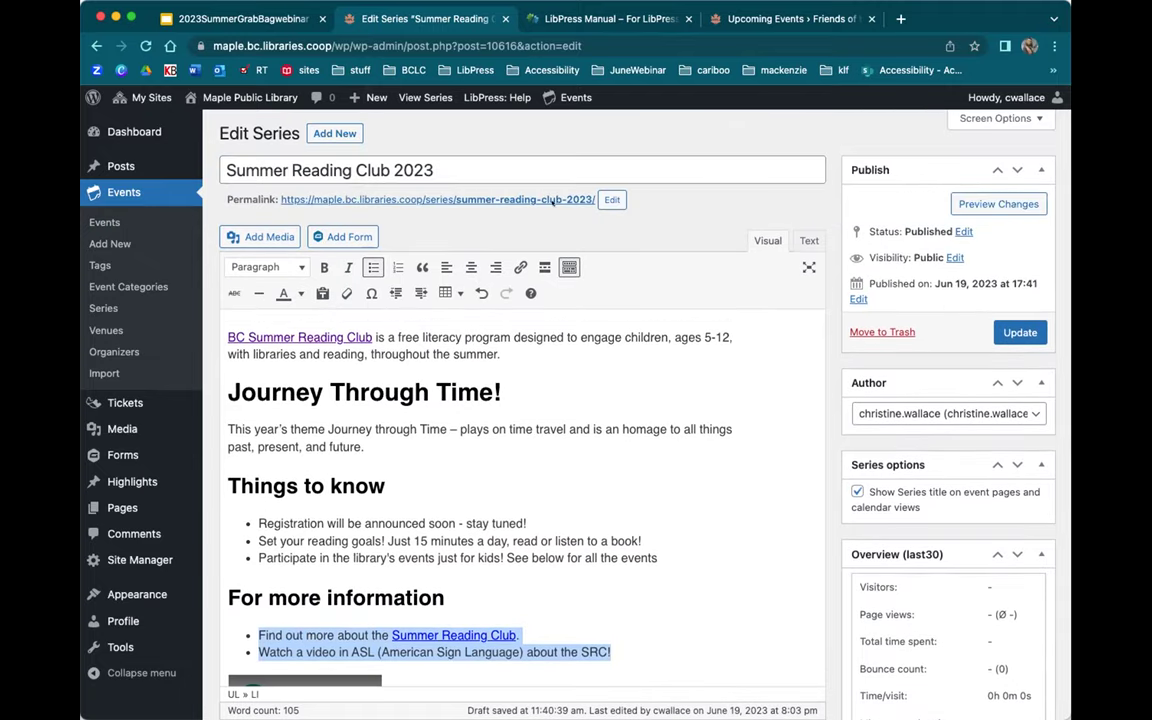
pyautogui.scroll(-3, 496, 252)
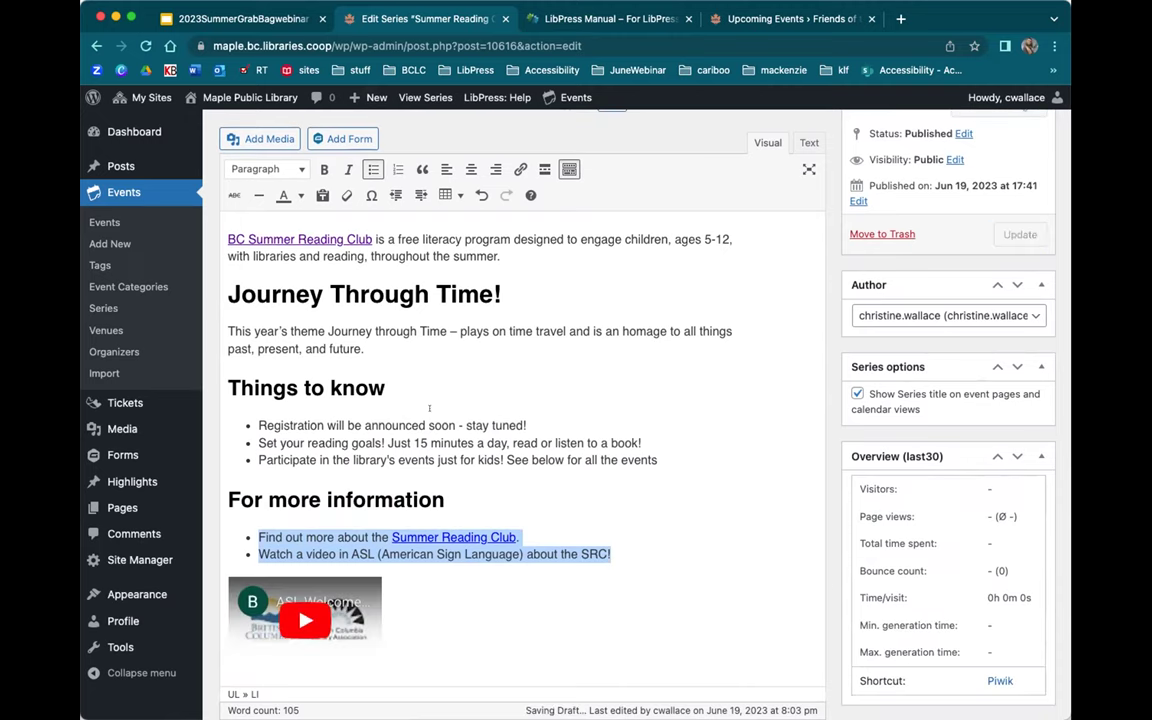
pyautogui.scroll(1, 499, 446)
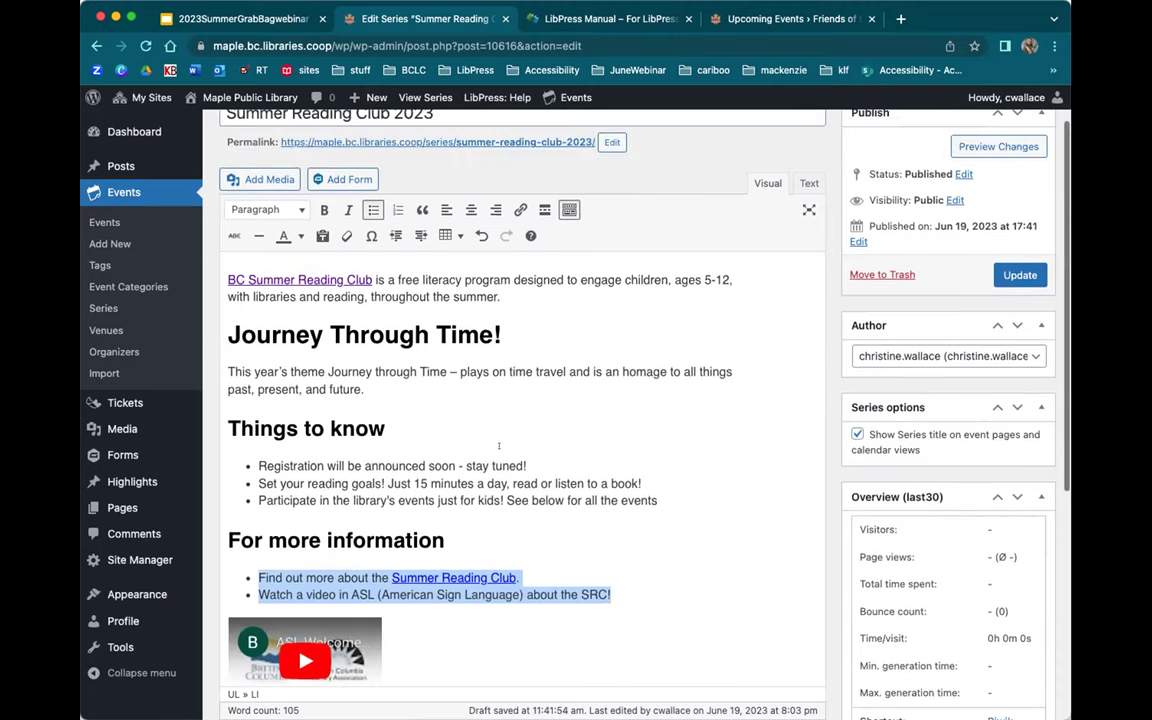
pyautogui.click(306, 276)
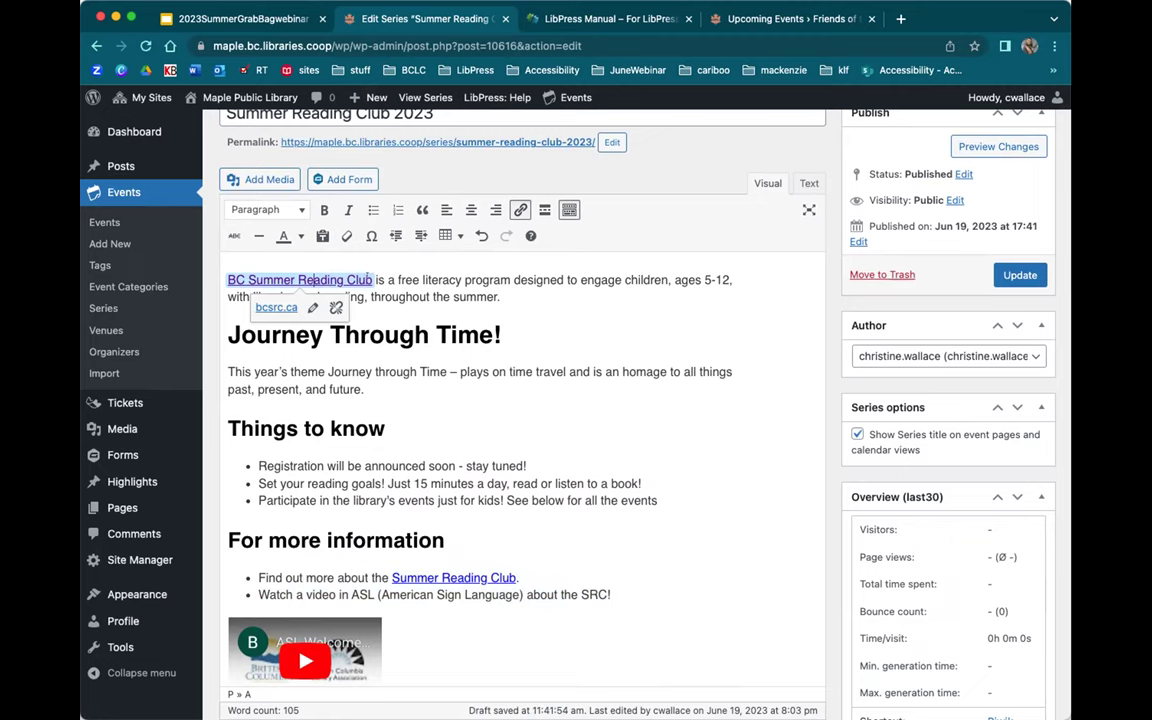
# - Append '(external link)' to the BC Summer Reading Club link and set it to open in a new tab
pyautogui.click(372, 280)
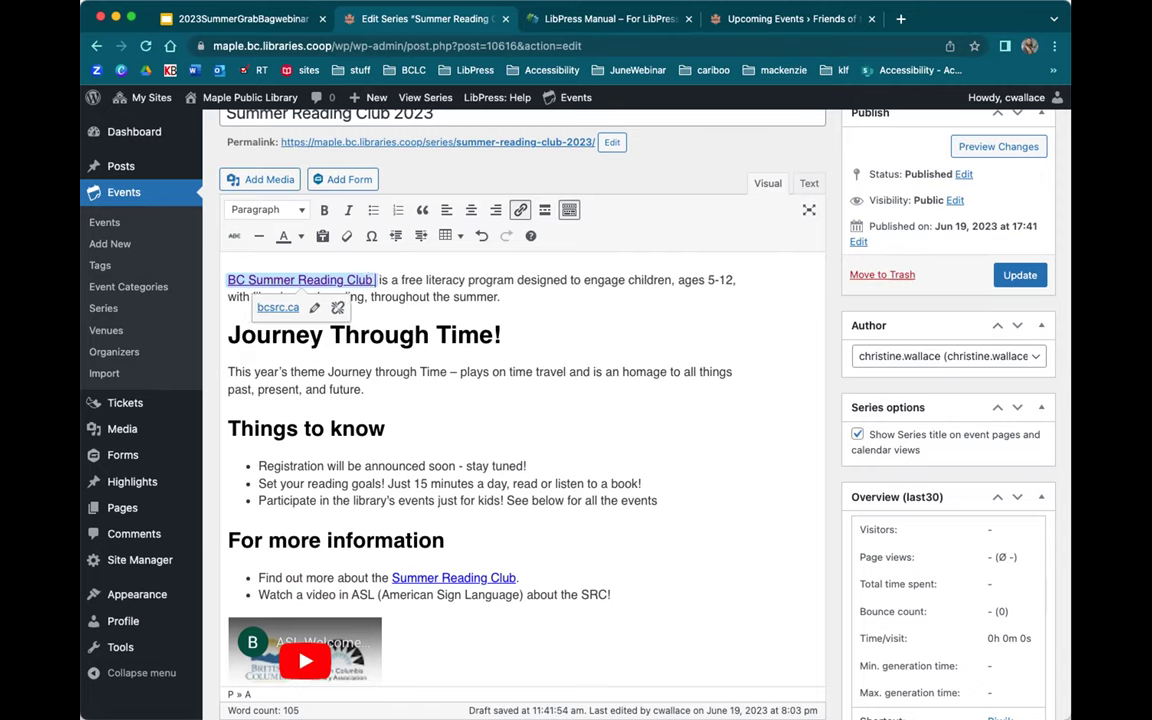
pyautogui.write('(external link)')
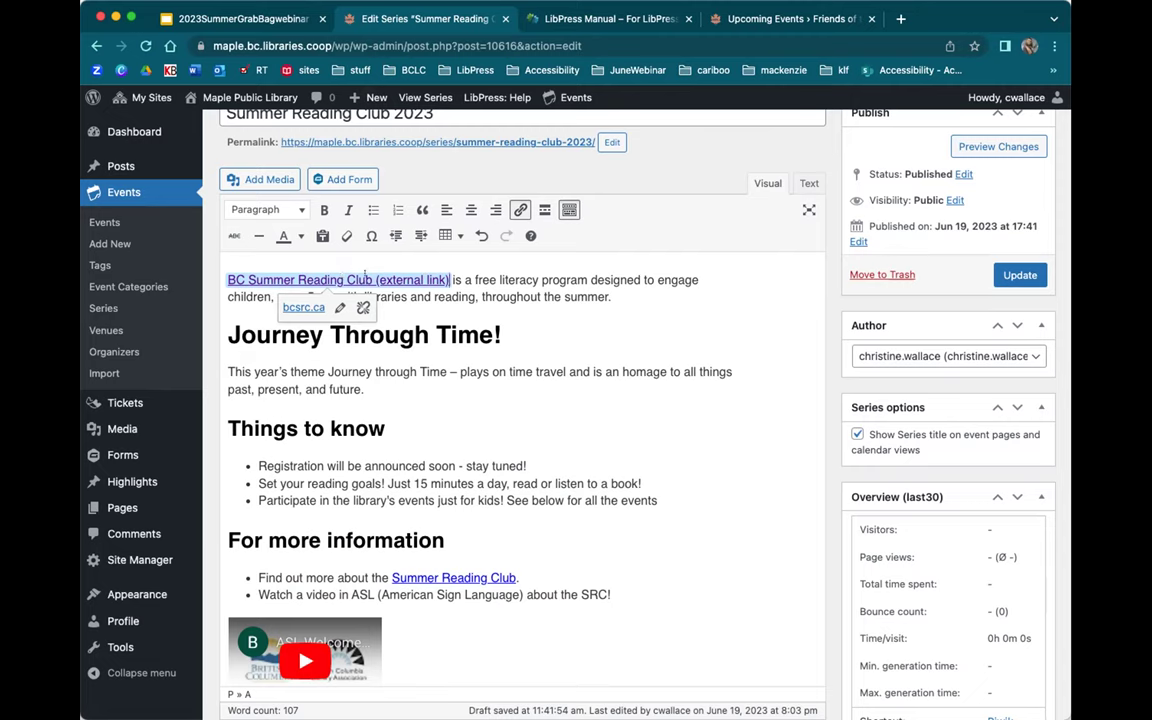
pyautogui.click(342, 279)
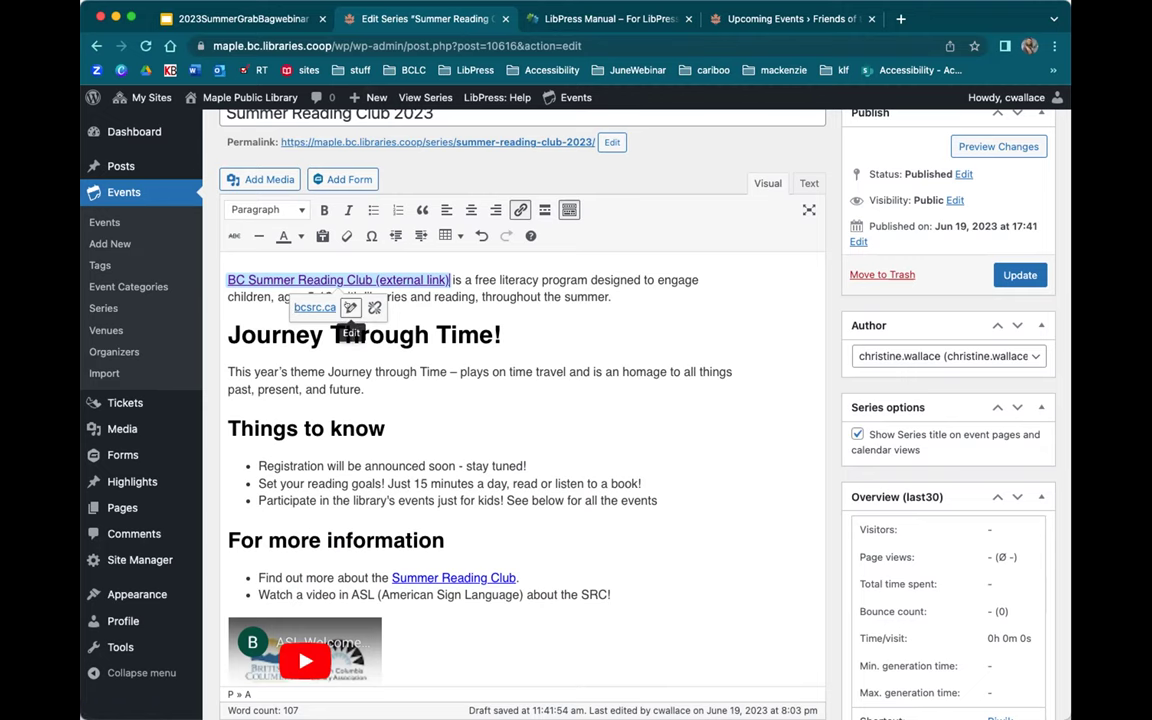
pyautogui.click(350, 308)
pyautogui.click(494, 308)
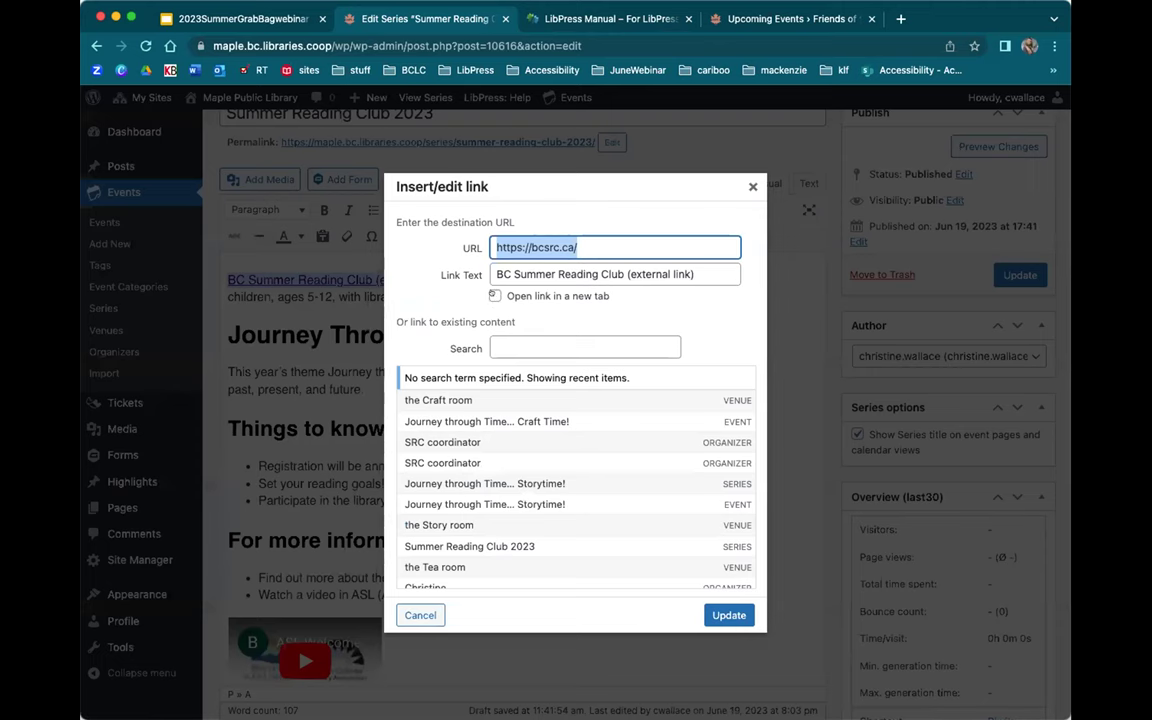
pyautogui.click(494, 296)
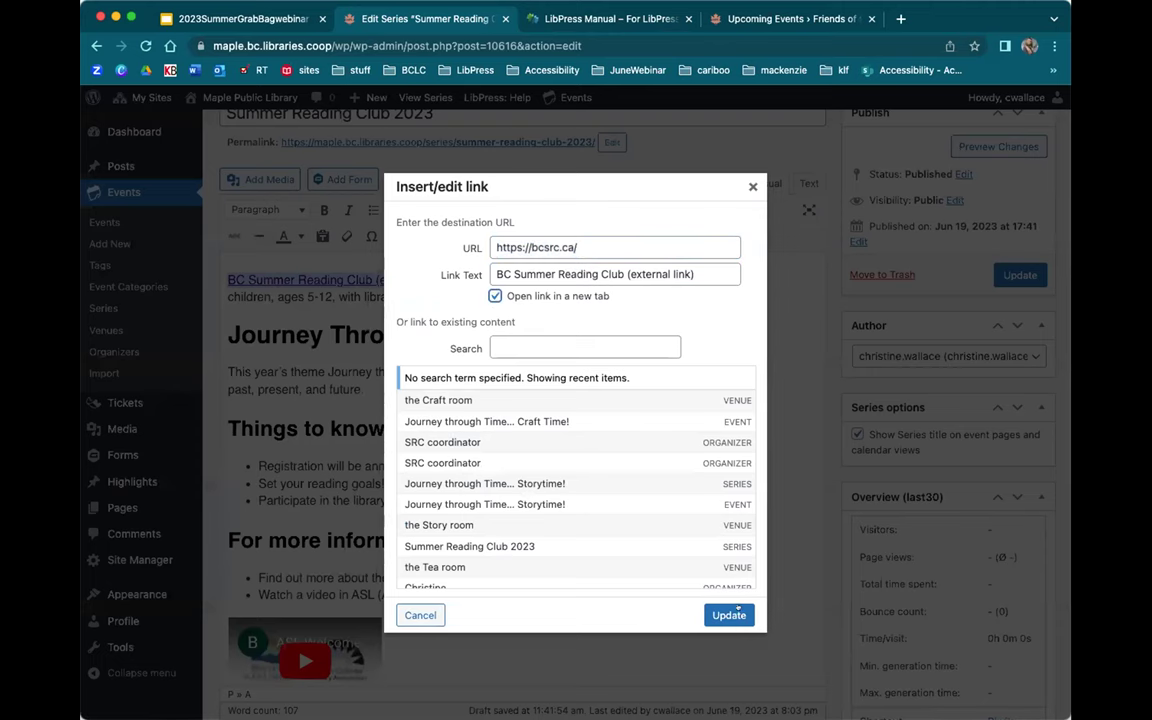
pyautogui.click(729, 615)
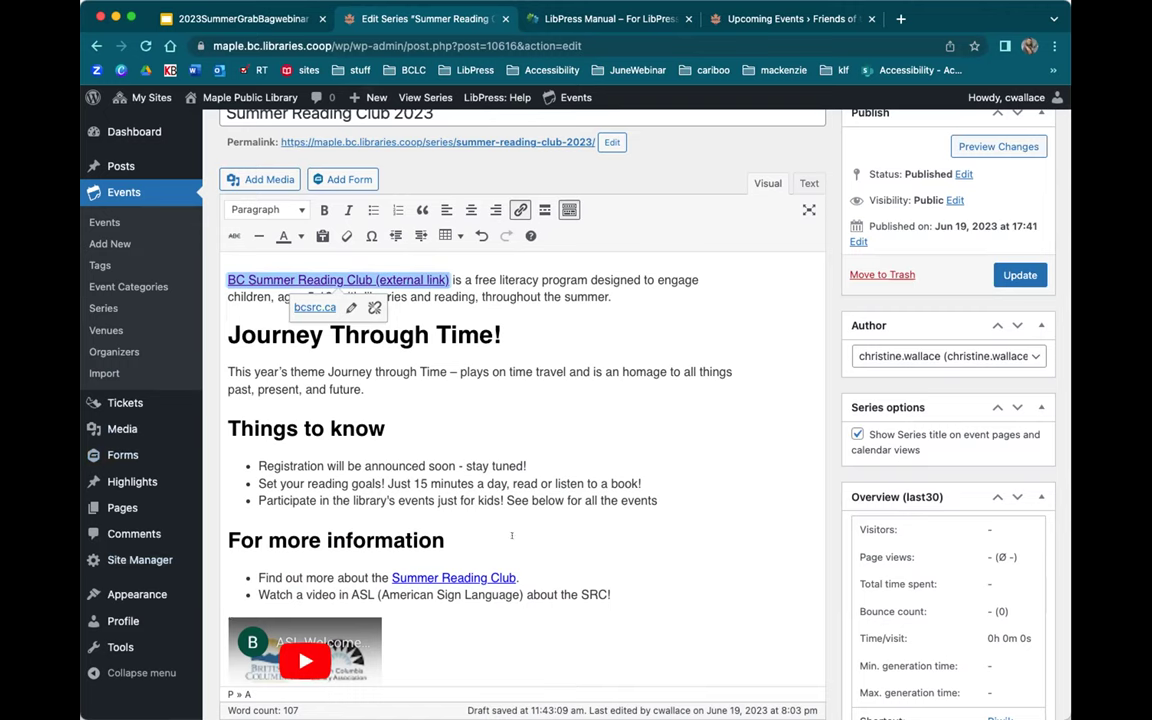
# - Make the Summer Reading Club link (bcsrc.ca/about-bcsrc) open in a new tab
pyautogui.click(454, 576)
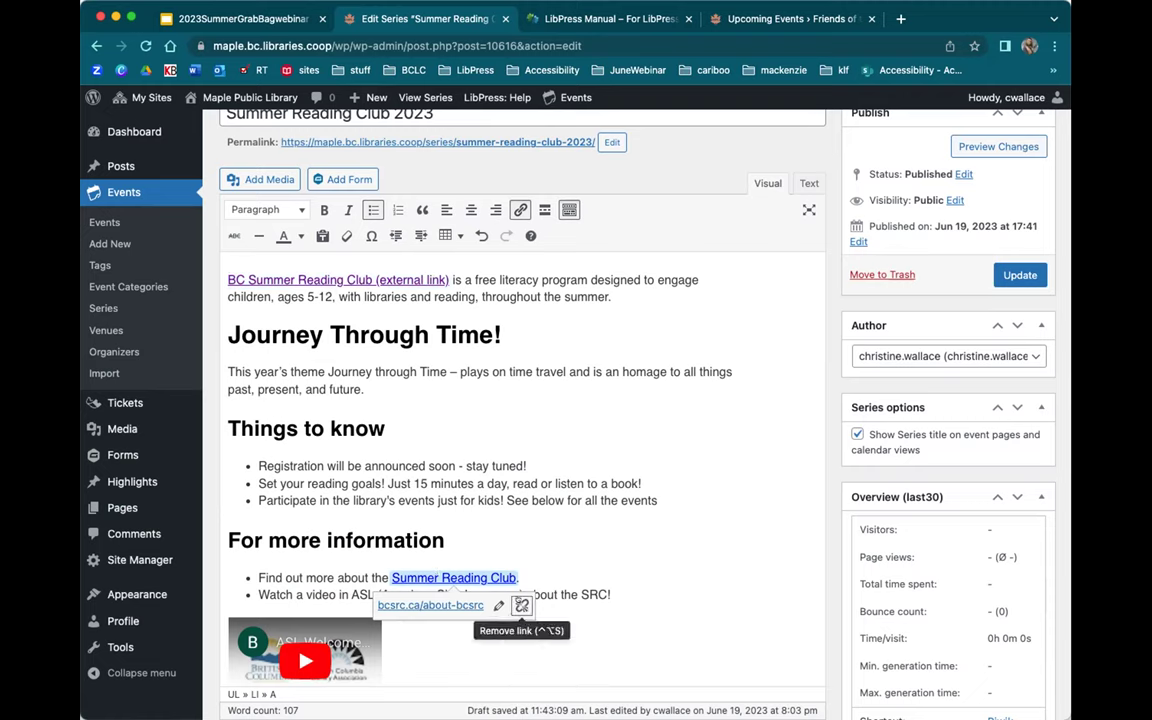
pyautogui.click(498, 605)
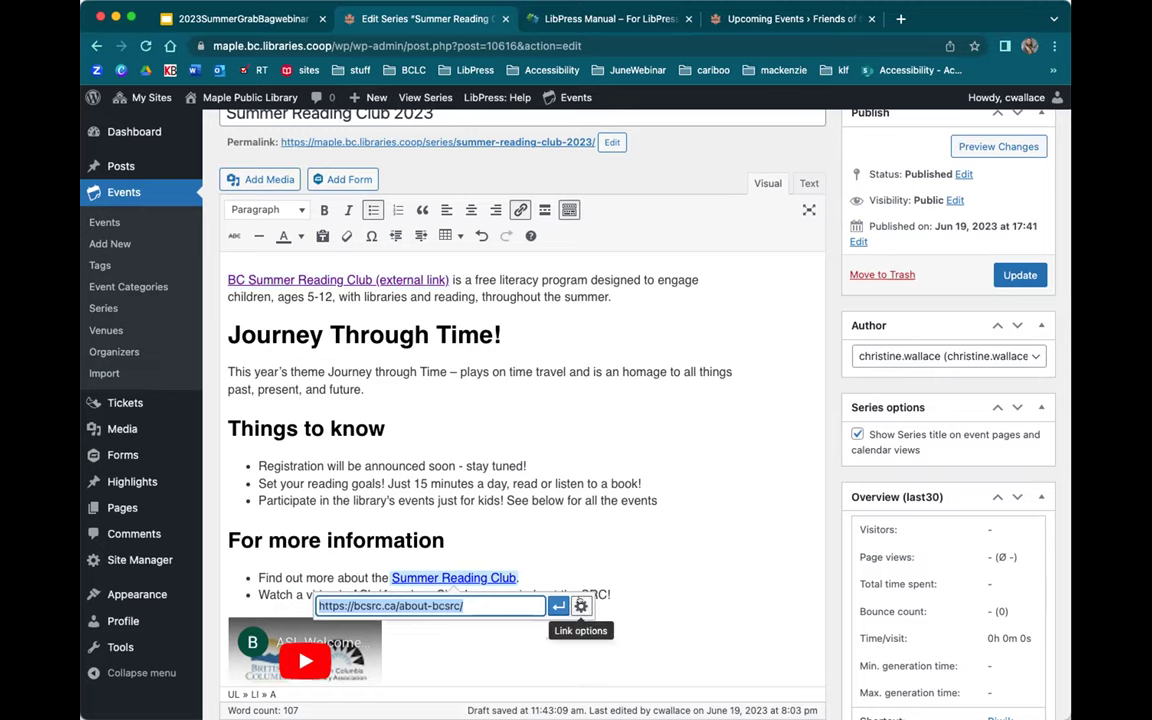
pyautogui.click(581, 606)
pyautogui.click(494, 296)
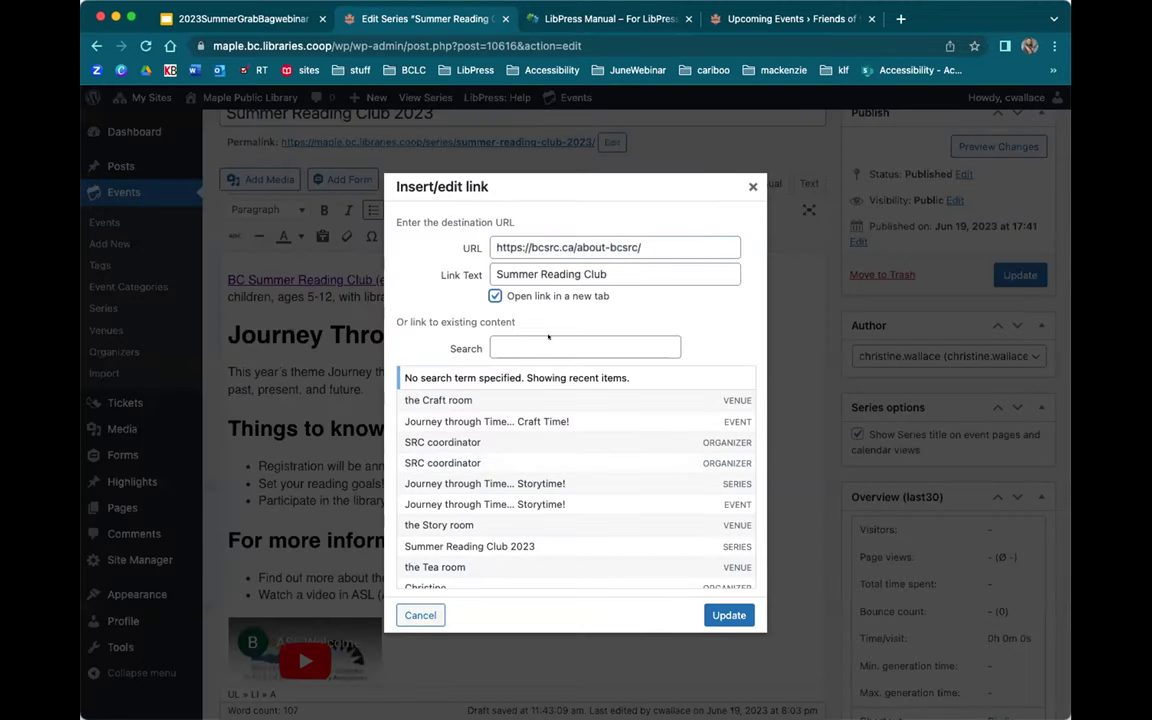
pyautogui.click(731, 613)
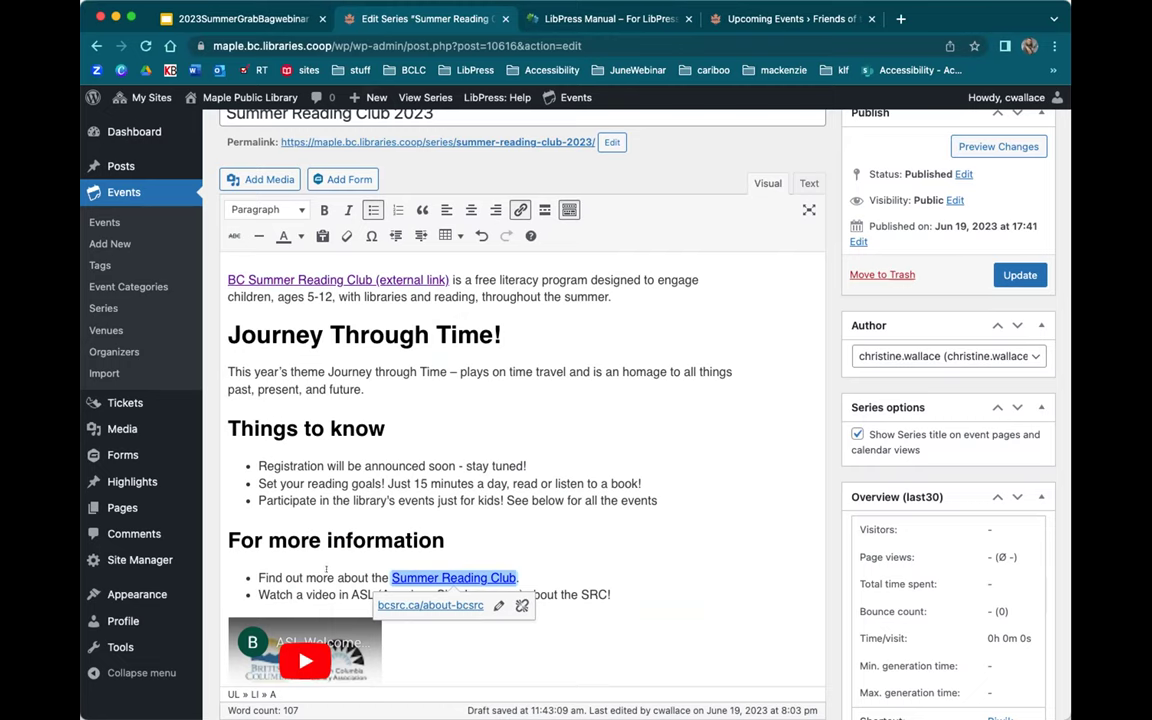
# - Update the Summer Reading Club 2023 series so its new-tab link settings are saved
pyautogui.scroll(-2, 326, 570)
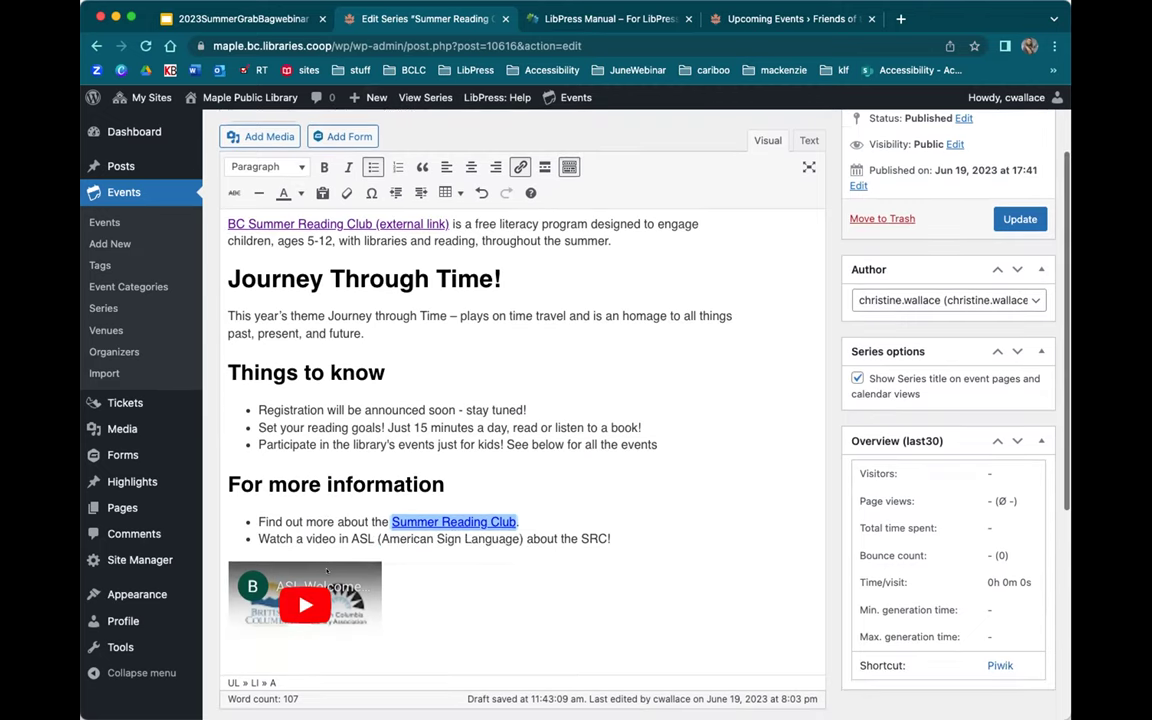
pyautogui.scroll(-1, 330, 570)
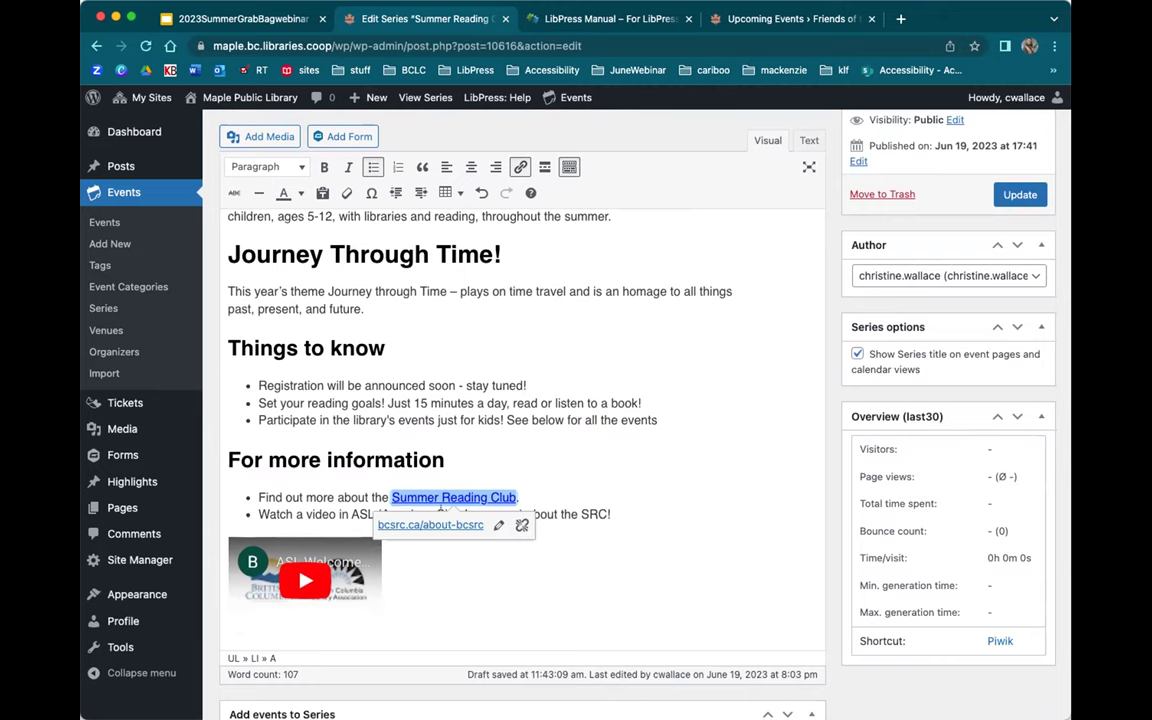
pyautogui.scroll(-1, 466, 446)
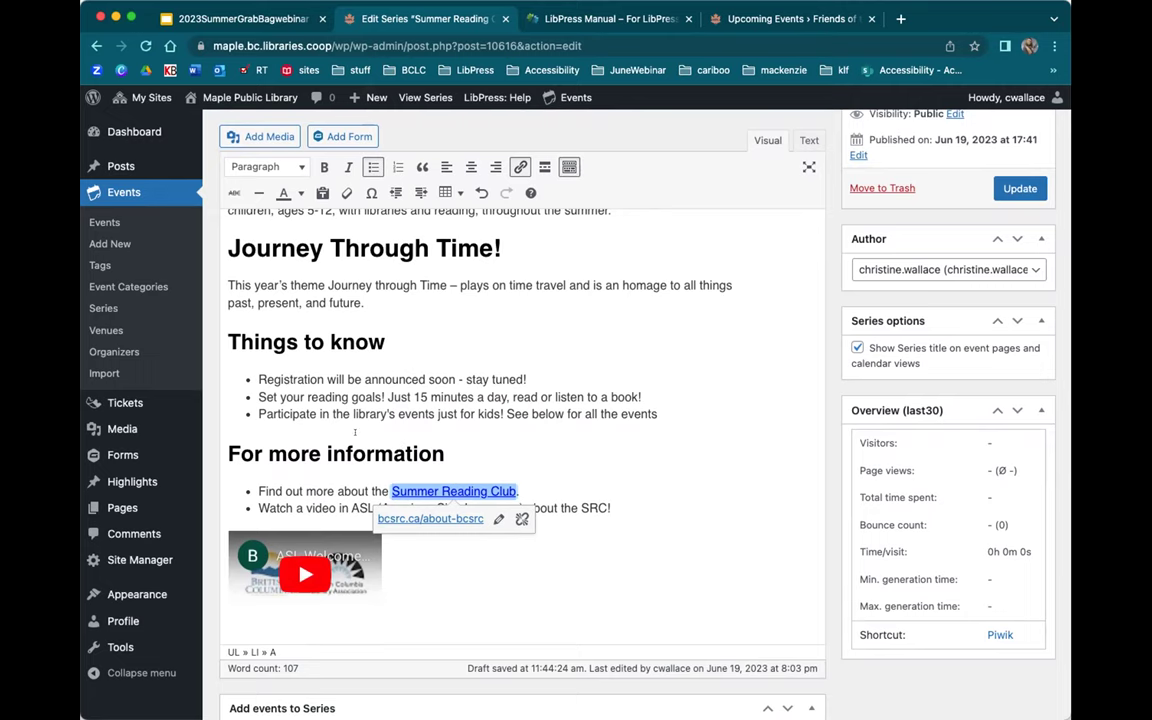
pyautogui.scroll(-2, 350, 437)
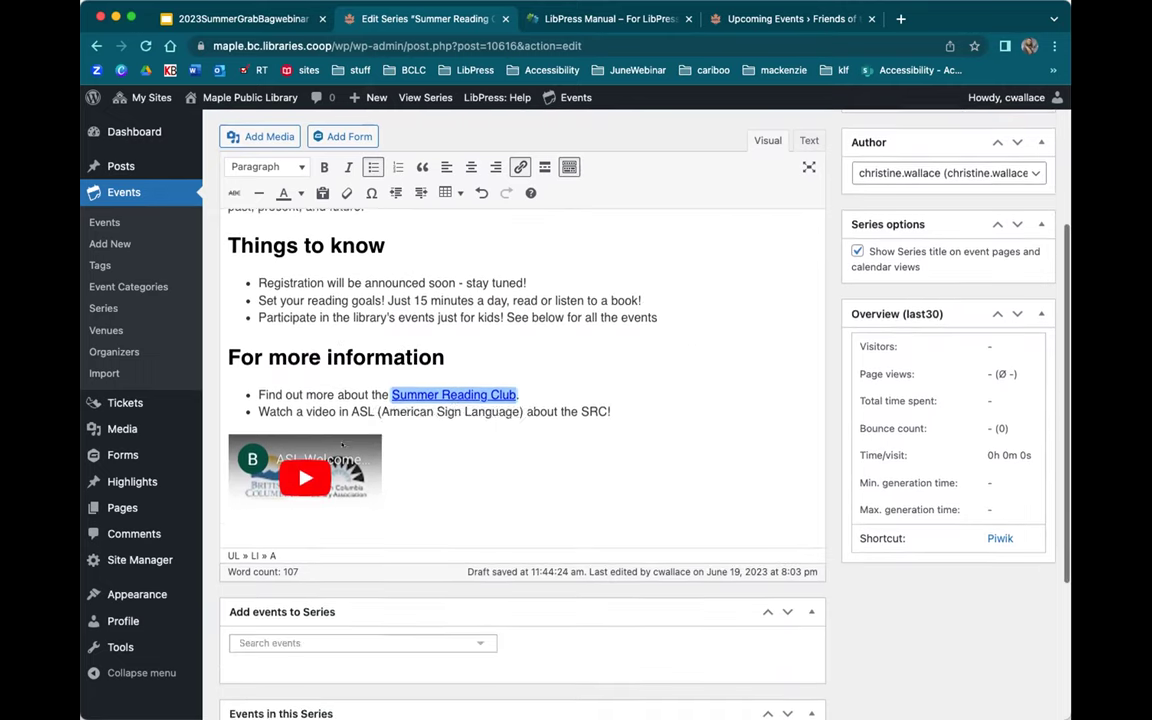
pyautogui.scroll(-1, 514, 445)
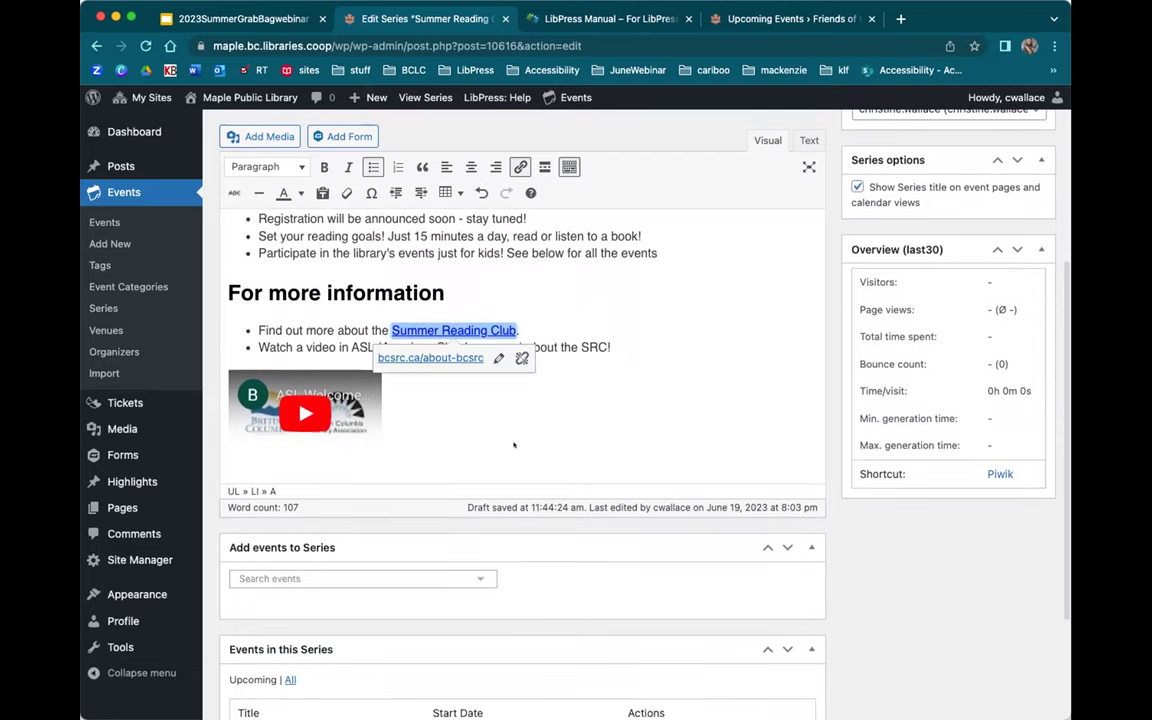
pyautogui.scroll(5, 514, 445)
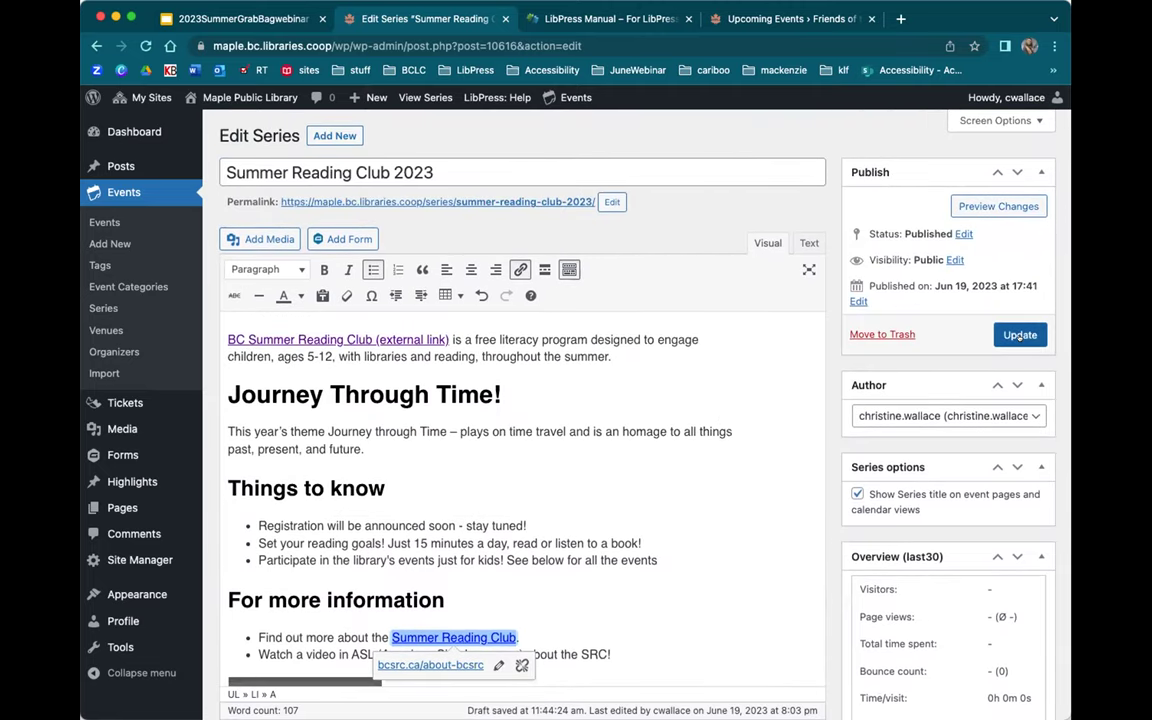
pyautogui.click(1019, 335)
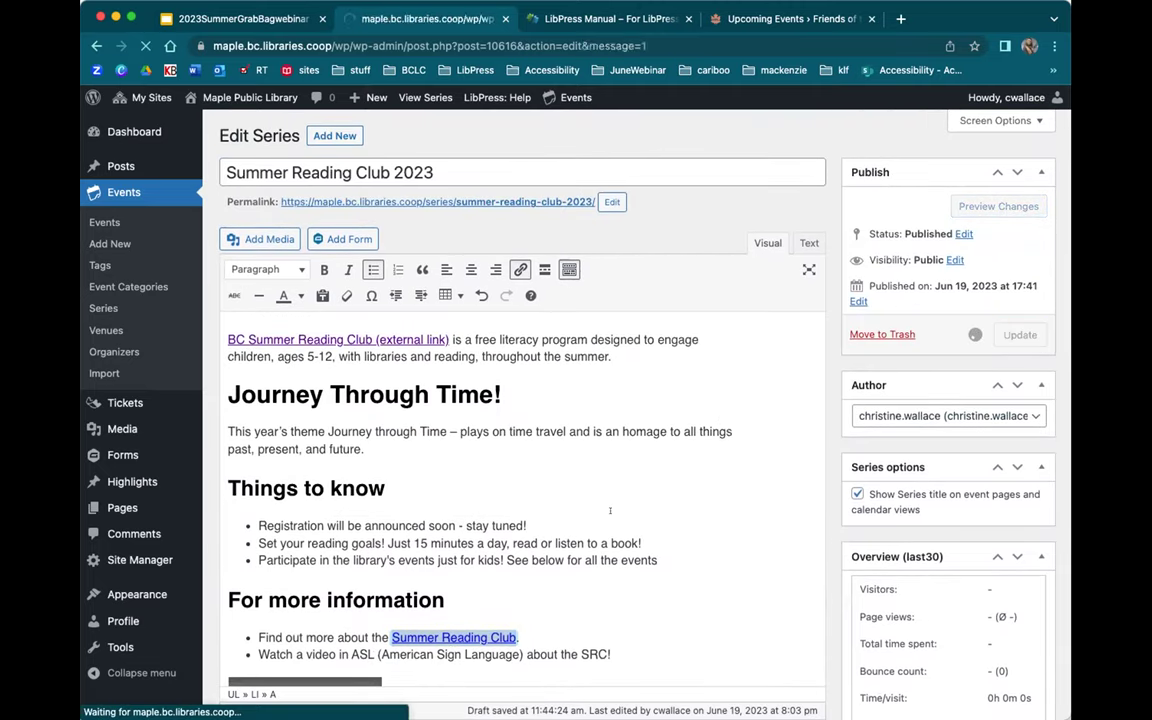
# - Add the Journey through Time... Craft Time! event to the series
pyautogui.scroll(-4, 610, 510)
pyautogui.scroll(-4, 610, 510)
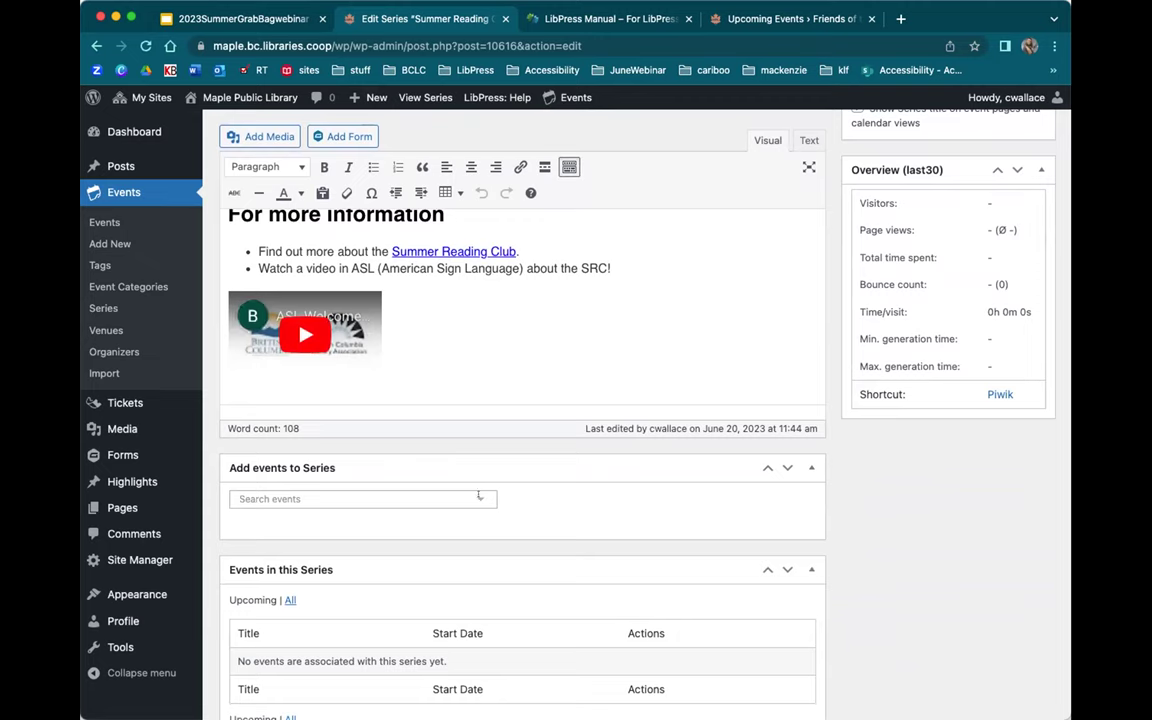
pyautogui.click(479, 497)
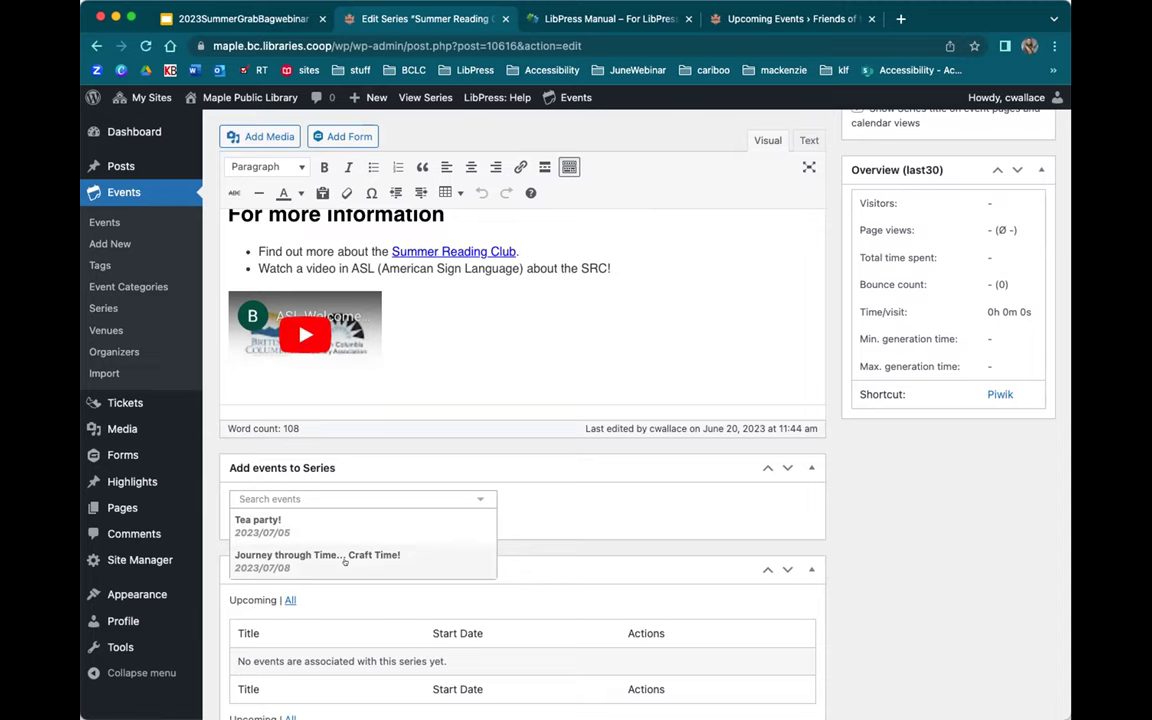
pyautogui.click(344, 562)
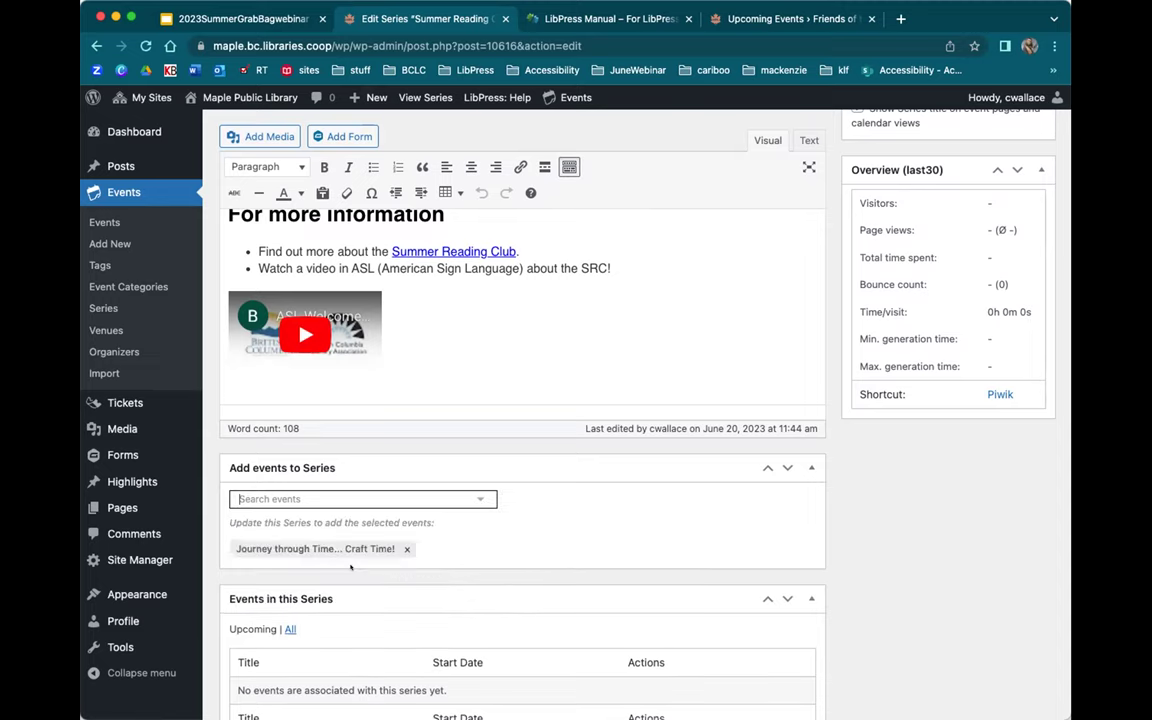
# - Update the series so Craft Time (2023/07/08) is saved among its events
pyautogui.scroll(-1, 464, 588)
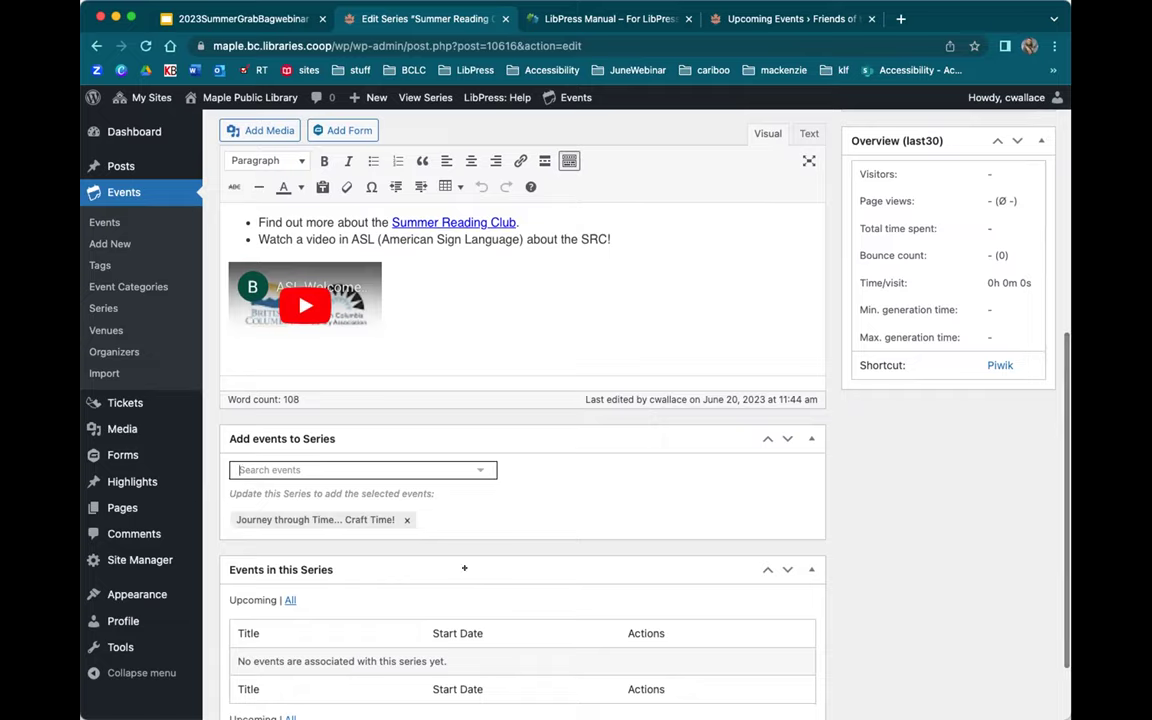
pyautogui.scroll(4, 464, 580)
pyautogui.scroll(1, 932, 201)
pyautogui.click(1020, 158)
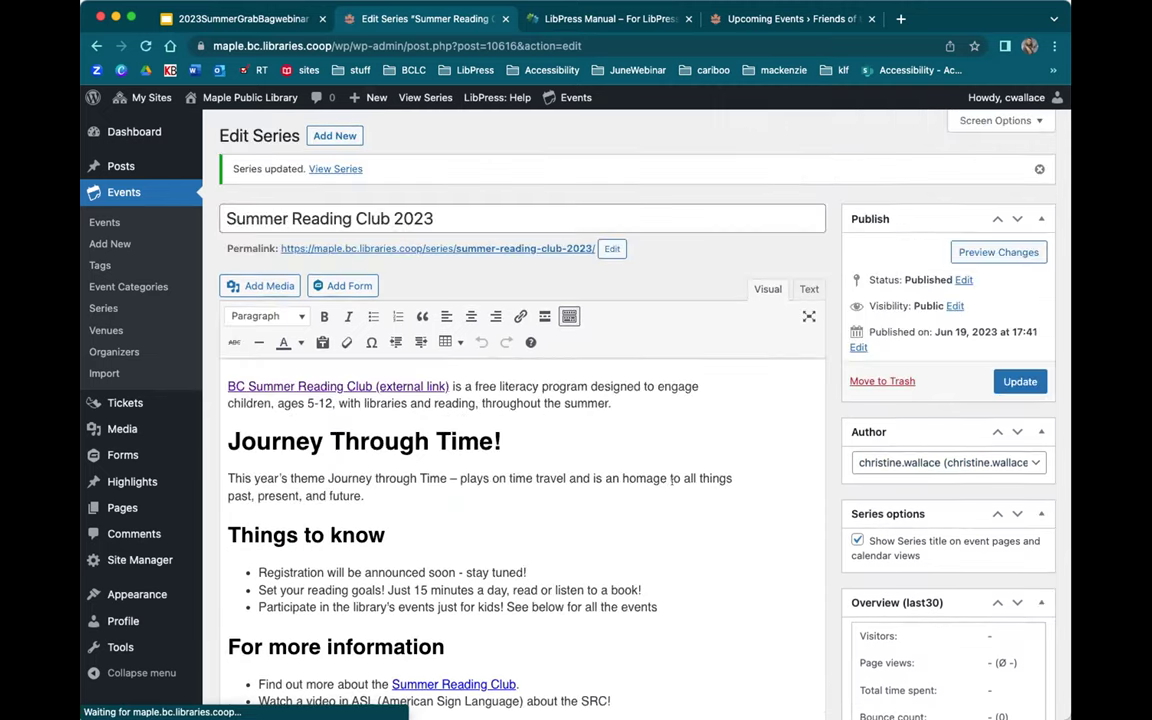
pyautogui.scroll(-4, 671, 481)
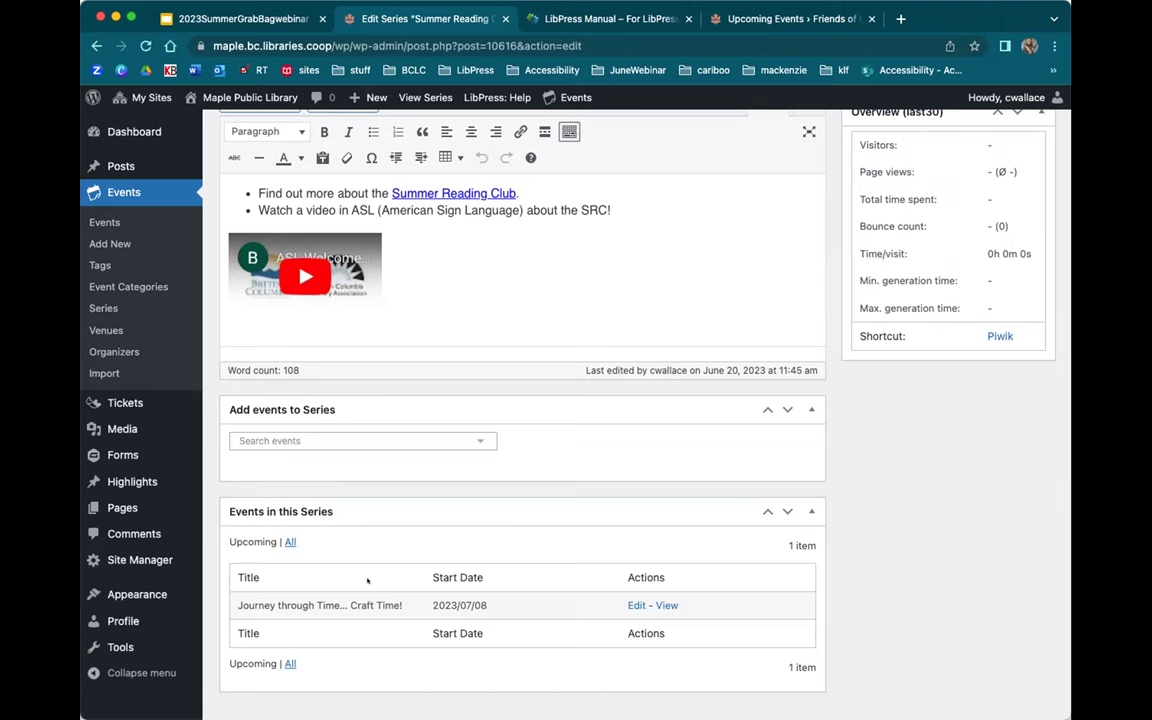
pyautogui.scroll(5, 378, 580)
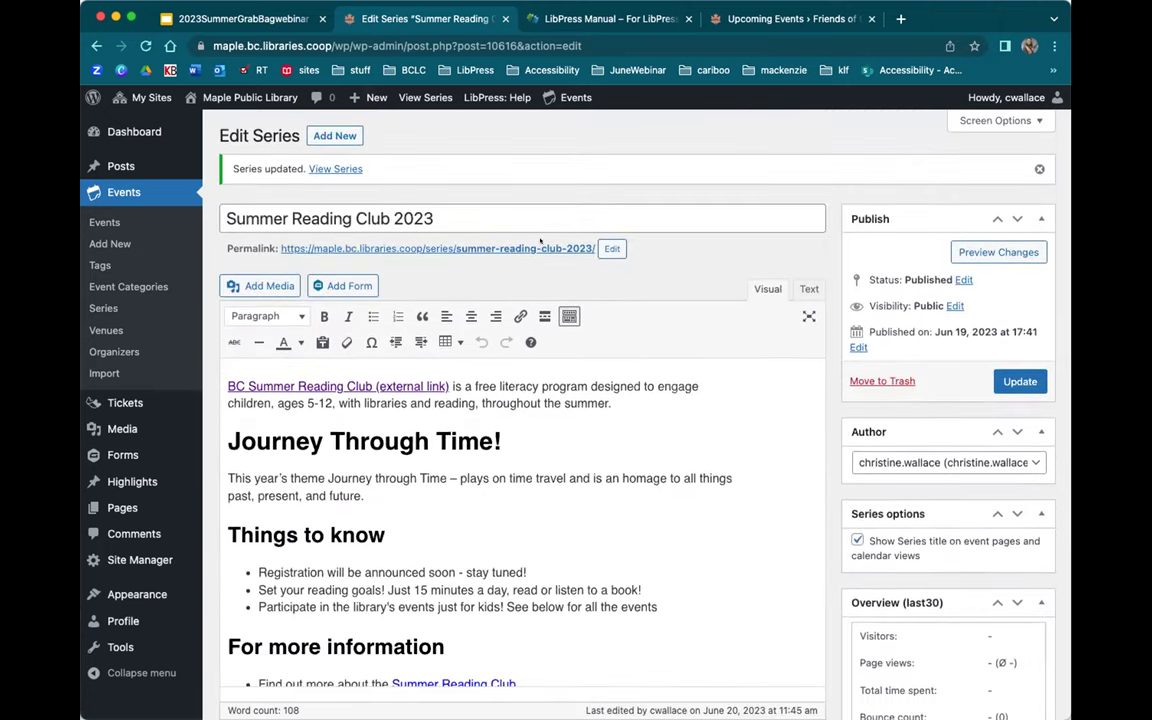
# - Check the live series page lists Craft Time on July 8, 11 am–2 pm, then return to the Dashboard
pyautogui.click(427, 97)
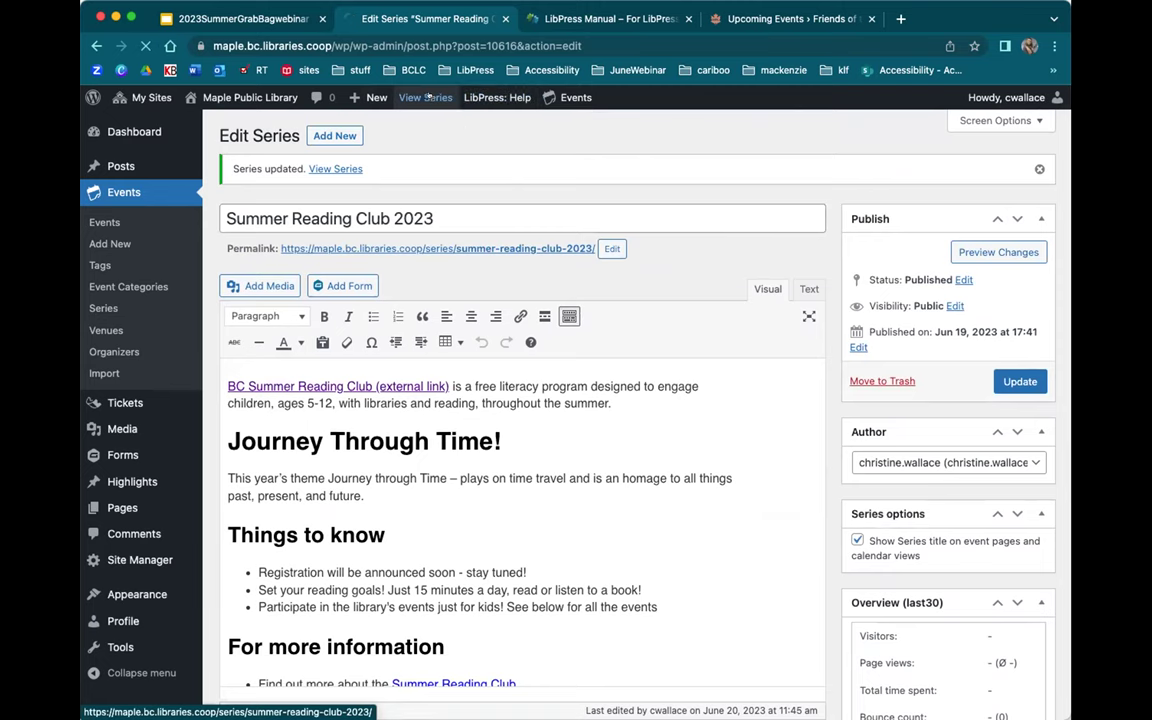
pyautogui.scroll(-2, 545, 365)
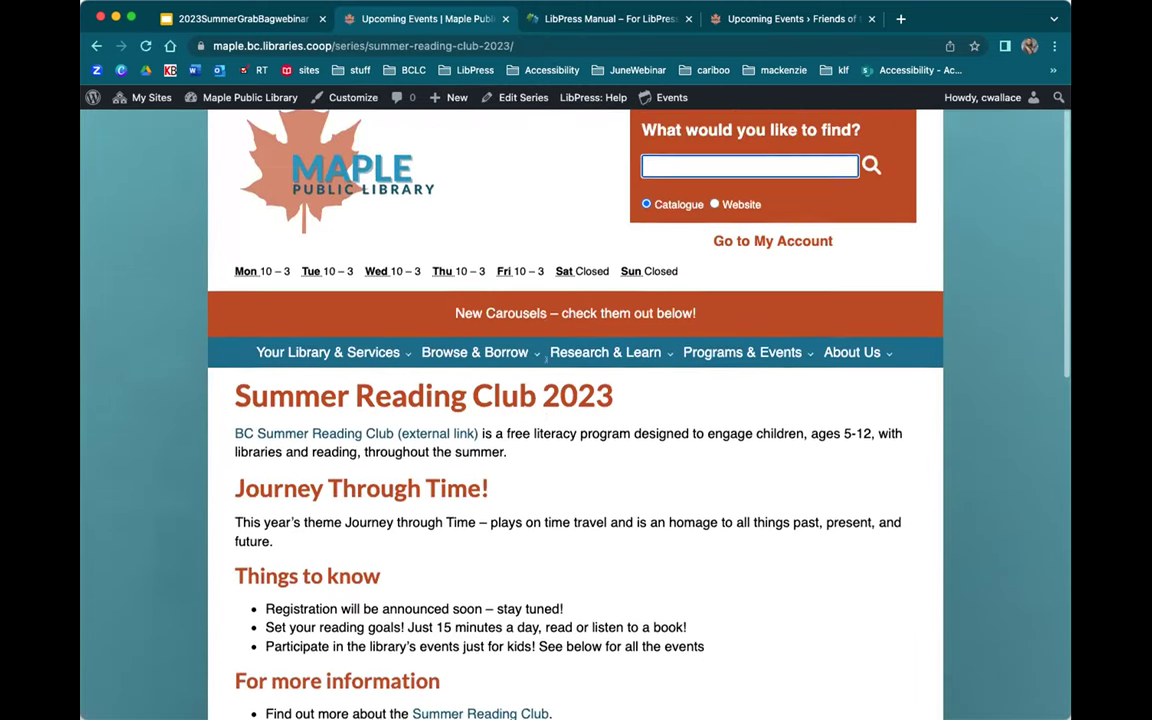
pyautogui.scroll(-4, 546, 365)
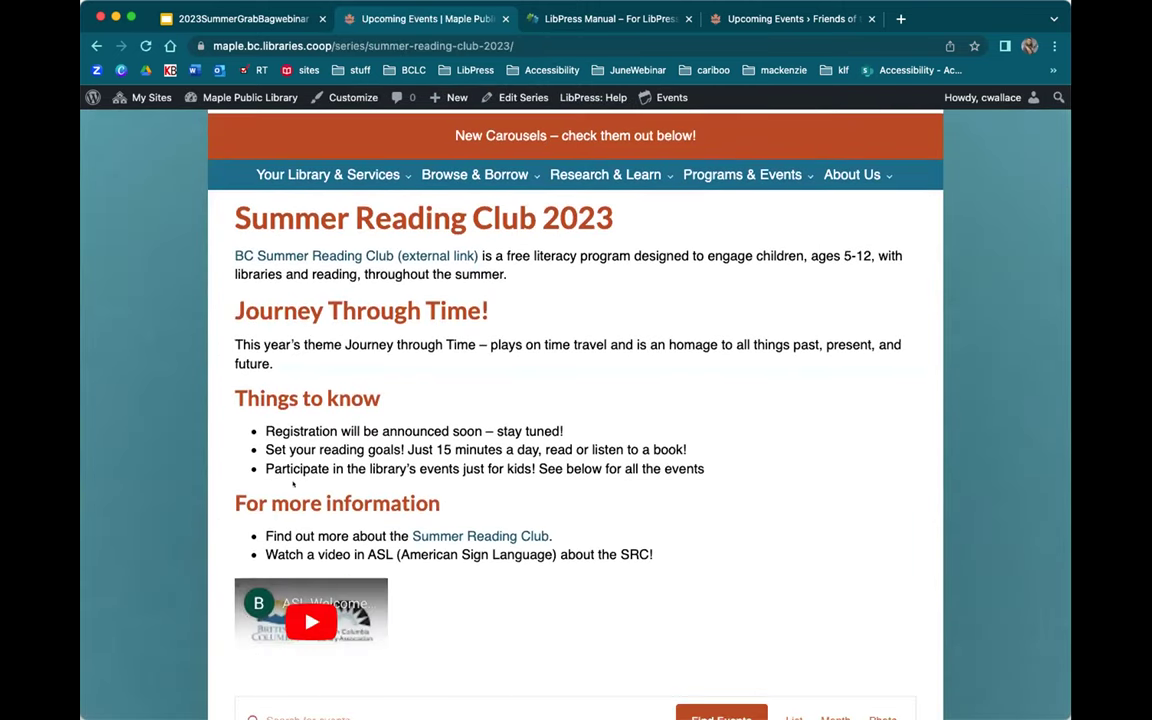
pyautogui.scroll(-3, 411, 545)
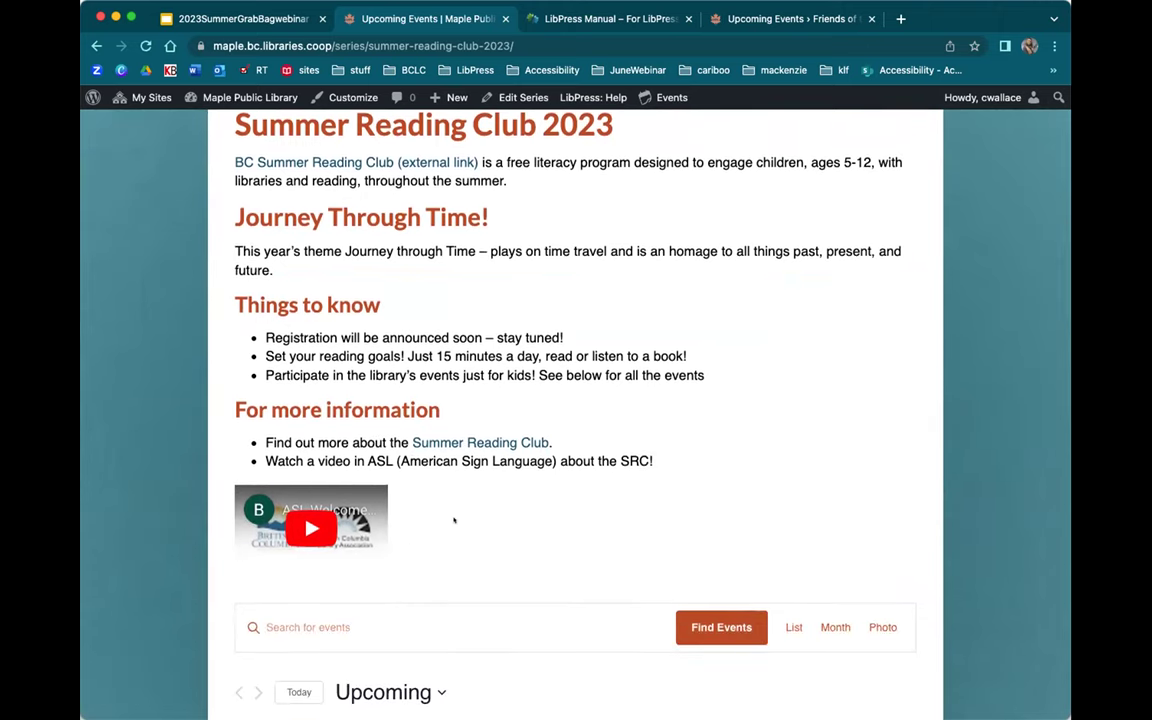
pyautogui.scroll(-5, 454, 520)
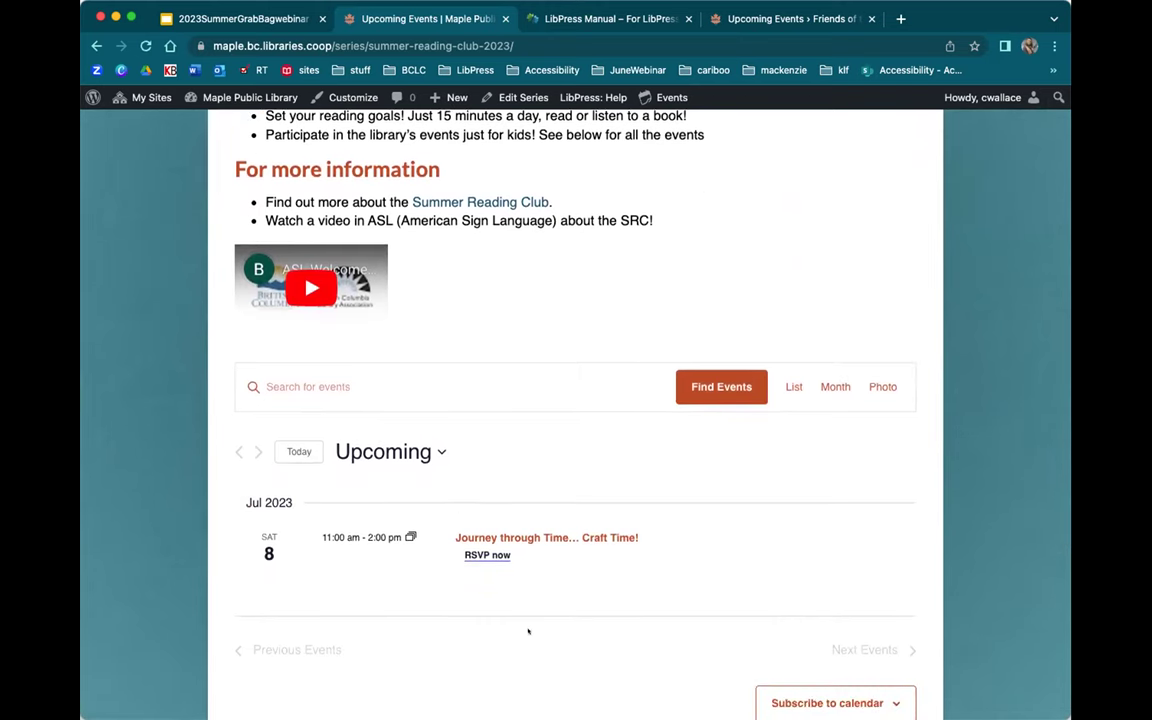
pyautogui.scroll(9, 536, 621)
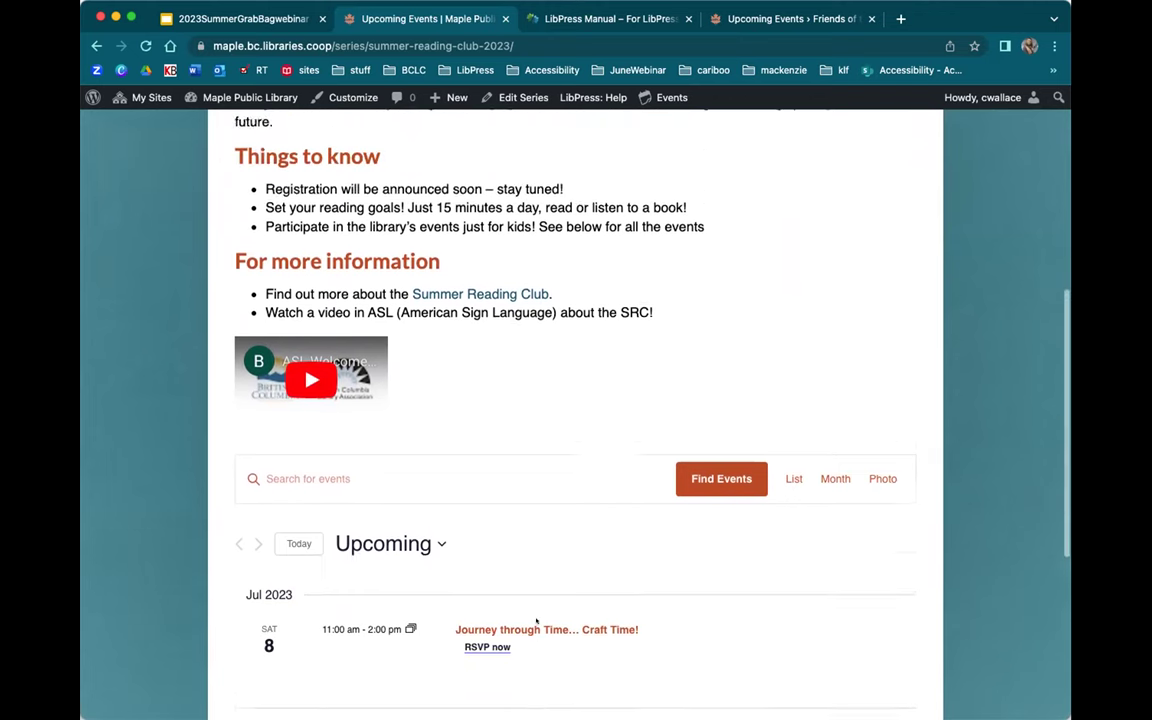
pyautogui.scroll(3, 530, 621)
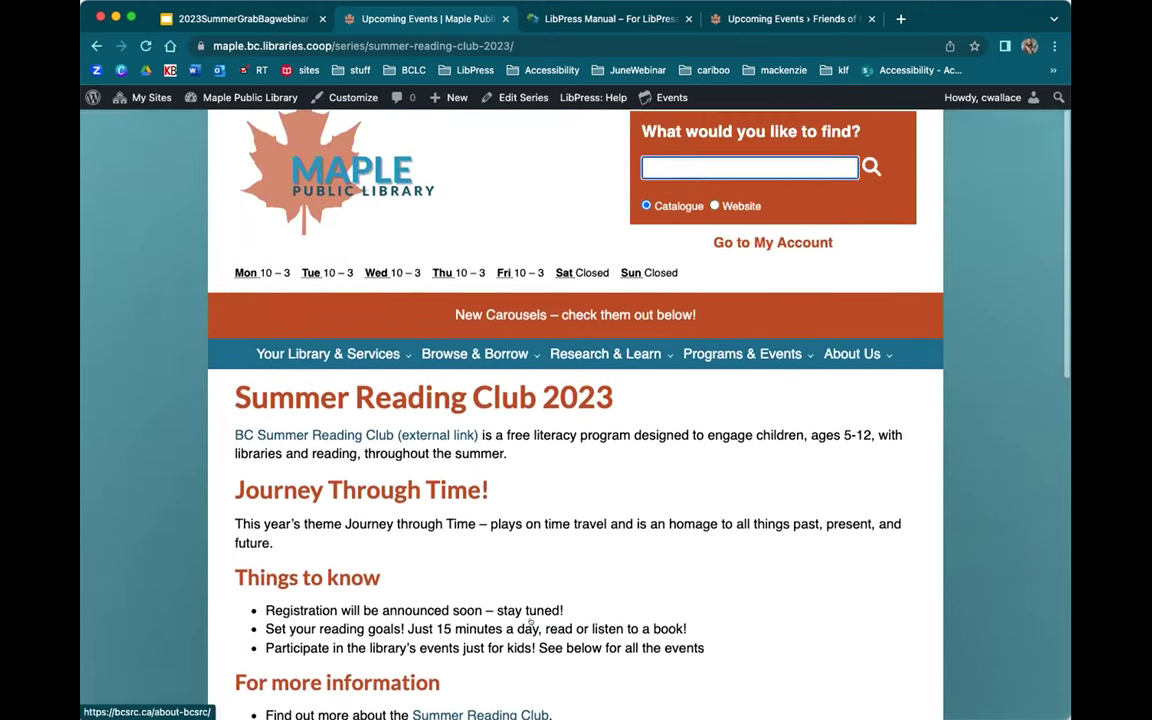
pyautogui.moveTo(562, 405)
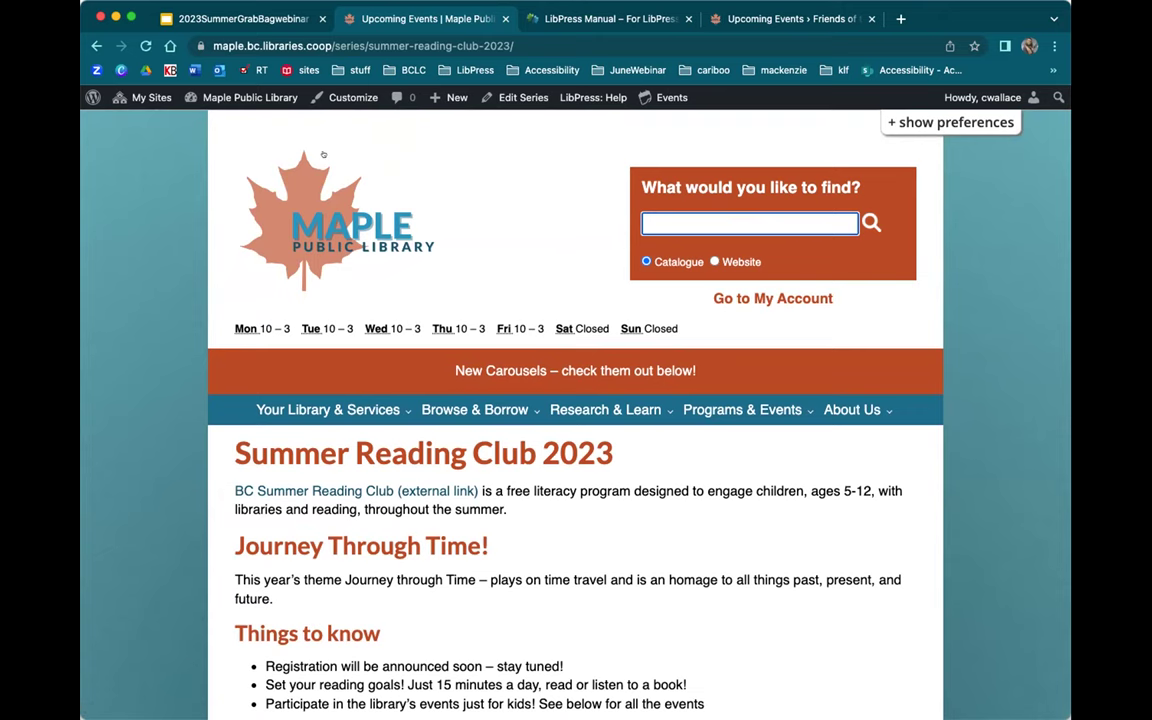
pyautogui.click(245, 97)
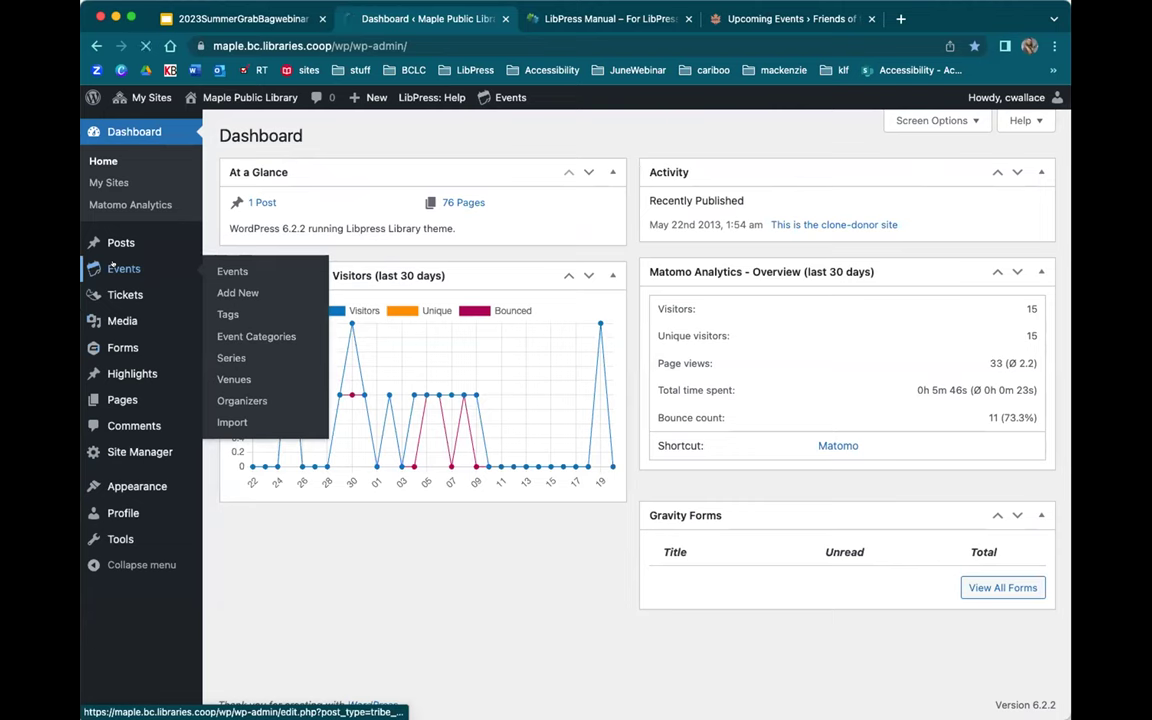
# - Show the Events admin list with all five site events
pyautogui.click(121, 268)
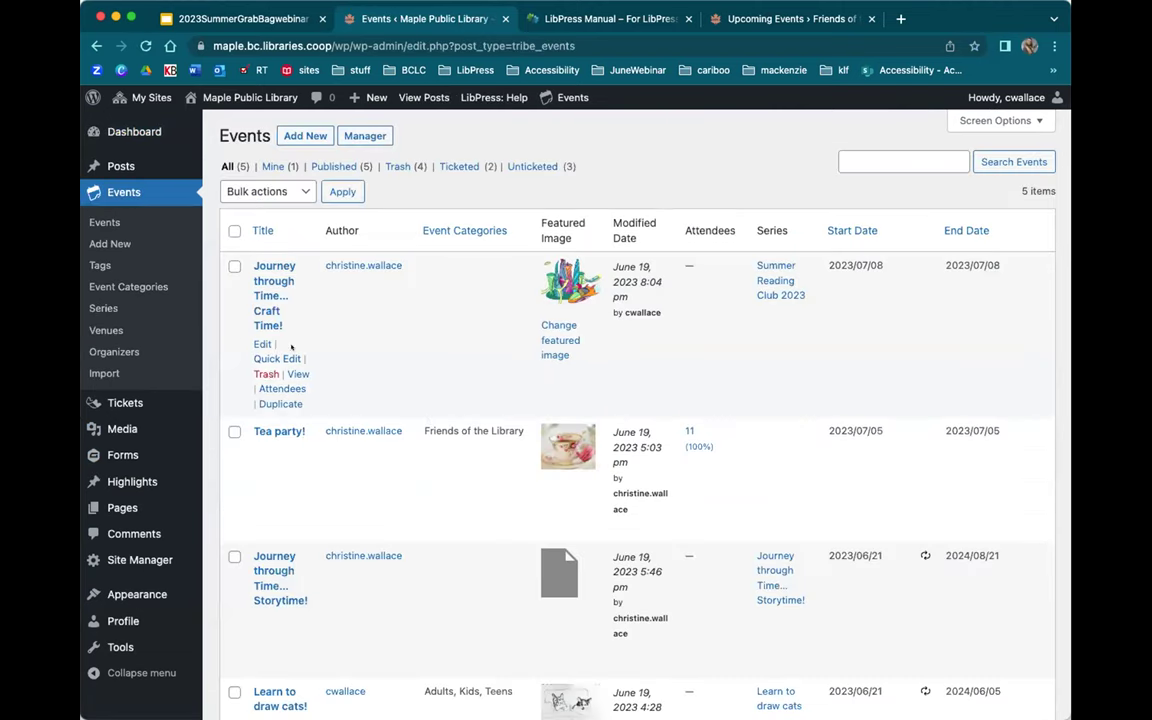
pyautogui.scroll(-2, 365, 470)
pyautogui.scroll(-1, 367, 474)
pyautogui.scroll(2, 367, 470)
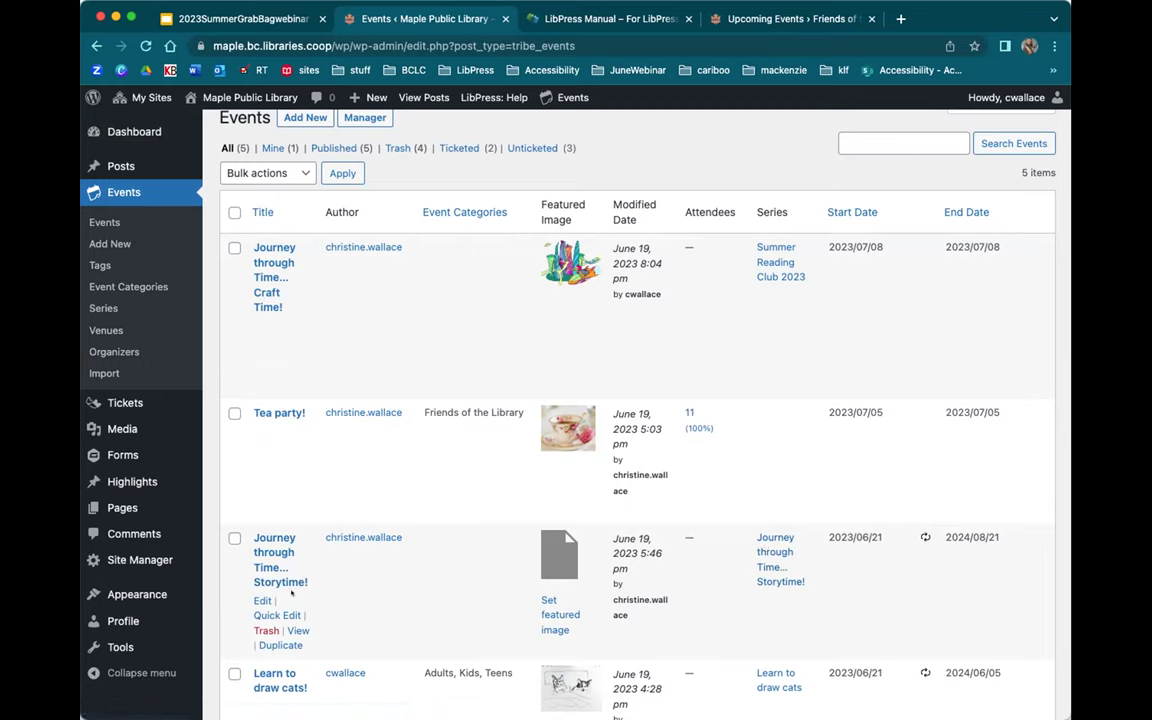
# - Open Journey through Time... Storytime! in Edit Event and review its current settings
pyautogui.click(262, 562)
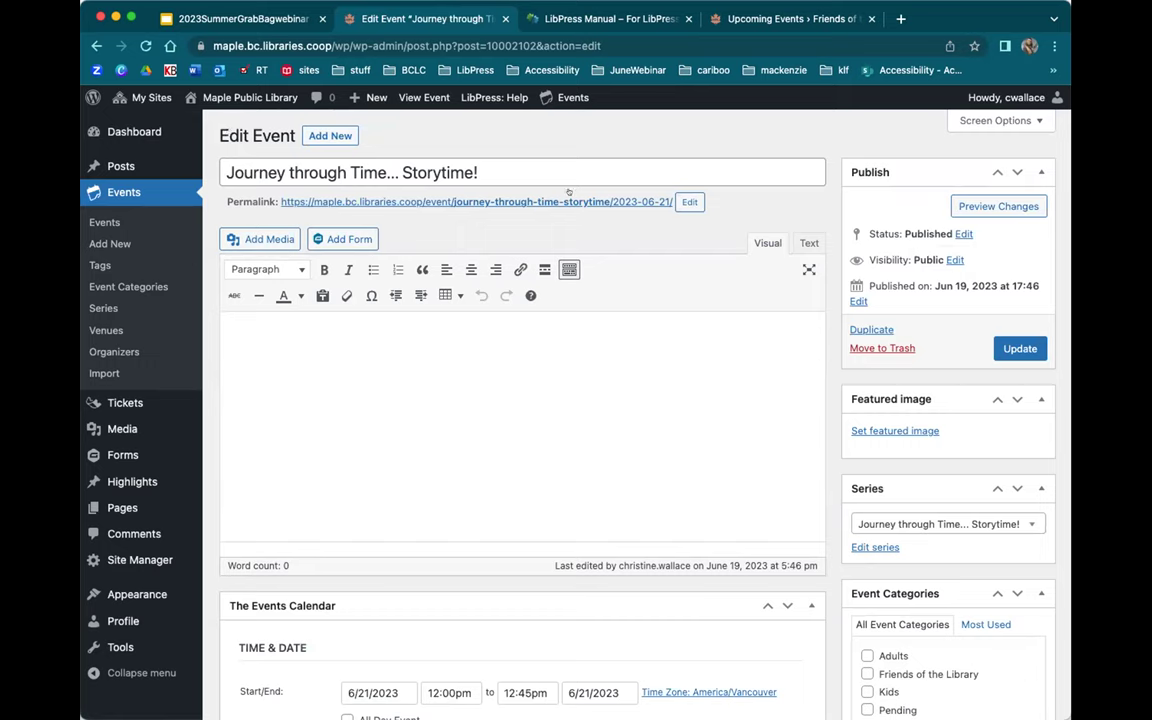
pyautogui.scroll(-1, 572, 360)
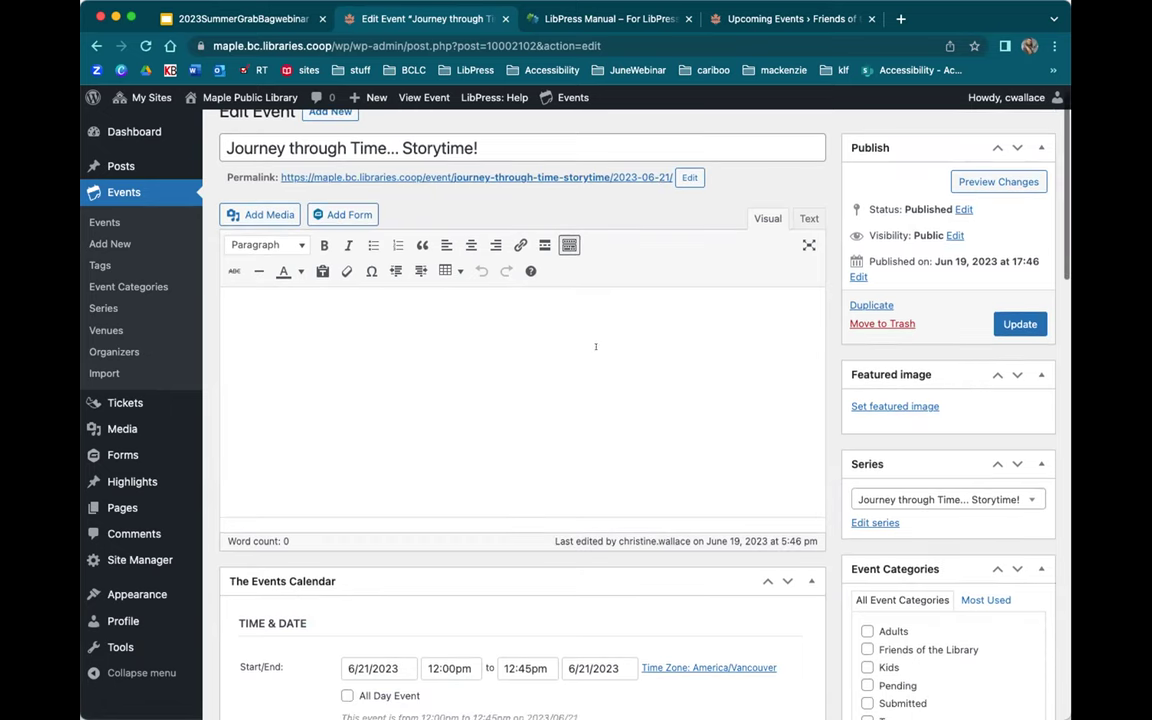
pyautogui.scroll(-2, 699, 214)
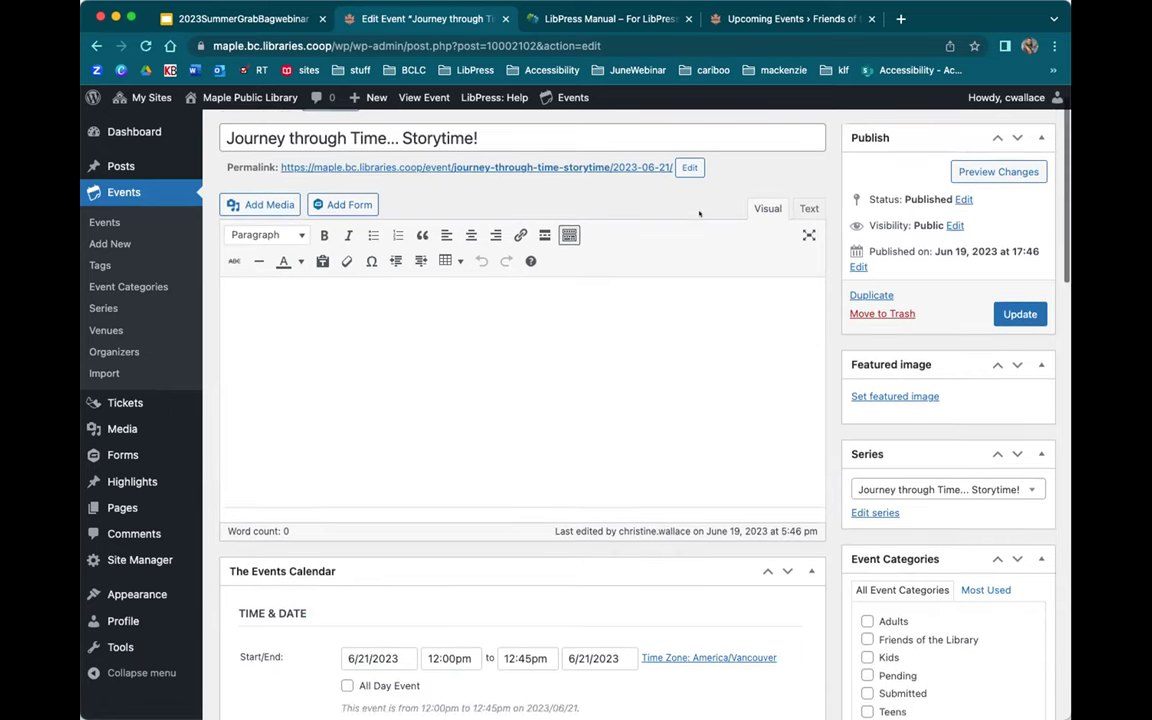
pyautogui.scroll(-3, 699, 214)
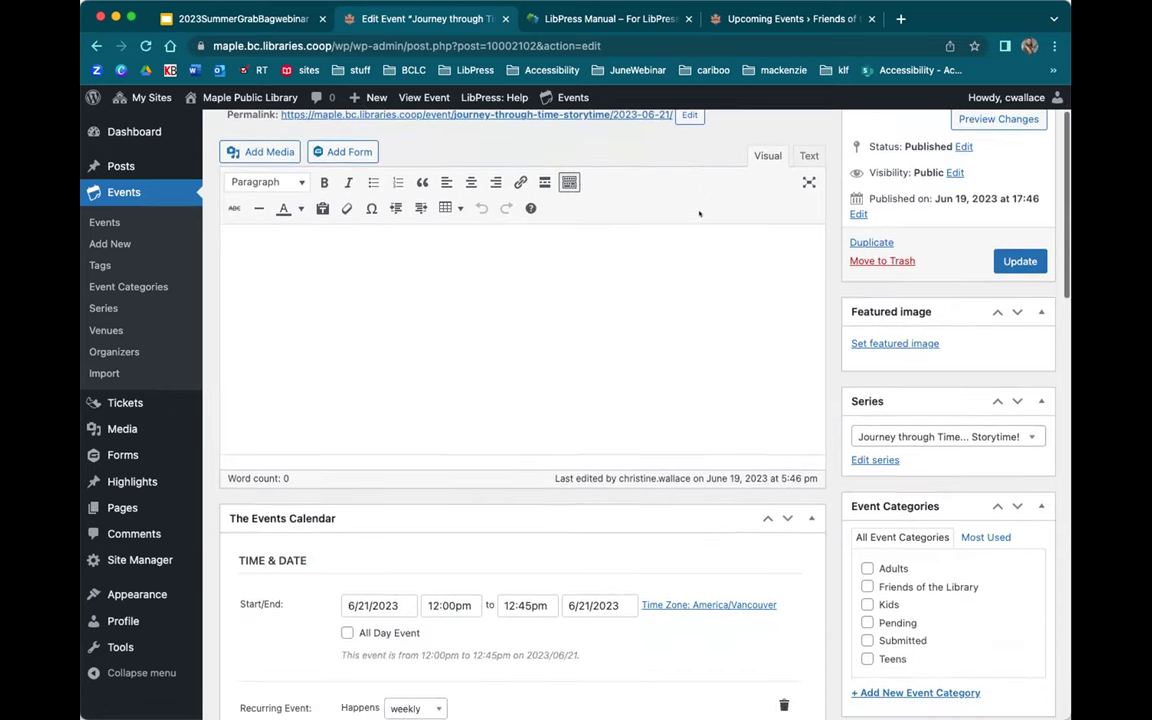
pyautogui.scroll(-3, 699, 205)
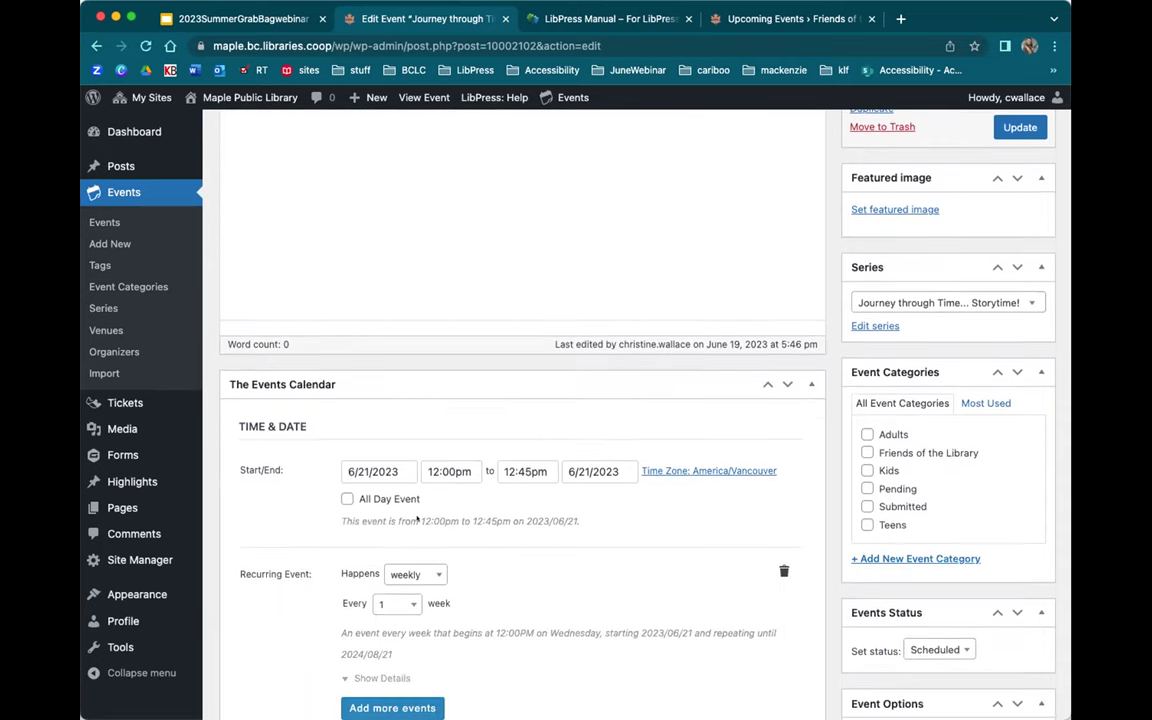
pyautogui.scroll(-9, 437, 560)
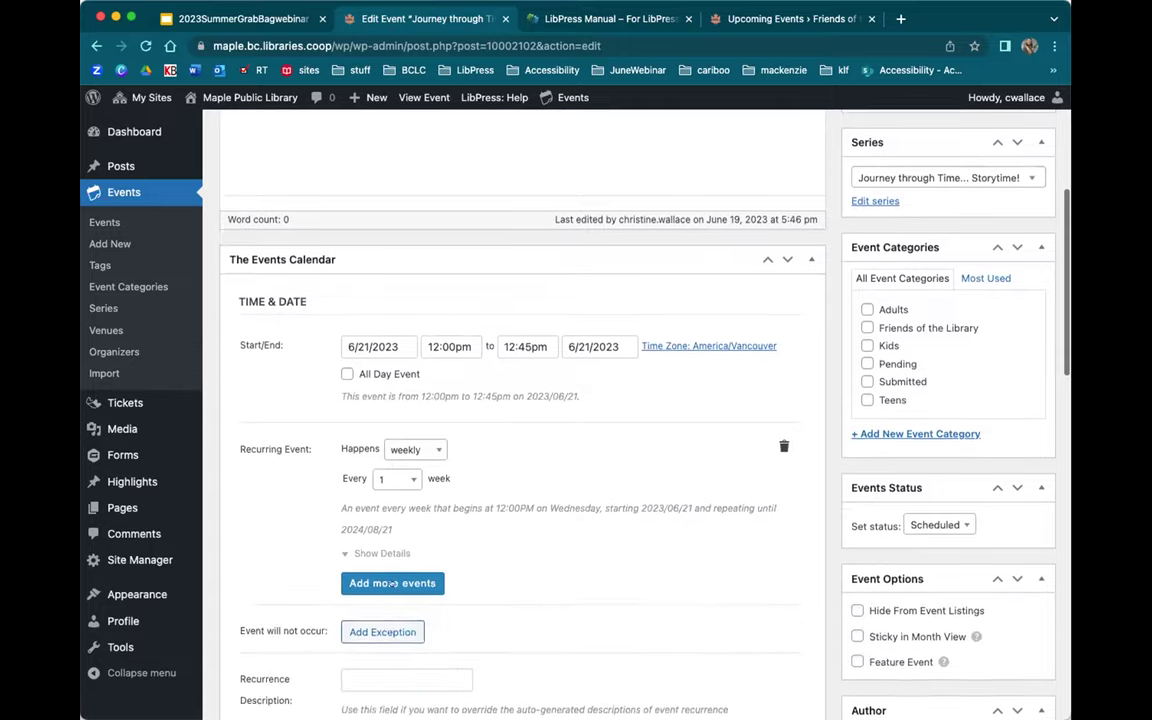
pyautogui.scroll(-20, 390, 580)
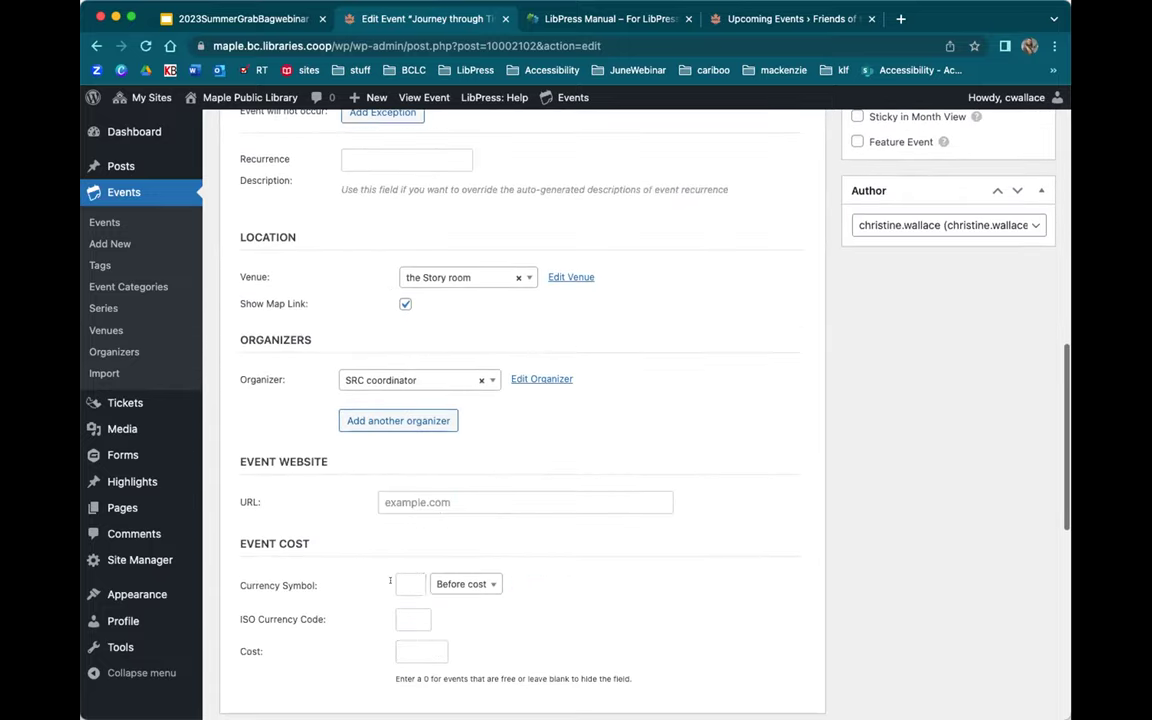
pyautogui.scroll(-5, 390, 580)
pyautogui.scroll(20, 390, 580)
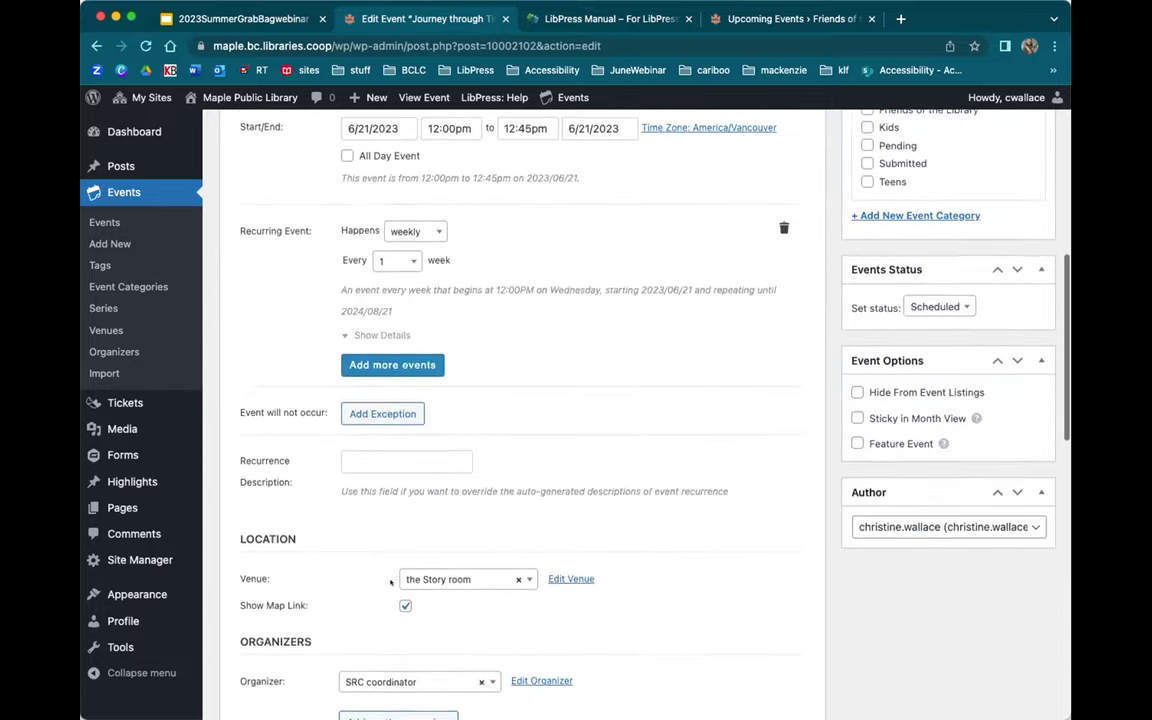
pyautogui.scroll(9, 390, 582)
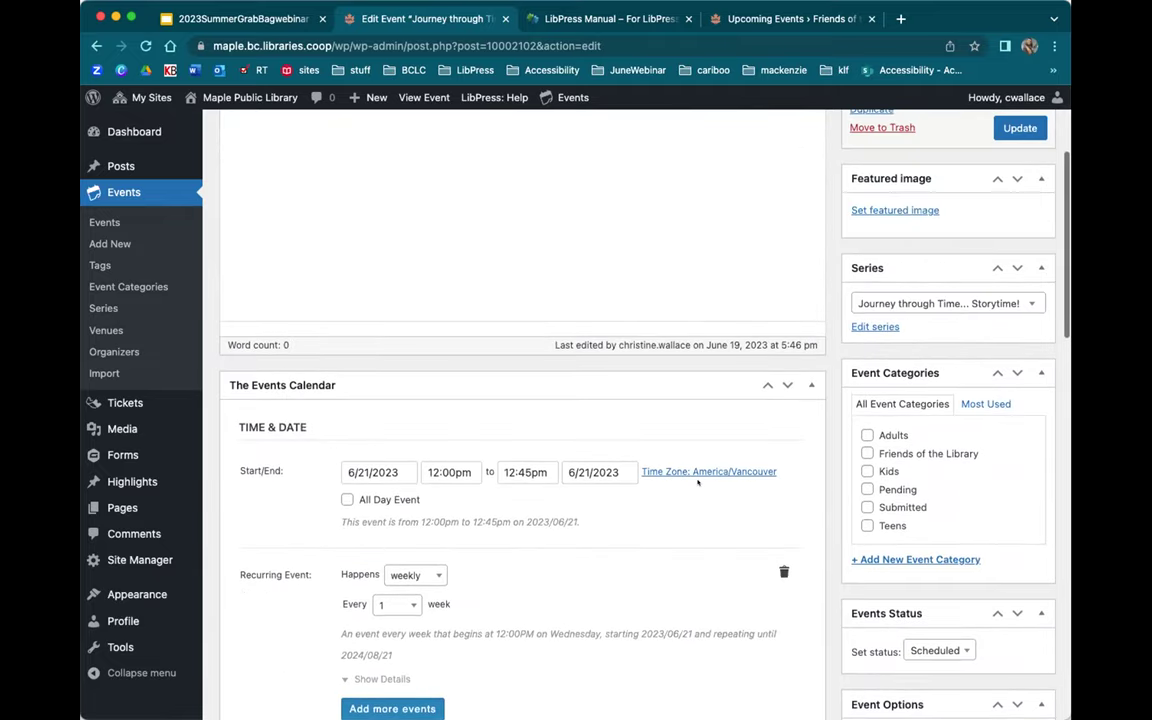
pyautogui.scroll(5, 733, 264)
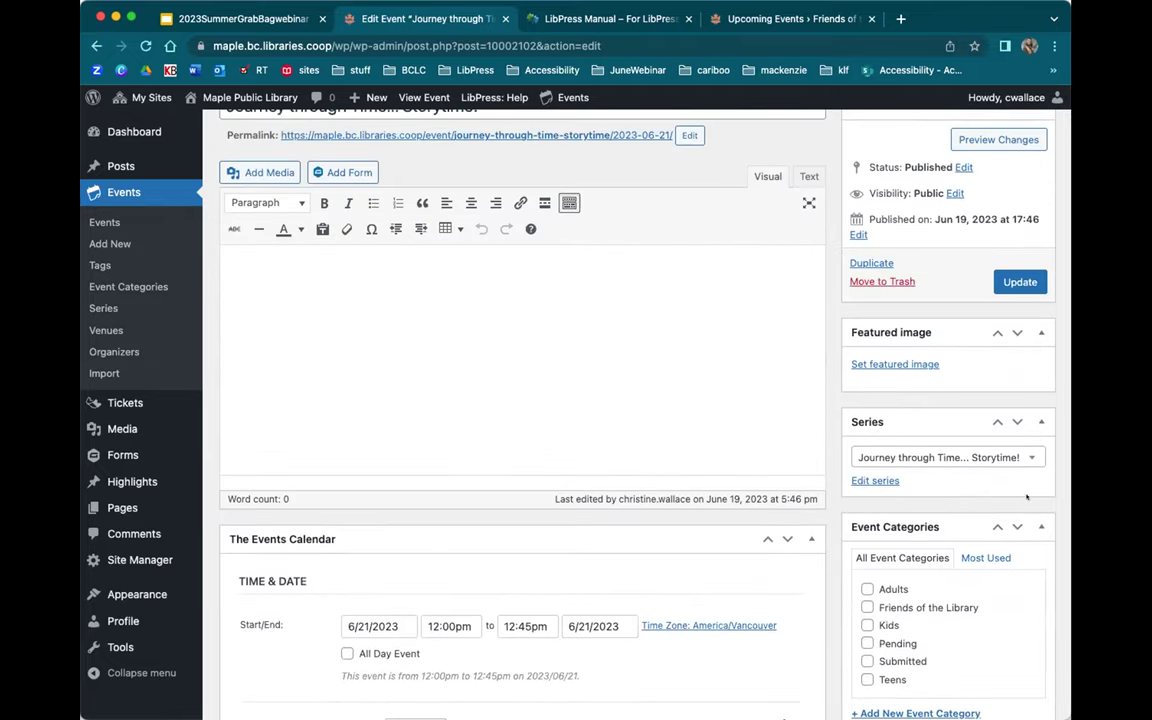
pyautogui.scroll(2, 978, 518)
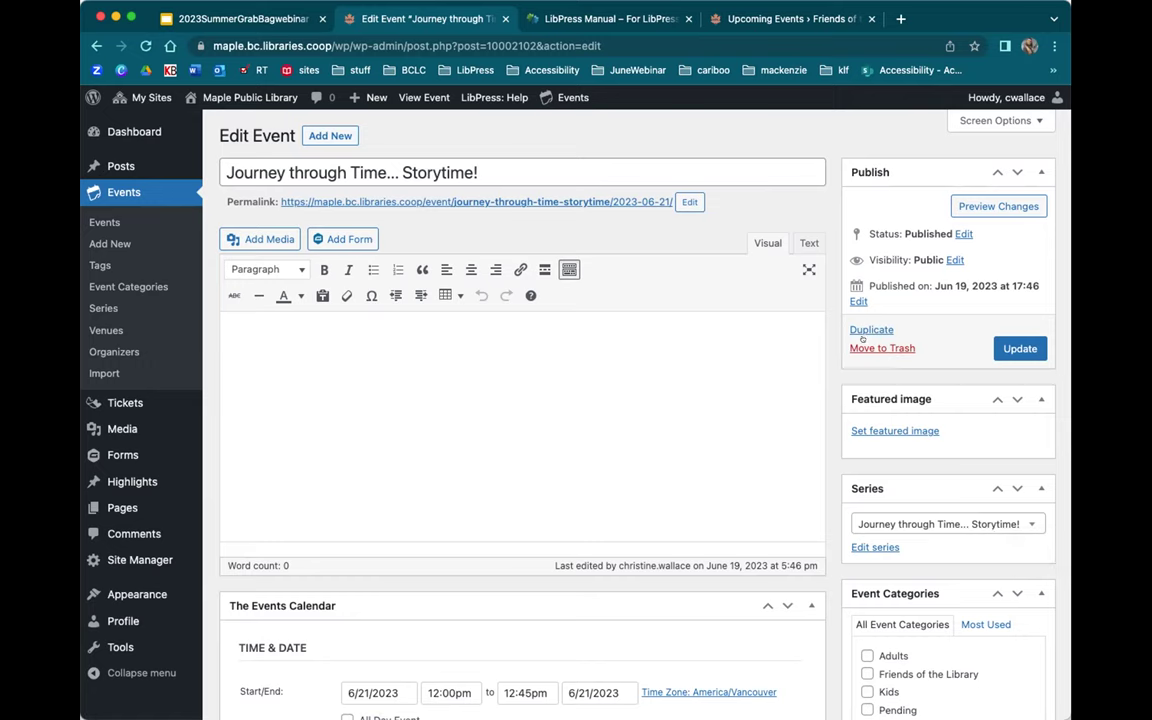
pyautogui.moveTo(932, 399)
pyautogui.mouseDown()
pyautogui.moveTo(930, 442)
pyautogui.moveTo(930, 367)
pyautogui.moveTo(930, 399)
pyautogui.mouseUp()
pyautogui.scroll(-2, 488, 469)
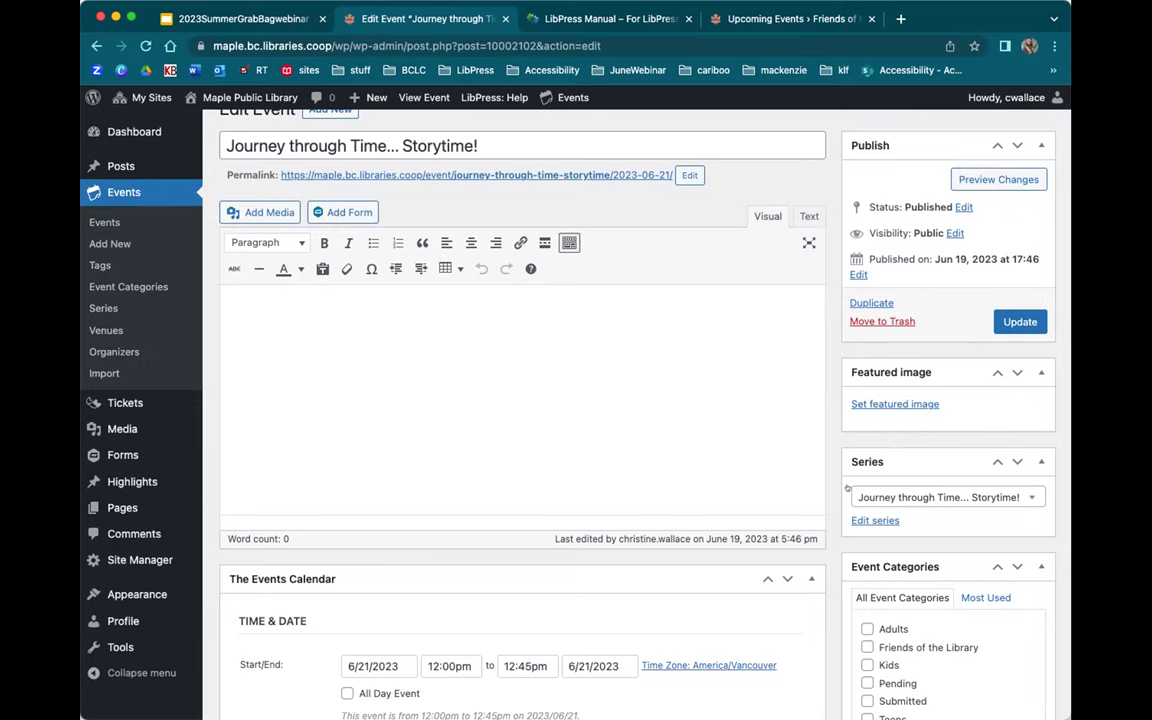
pyautogui.scroll(-3, 975, 500)
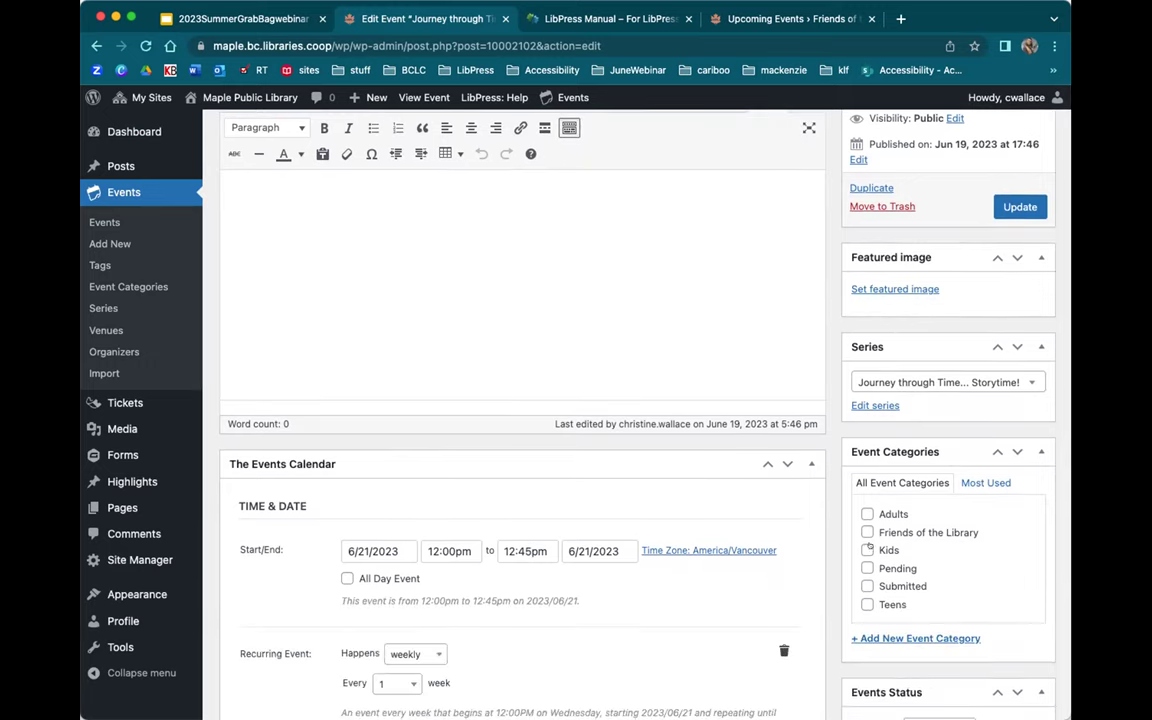
pyautogui.scroll(3, 656, 372)
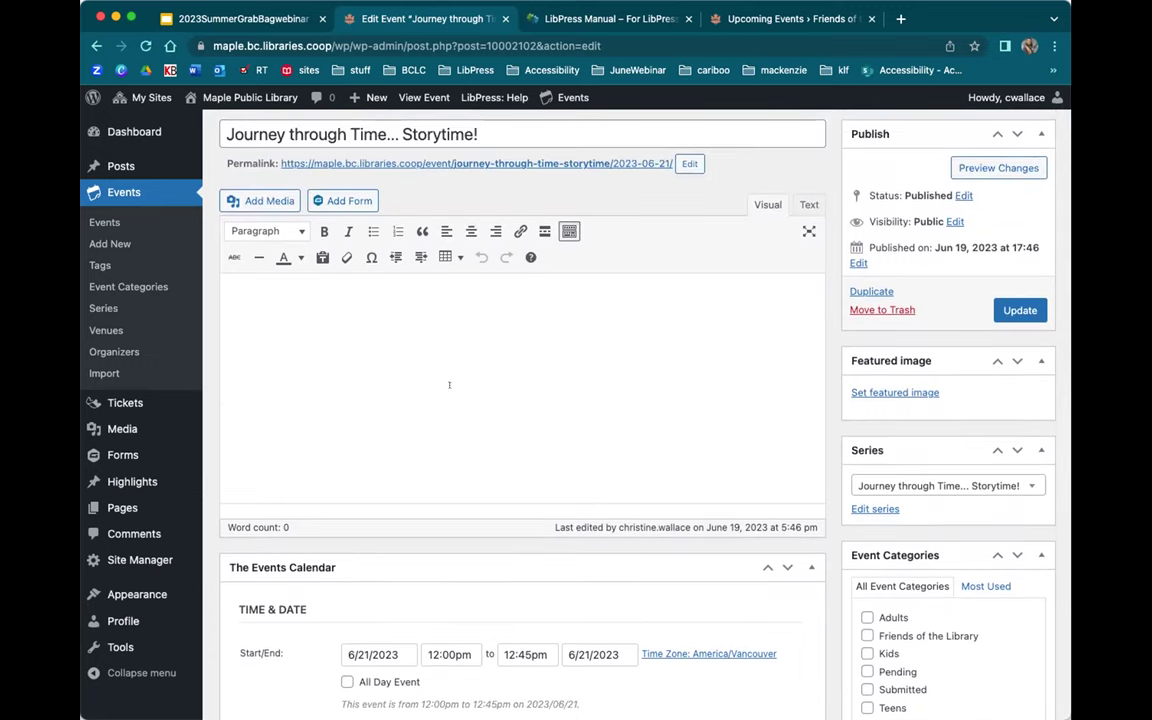
# - Enter 'details here' as the Storytime description and bring up the featured image picker
pyautogui.click(363, 375)
pyautogui.write('details here')
pyautogui.click(906, 393)
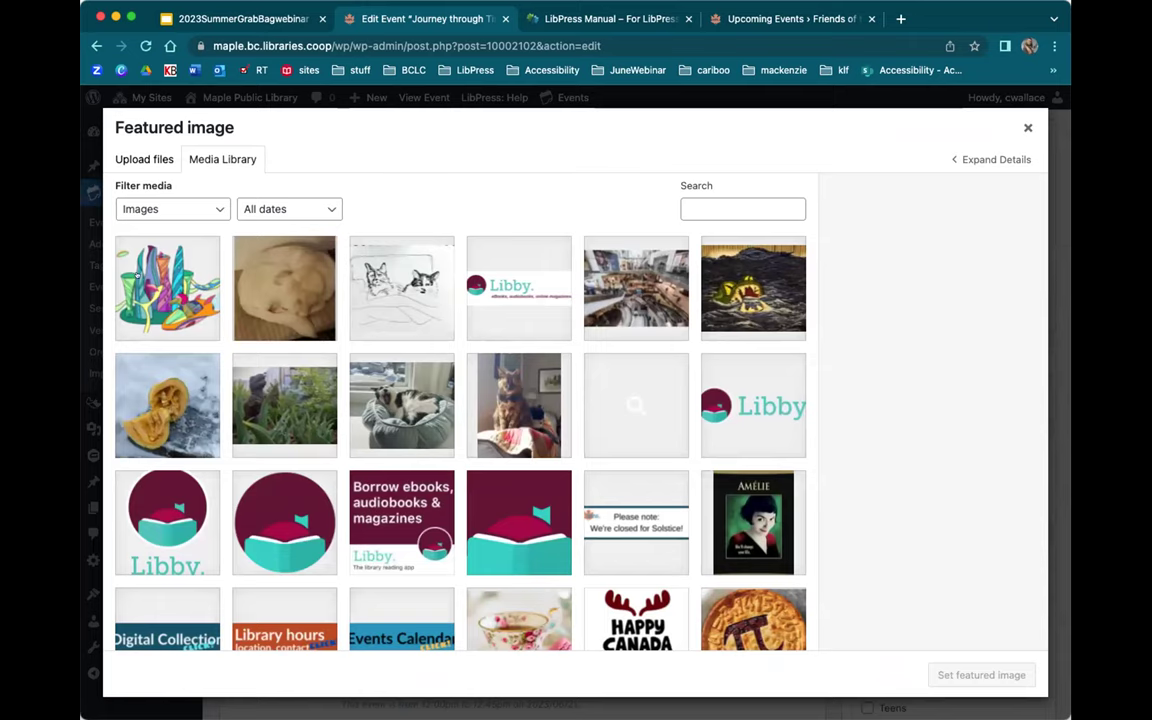
# - Set the colourful illustrated Media Library image as the Storytime featured image
pyautogui.click(144, 159)
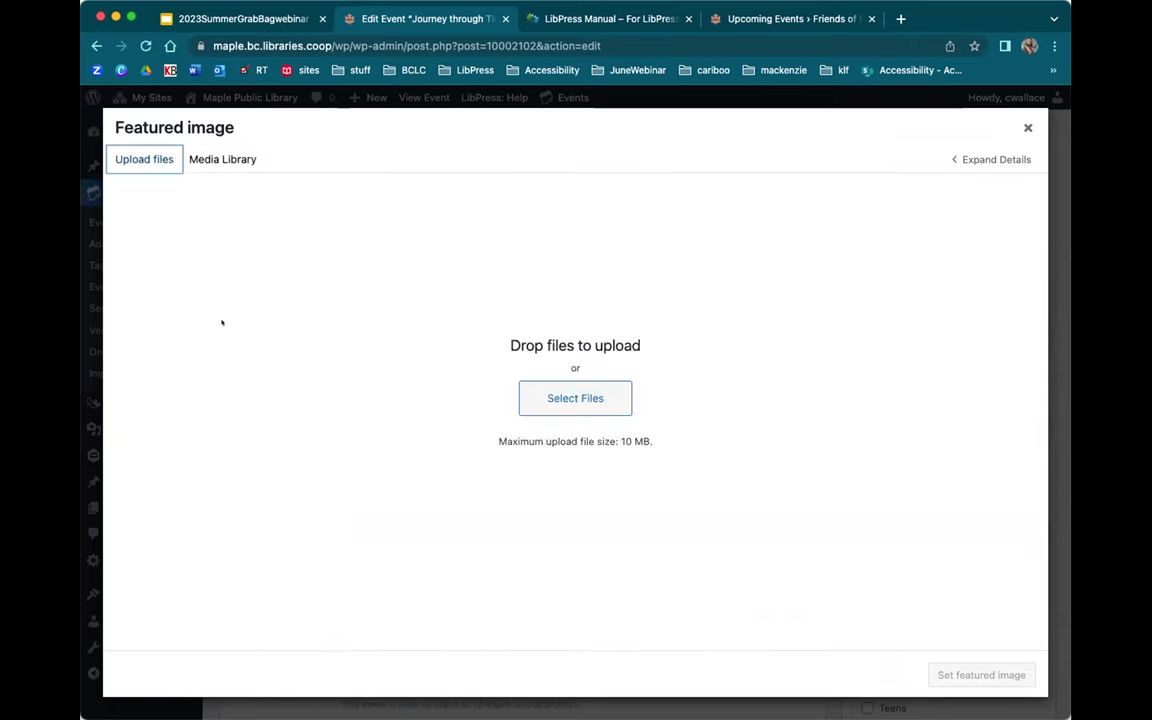
pyautogui.click(222, 159)
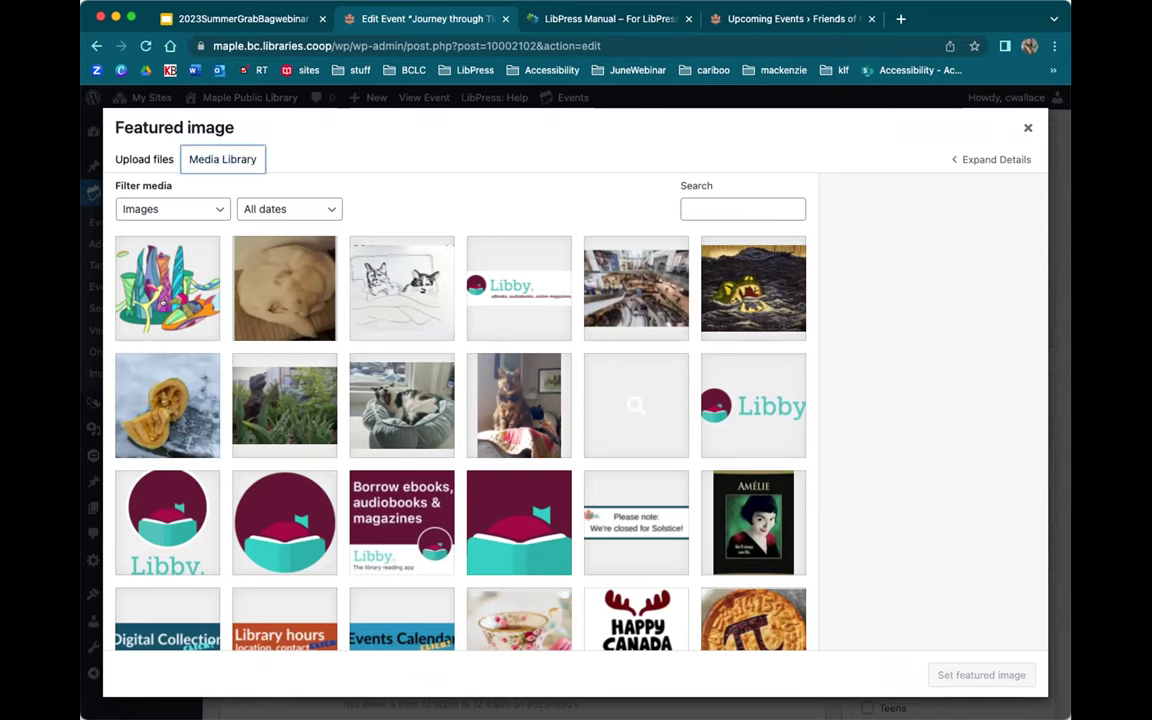
pyautogui.click(163, 300)
pyautogui.click(969, 677)
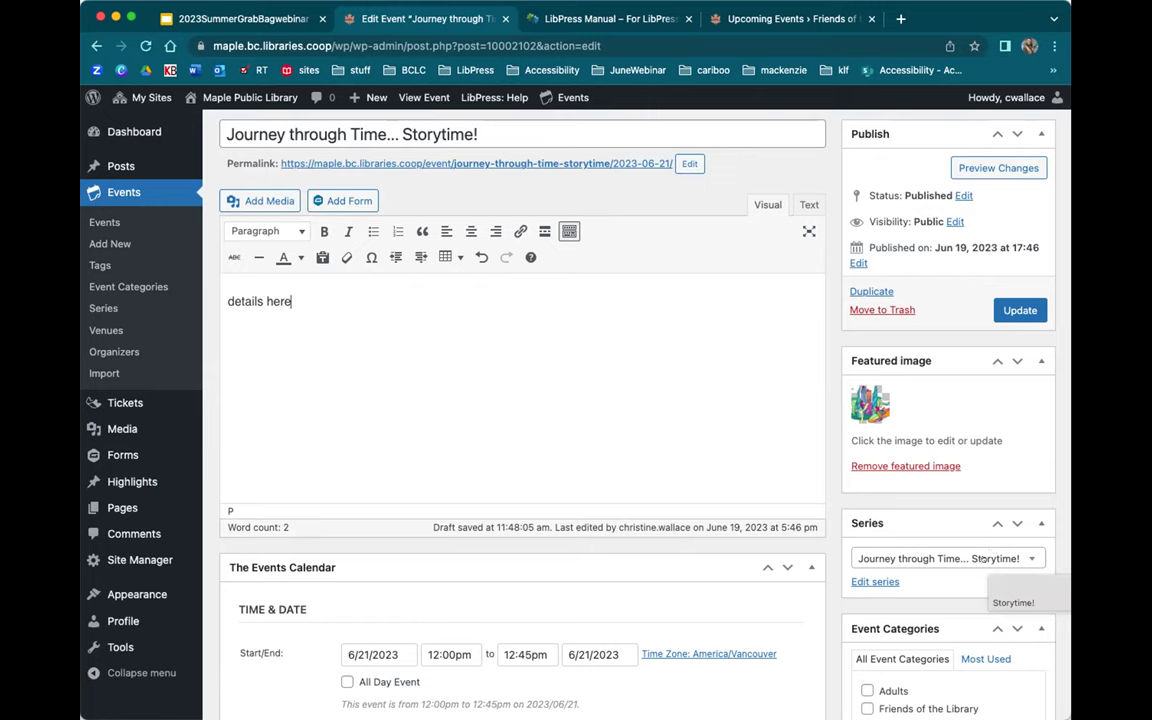
# - Assign the Storytime event to the Summer Reading Club 2023 series
pyautogui.click(983, 559)
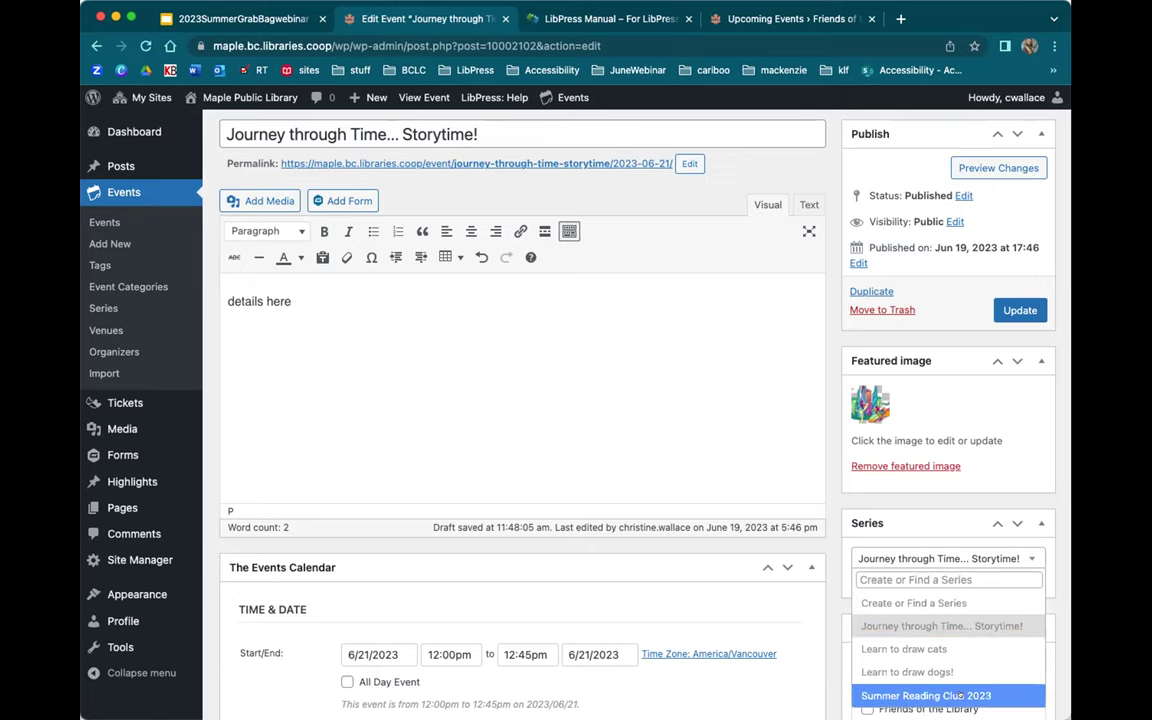
pyautogui.click(950, 694)
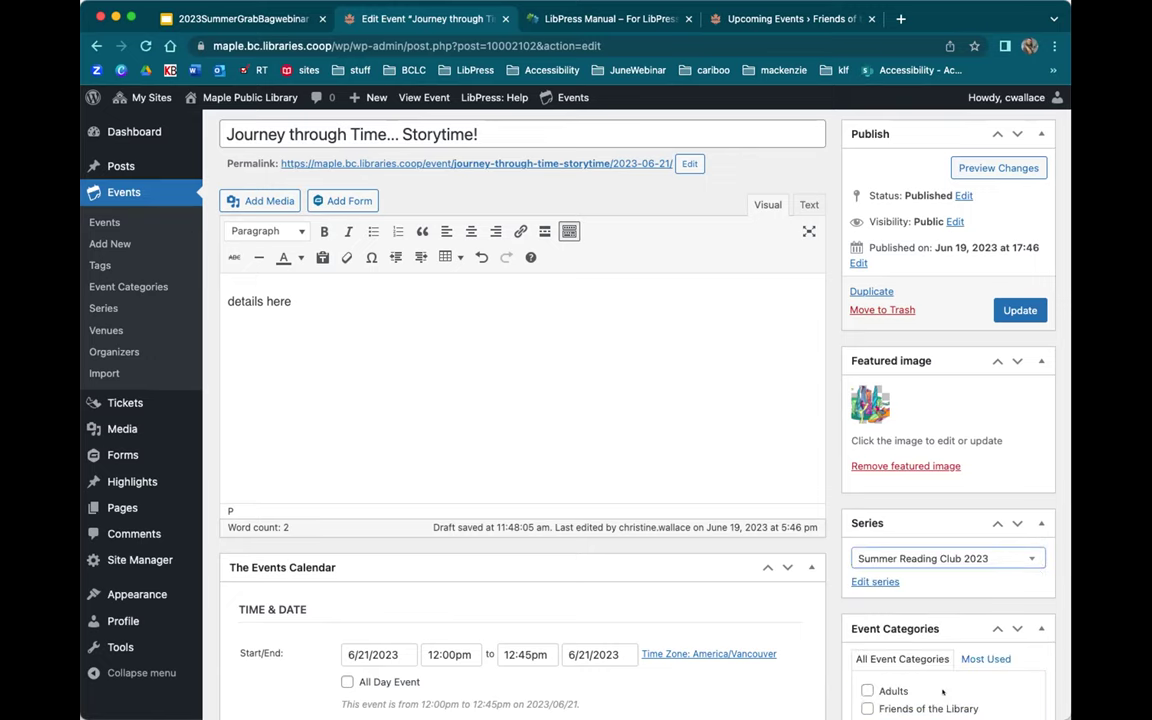
pyautogui.scroll(-1, 920, 590)
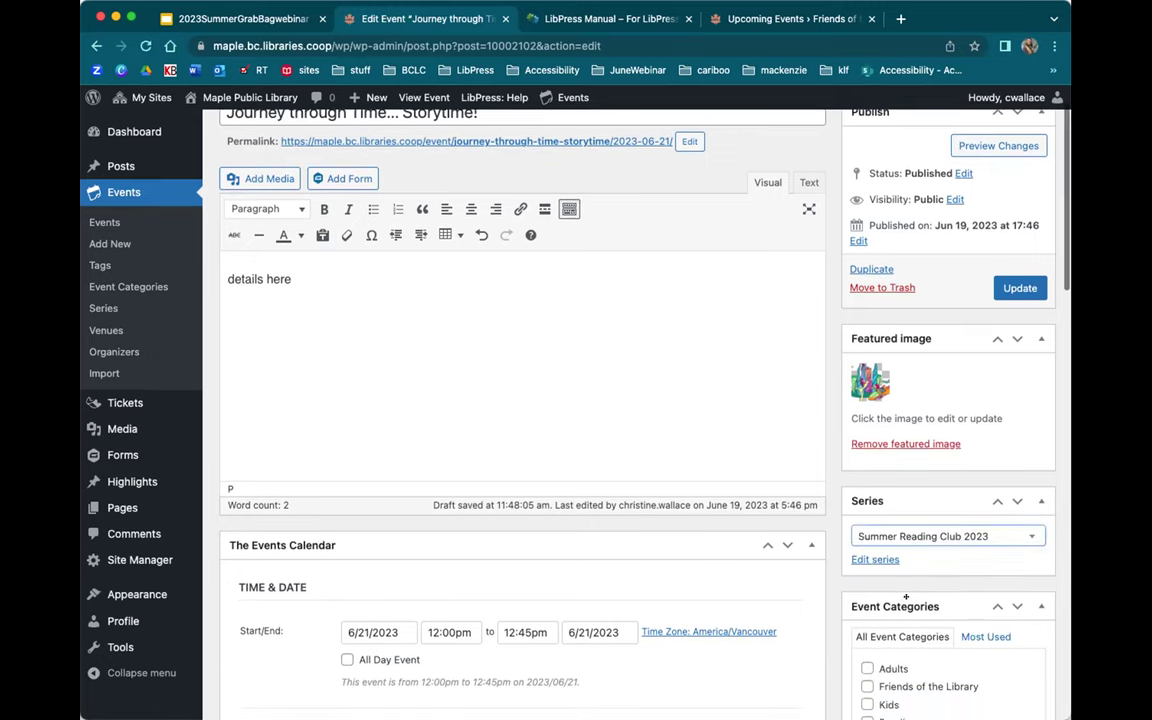
pyautogui.scroll(-3, 939, 569)
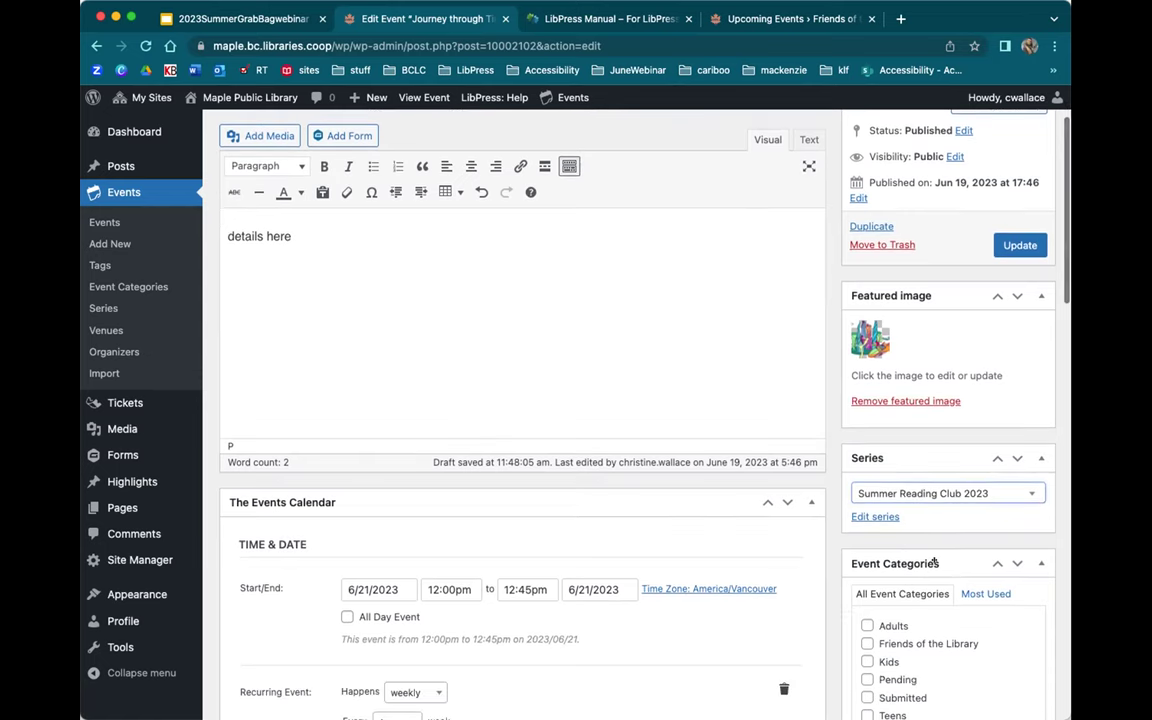
pyautogui.scroll(-3, 939, 569)
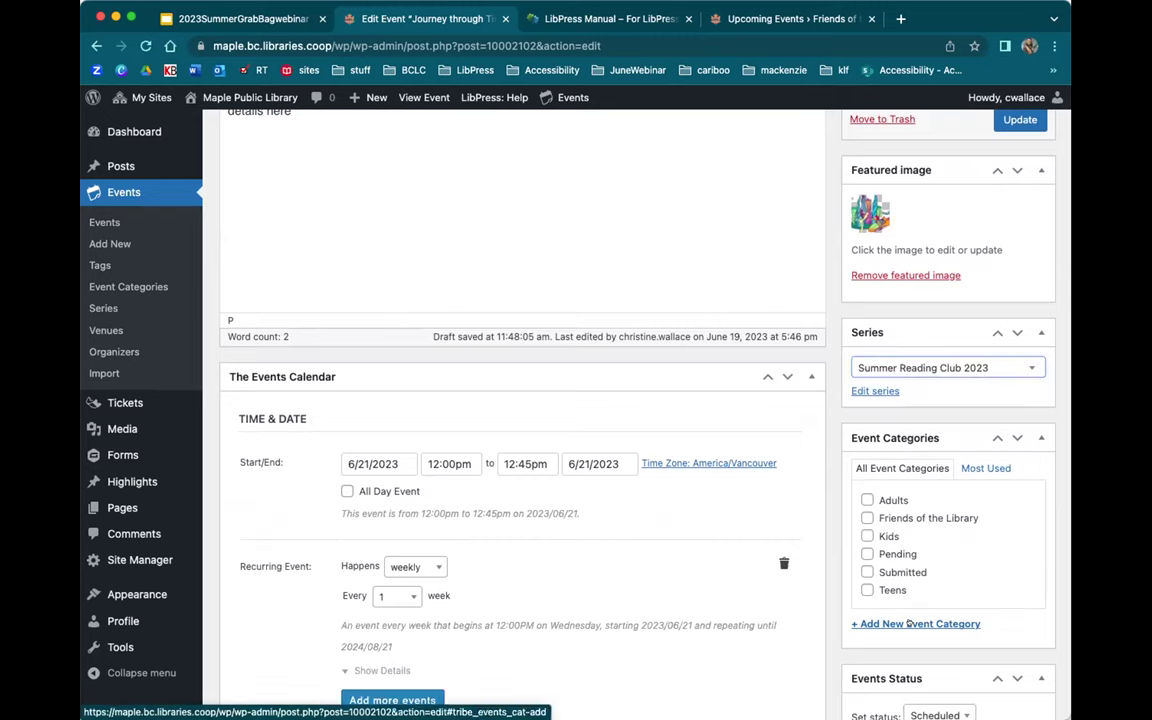
# - Create a new 'Summer Reading Club' event category and tick it for the event
pyautogui.click(909, 623)
pyautogui.write('Summer Reading Club')
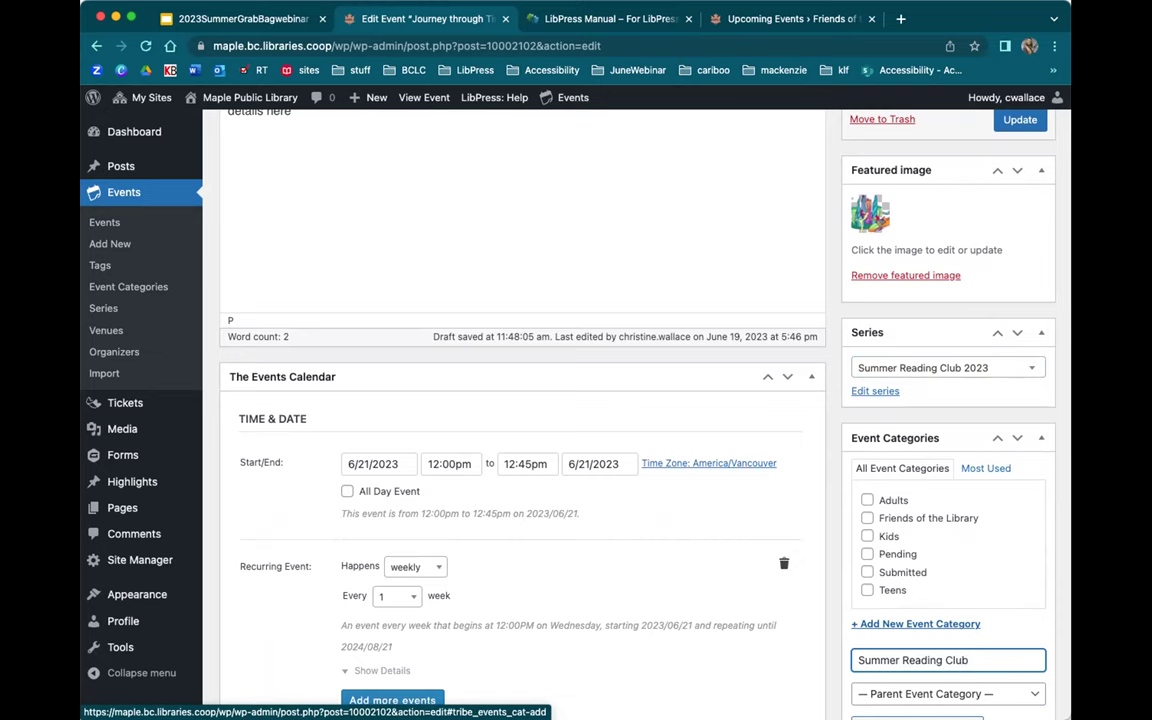
pyautogui.scroll(-2, 909, 623)
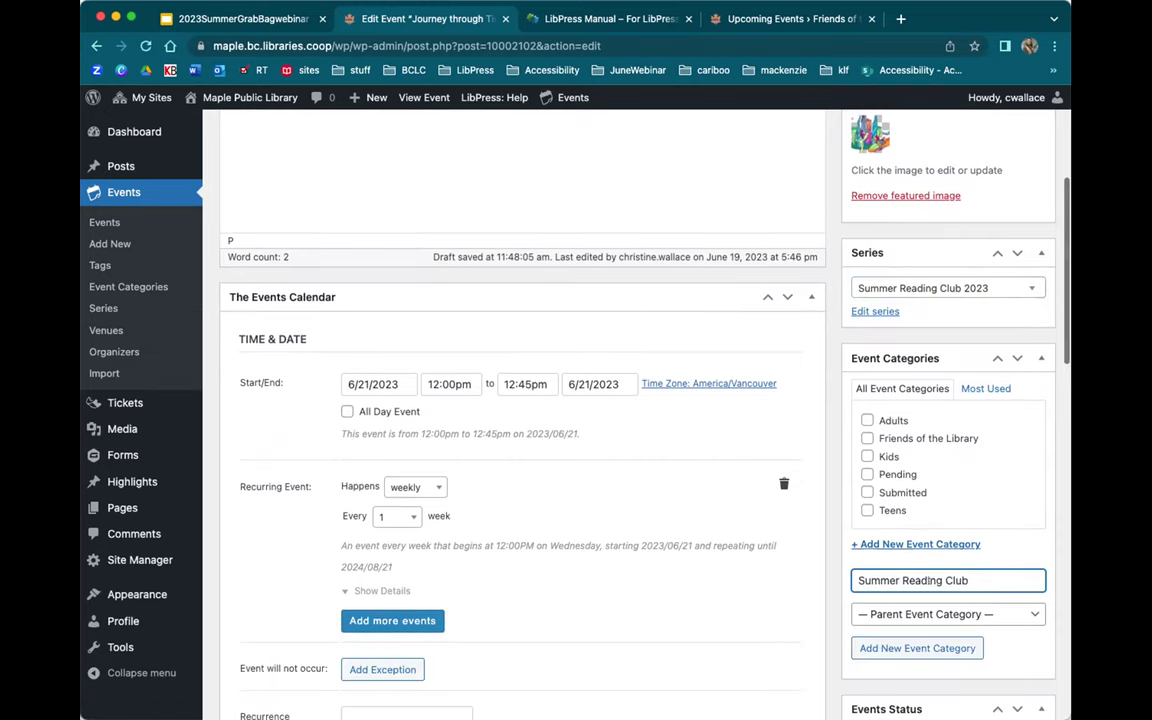
pyautogui.click(929, 647)
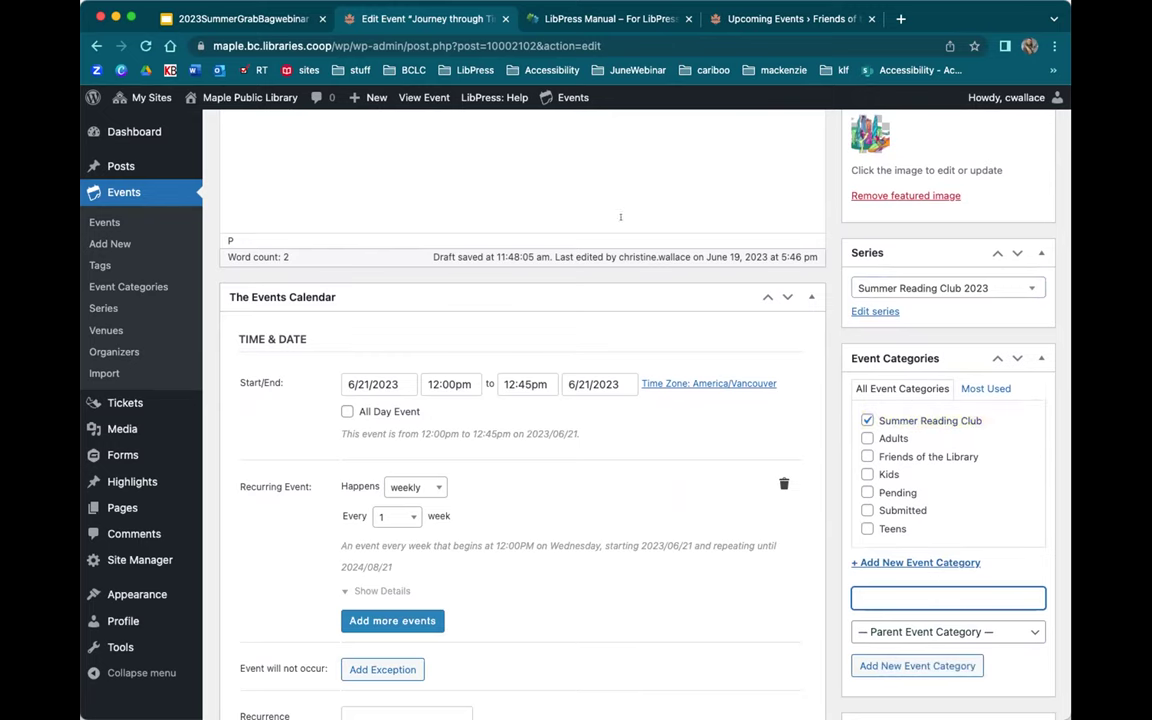
pyautogui.scroll(5, 620, 217)
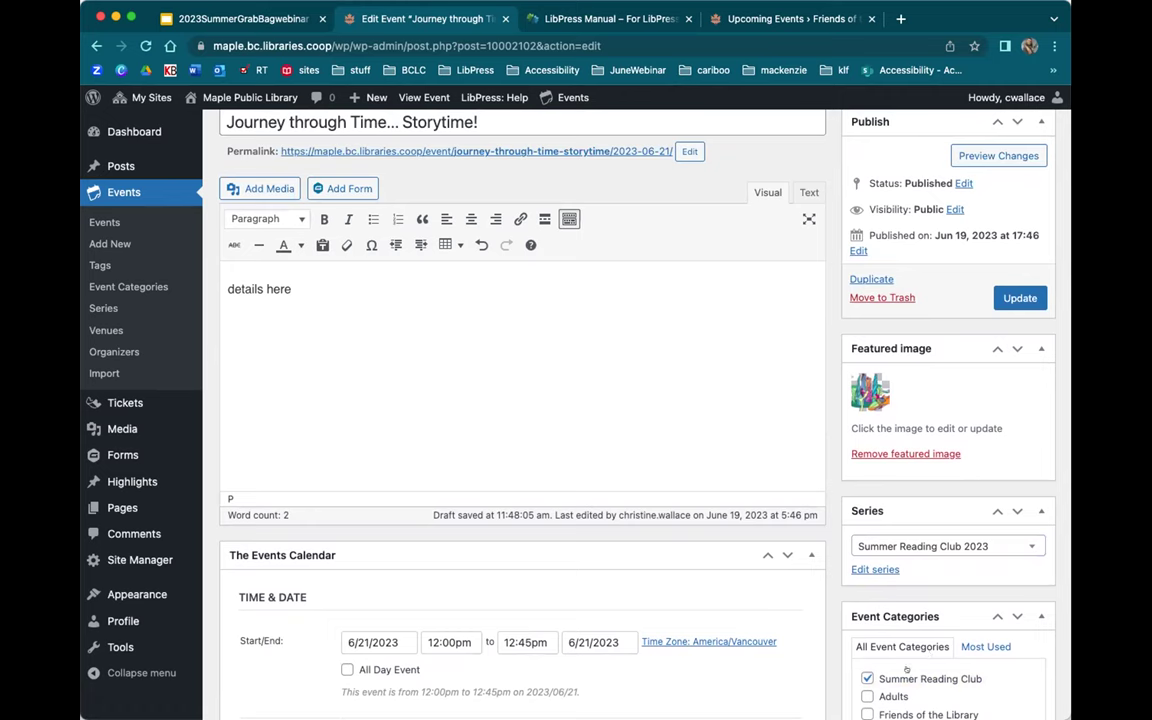
# - Apply the update to all 63 weekly Storytime occurrences through 2024/08/21
pyautogui.click(1008, 297)
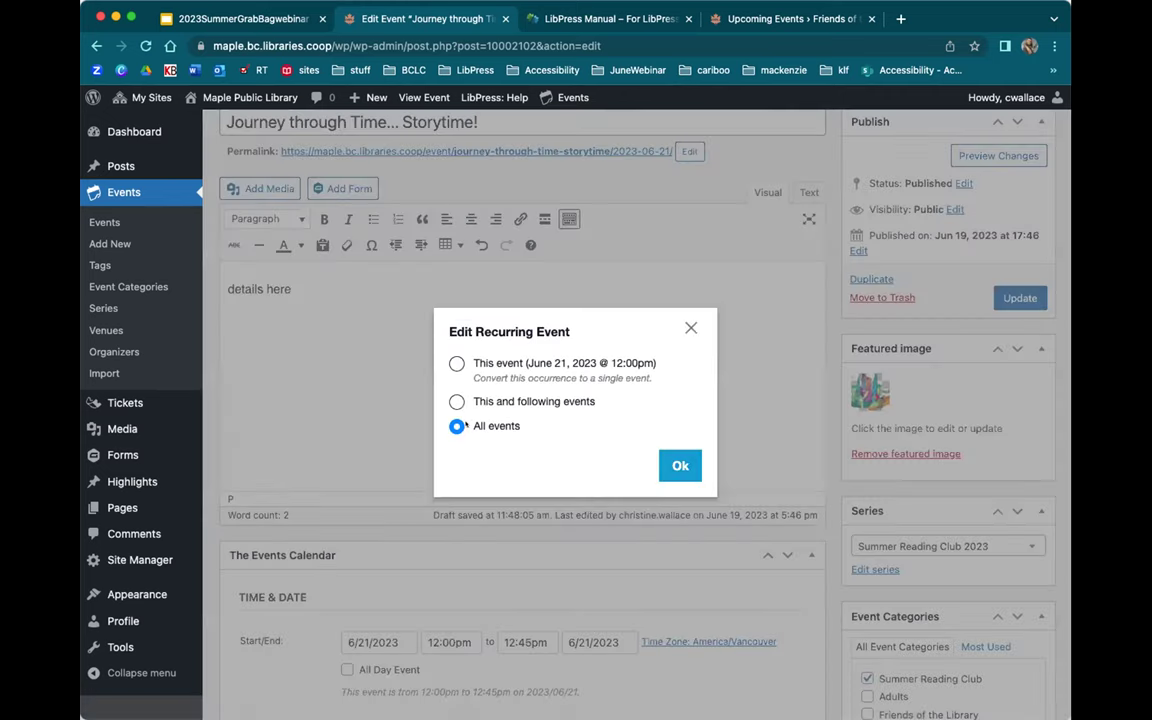
pyautogui.click(690, 466)
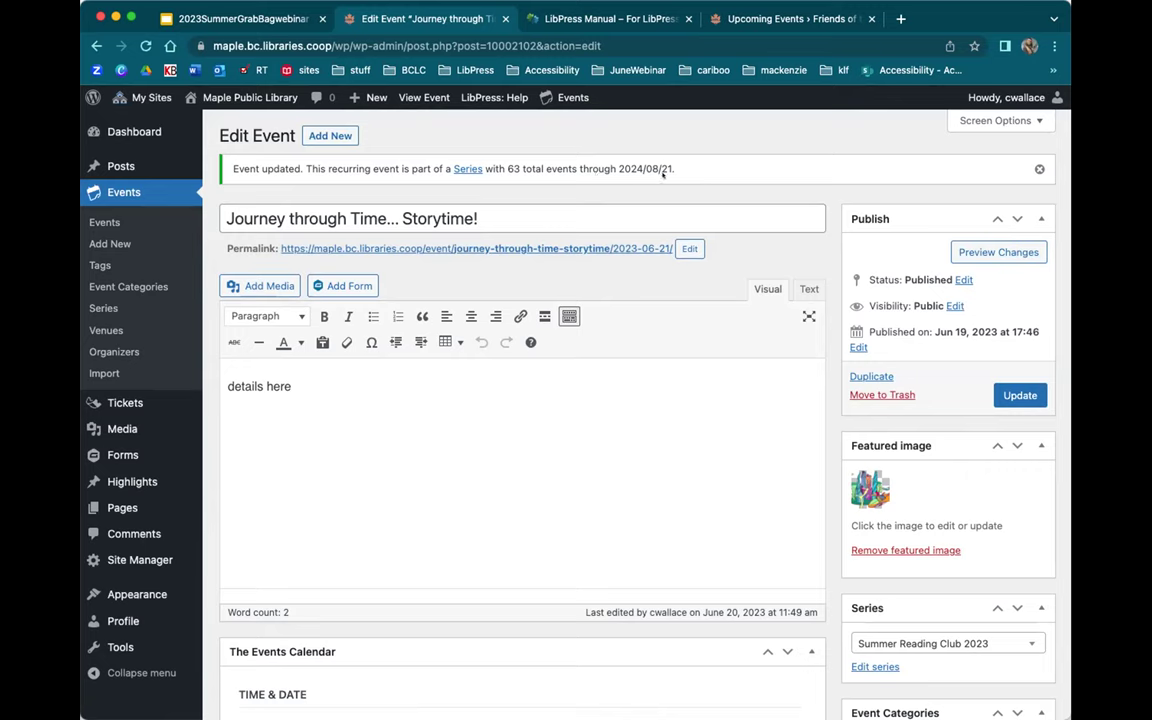
pyautogui.scroll(-5, 625, 321)
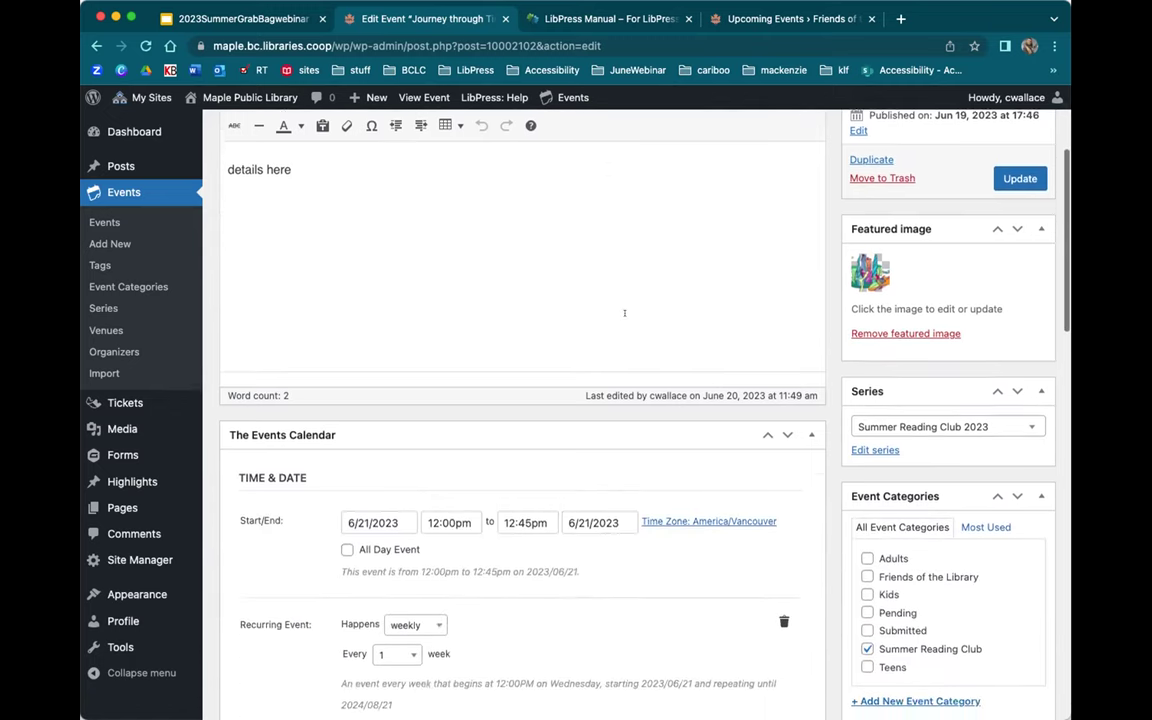
pyautogui.scroll(5, 624, 313)
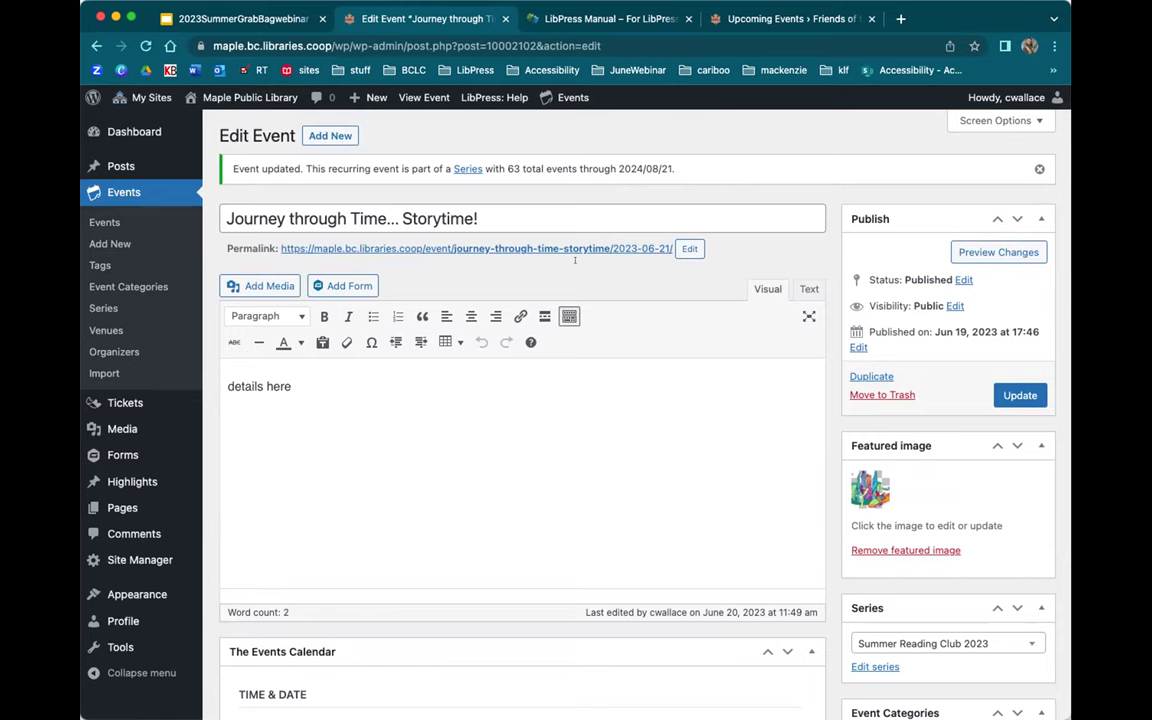
pyautogui.scroll(-3, 452, 471)
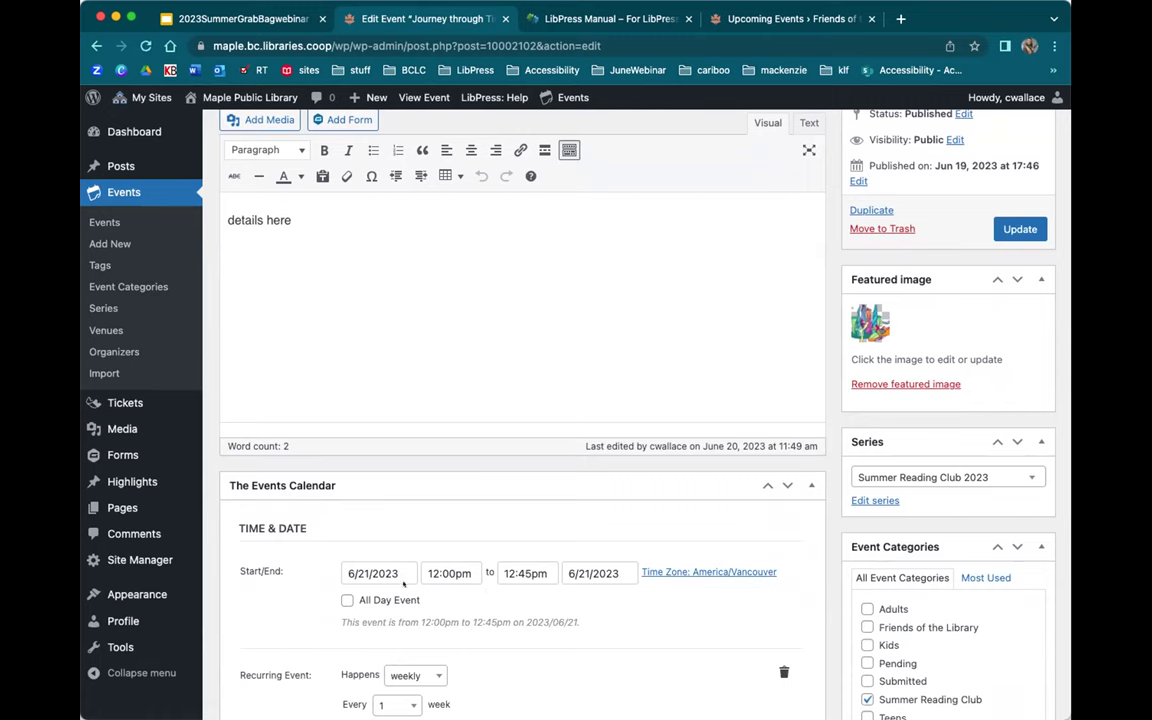
pyautogui.scroll(-2, 449, 447)
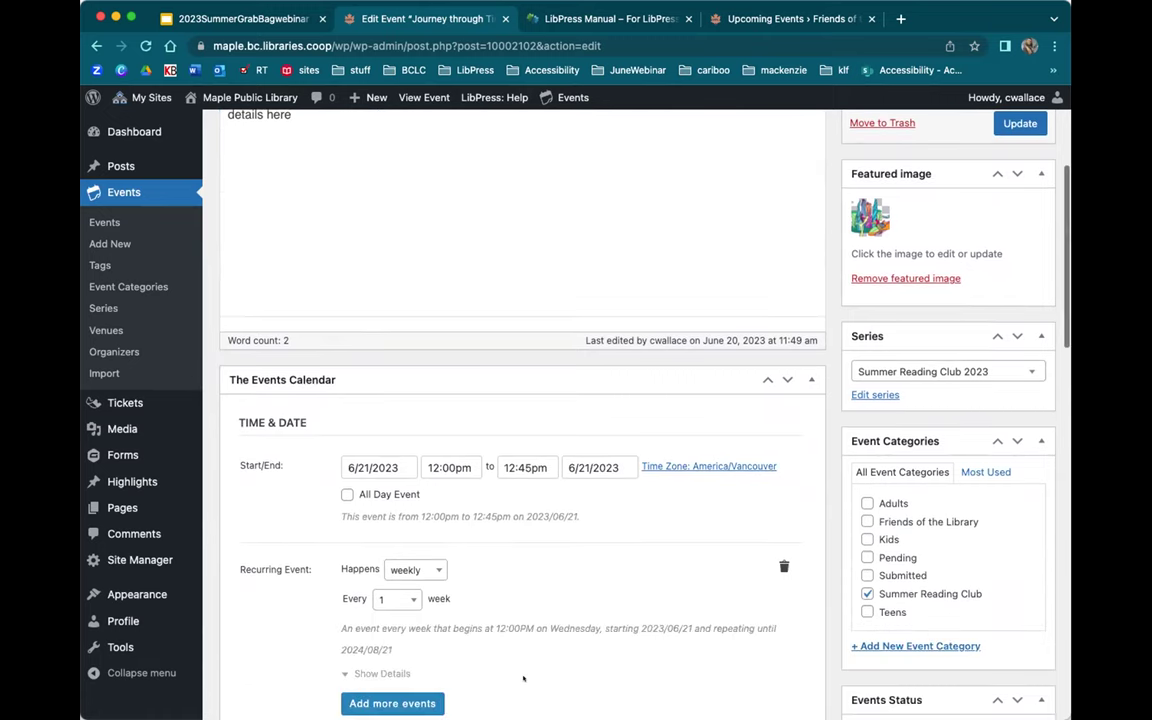
pyautogui.scroll(-2, 452, 541)
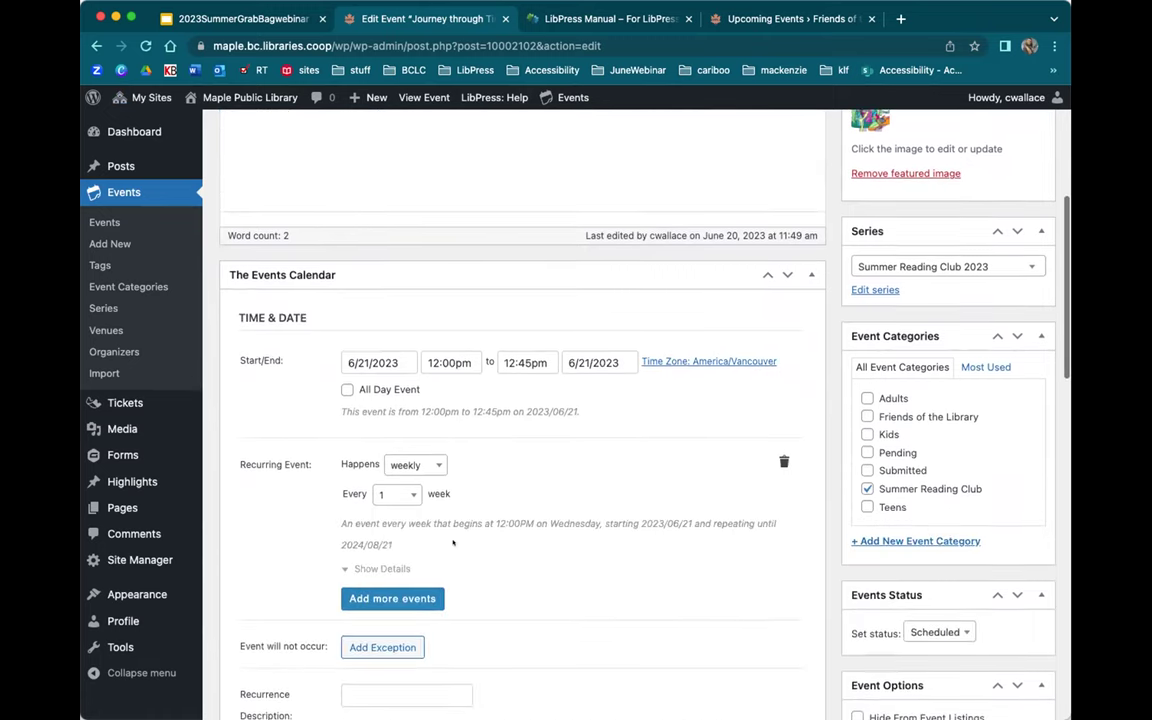
pyautogui.scroll(8, 620, 290)
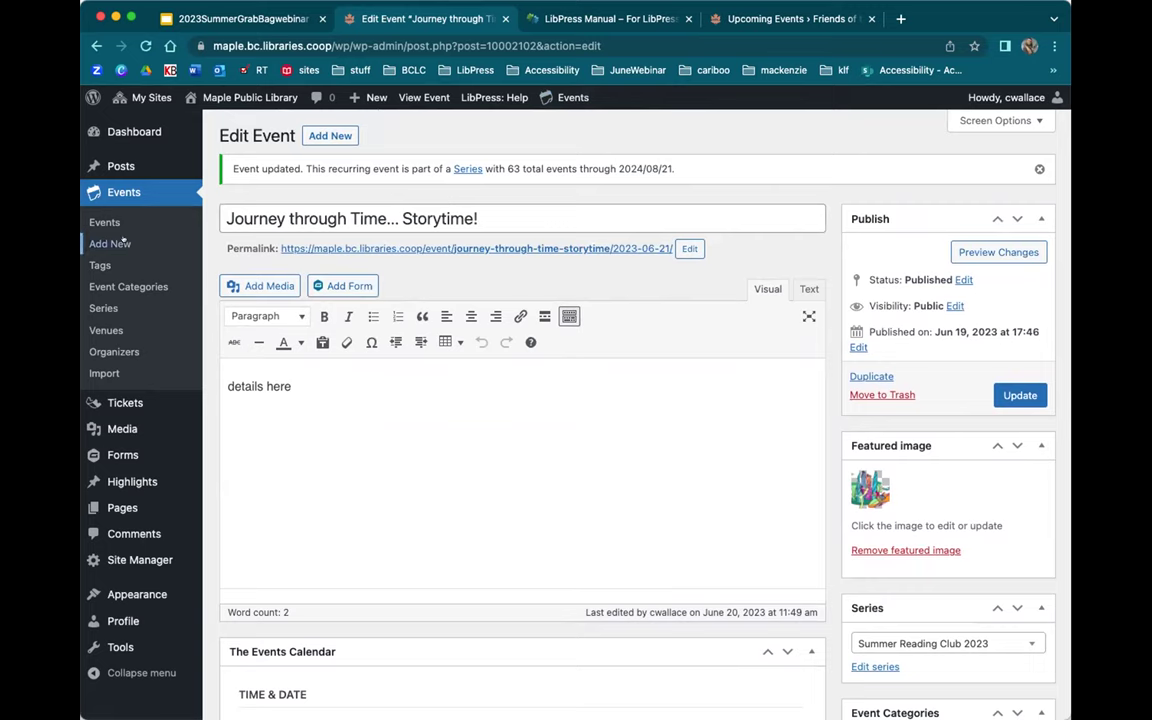
# - Go to the library's public website and scroll down to the Upcoming Events section
pyautogui.click(231, 97)
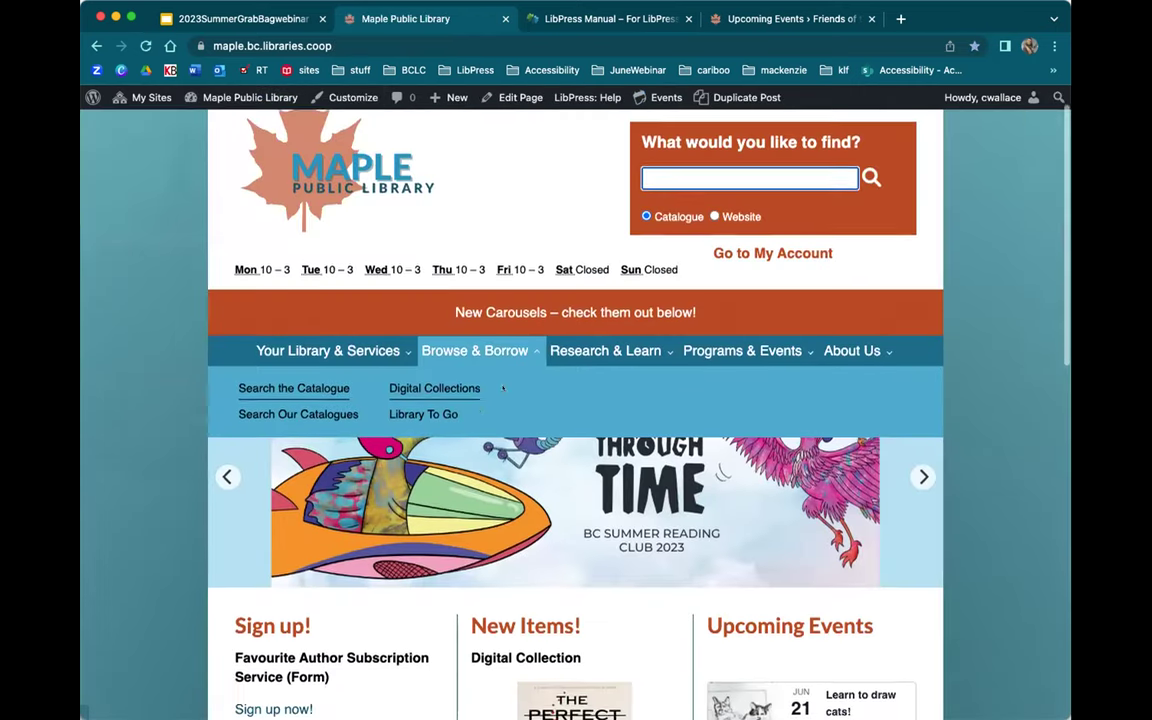
pyautogui.scroll(-5, 503, 389)
pyautogui.scroll(-3, 760, 470)
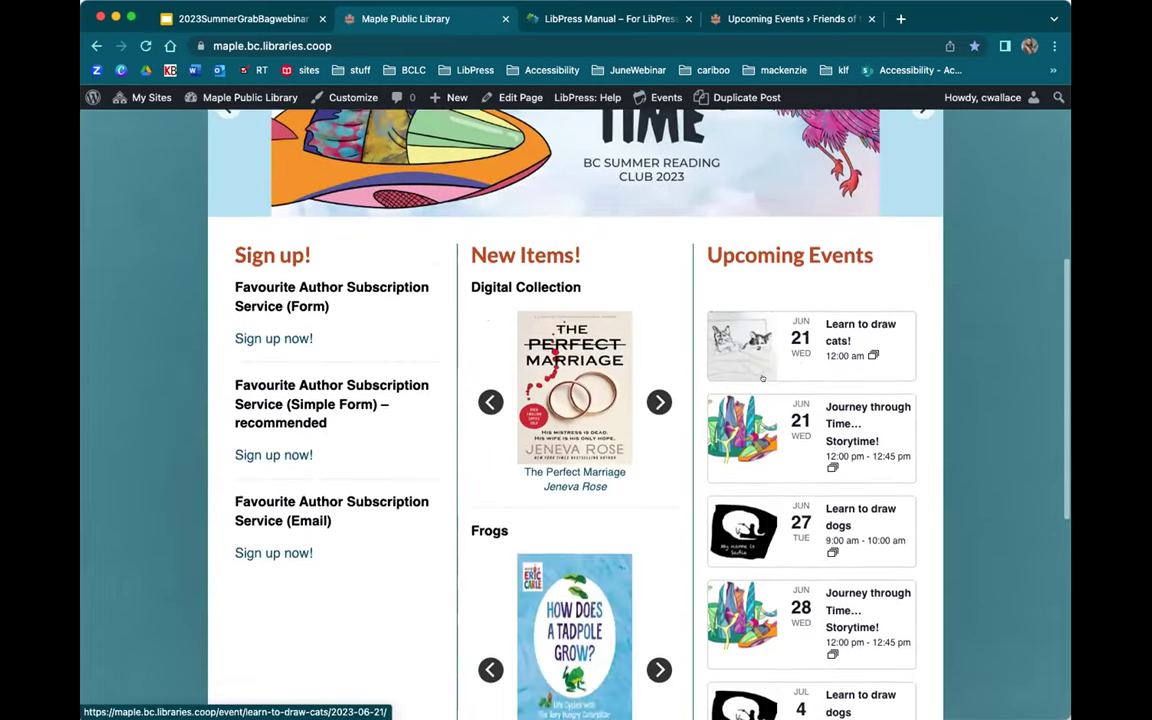
pyautogui.scroll(-2, 820, 484)
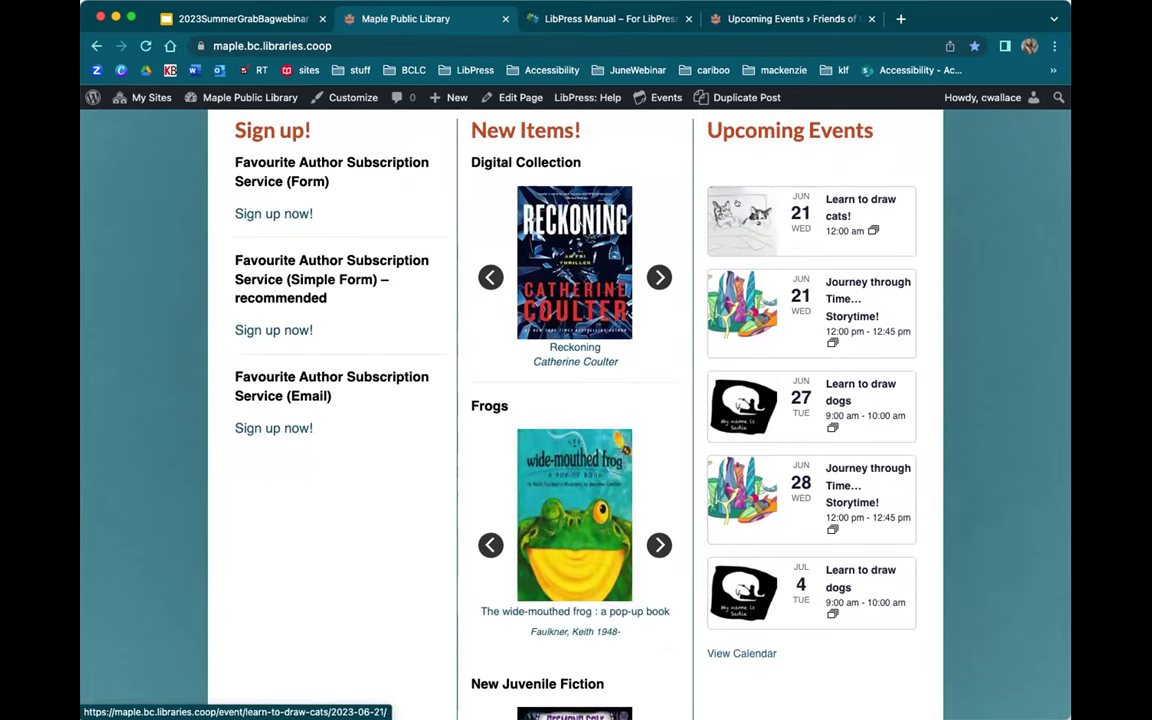
pyautogui.scroll(-1, 758, 444)
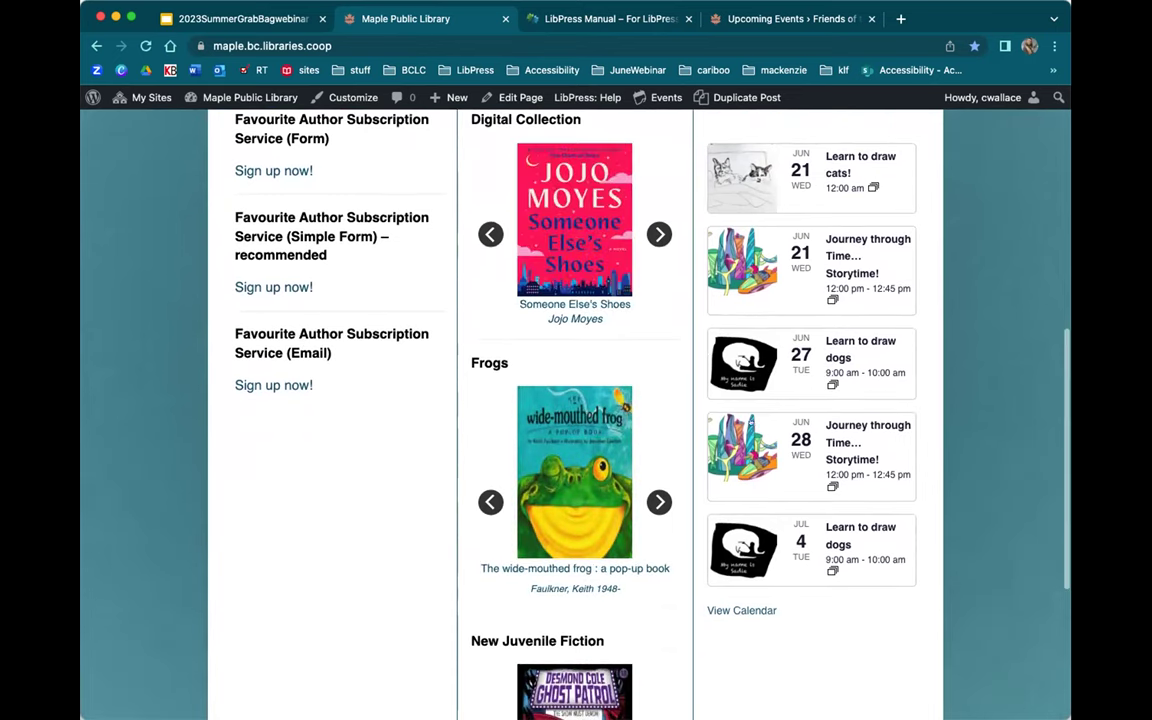
# - Open the full events calendar and browse the weekly Storytime listings under Summer Reading Club 2023
pyautogui.click(725, 610)
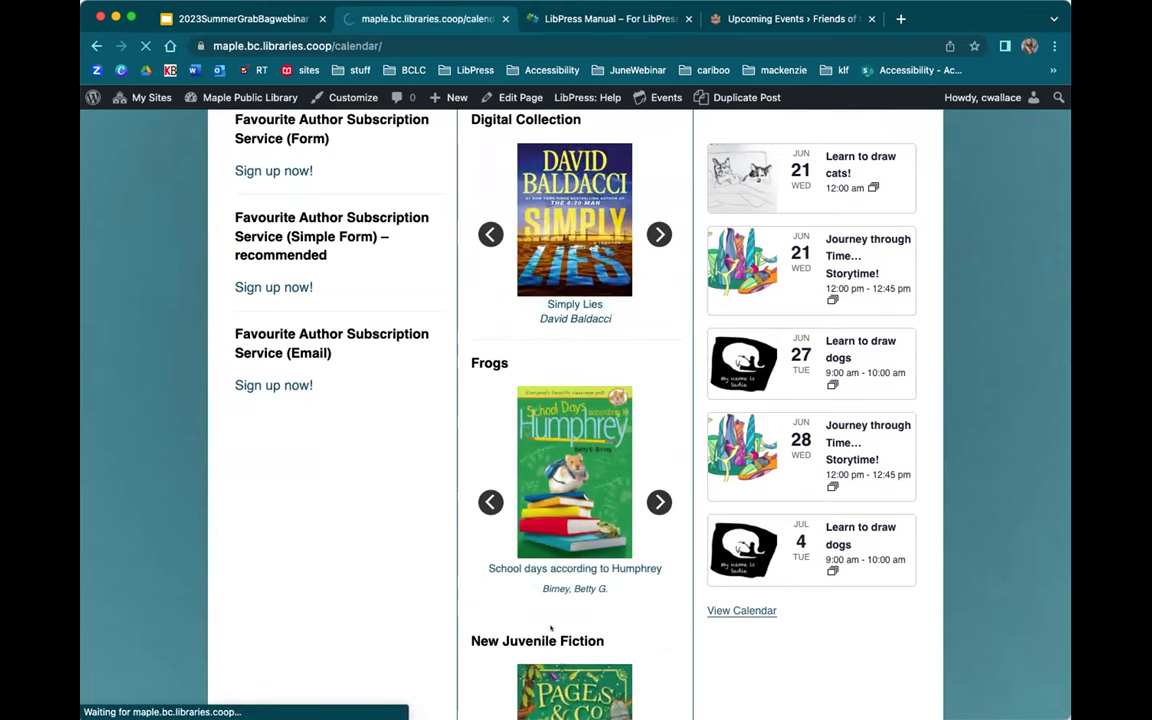
pyautogui.scroll(-2, 550, 628)
pyautogui.scroll(-10, 550, 628)
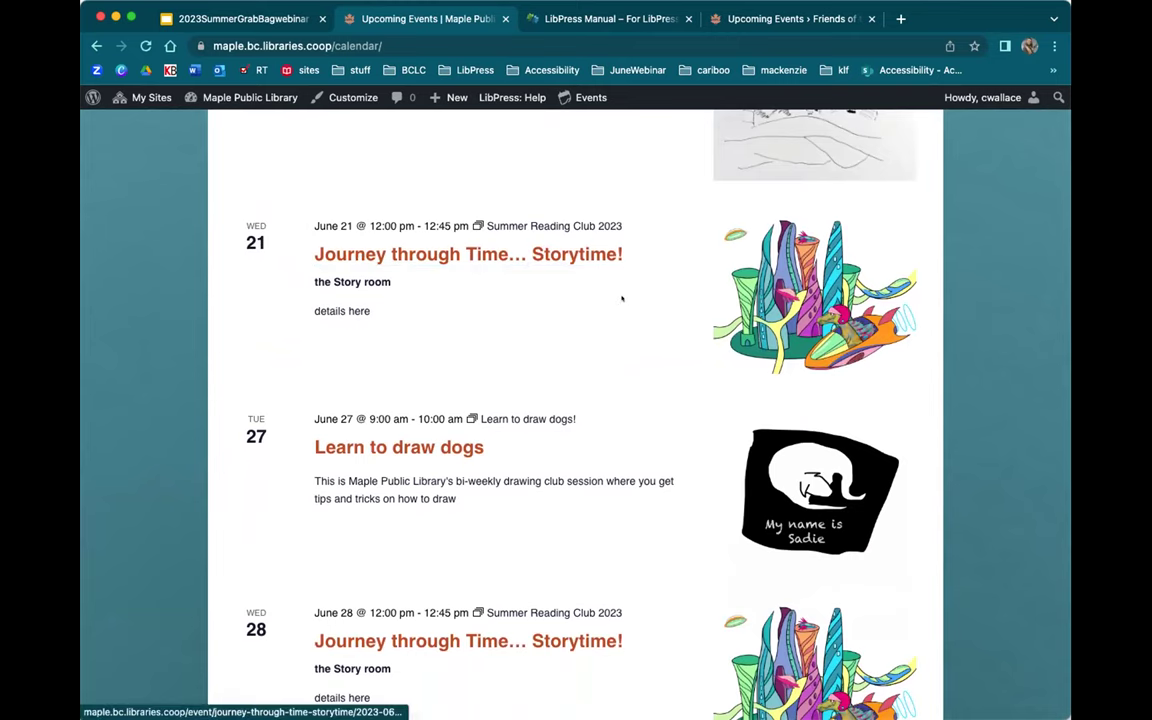
pyautogui.scroll(-1, 607, 378)
pyautogui.scroll(2, 477, 365)
pyautogui.scroll(5, 477, 365)
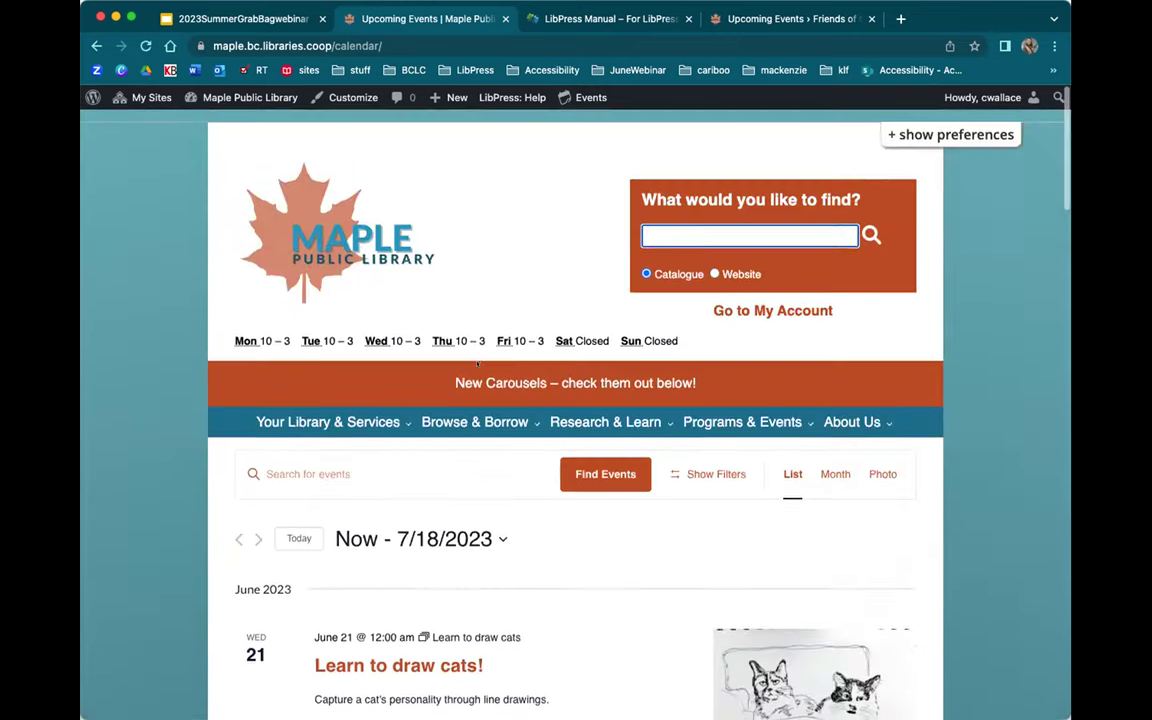
pyautogui.scroll(-3, 478, 400)
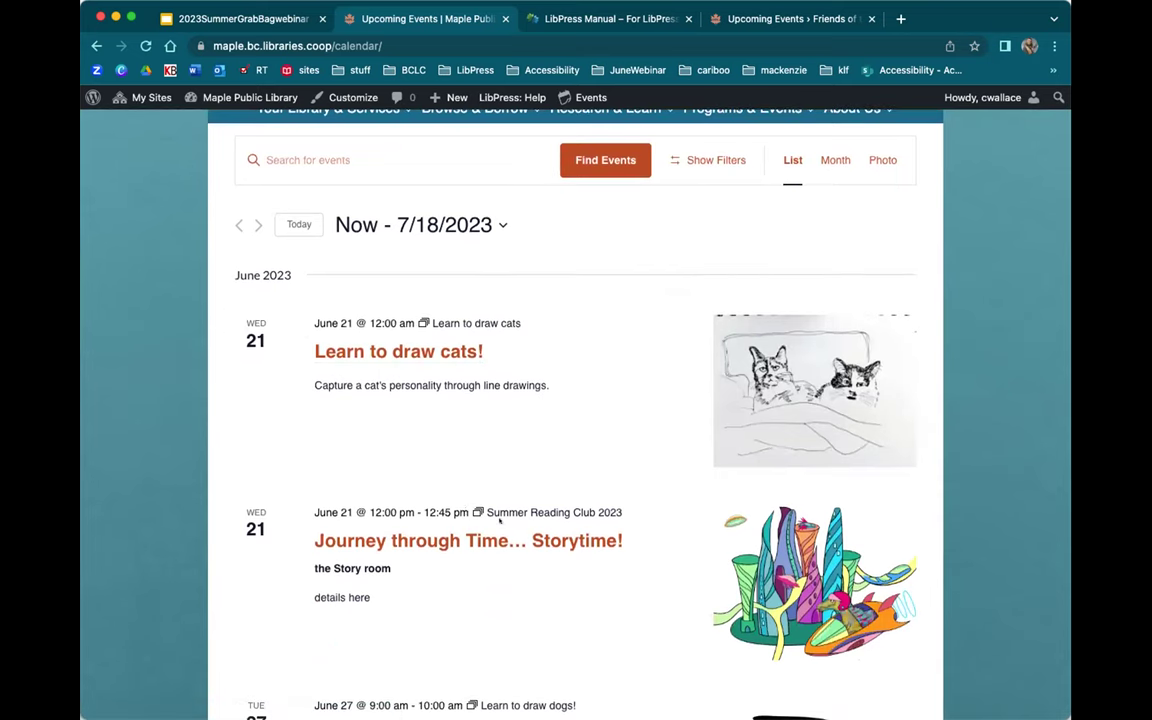
# - Review the Summer Reading Club 2023 series' Wednesday 12:00–12:45 pm Storytimes, then open July 8 Craft Time
pyautogui.click(565, 512)
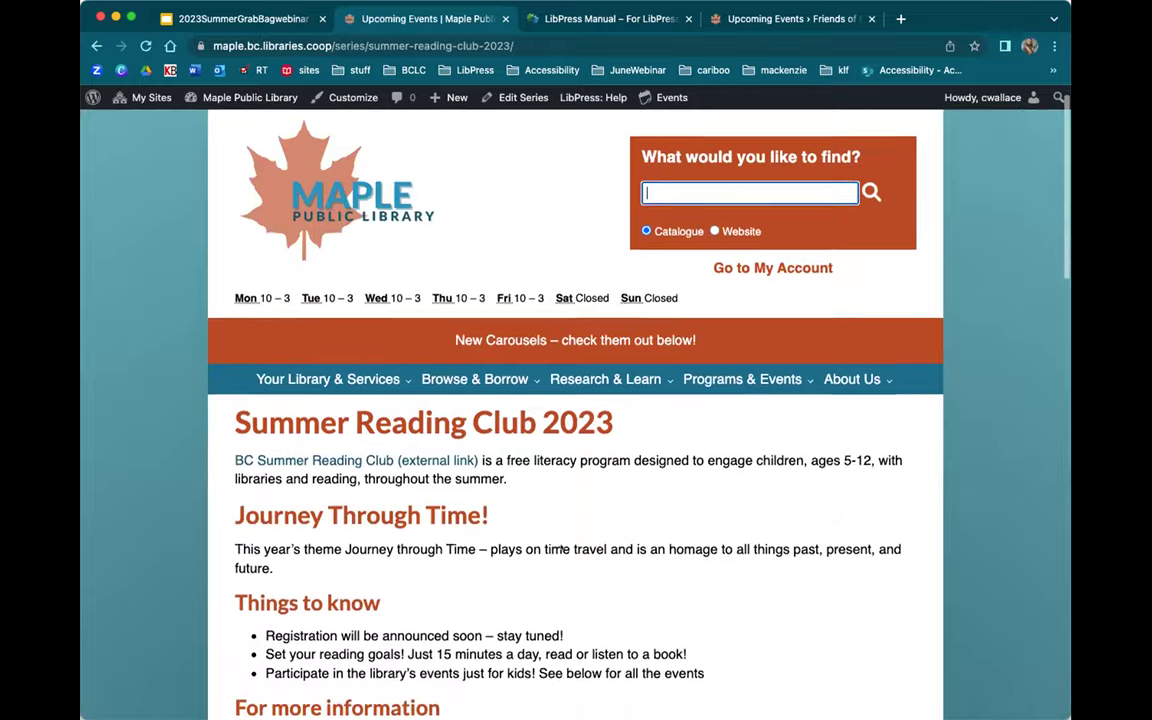
pyautogui.scroll(-7, 560, 549)
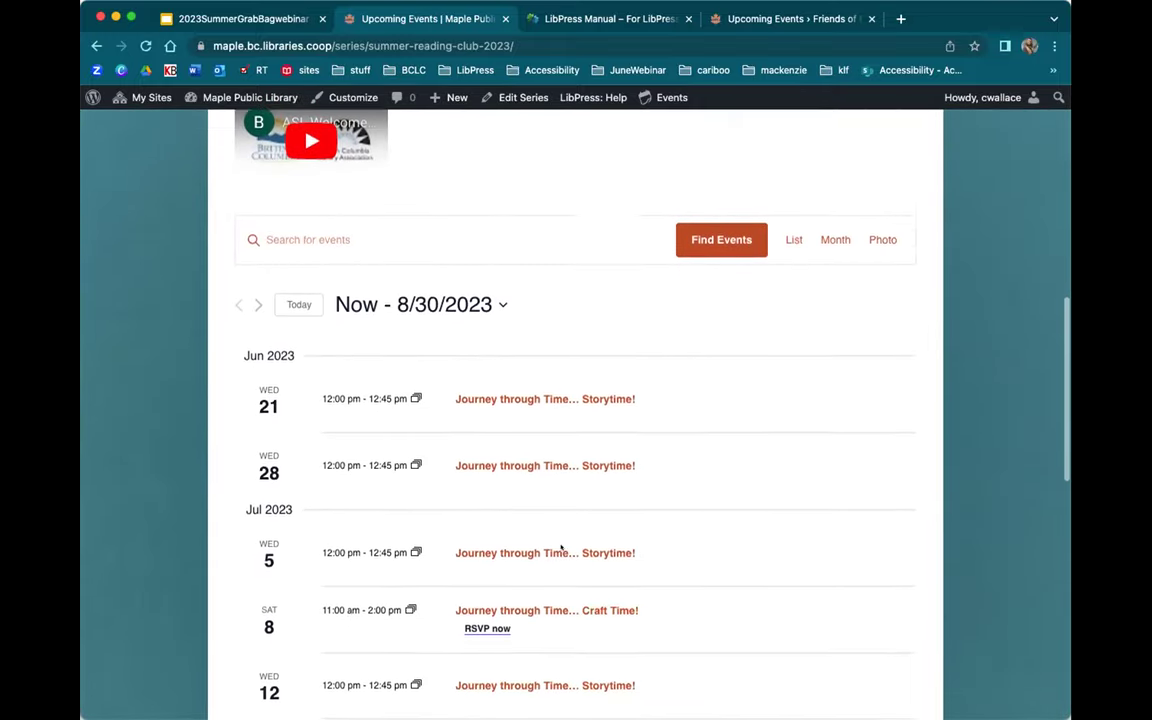
pyautogui.scroll(-2, 561, 549)
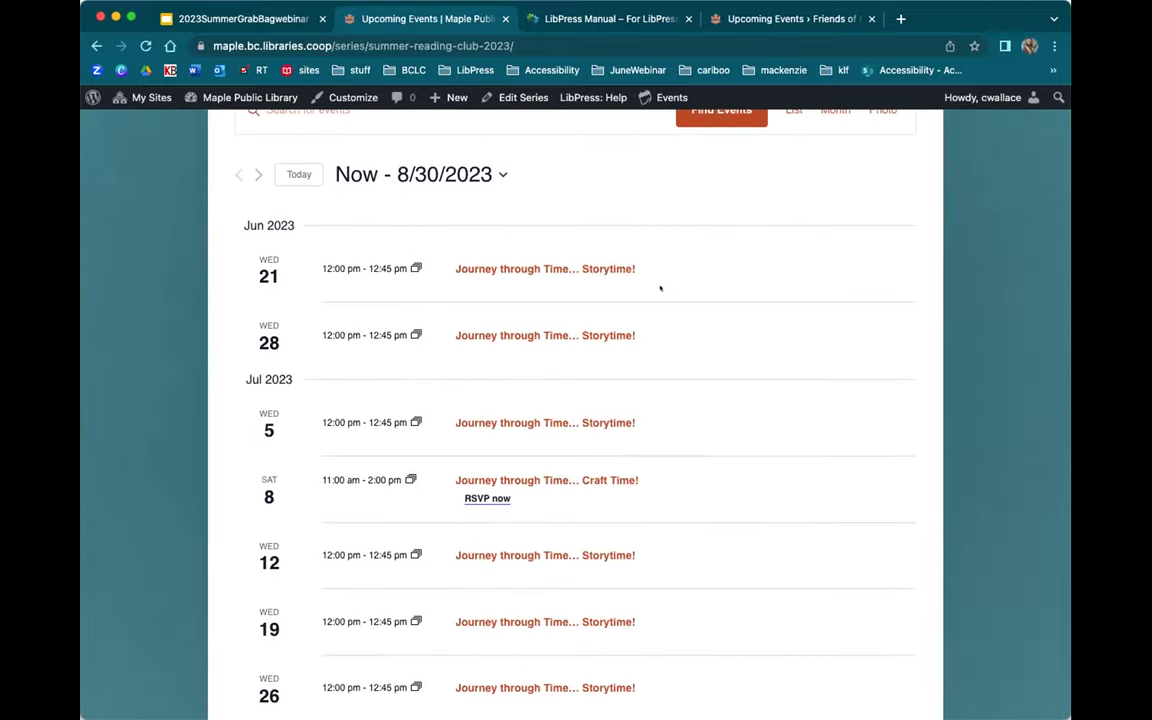
pyautogui.scroll(-4, 611, 448)
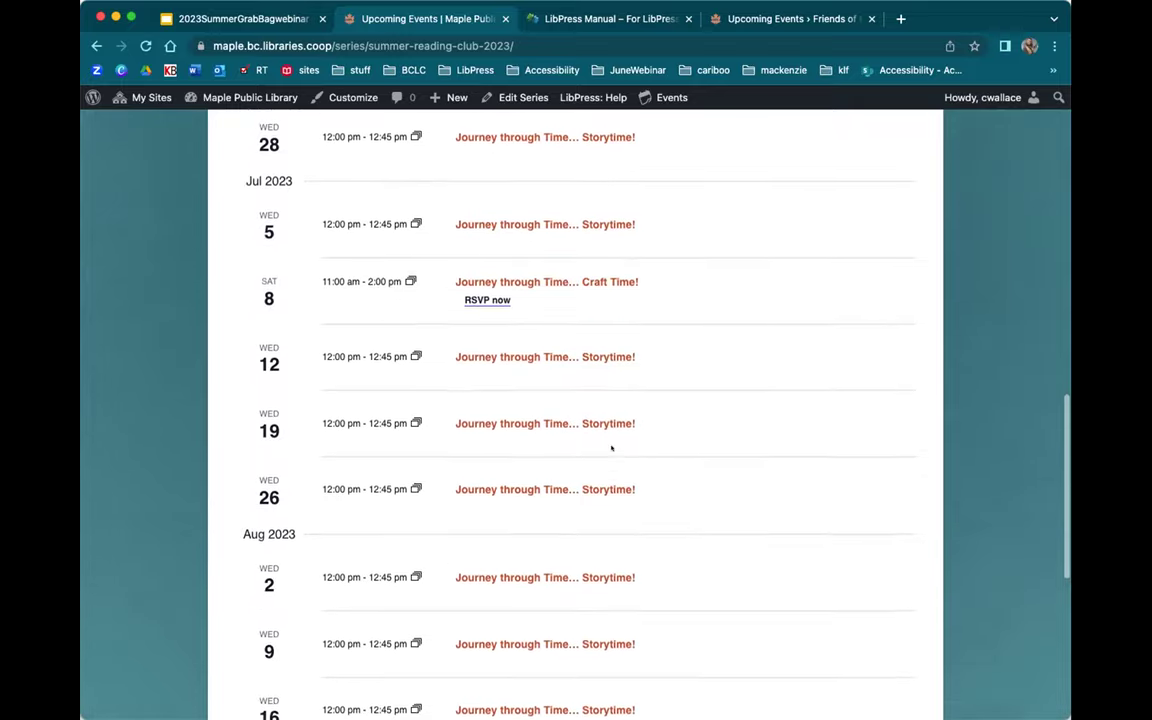
pyautogui.scroll(-2, 611, 448)
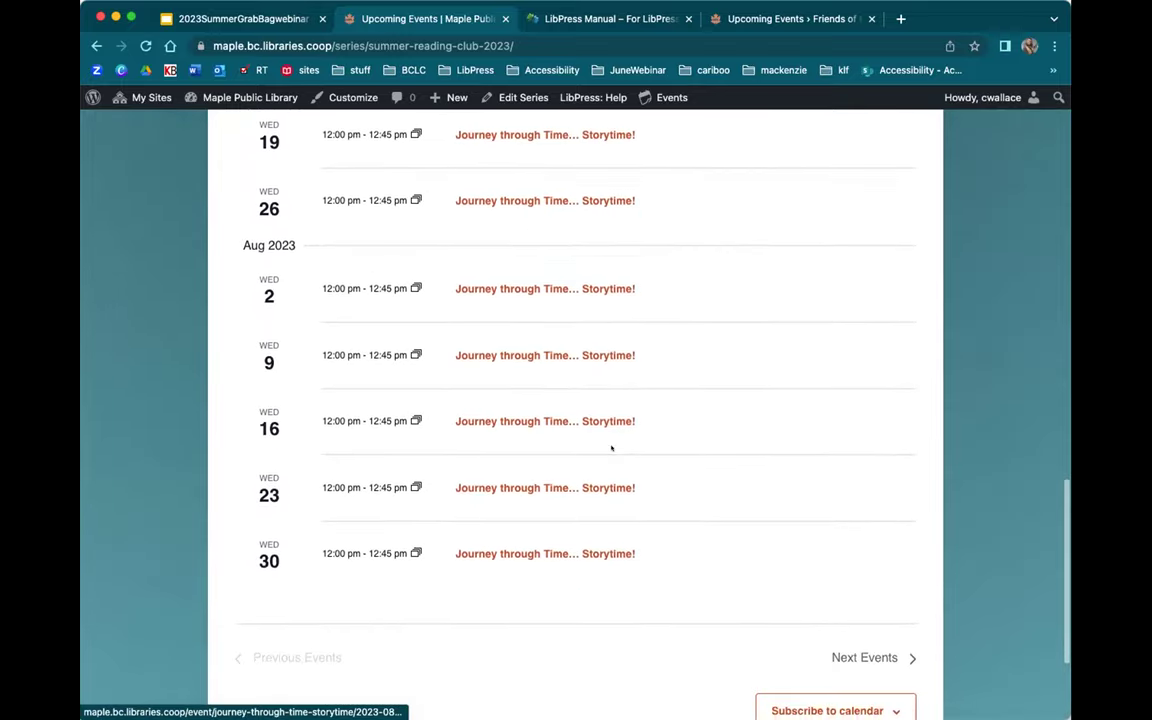
pyautogui.scroll(2, 611, 448)
pyautogui.scroll(4, 611, 448)
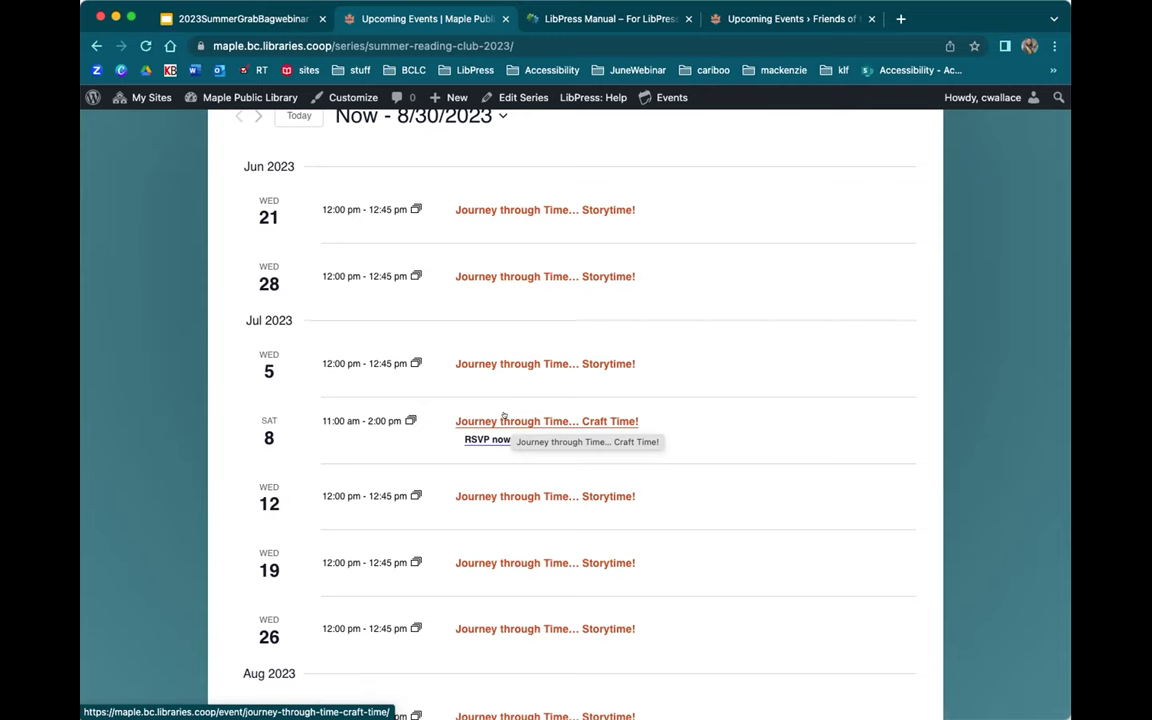
pyautogui.click(504, 421)
# - RSVP as Going to the Journey through Time… Craft Time! event
pyautogui.scroll(-2, 504, 416)
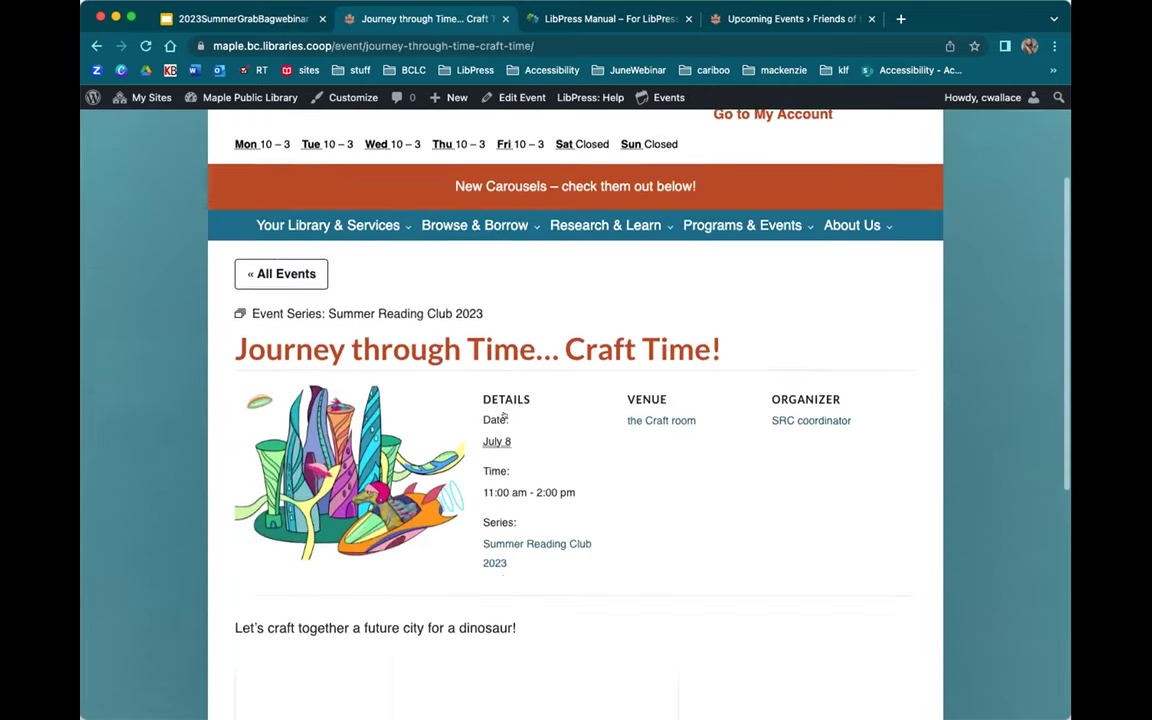
pyautogui.scroll(-5, 504, 418)
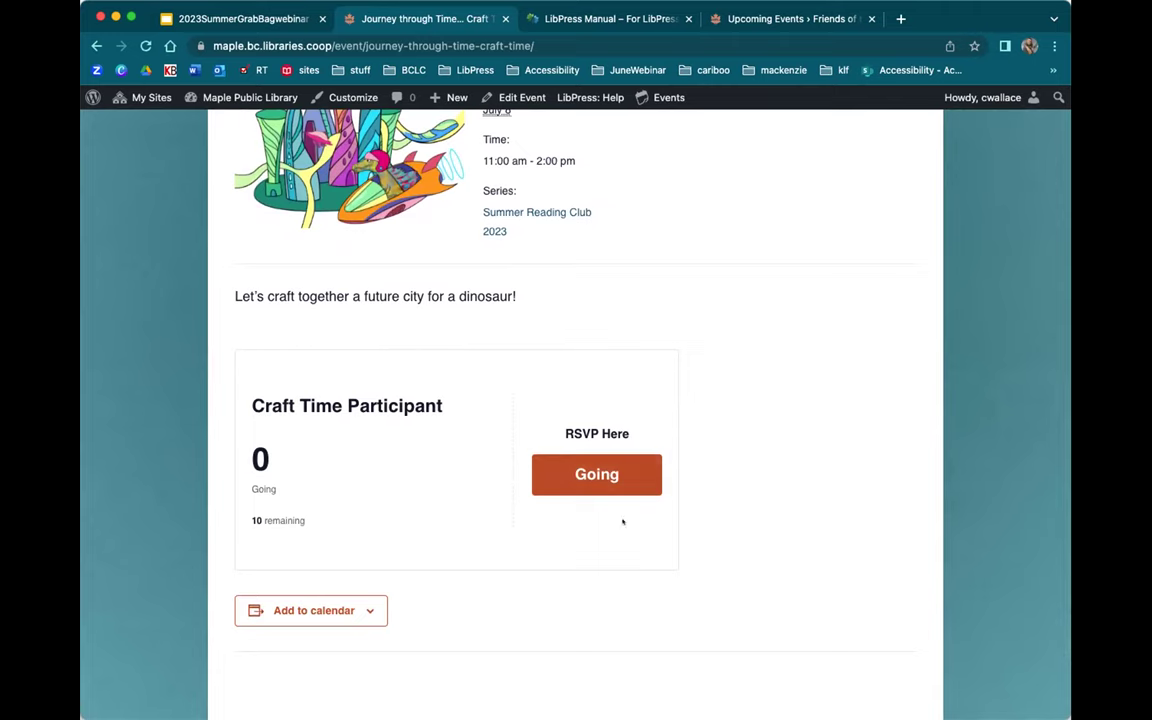
pyautogui.click(601, 479)
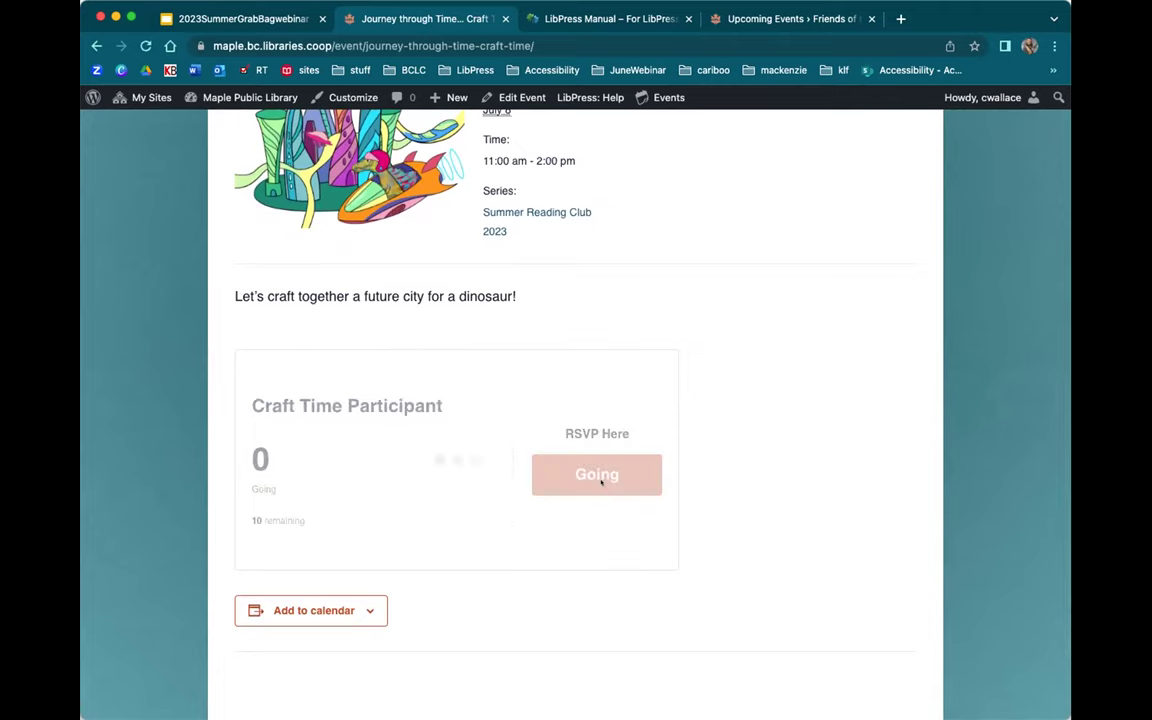
# - Review the attendee registration form's name, email and allergy questions, then return to the top
pyautogui.scroll(-4, 520, 500)
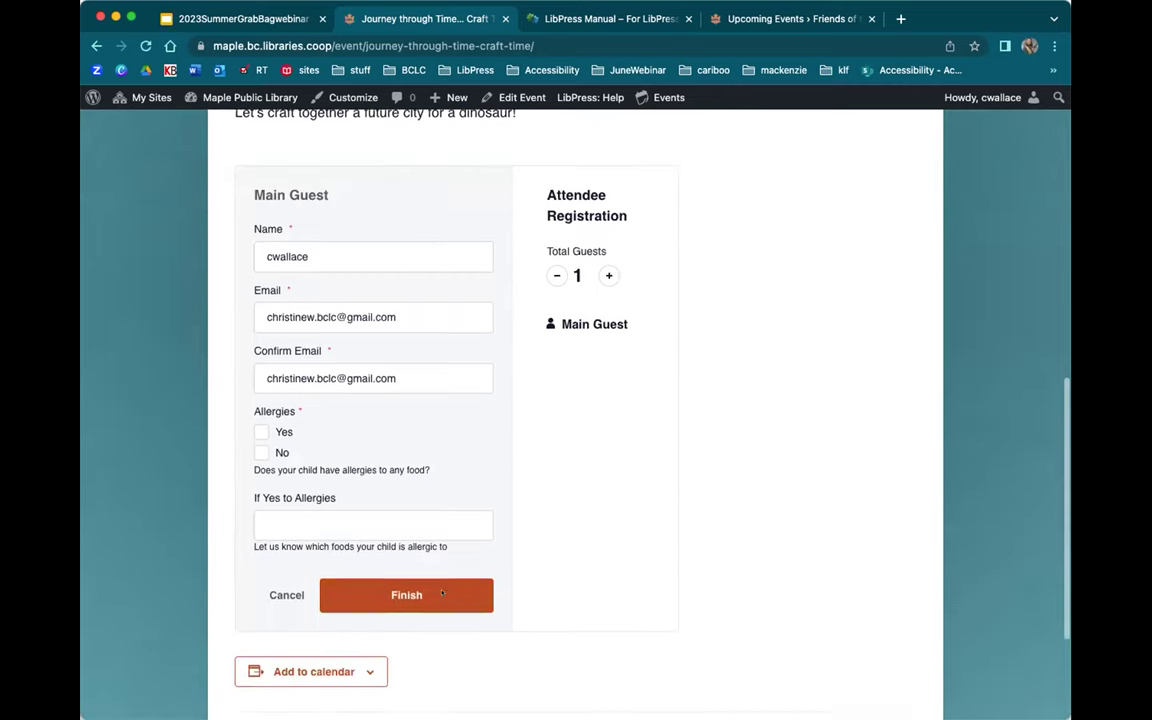
pyautogui.scroll(-2, 442, 590)
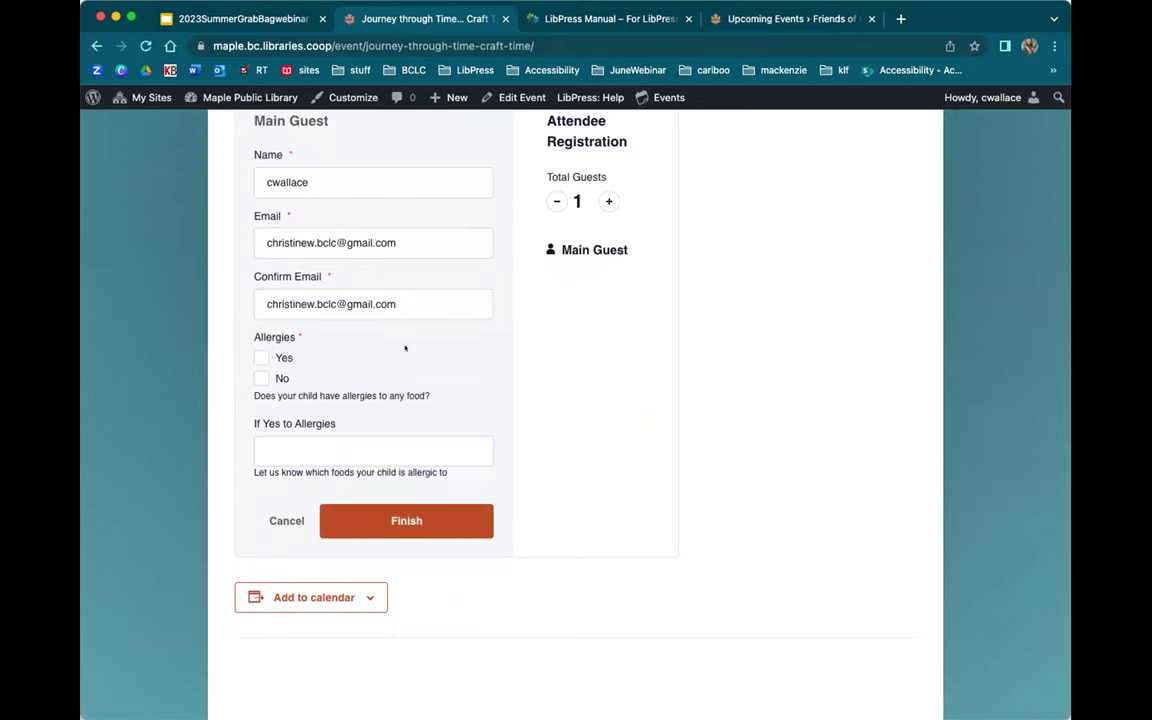
pyautogui.scroll(-1, 405, 348)
pyautogui.scroll(3, 405, 348)
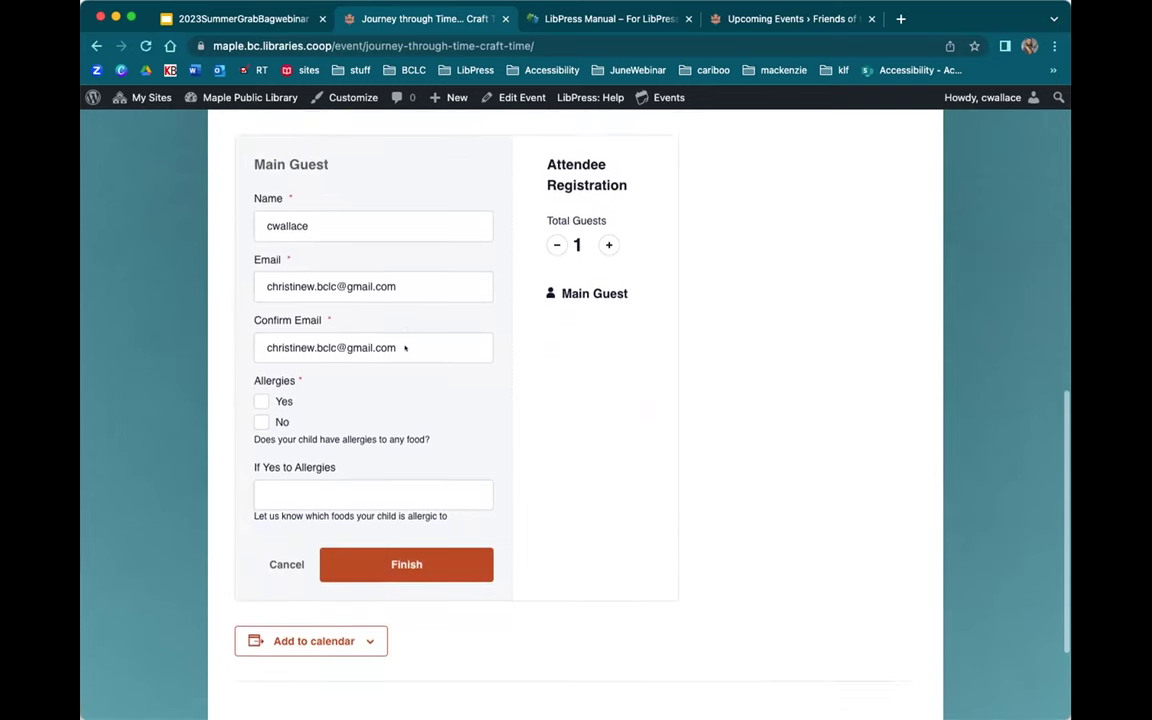
pyautogui.scroll(2, 405, 340)
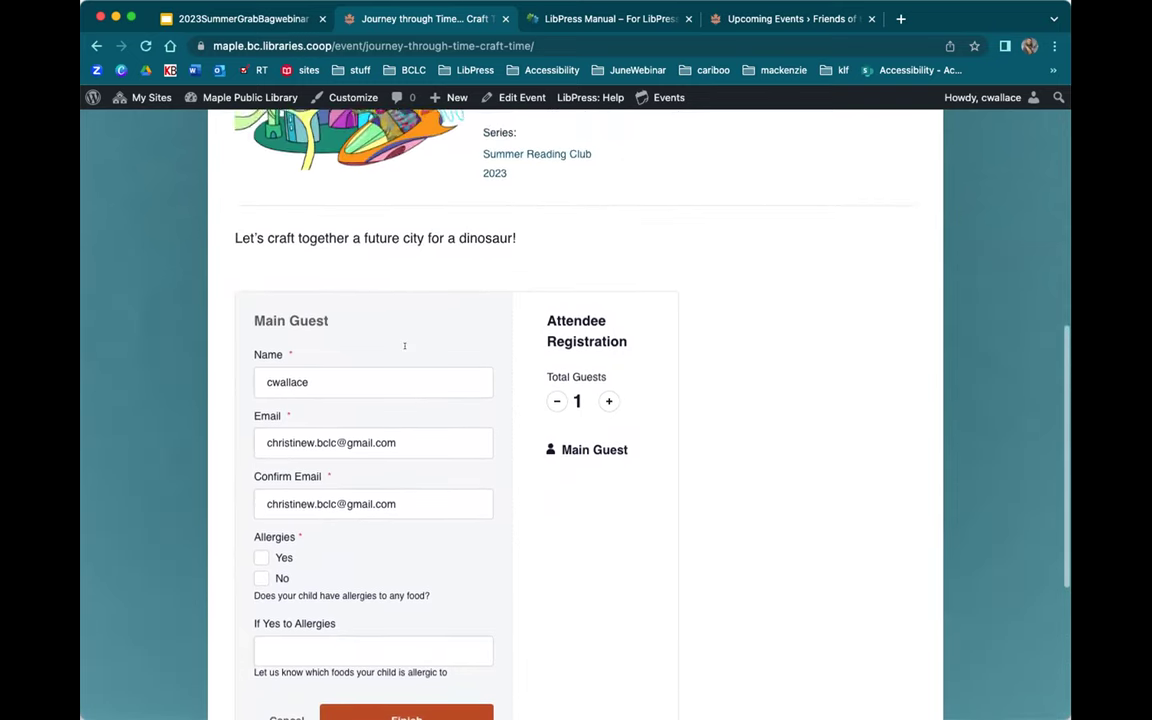
pyautogui.scroll(-1, 405, 337)
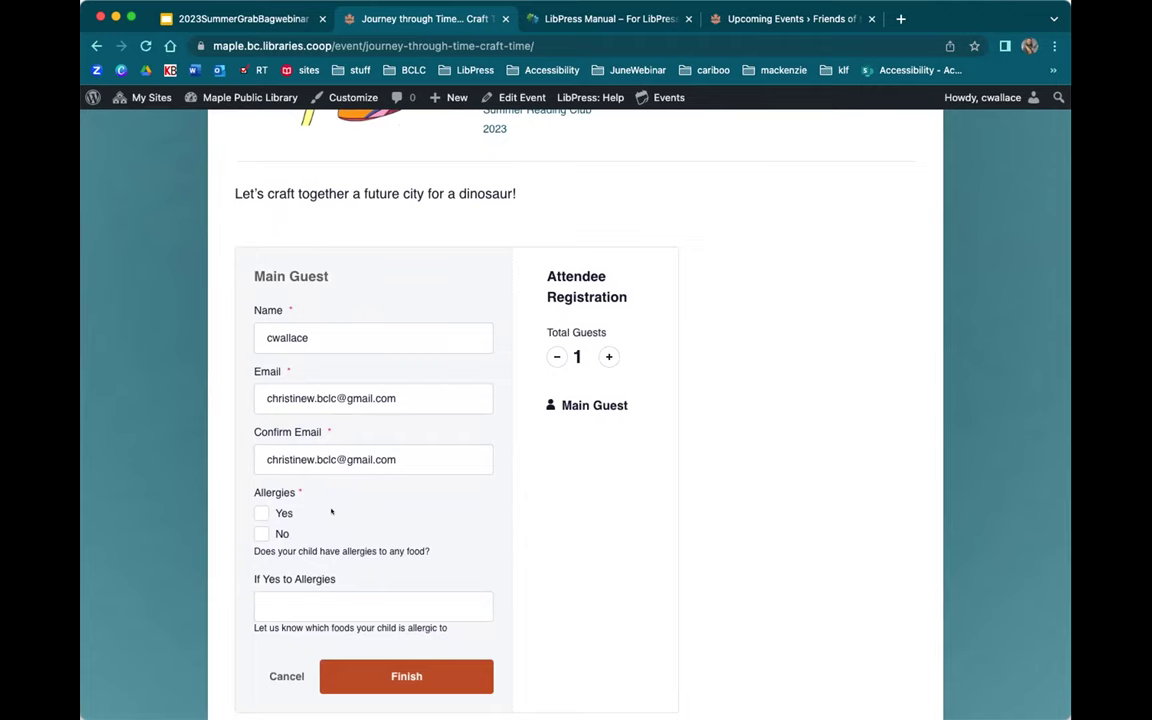
pyautogui.scroll(-2, 331, 512)
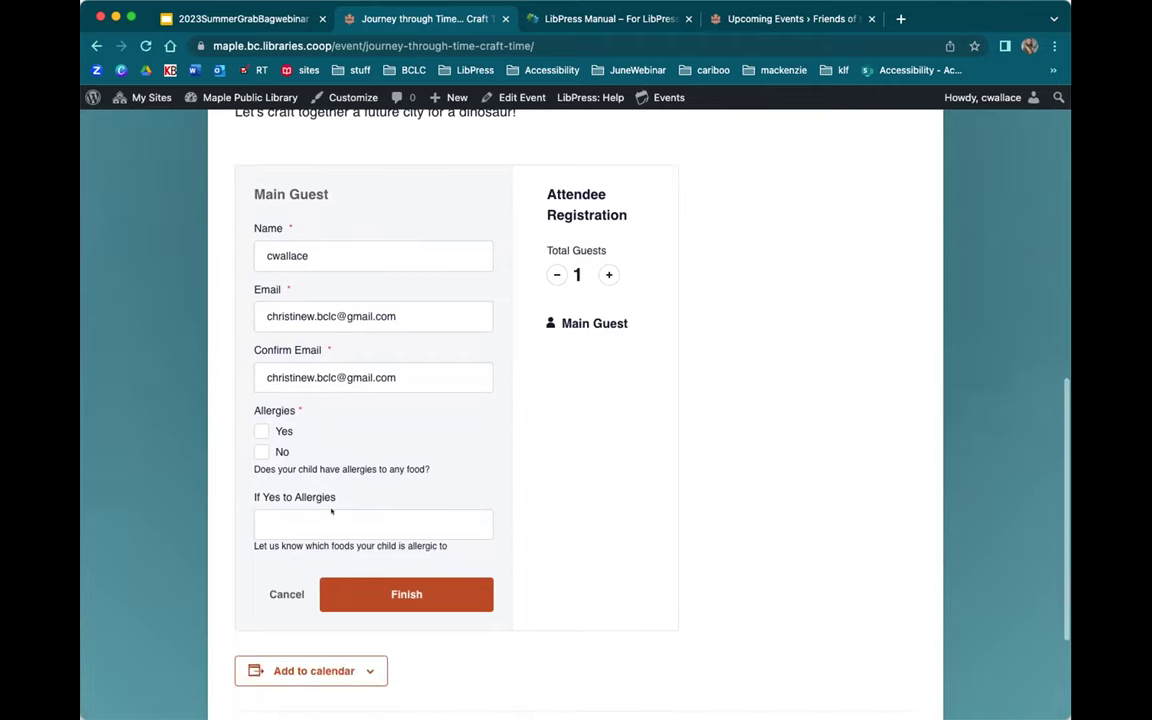
pyautogui.scroll(1, 332, 511)
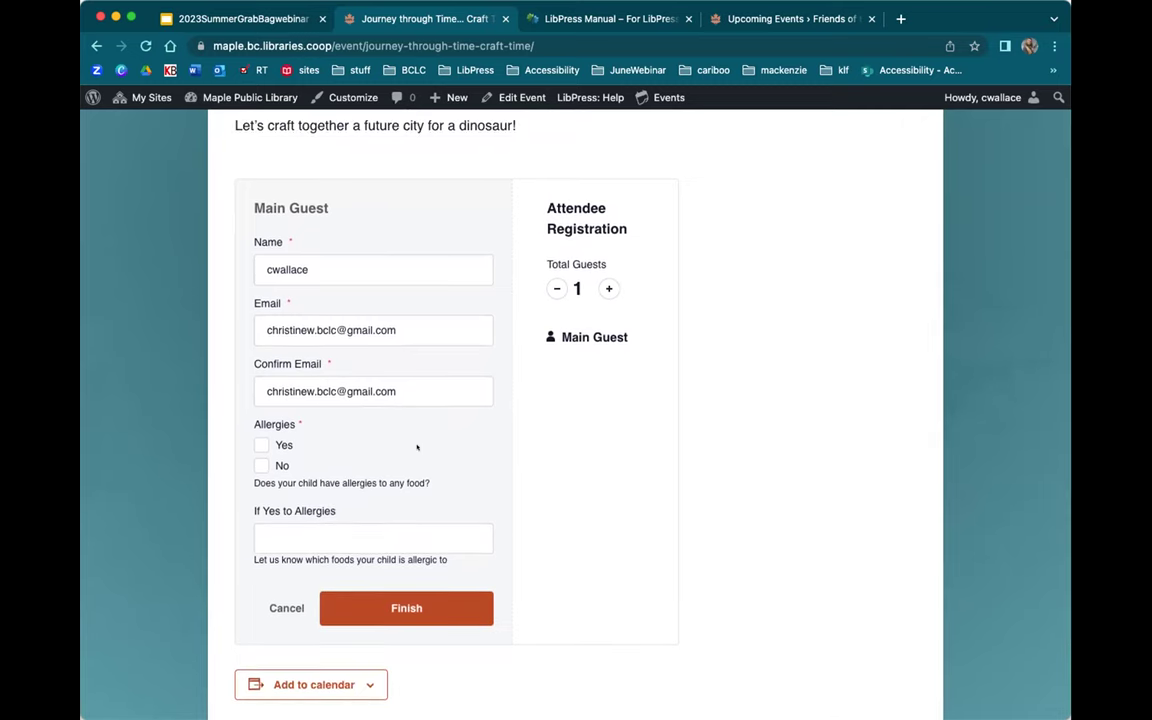
pyautogui.scroll(10, 417, 447)
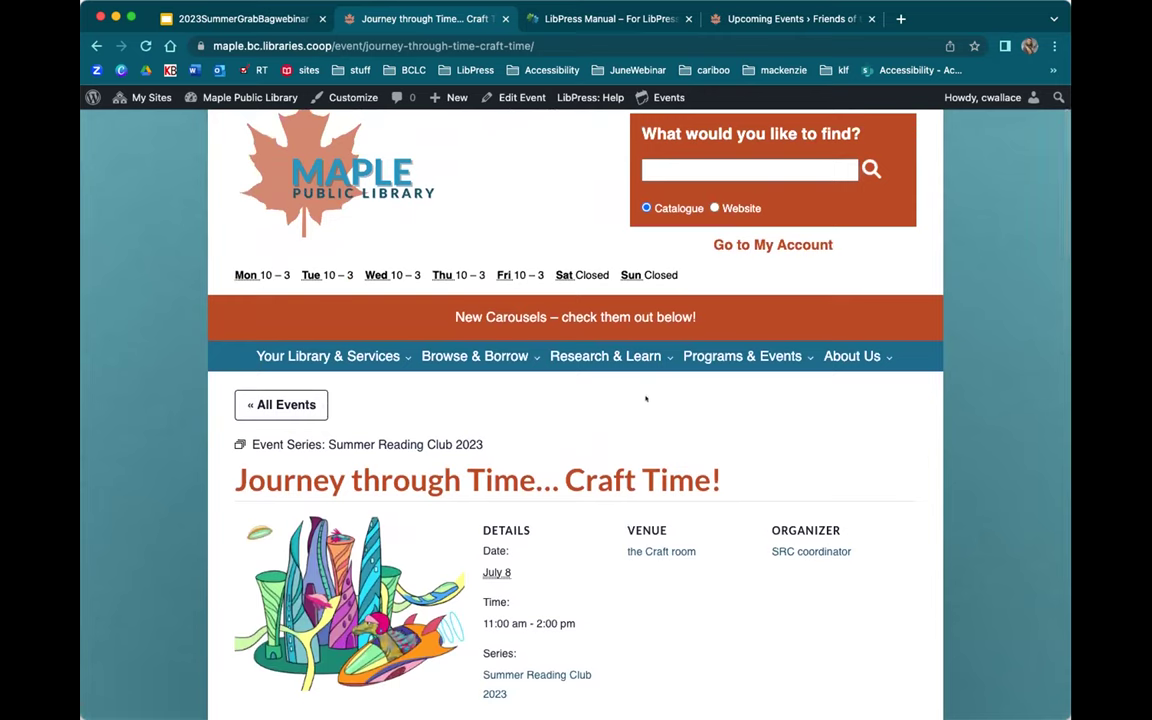
# - Browse the Adults and Friends of the Library event category listings
pyautogui.moveTo(636, 362)
pyautogui.moveTo(696, 364)
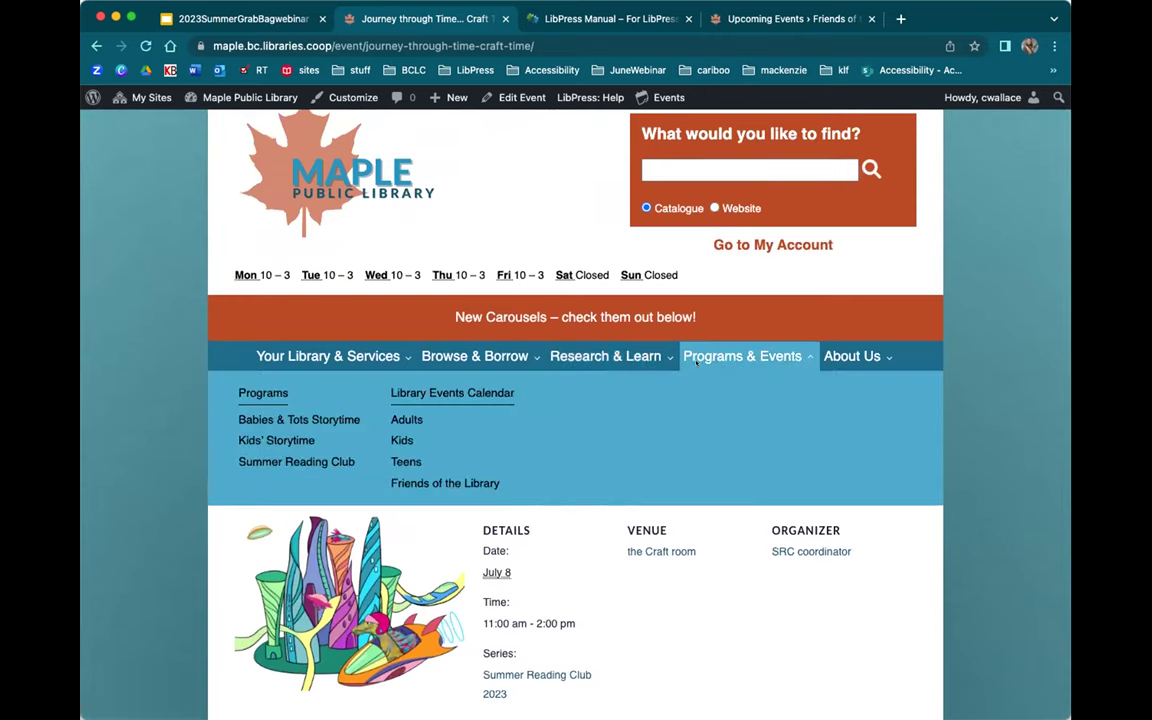
pyautogui.click(405, 420)
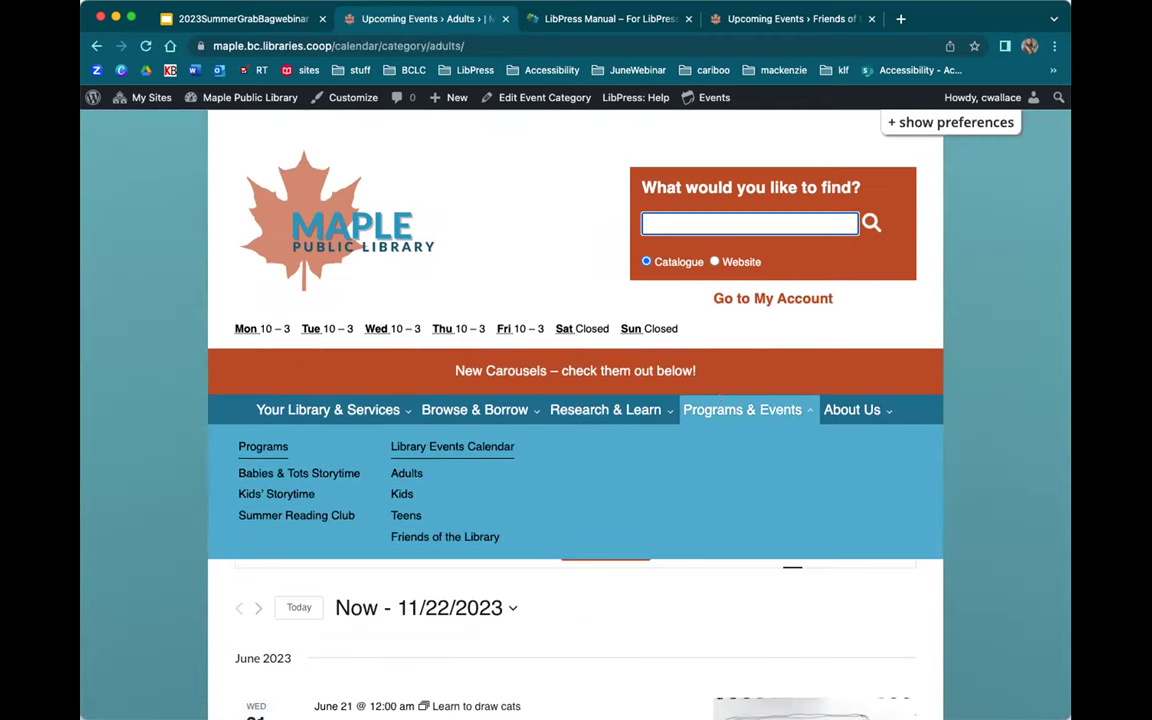
pyautogui.click(444, 537)
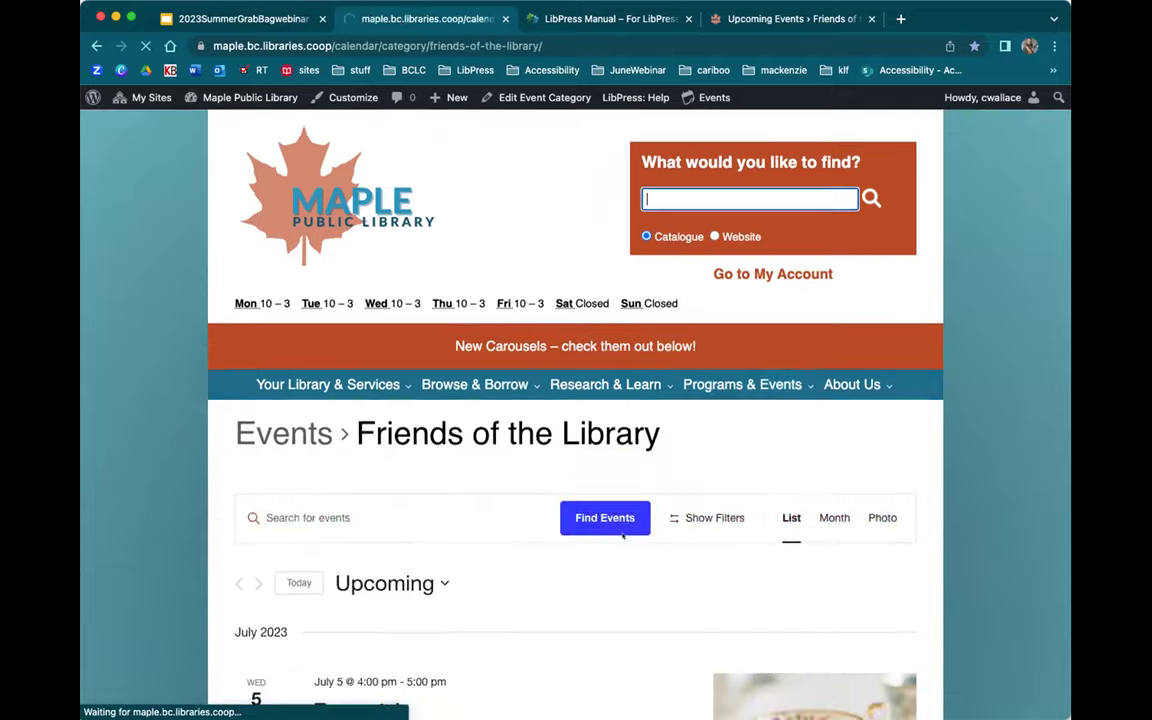
pyautogui.scroll(-5, 622, 537)
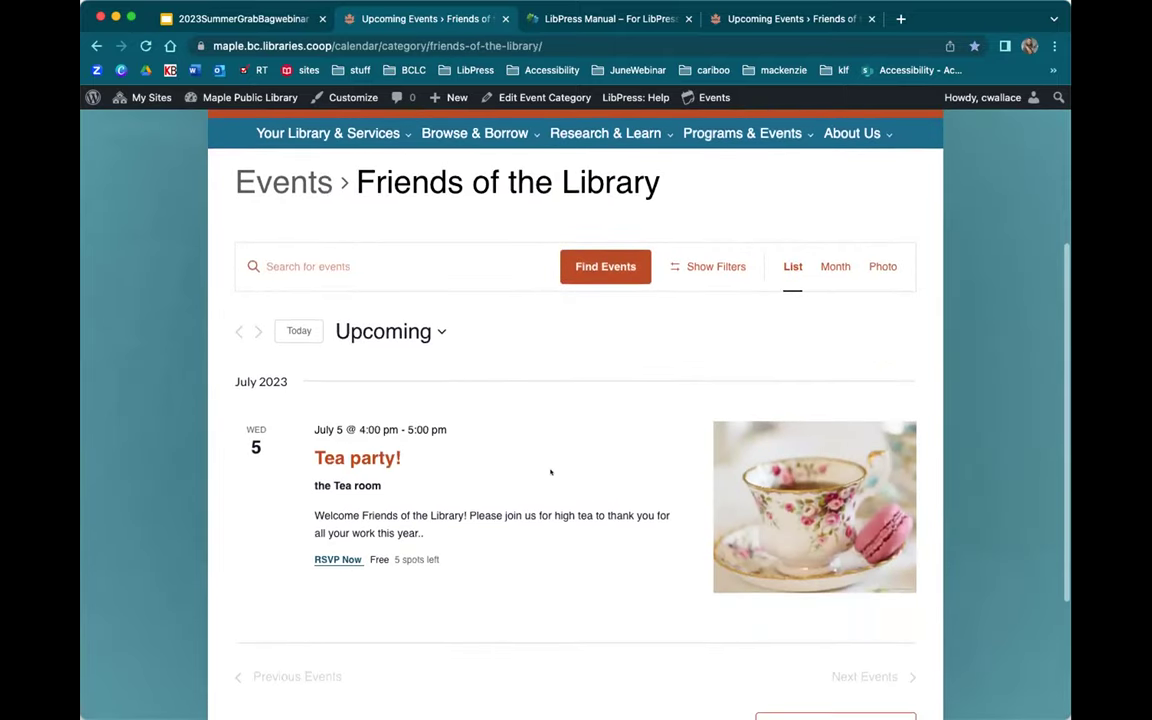
# - Check the Tea party! event's 8 RSVPs and waitlist, then return to the Maple Public Library homepage
pyautogui.click(357, 458)
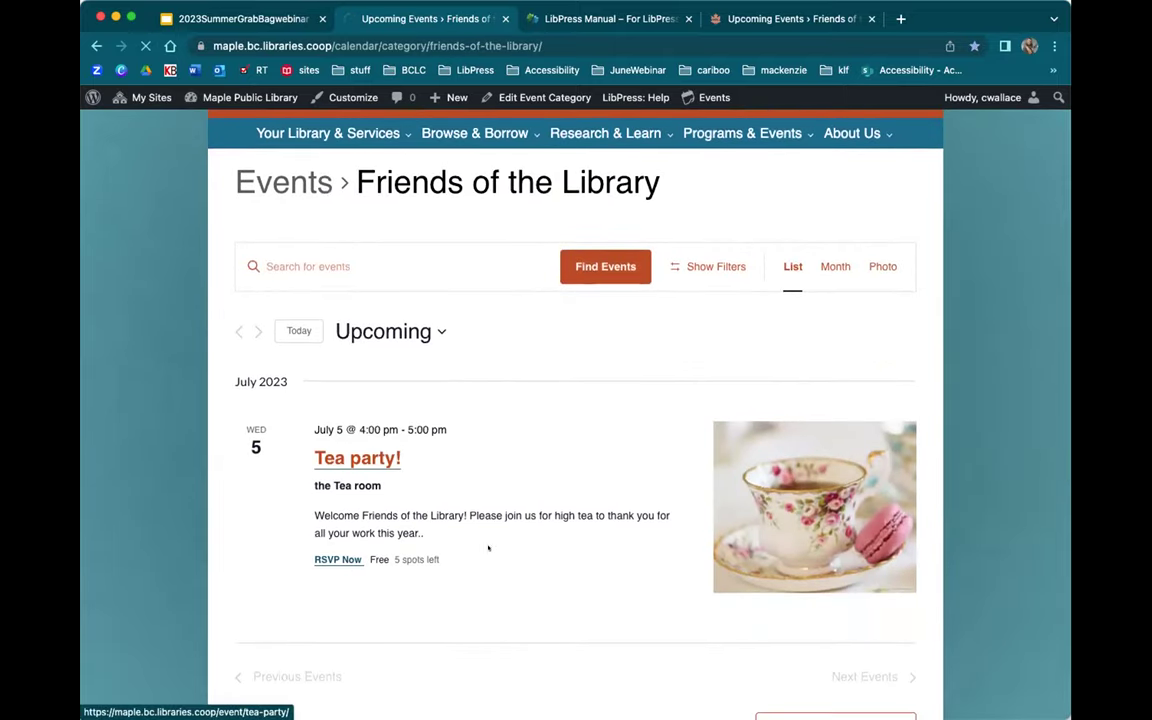
pyautogui.scroll(-2, 524, 566)
pyautogui.scroll(-10, 524, 566)
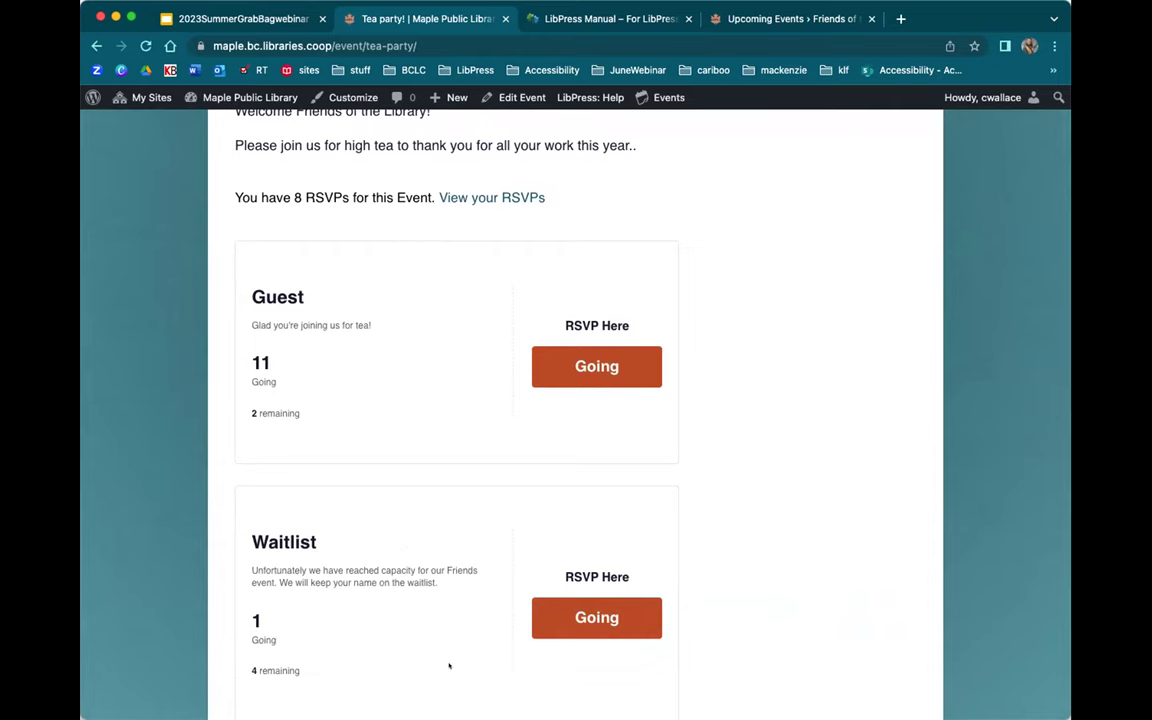
pyautogui.scroll(-1, 455, 662)
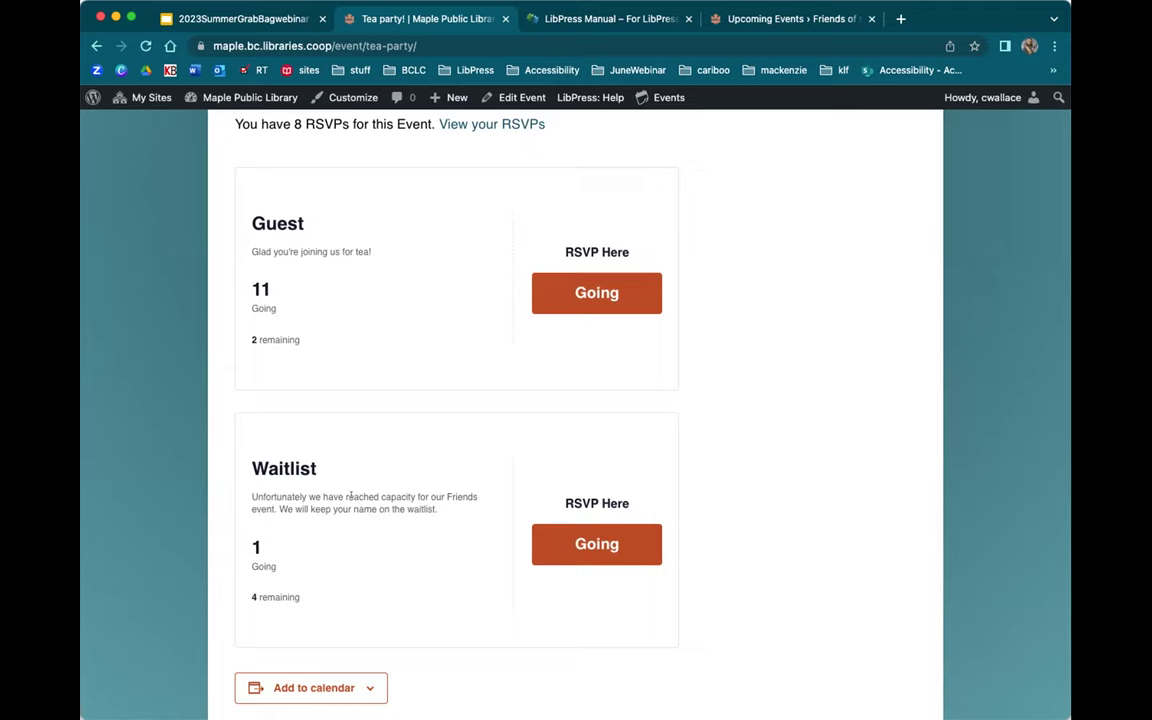
pyautogui.scroll(-1, 348, 496)
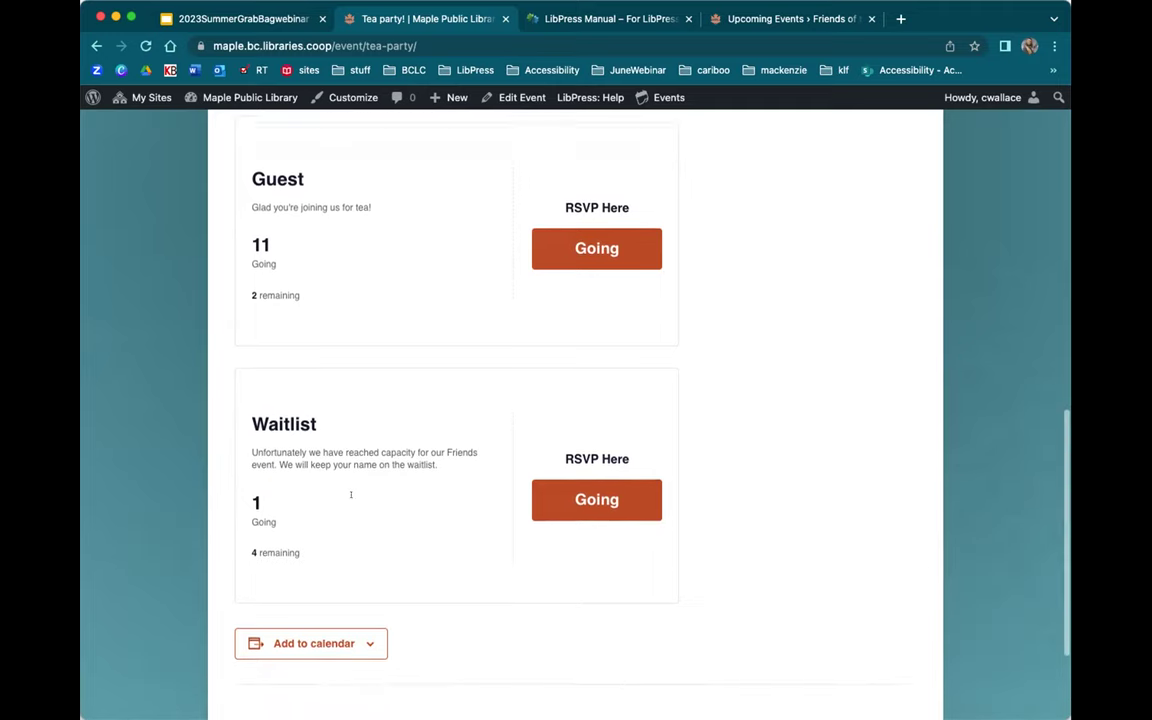
pyautogui.scroll(4, 350, 493)
pyautogui.scroll(7, 351, 494)
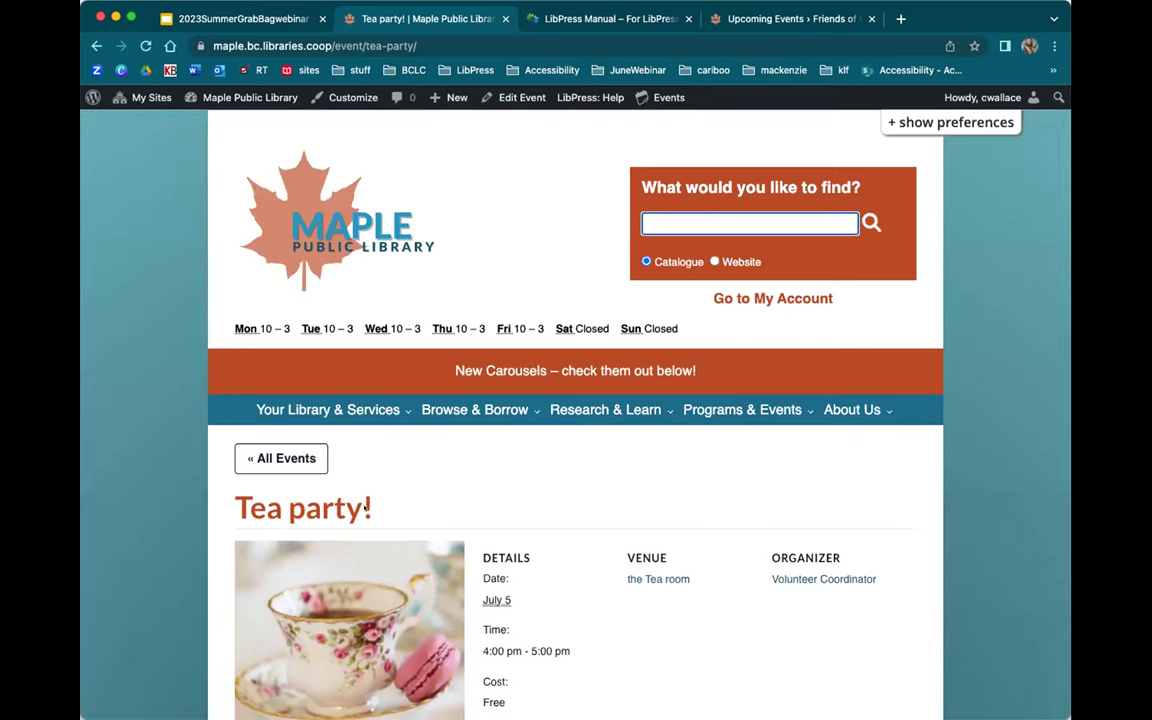
pyautogui.scroll(-1, 355, 582)
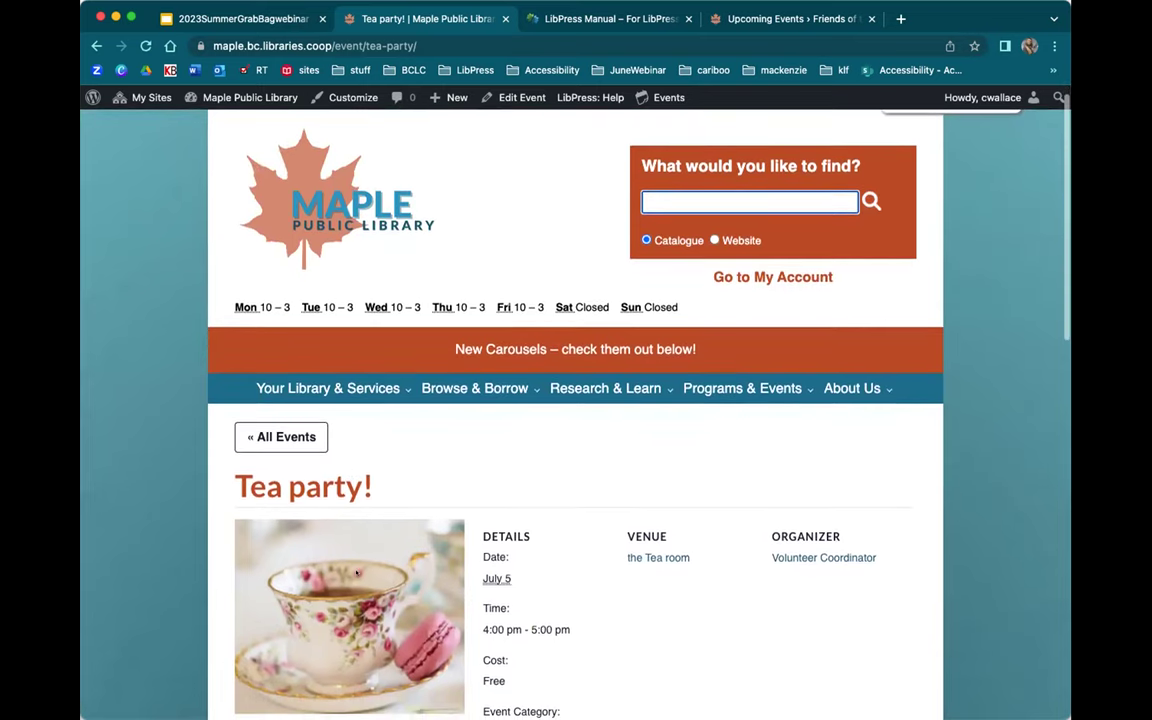
pyautogui.click(267, 175)
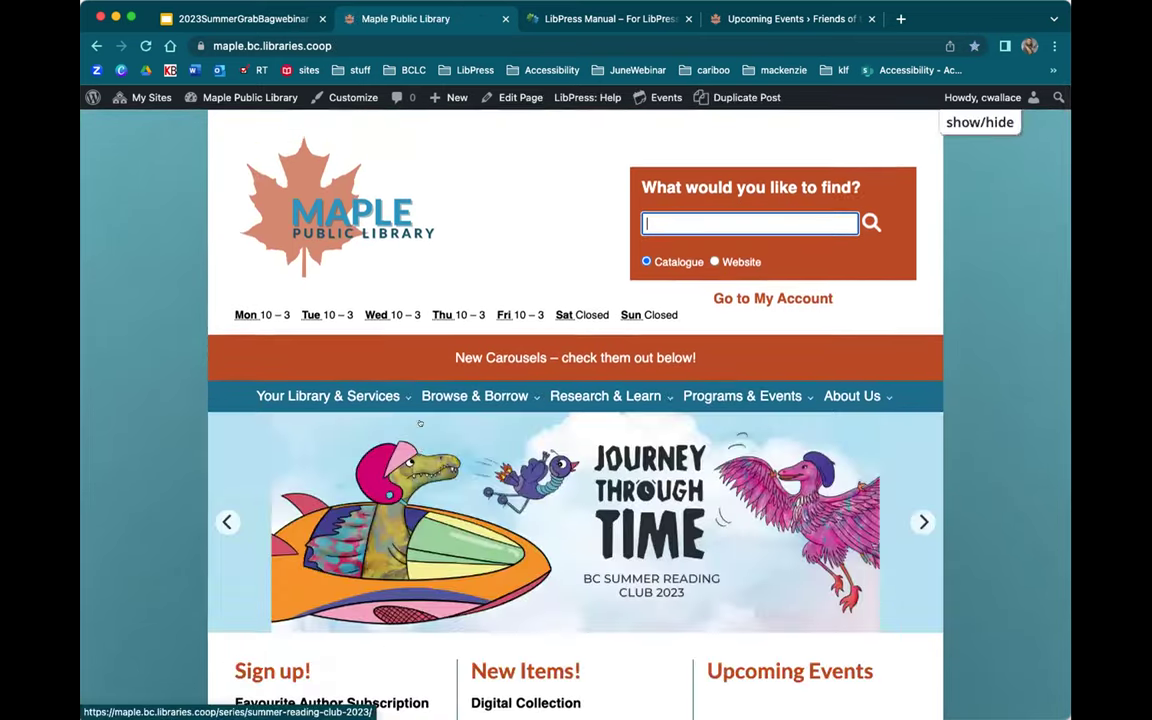
pyautogui.scroll(-3, 420, 424)
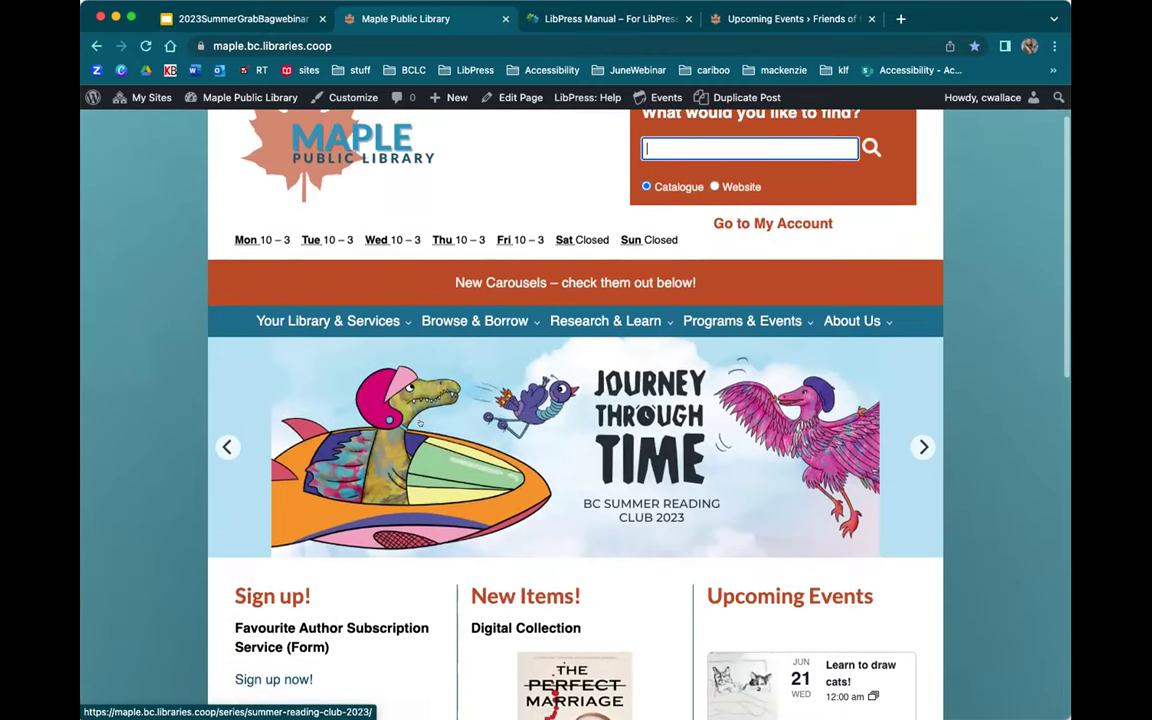
pyautogui.scroll(-1, 420, 424)
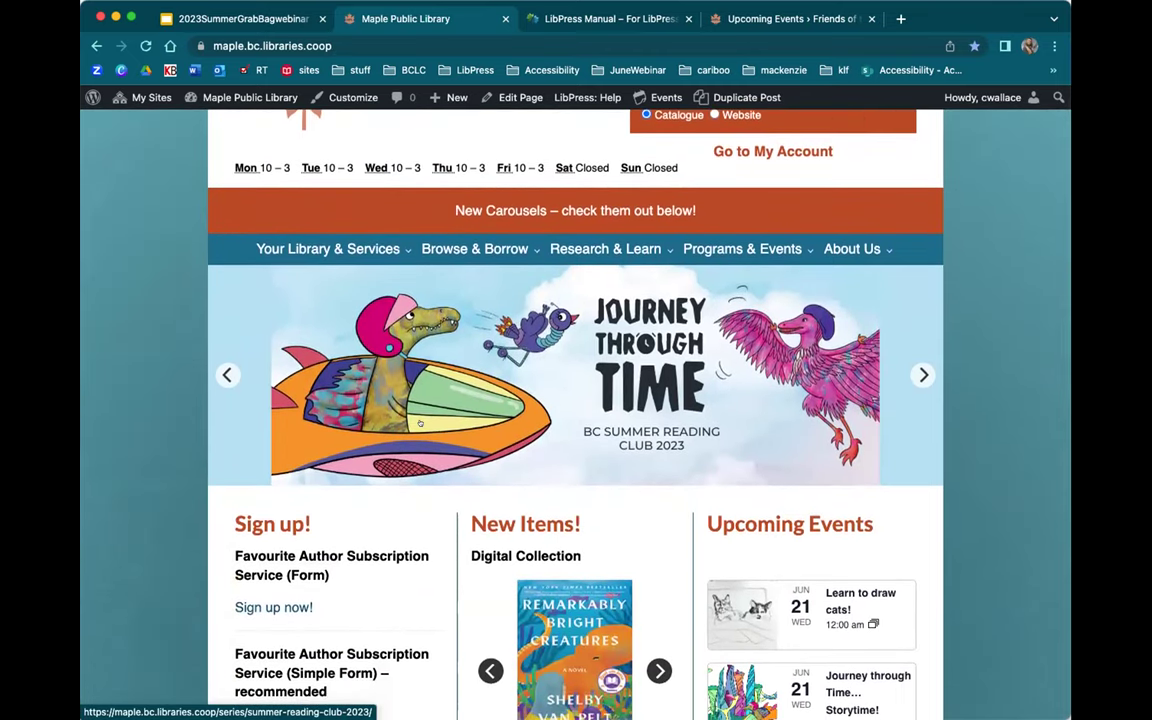
pyautogui.scroll(-1, 420, 424)
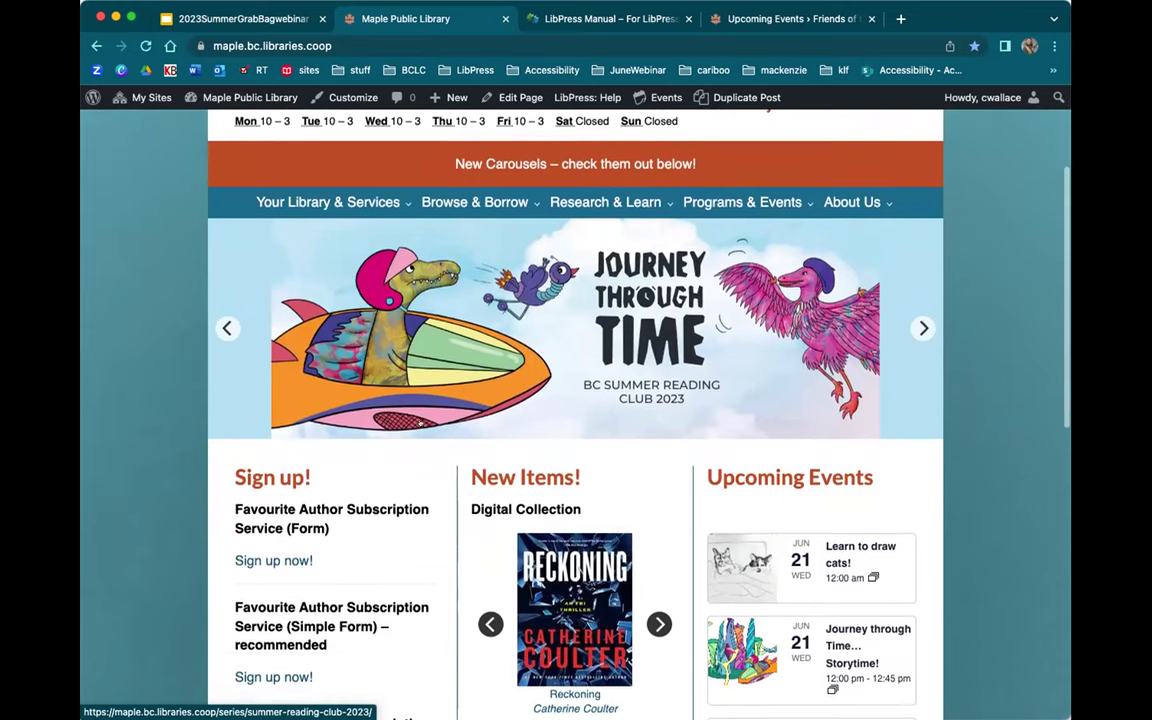
pyautogui.scroll(-5, 479, 449)
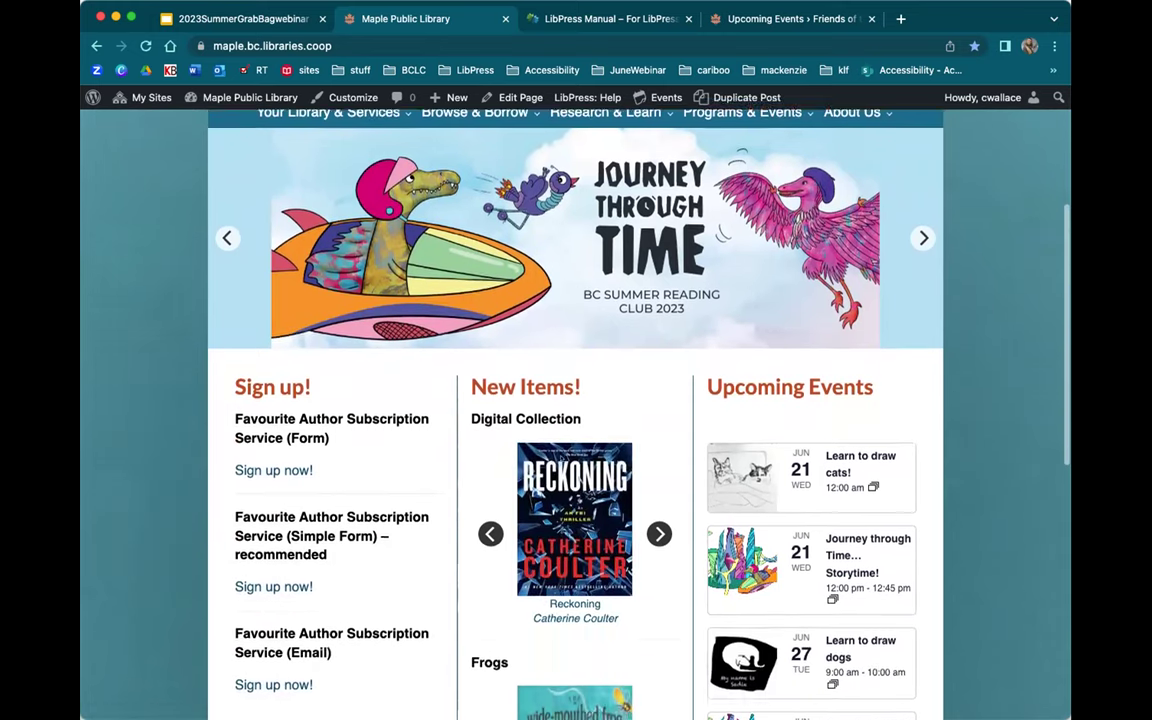
pyautogui.scroll(5, 556, 456)
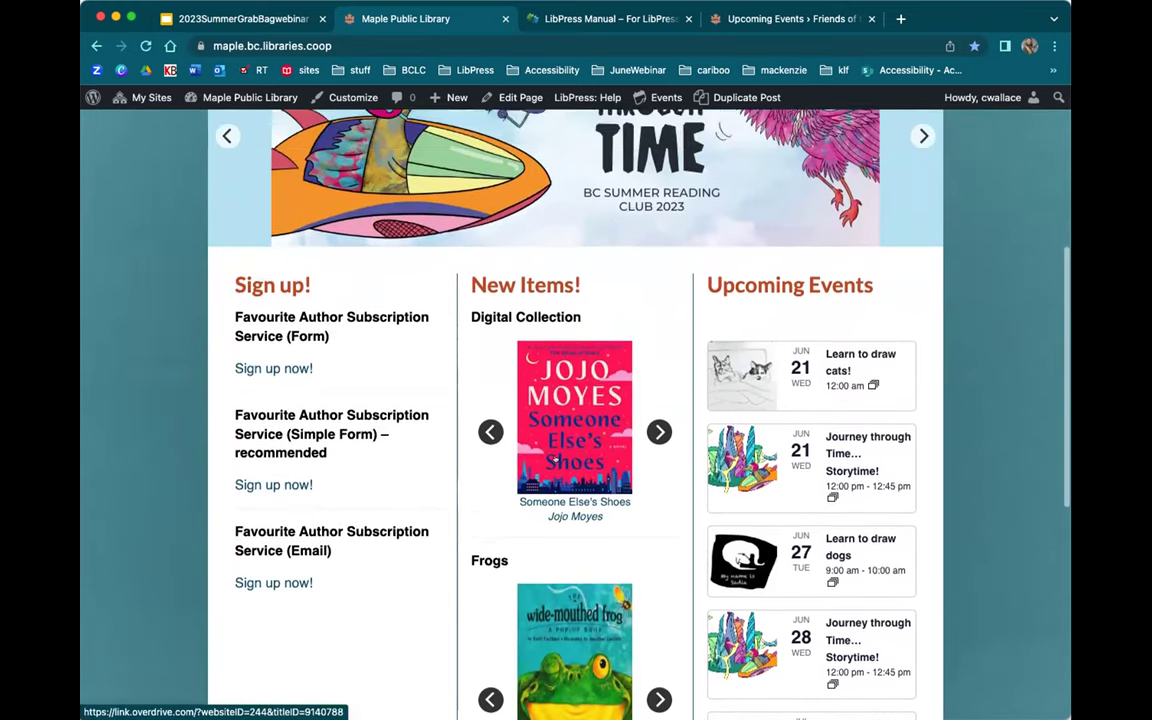
pyautogui.scroll(1, 700, 300)
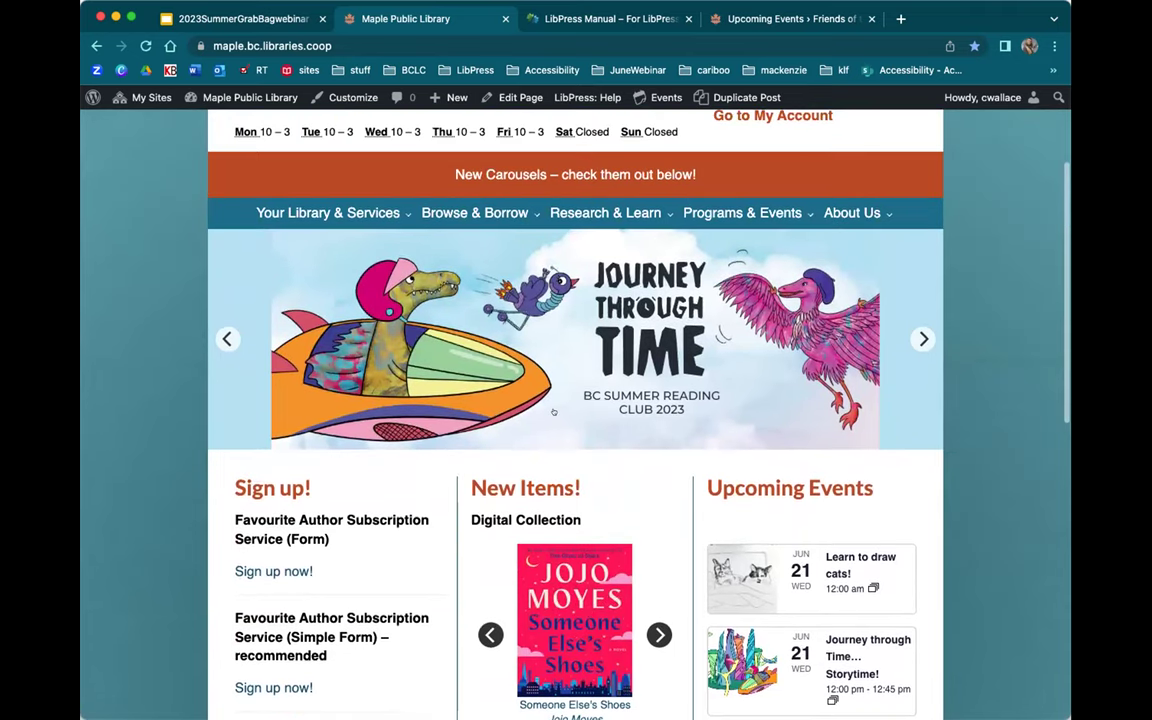
pyautogui.moveTo(765, 213)
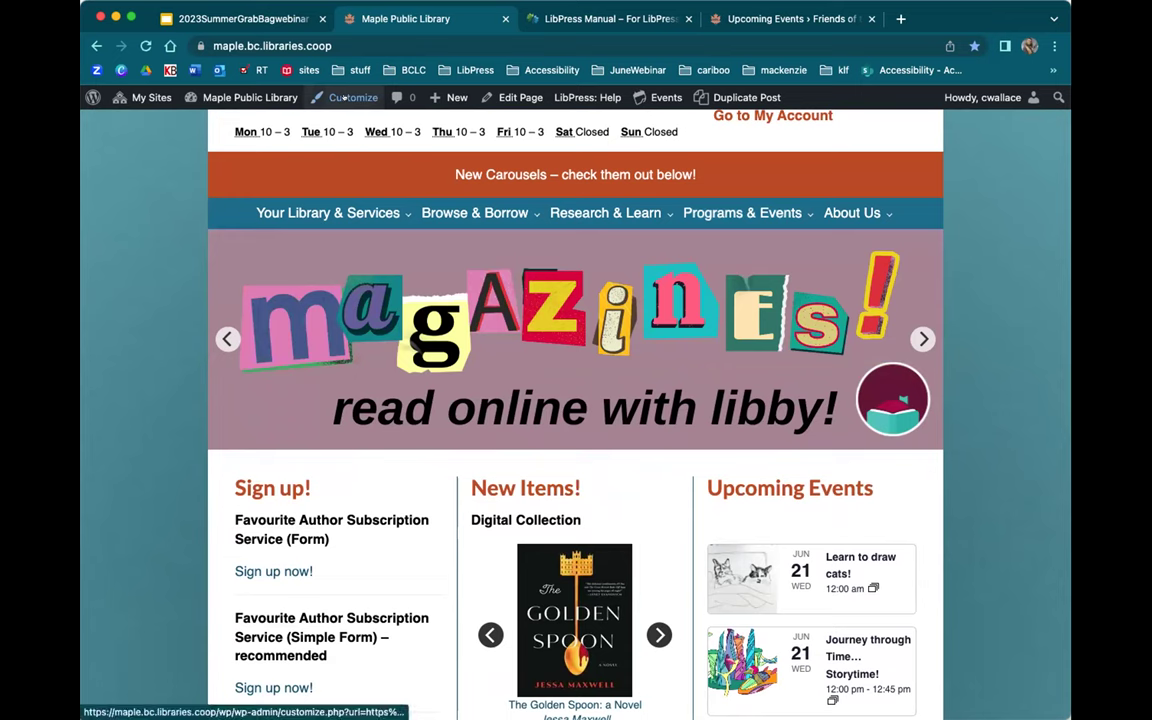
# - Open the Main Menu's items in the site Customizer and scroll through the existing entries
pyautogui.click(344, 97)
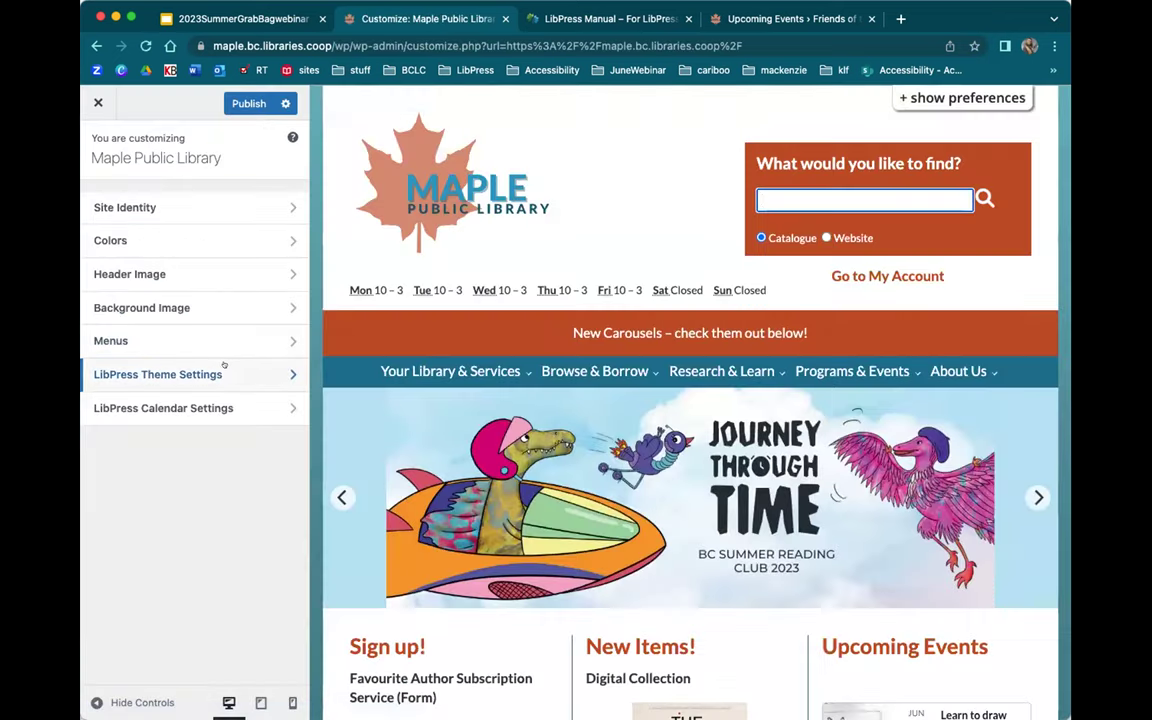
pyautogui.click(218, 340)
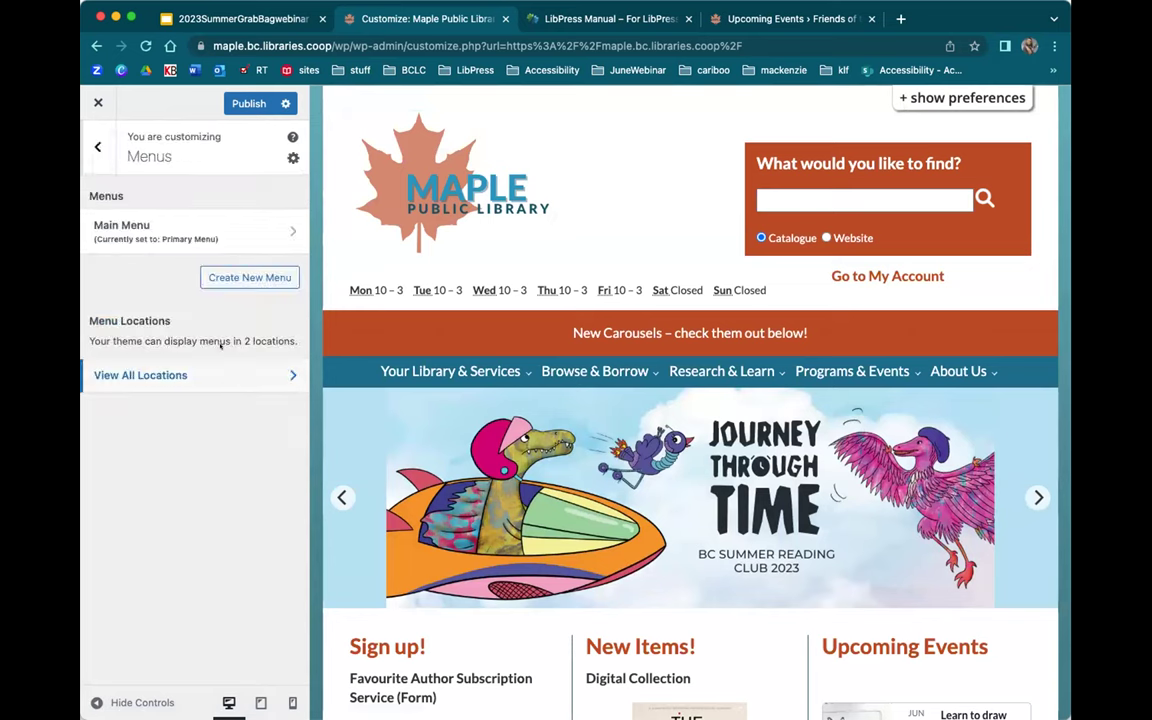
pyautogui.click(200, 228)
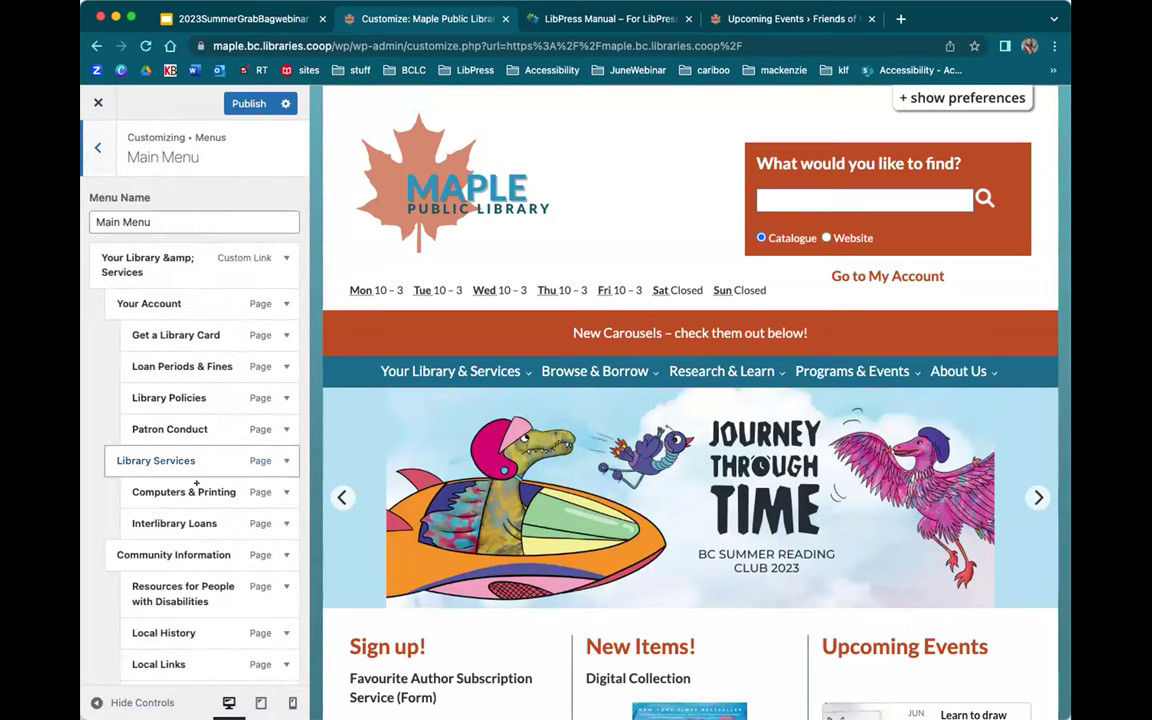
pyautogui.scroll(-5, 197, 481)
pyautogui.scroll(-10, 197, 481)
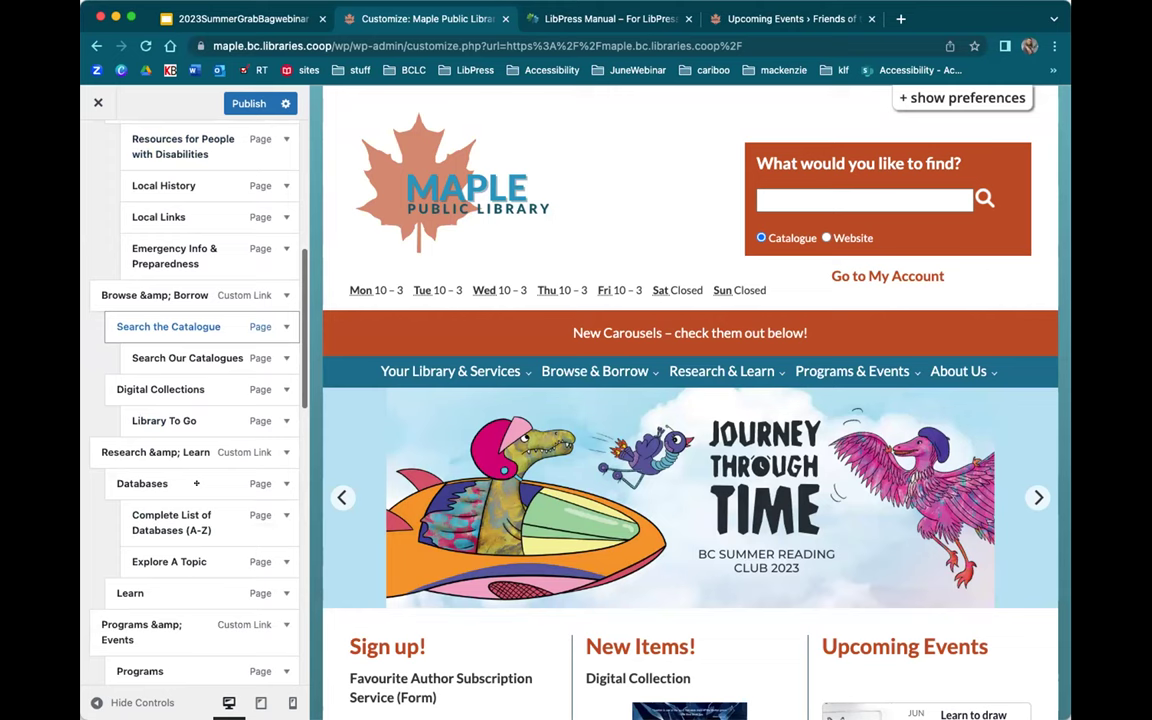
pyautogui.scroll(-6, 197, 483)
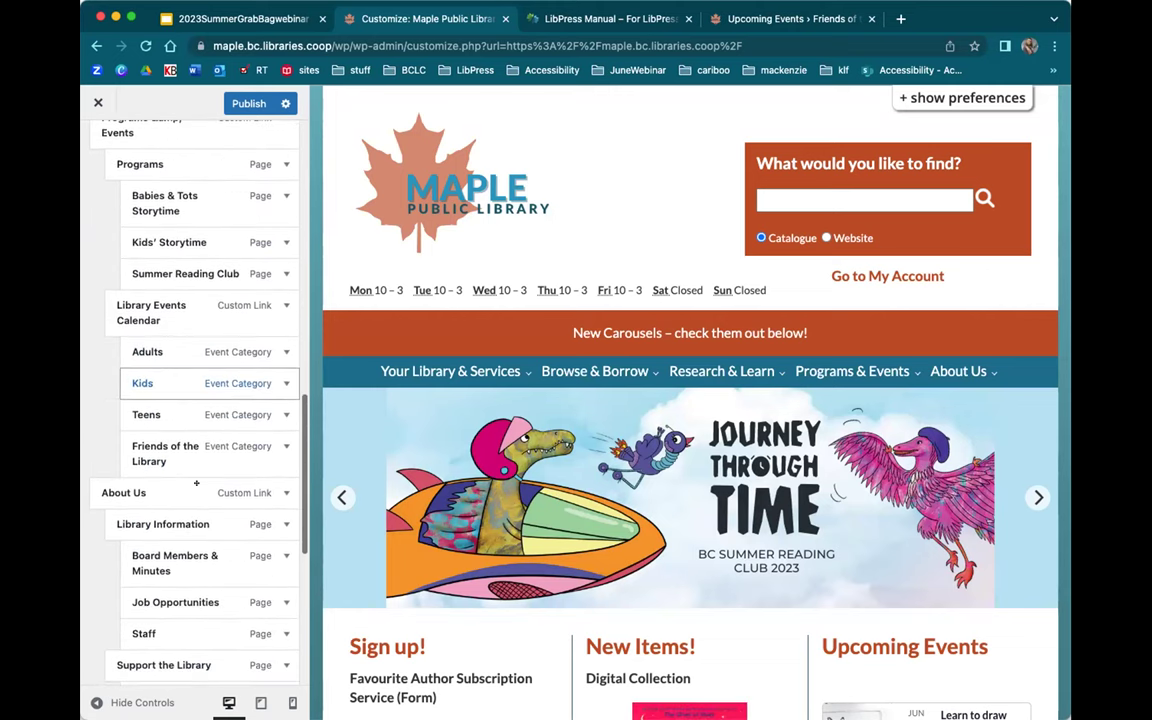
pyautogui.scroll(-1, 158, 422)
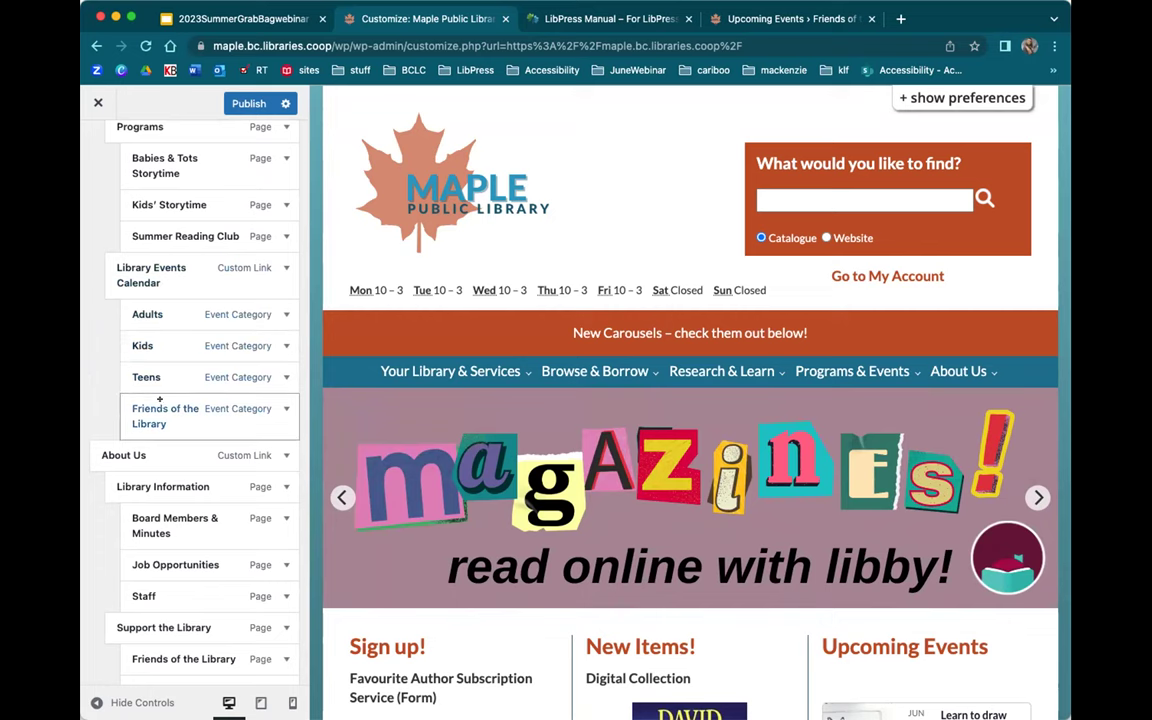
pyautogui.scroll(-5, 158, 510)
pyautogui.scroll(-2, 158, 510)
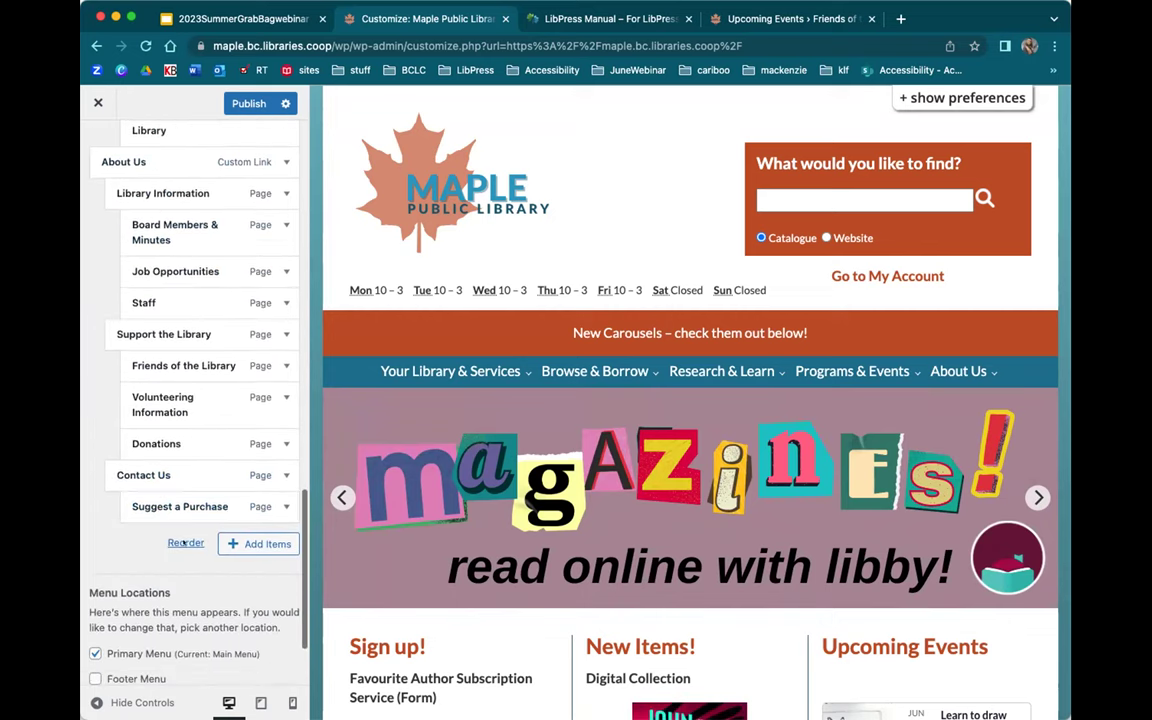
# - Add the Summer Reading Club event category, placing it just above Friends of the Library
pyautogui.click(245, 544)
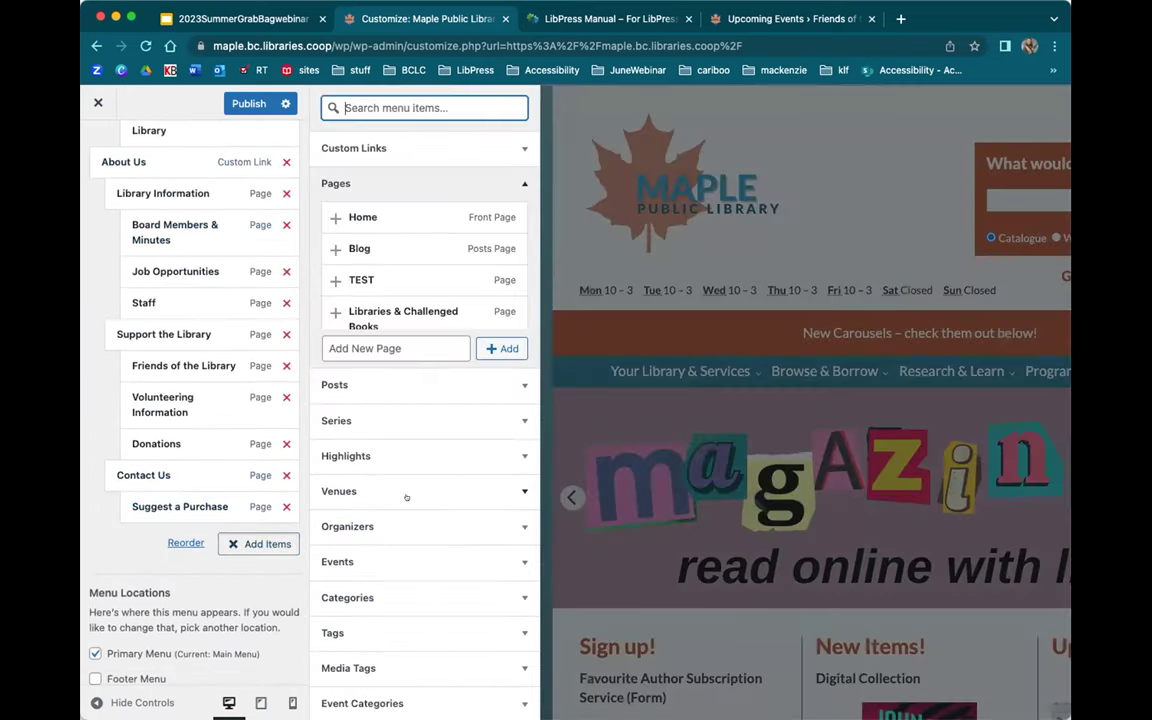
pyautogui.click(406, 699)
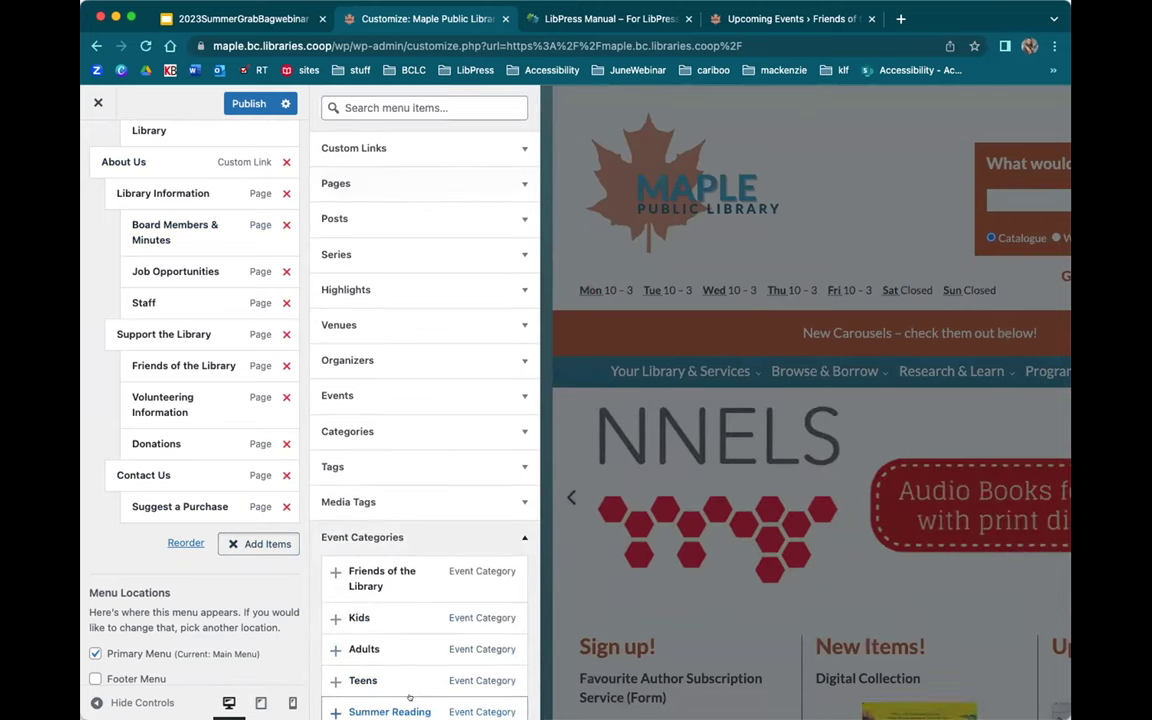
pyautogui.click(336, 711)
pyautogui.moveTo(170, 568); pyautogui.dragTo(200, 483)
# - Publish the updated Main Menu and close the Customizer
pyautogui.click(248, 103)
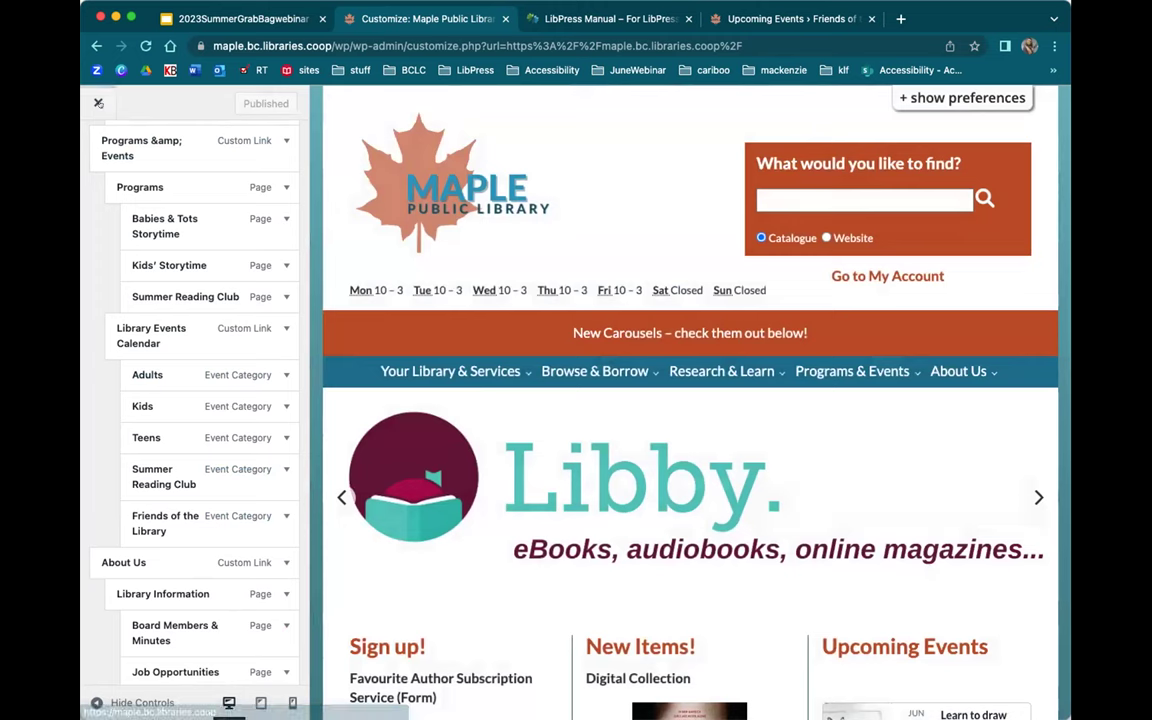
pyautogui.click(97, 102)
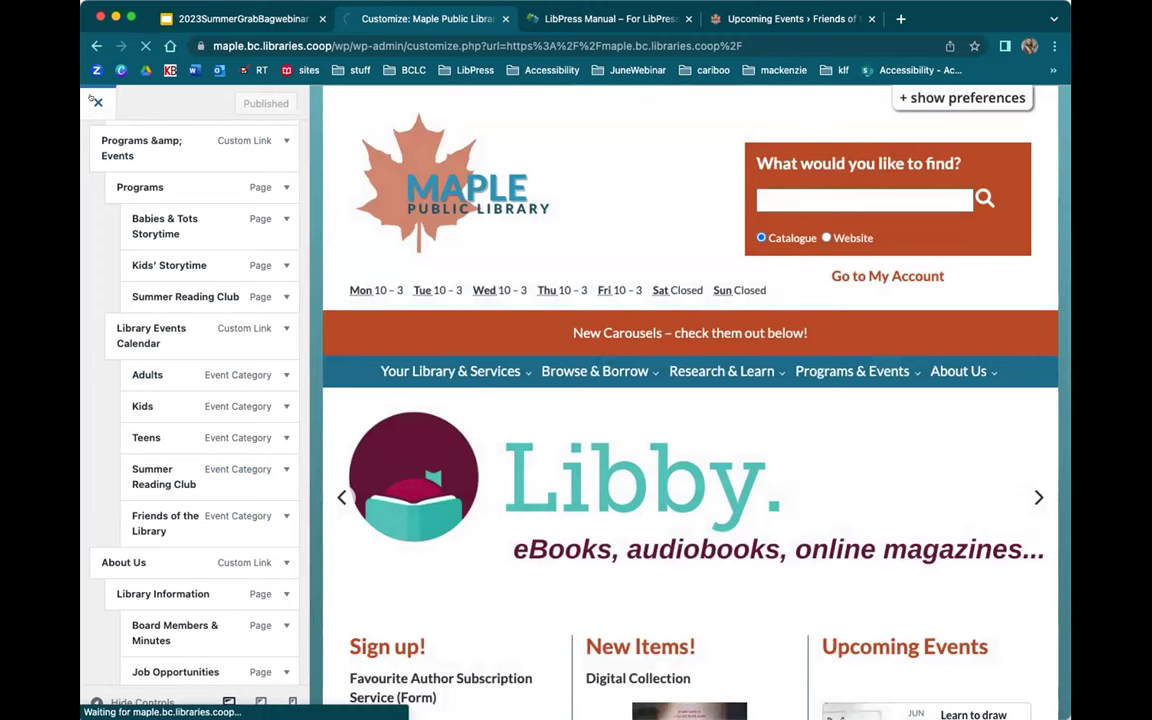
pyautogui.moveTo(742, 396)
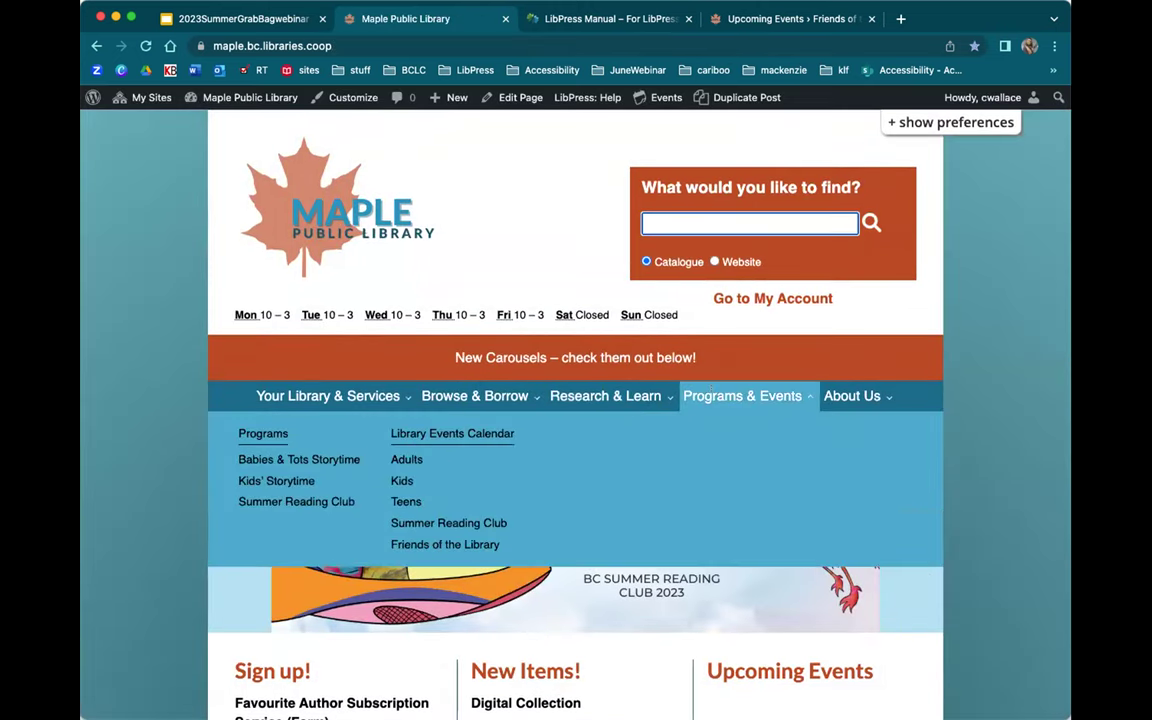